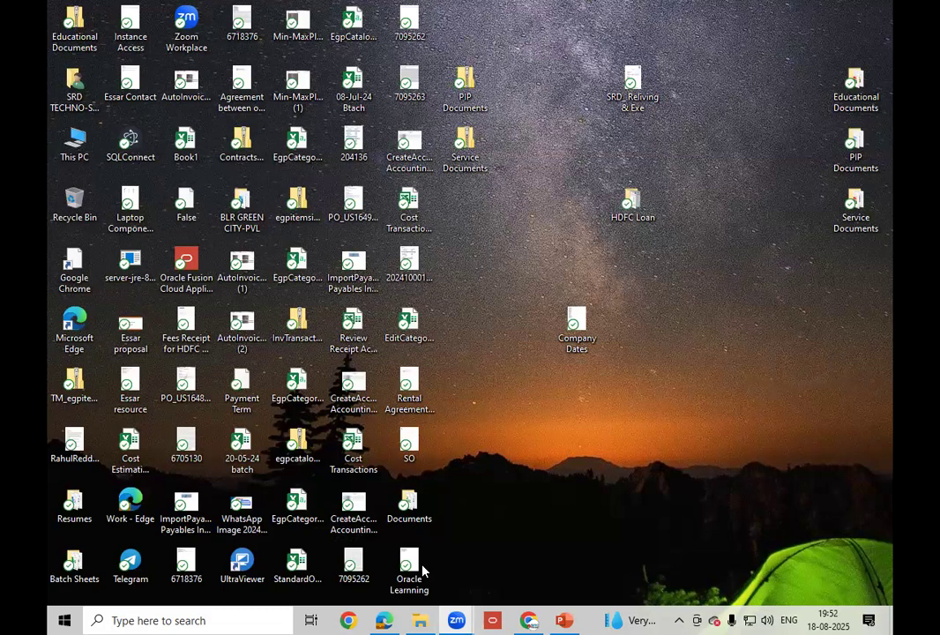
# - Minimize the P2P cycle presentation so the Windows desktop is visible
pyautogui.click(565, 621)
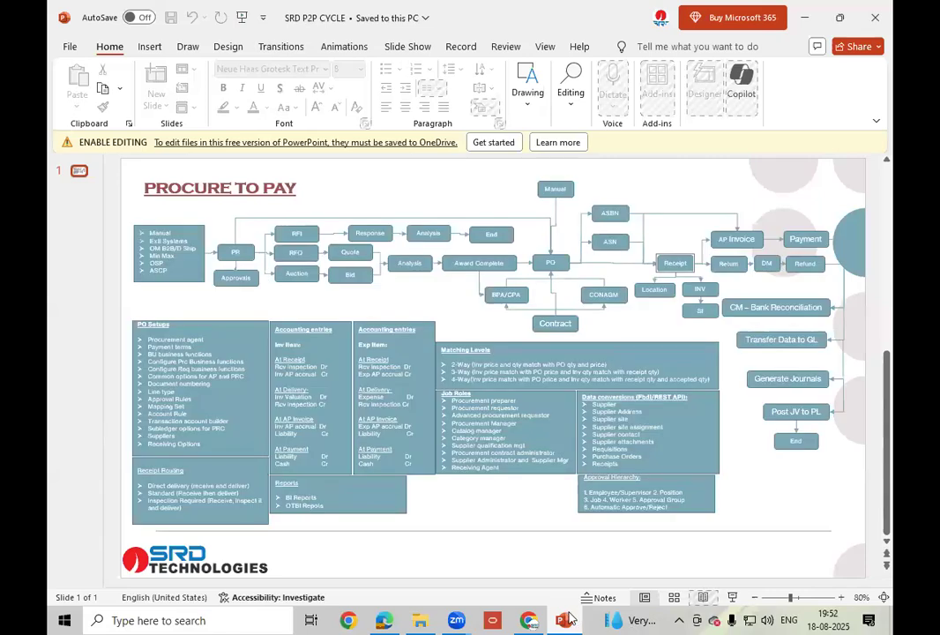
# - Set aside the P2P cycle slide and bring up the Instance Access.txt note in MEGA
pyautogui.click(568, 620)
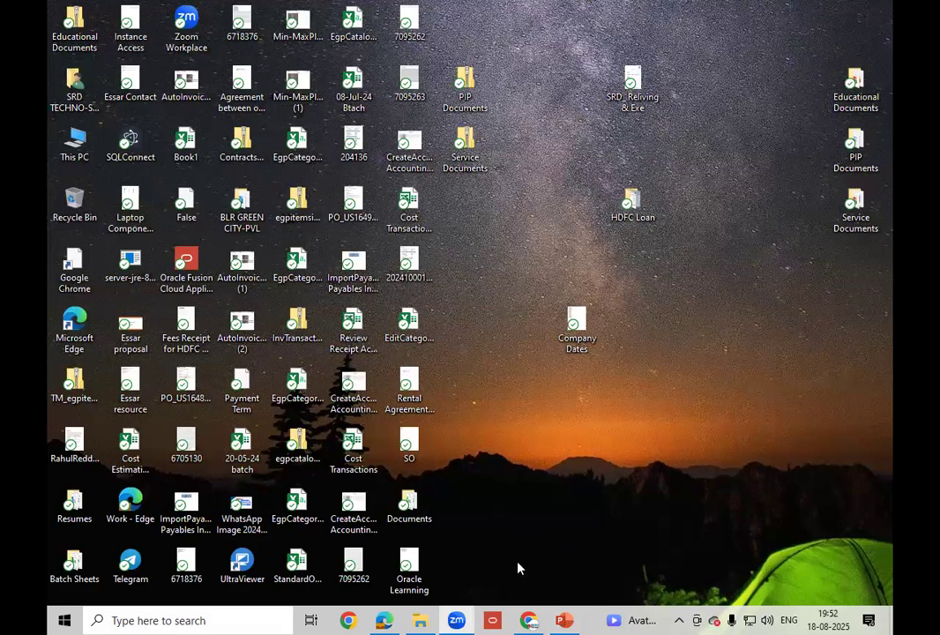
pyautogui.click(464, 618)
pyautogui.click(565, 620)
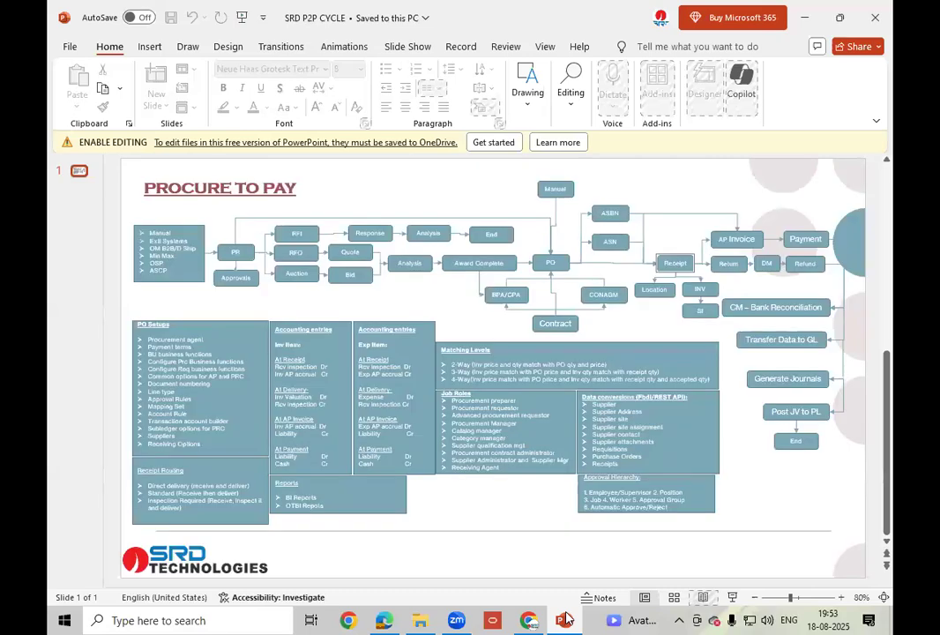
pyautogui.click(542, 620)
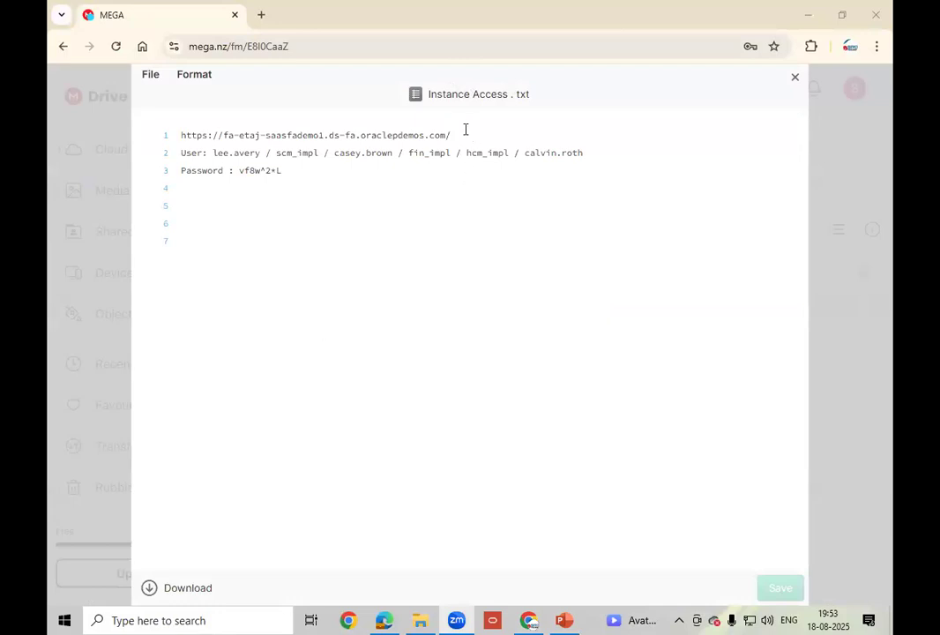
# - Load the instance URL from the access notes in a new tab and copy the password
pyautogui.moveTo(465, 129); pyautogui.dragTo(183, 137)
pyautogui.hotkey('ctrl', 'c')
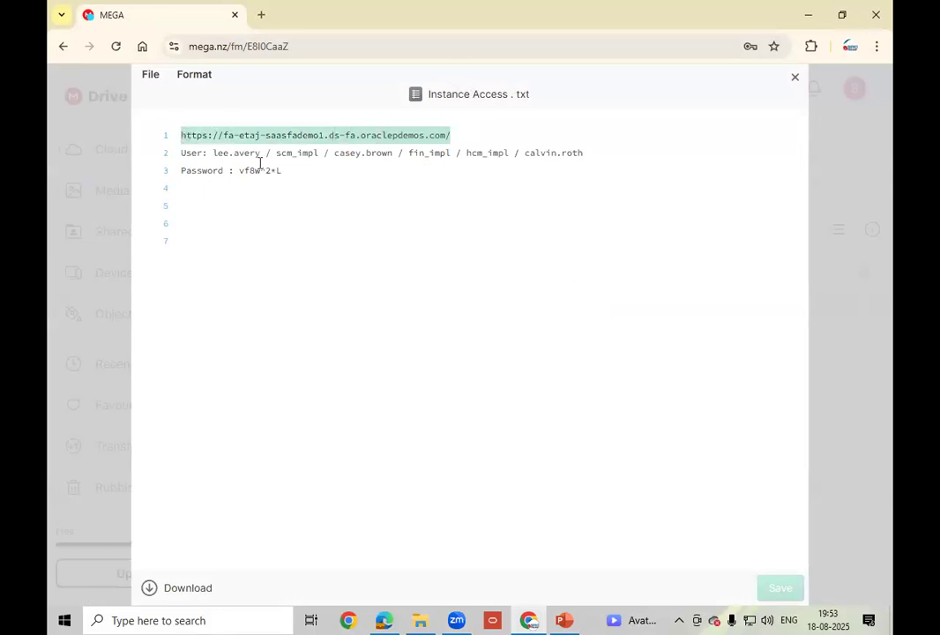
pyautogui.click(262, 16)
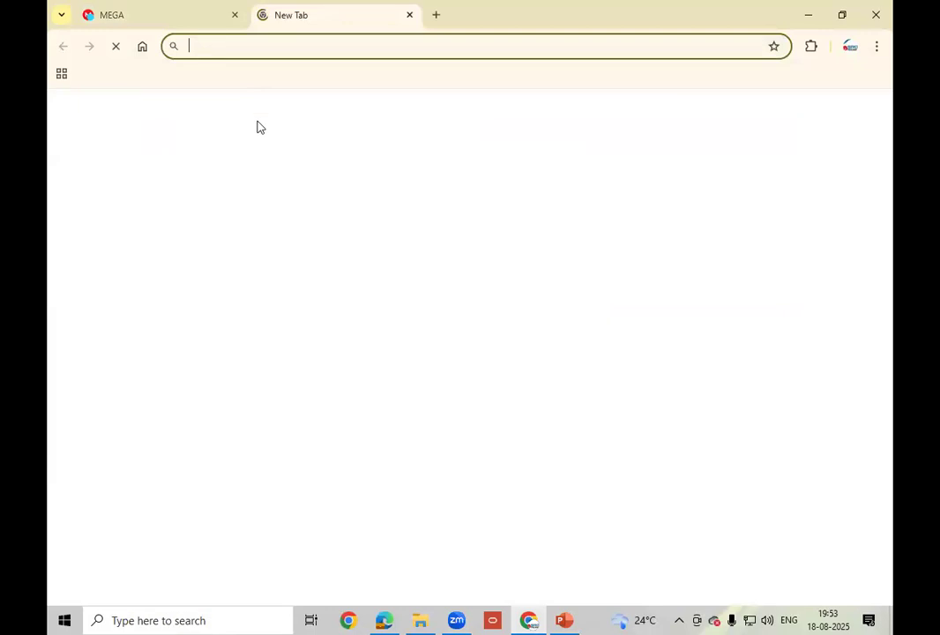
pyautogui.hotkey('ctrl', 'v')
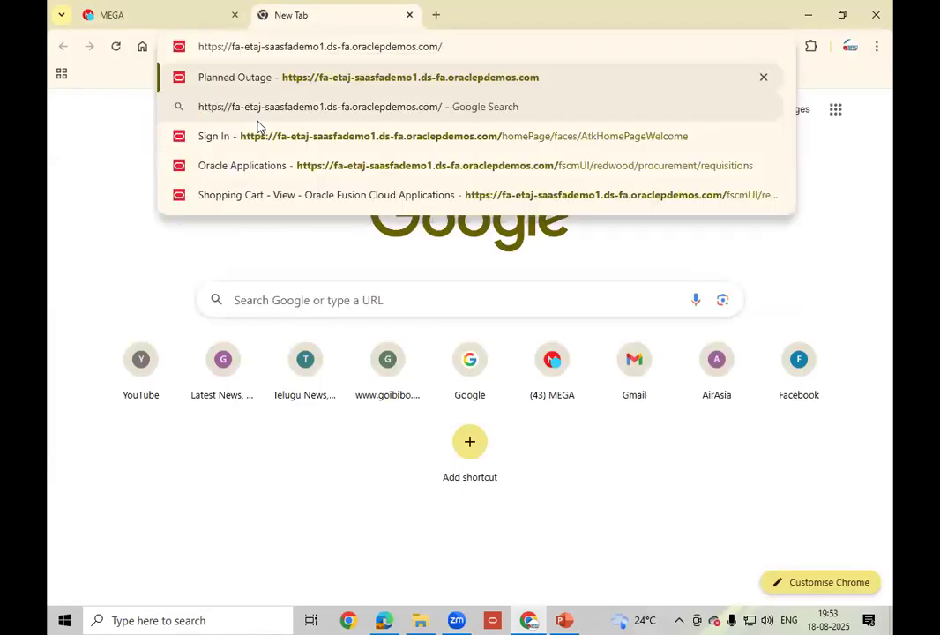
pyautogui.press('Return')
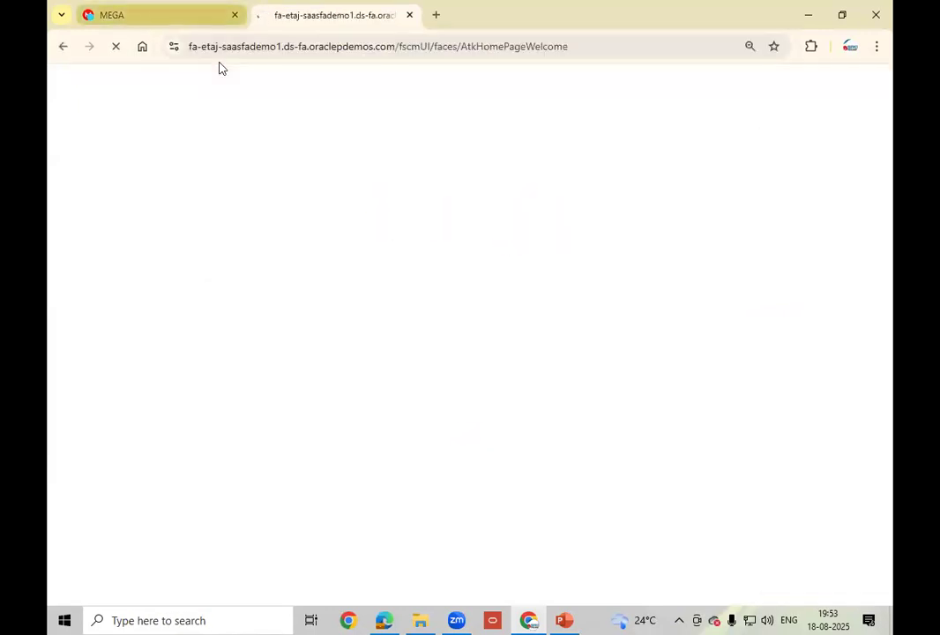
pyautogui.click(203, 17)
pyautogui.moveTo(301, 174); pyautogui.dragTo(238, 174)
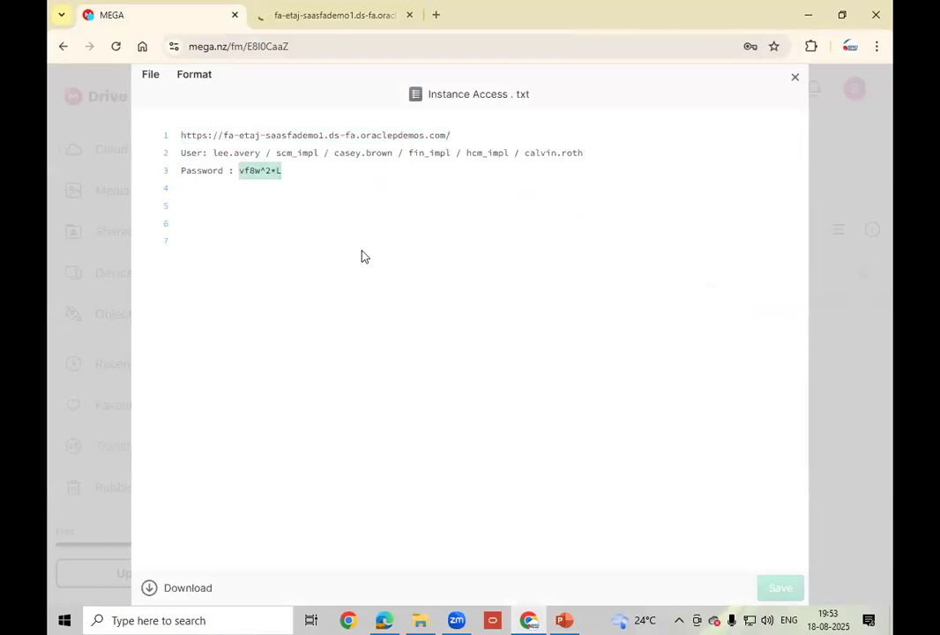
pyautogui.click(295, 18)
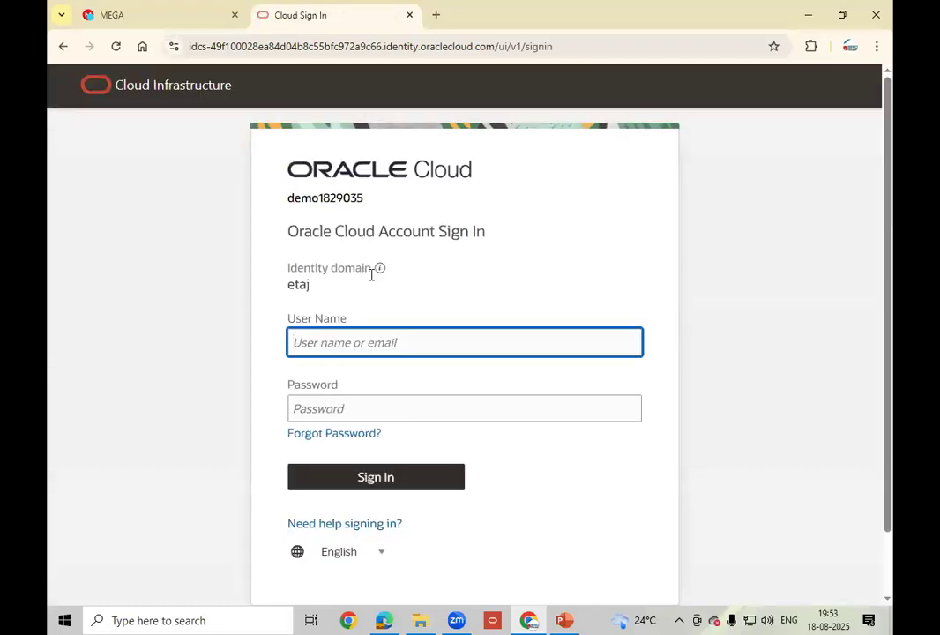
# - Sign in with the implementation user name and the copied password
pyautogui.write('scm_impl')
pyautogui.press('Tab')
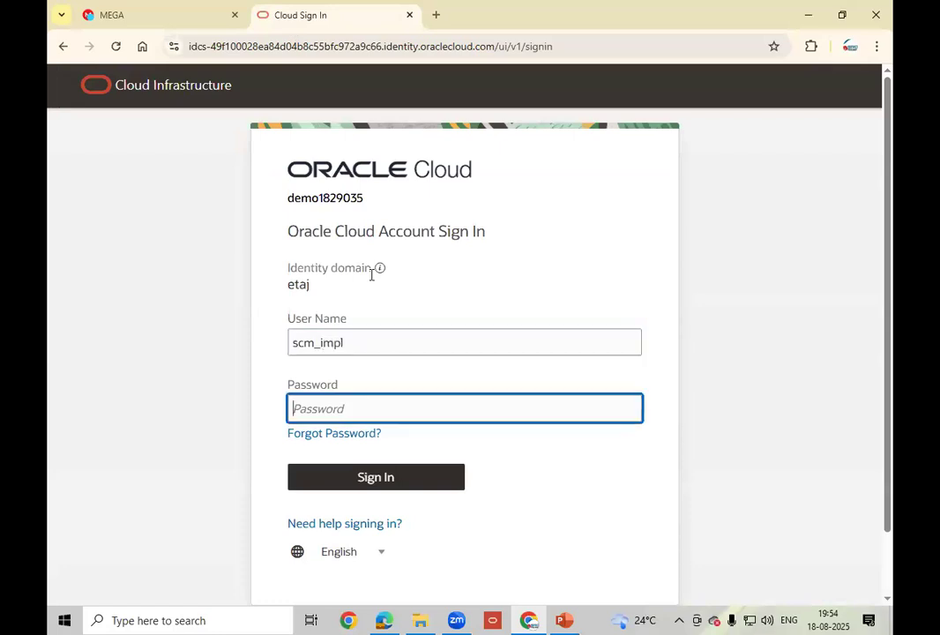
pyautogui.hotkey('ctrl', 'v')
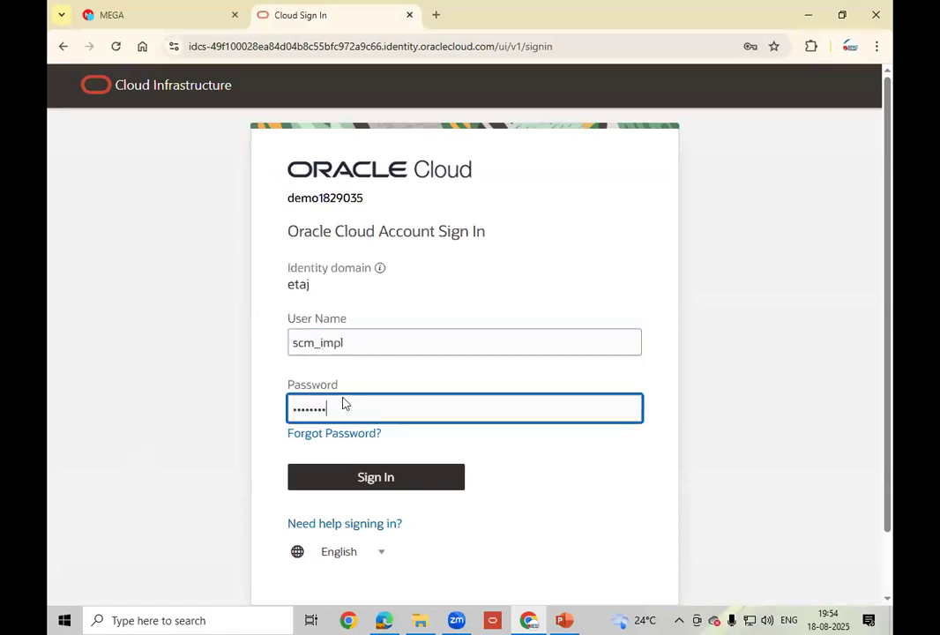
pyautogui.click(376, 480)
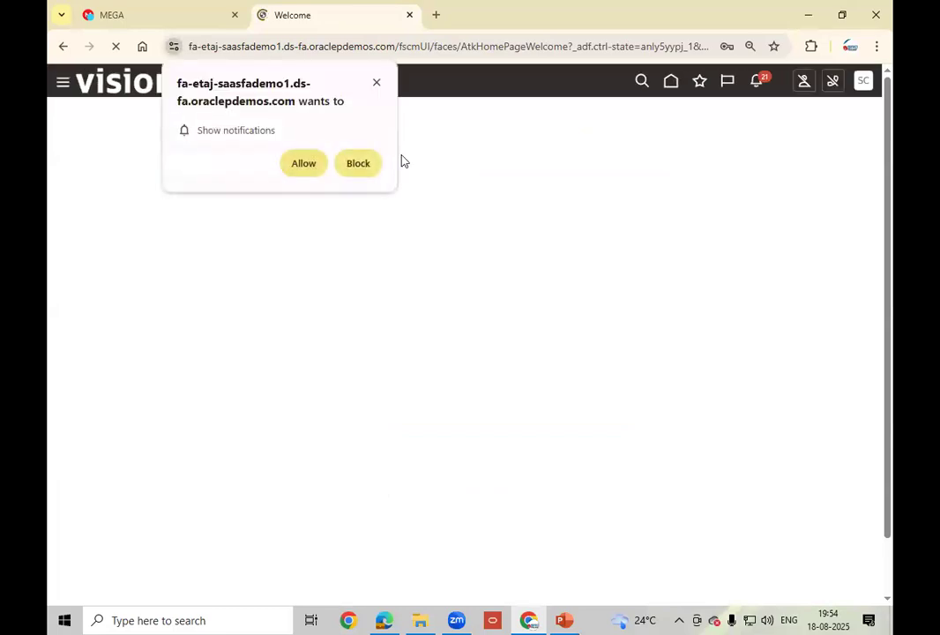
# - Dismiss the notification prompt and open the Security Console's User Accounts page via the Tools area
pyautogui.click(380, 83)
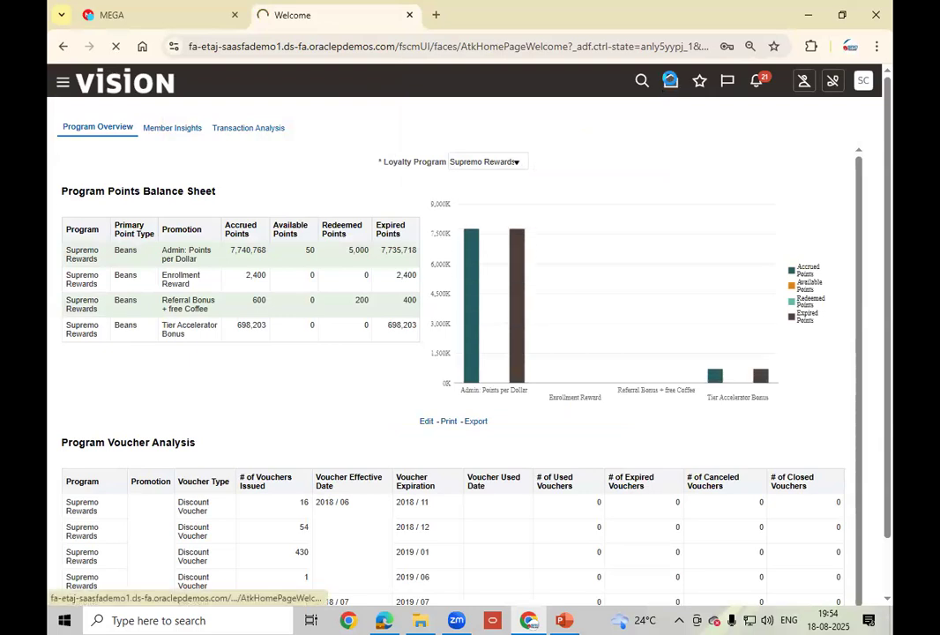
pyautogui.click(669, 84)
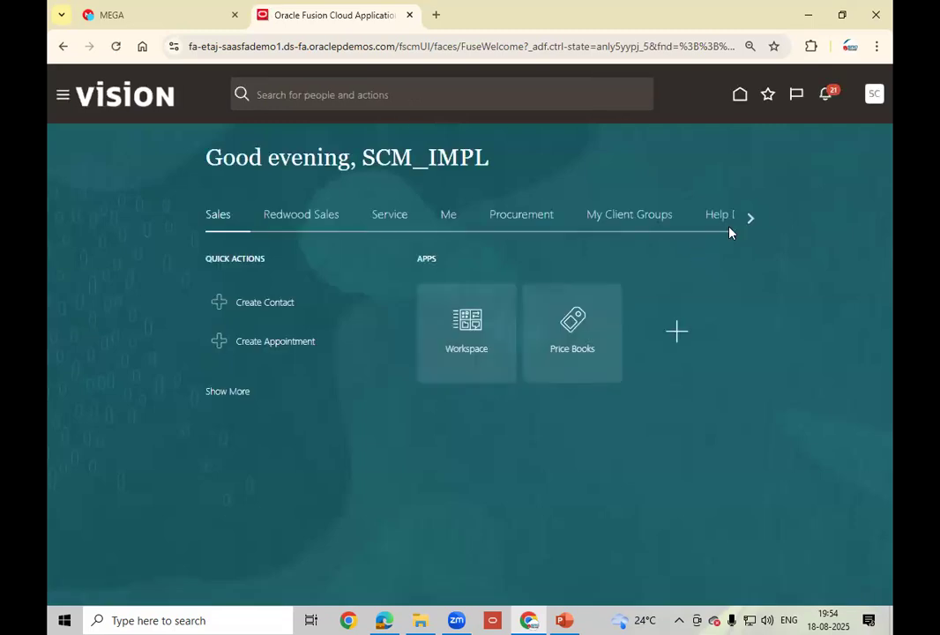
pyautogui.click(743, 218)
pyautogui.click(742, 218)
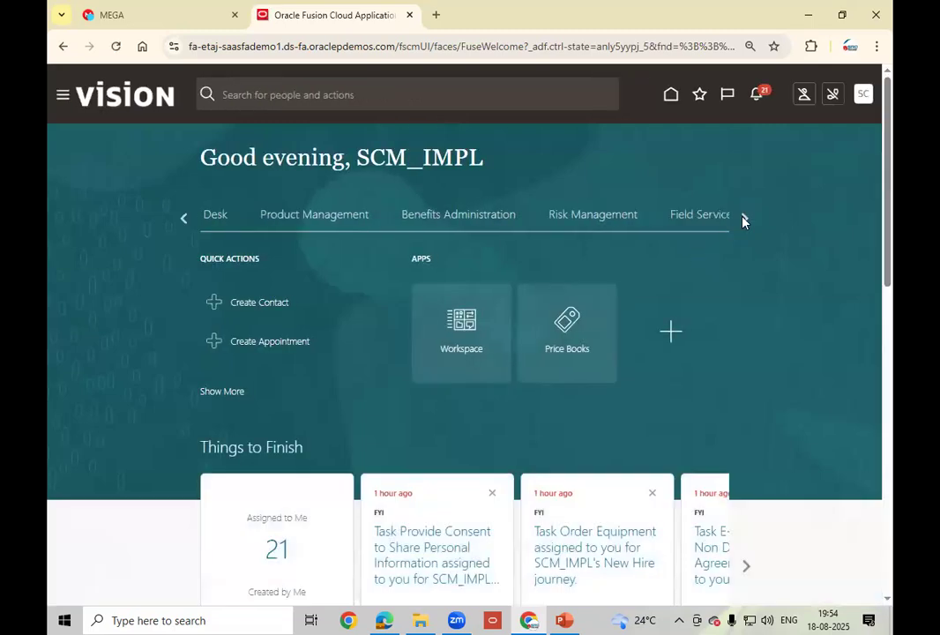
pyautogui.click(743, 219)
pyautogui.click(743, 219)
pyautogui.click(743, 220)
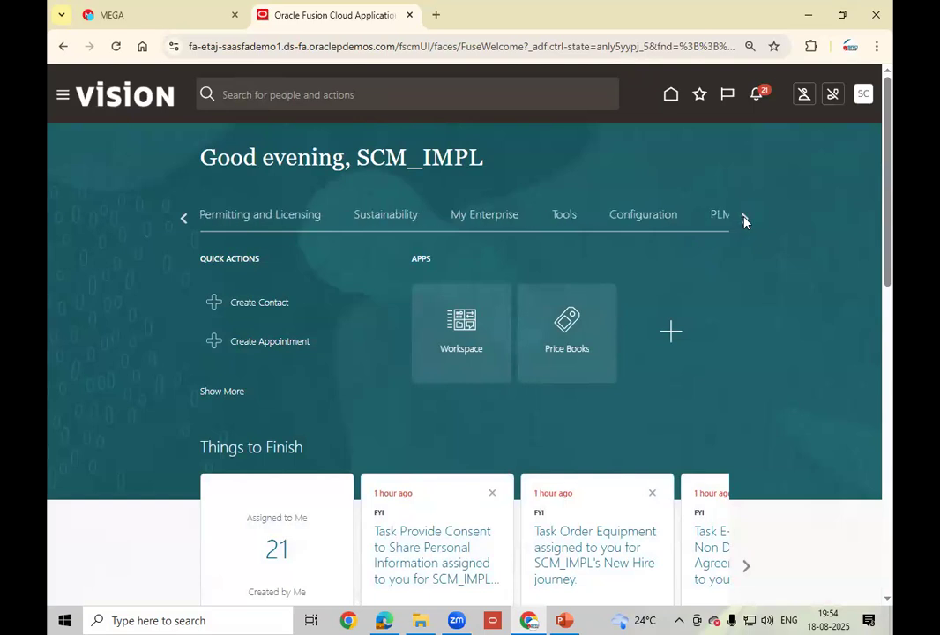
pyautogui.click(563, 219)
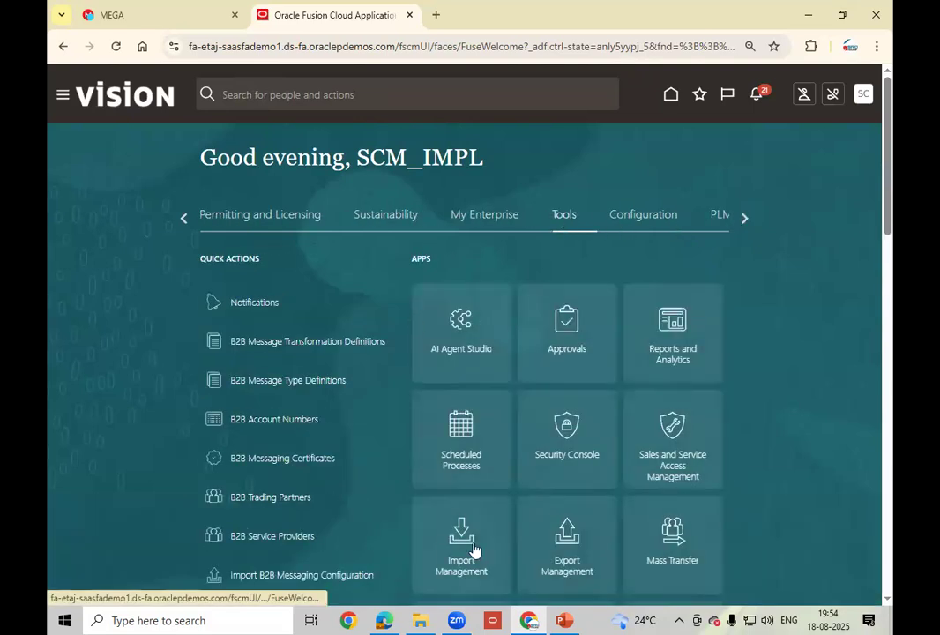
pyautogui.click(567, 457)
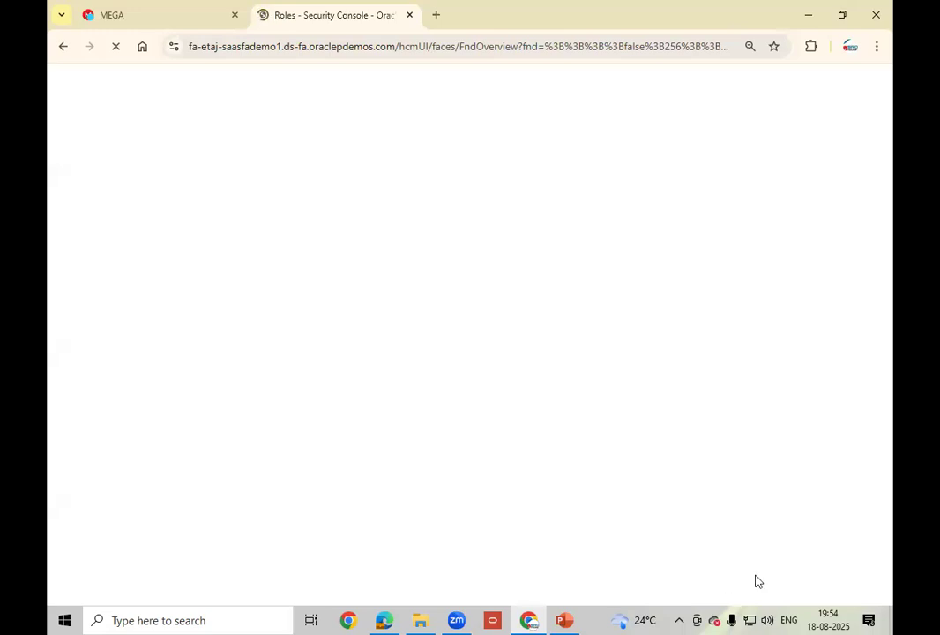
pyautogui.click(87, 239)
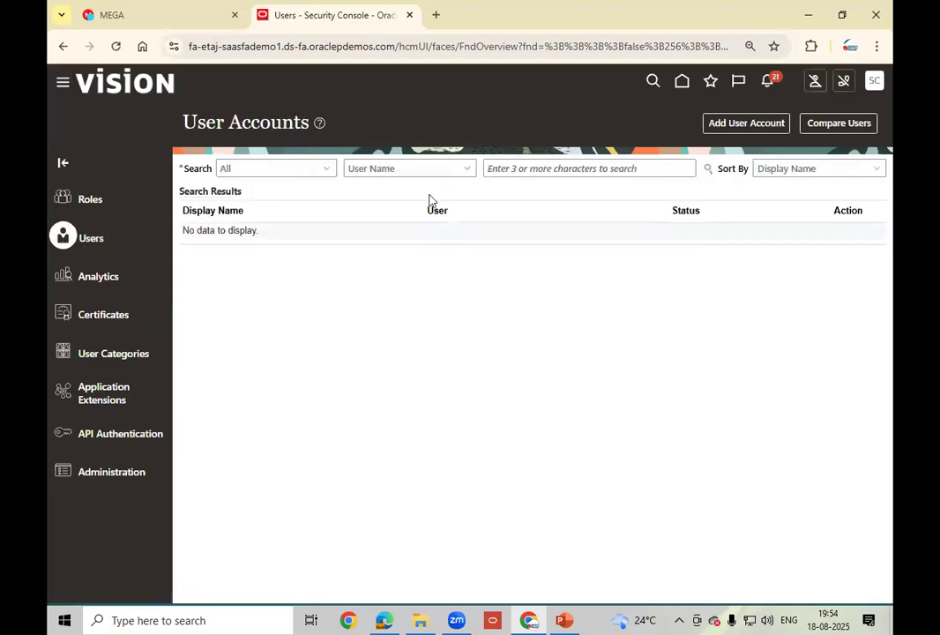
# - Create a new user account with the user's first and last names and generated user name
pyautogui.click(754, 124)
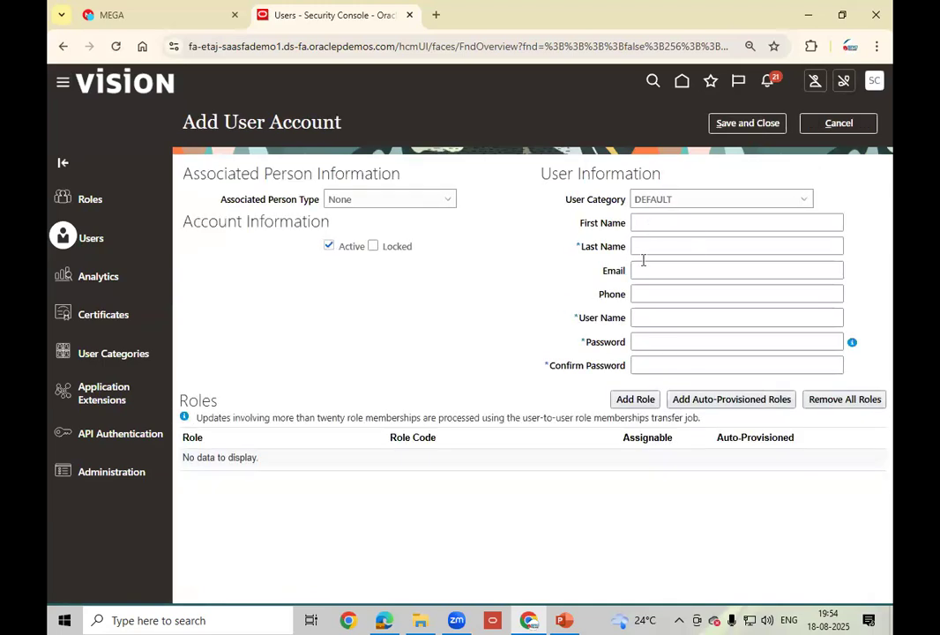
pyautogui.click(659, 226)
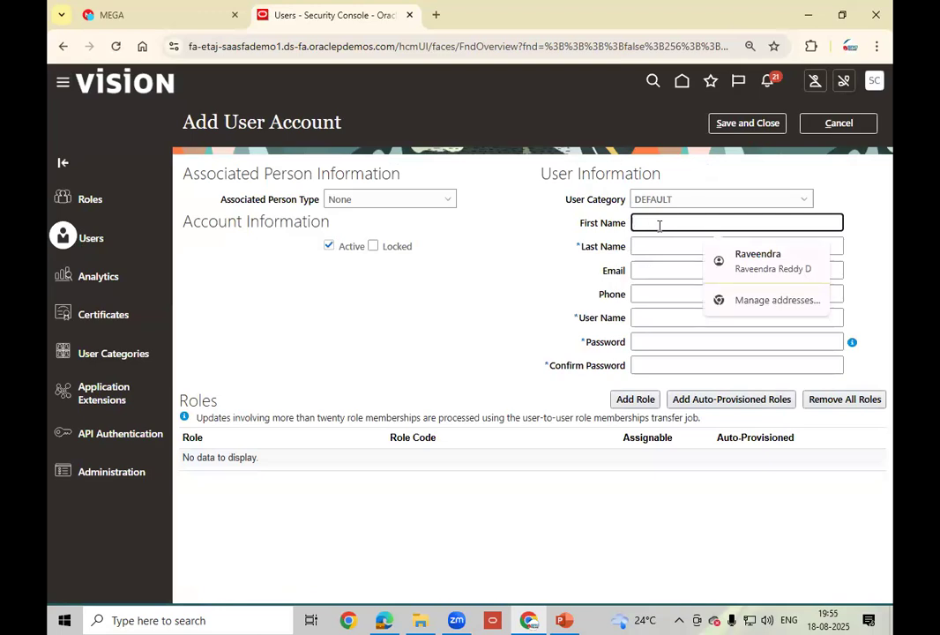
pyautogui.press('Tab')
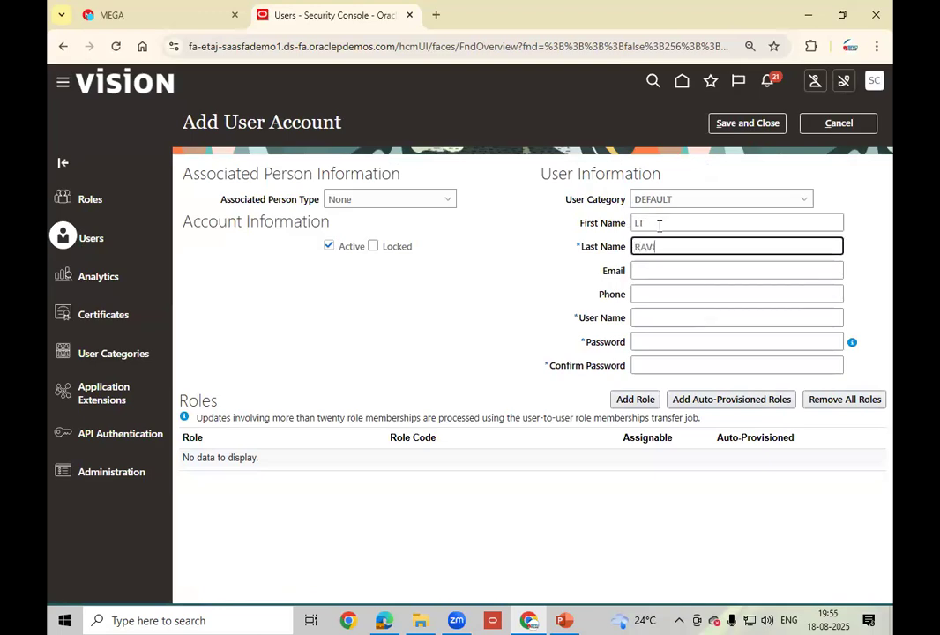
pyautogui.press('Tab')
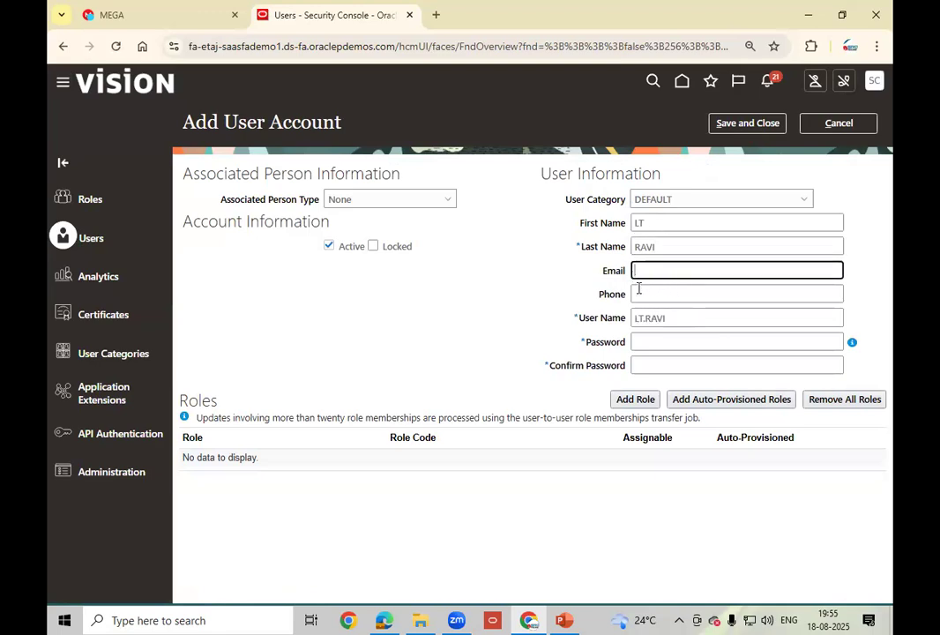
pyautogui.click(685, 316)
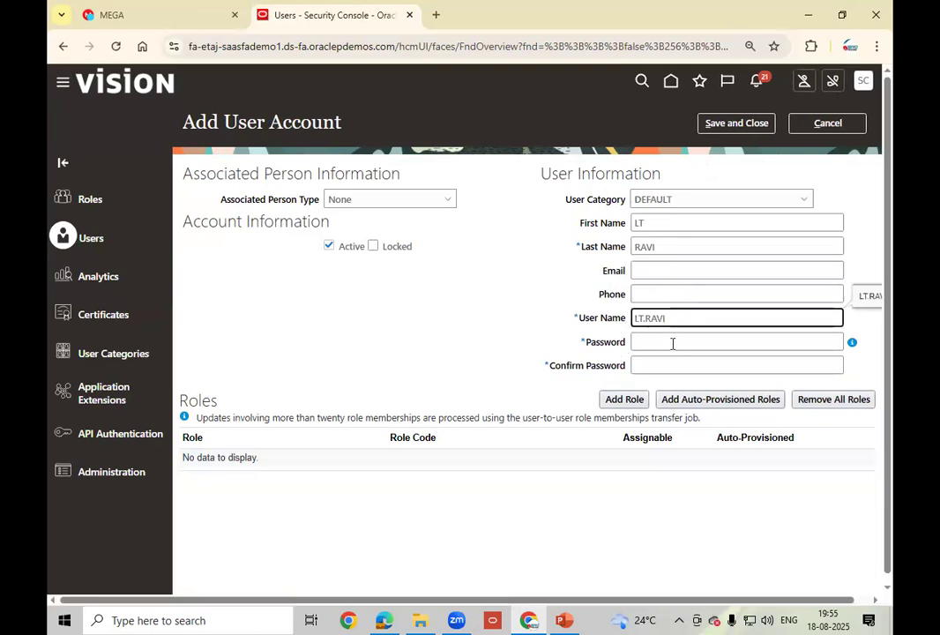
pyautogui.click(624, 399)
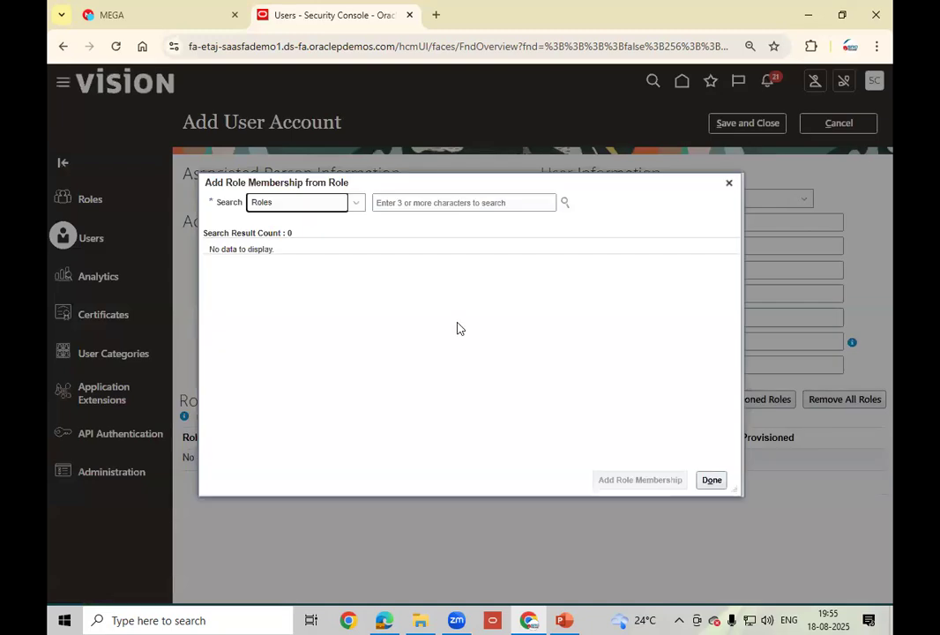
# - Assign the IT Security Manager role to the new user
pyautogui.click(418, 208)
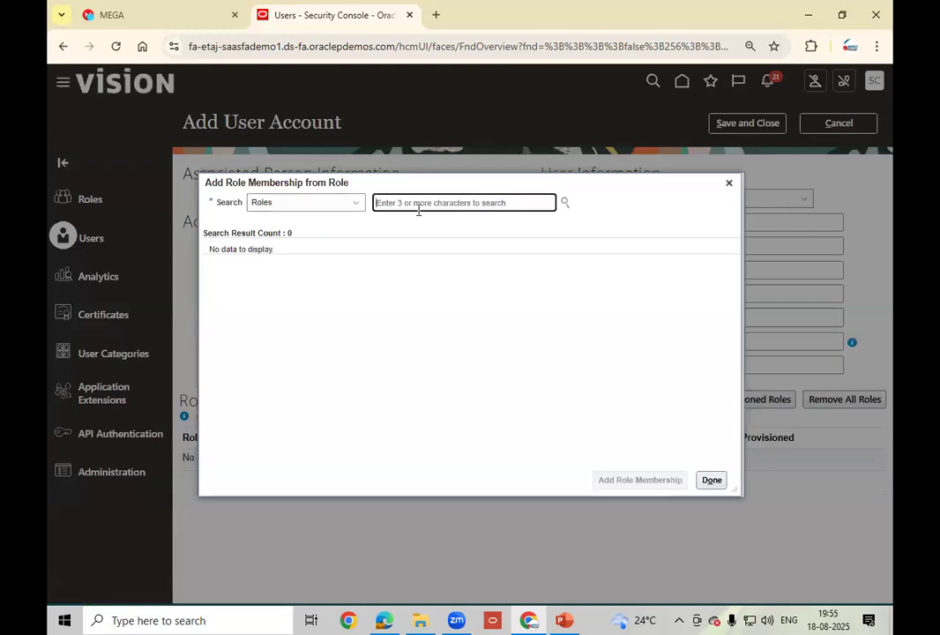
pyautogui.write('IT')
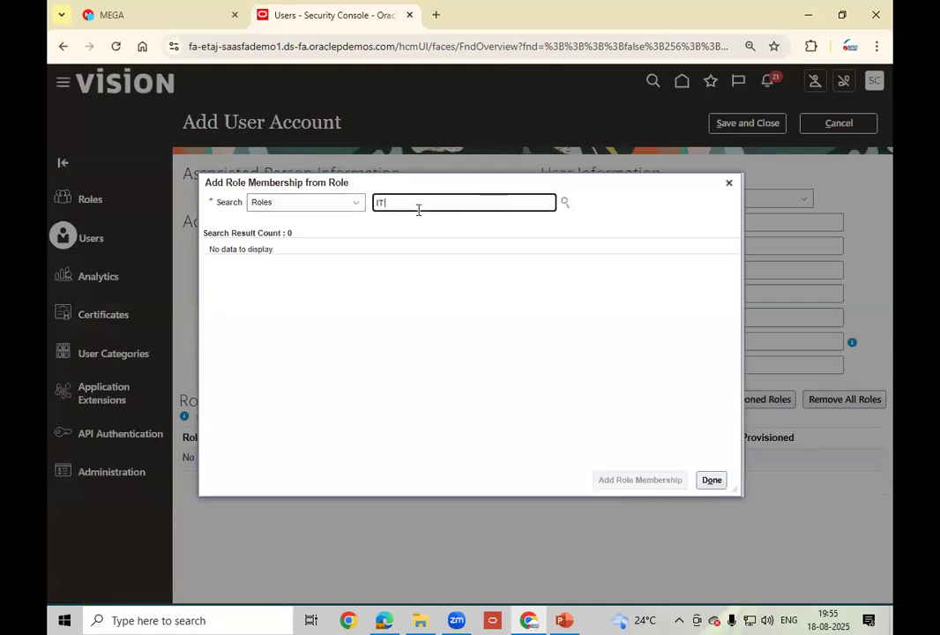
pyautogui.write('ecu')
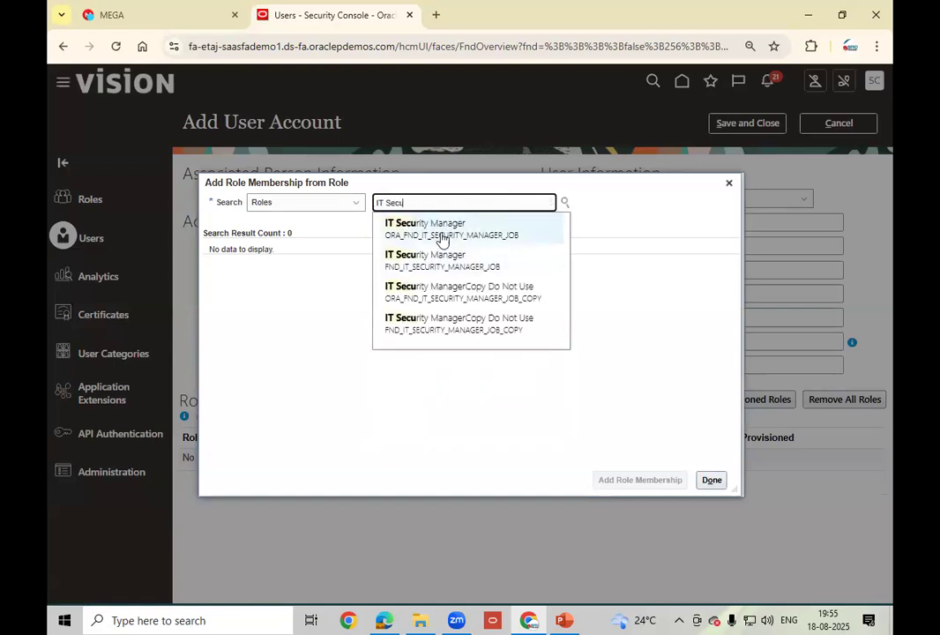
pyautogui.click(444, 234)
pyautogui.click(435, 267)
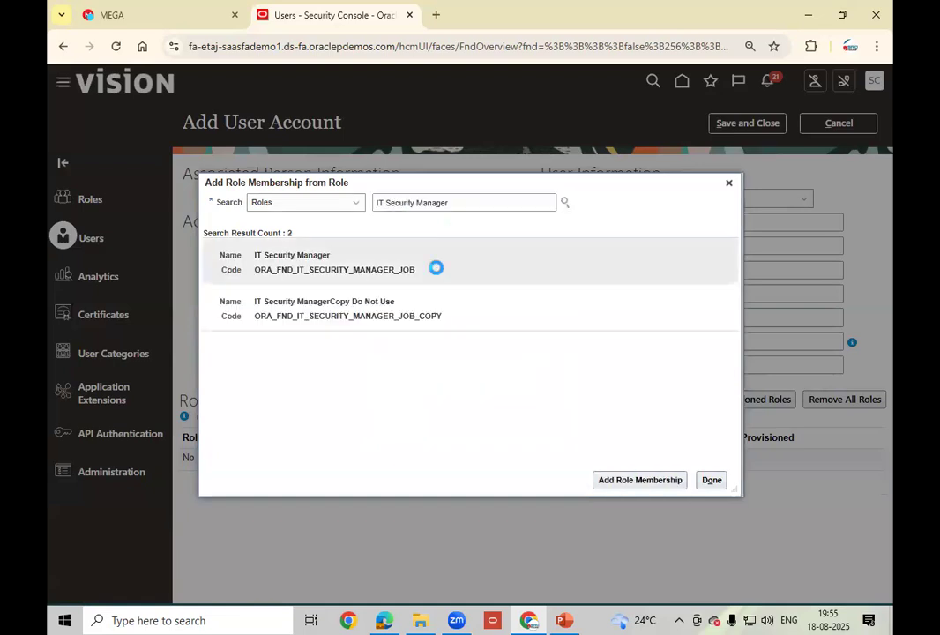
pyautogui.click(649, 483)
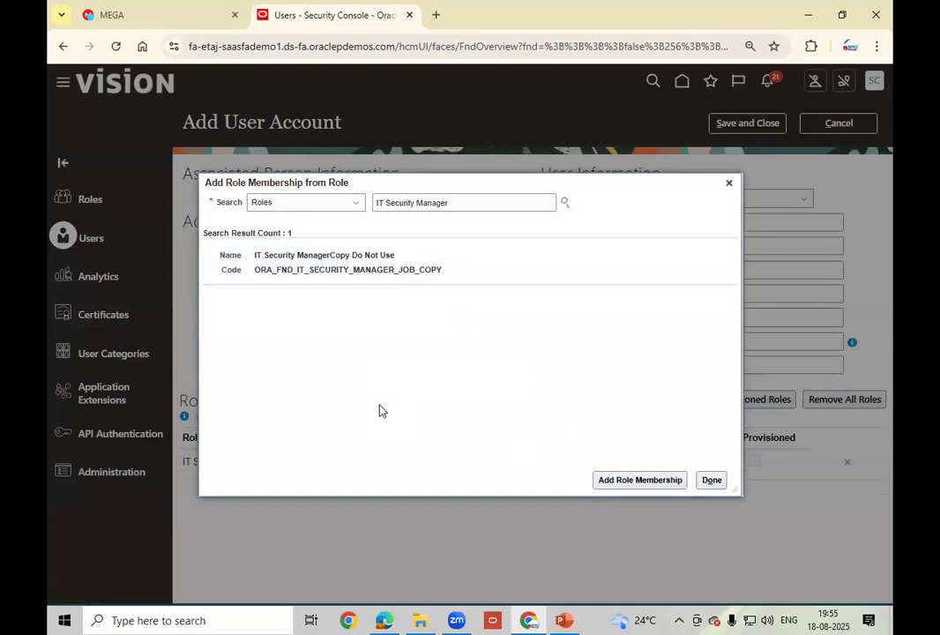
# - Add the Application Implementation Consultant role, finish roles, and begin entering the password
pyautogui.click(484, 204)
pyautogui.press('BackSpace')
pyautogui.press('BackSpace')
pyautogui.press('BackSpace')
pyautogui.press('BackSpace')
pyautogui.press('BackSpace')
pyautogui.press('BackSpace')
pyautogui.press('BackSpace')
pyautogui.press('BackSpace')
pyautogui.press('BackSpace')
pyautogui.press('BackSpace')
pyautogui.press('BackSpace')
pyautogui.press('BackSpace')
pyautogui.press('BackSpace')
pyautogui.press('BackSpace')
pyautogui.press('BackSpace')
pyautogui.press('BackSpace')
pyautogui.press('BackSpace')
pyautogui.press('BackSpace')
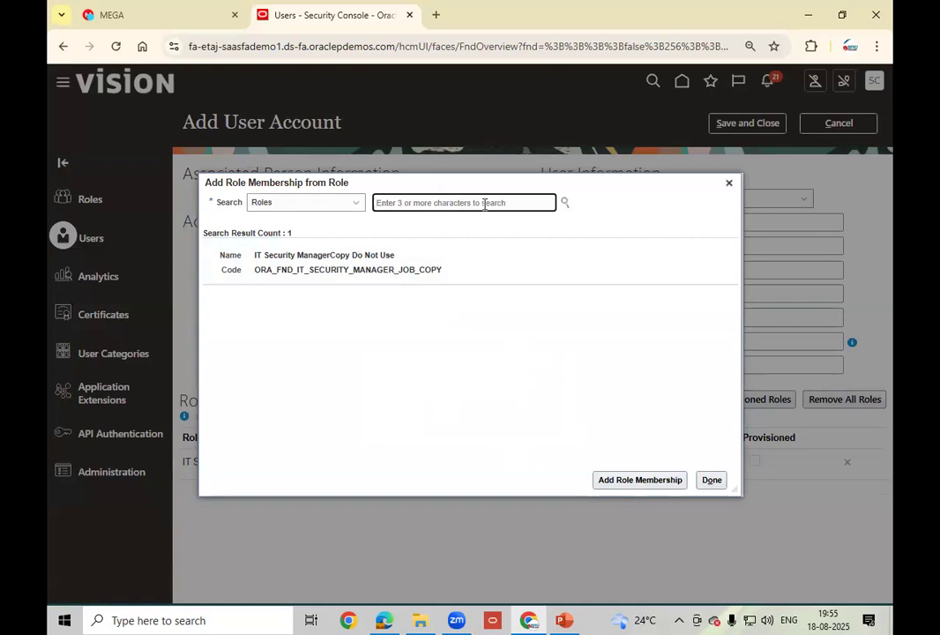
pyautogui.write('Applic')
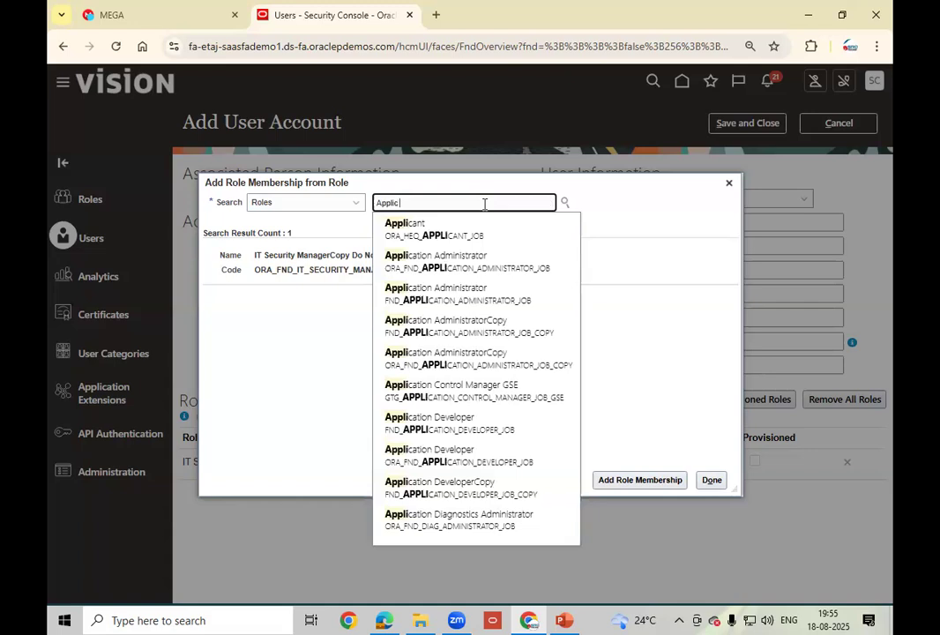
pyautogui.write('ation')
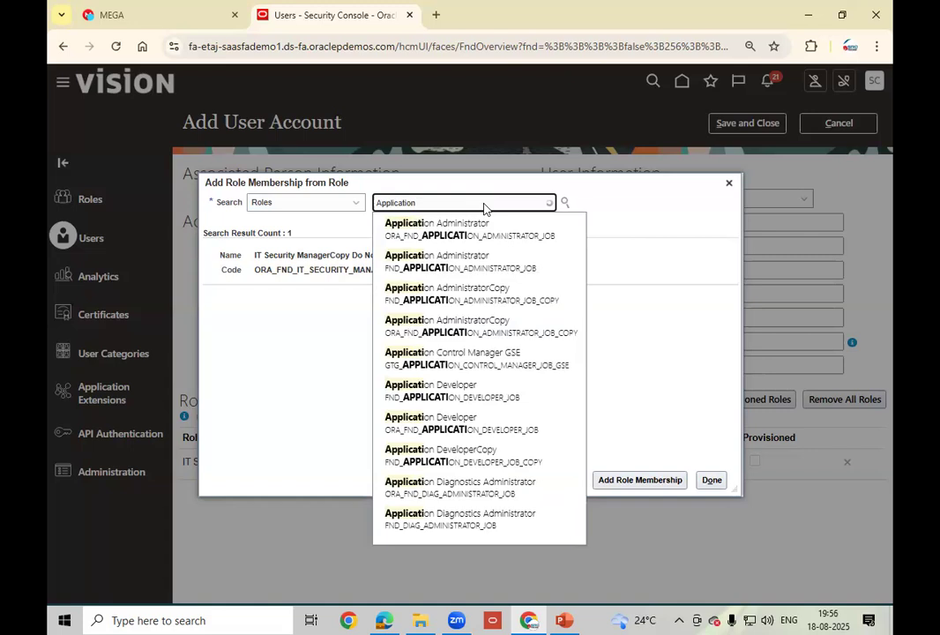
pyautogui.write(' e')
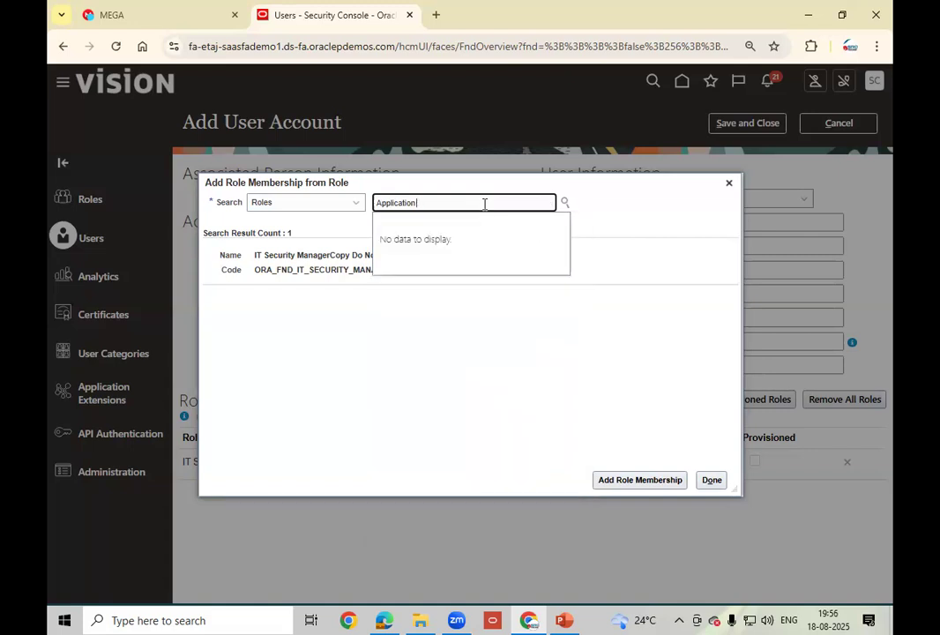
pyautogui.write('IMP')
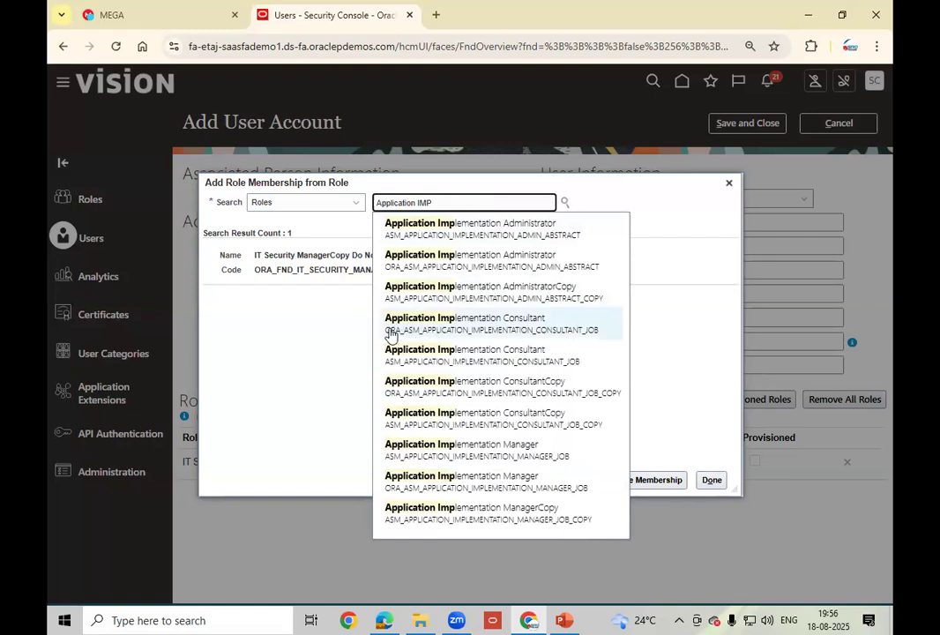
pyautogui.click(488, 327)
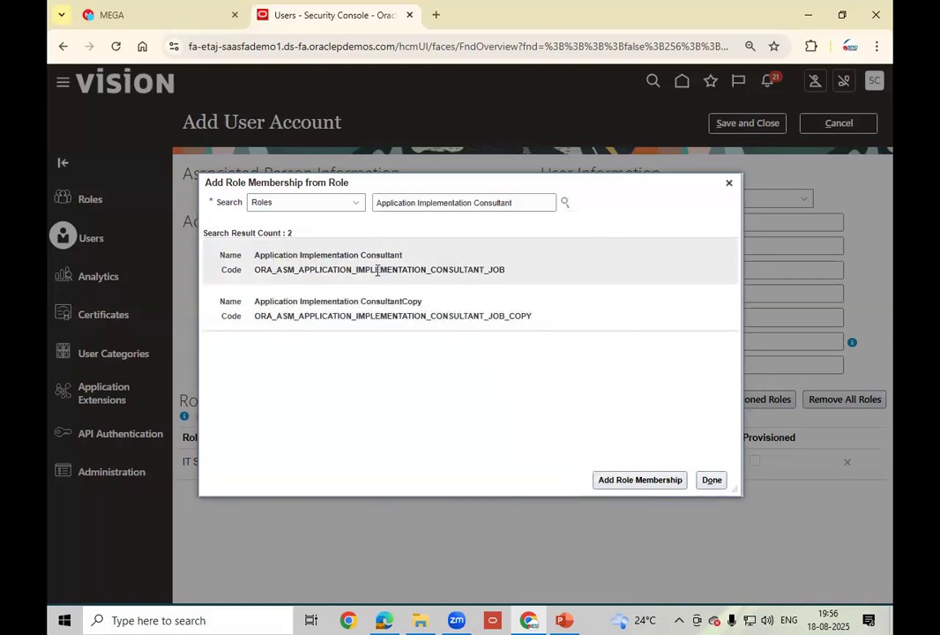
pyautogui.click(629, 486)
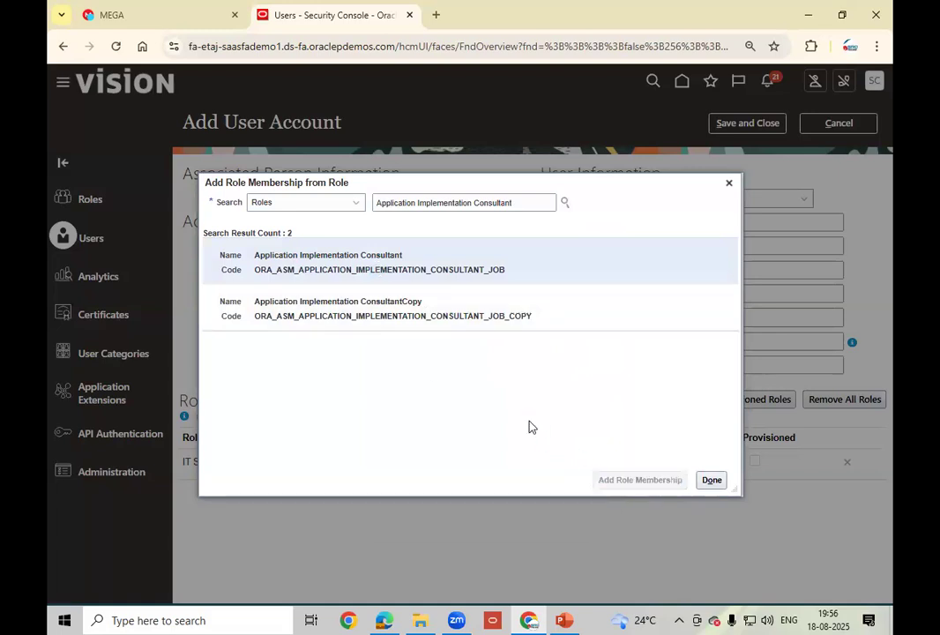
pyautogui.click(714, 483)
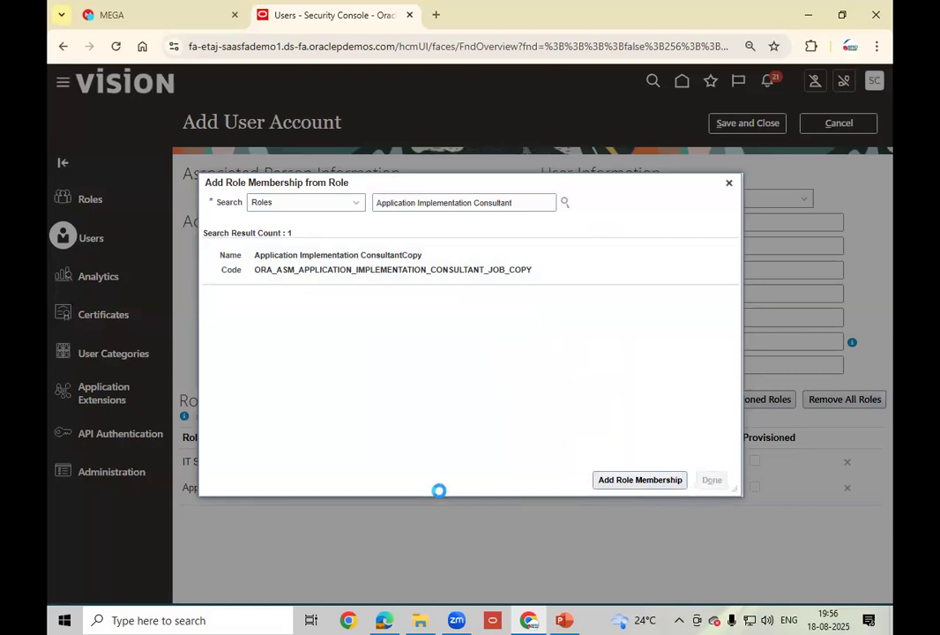
pyautogui.click(667, 339)
pyautogui.write('•••••••')
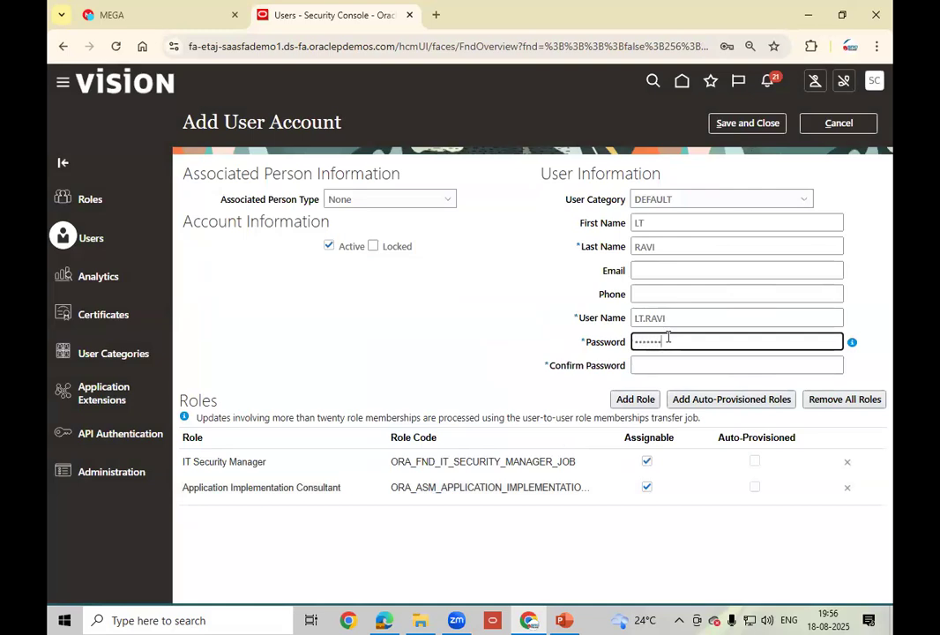
pyautogui.write('•')
# - Confirm the password and save the new user account
pyautogui.press('Tab')
pyautogui.write('••••••••••')
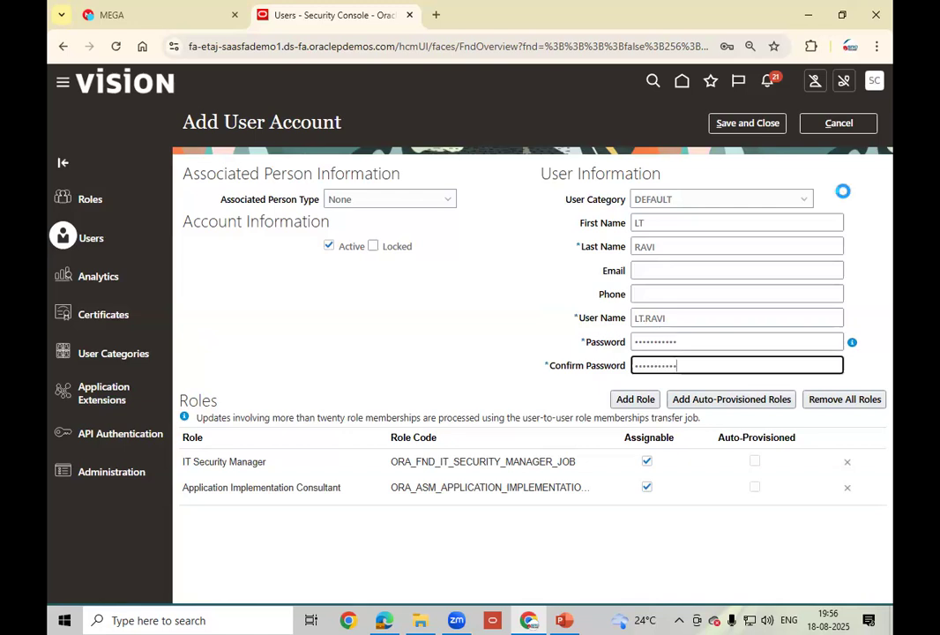
pyautogui.click(751, 126)
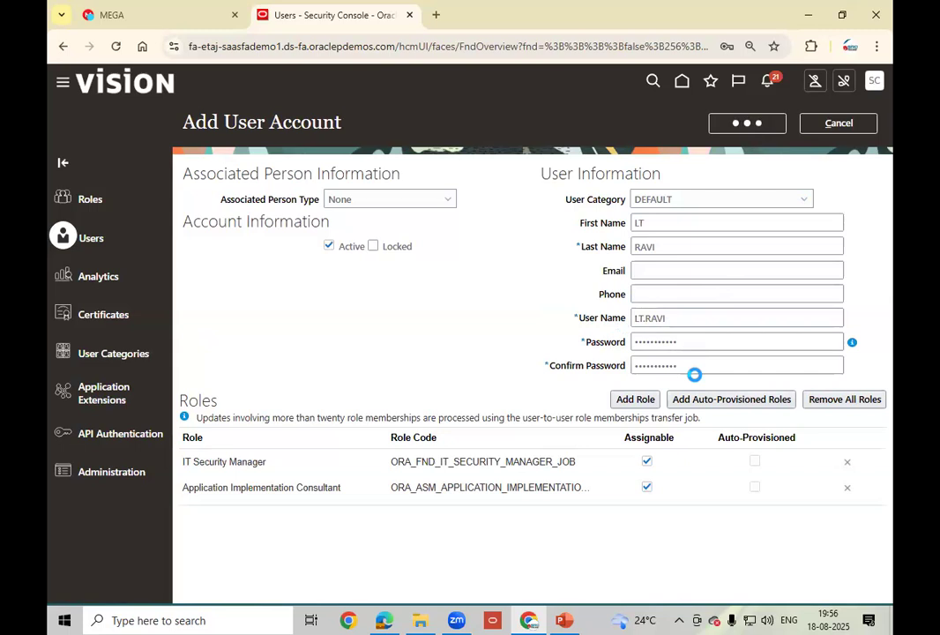
# - Open the Oracle Cloud sign-in page for the etaj domain in a new Incognito window
pyautogui.click(876, 49)
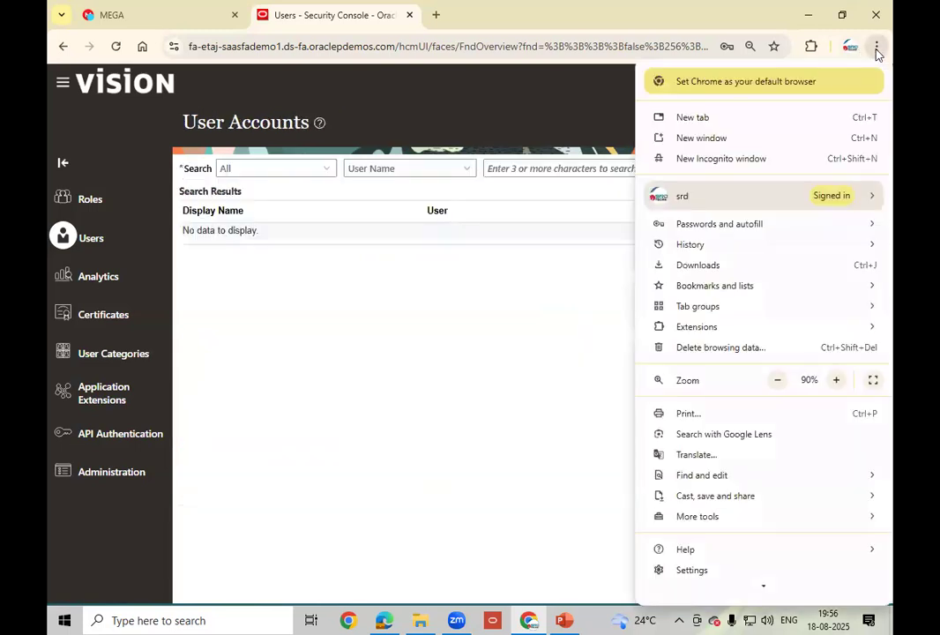
pyautogui.click(731, 161)
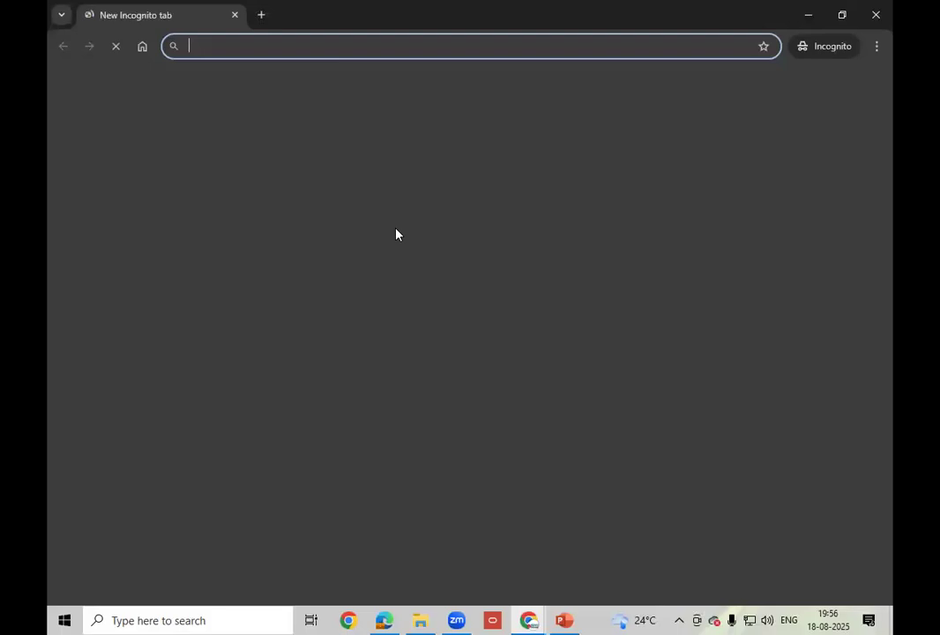
pyautogui.write('etaj')
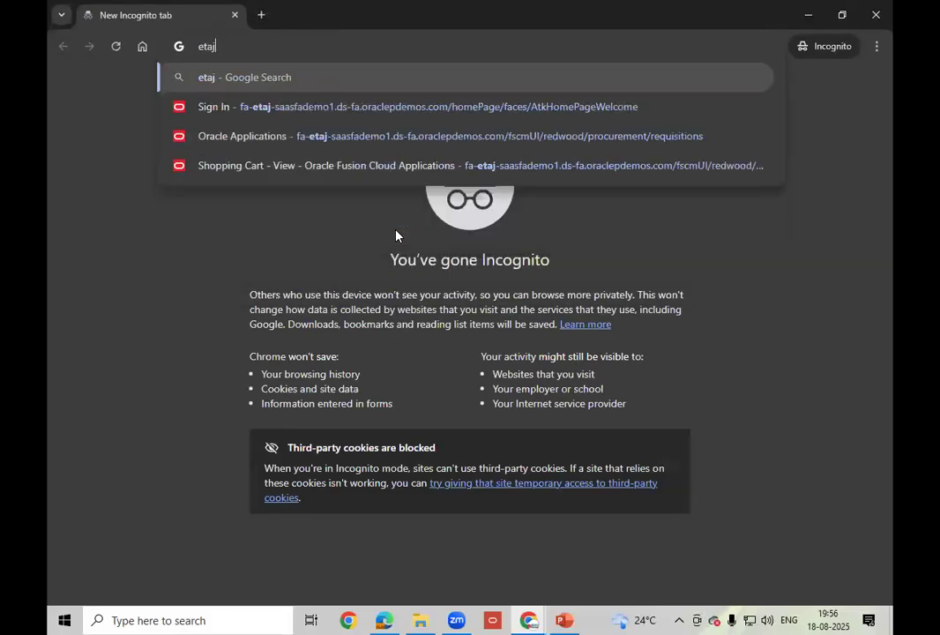
pyautogui.click(314, 107)
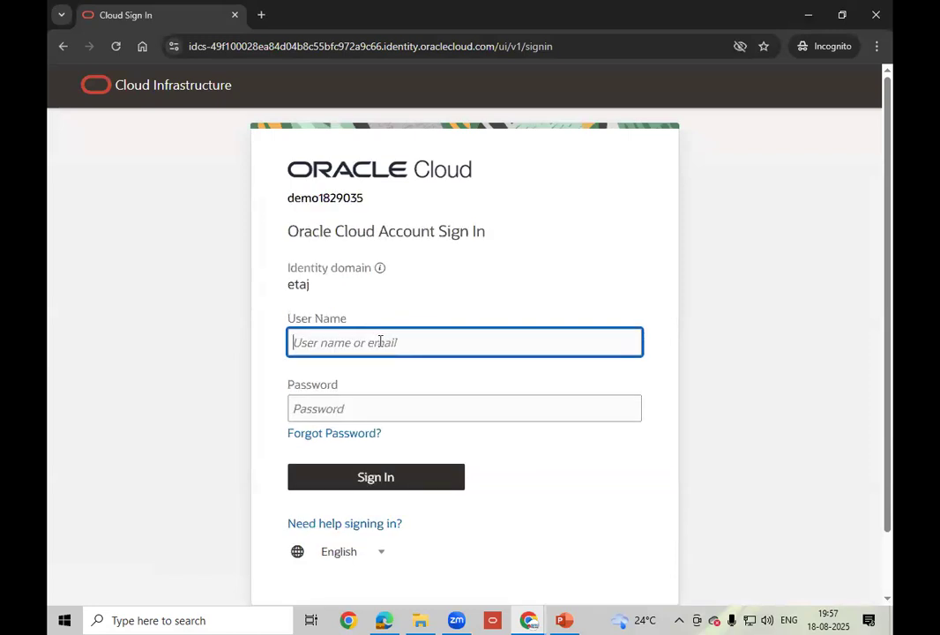
# - Sign in as the new user with their user name and password
pyautogui.press('Tab')
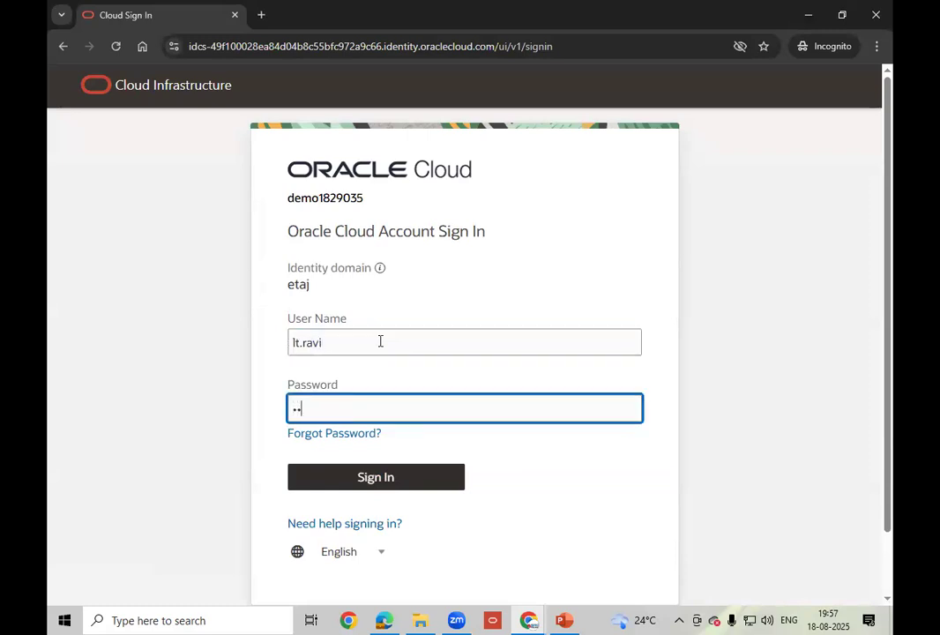
pyautogui.click(370, 481)
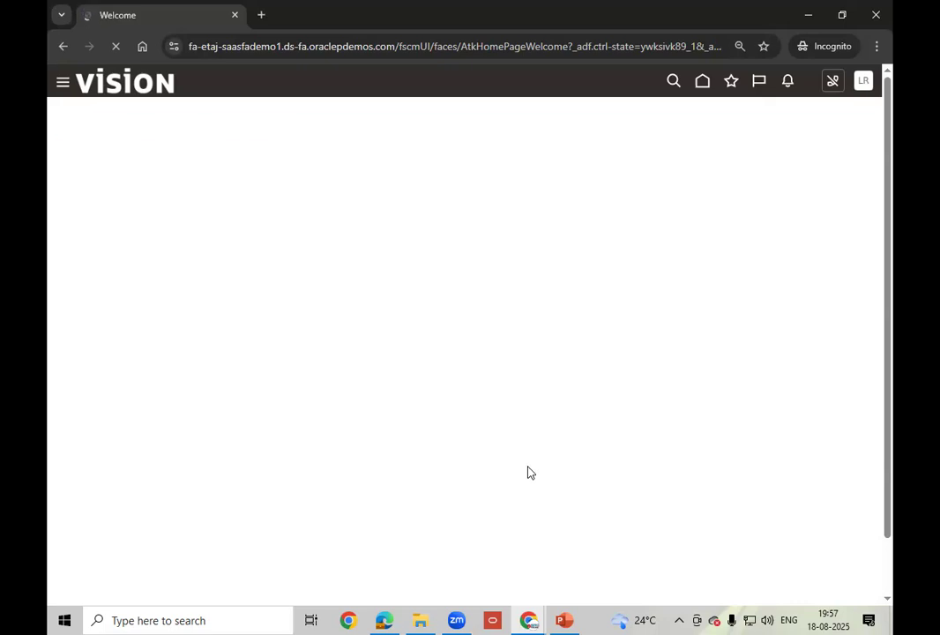
# - From the home page's Tools apps, open the LR avatar's Settings and Actions menu
pyautogui.click(703, 83)
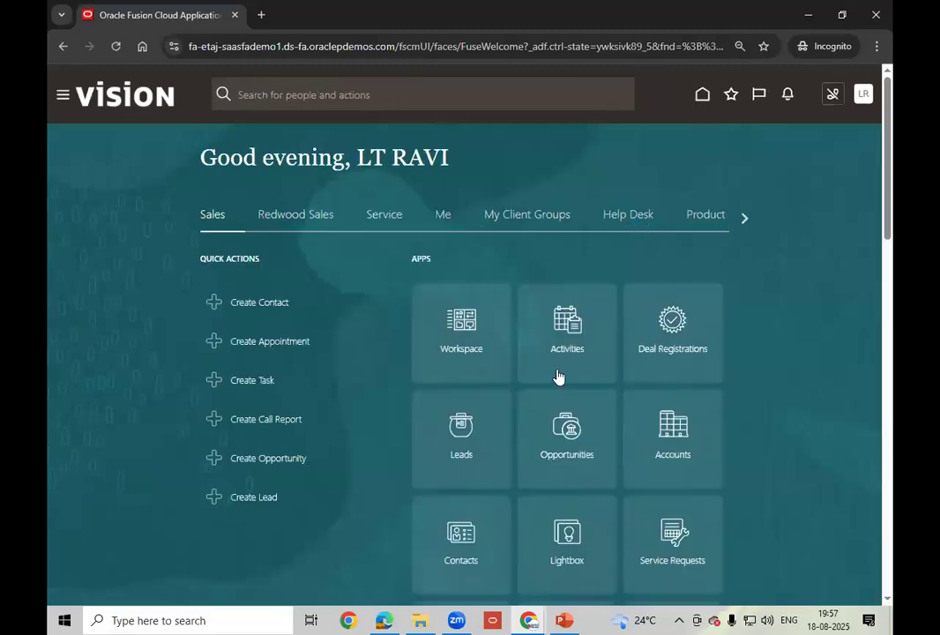
pyautogui.click(745, 219)
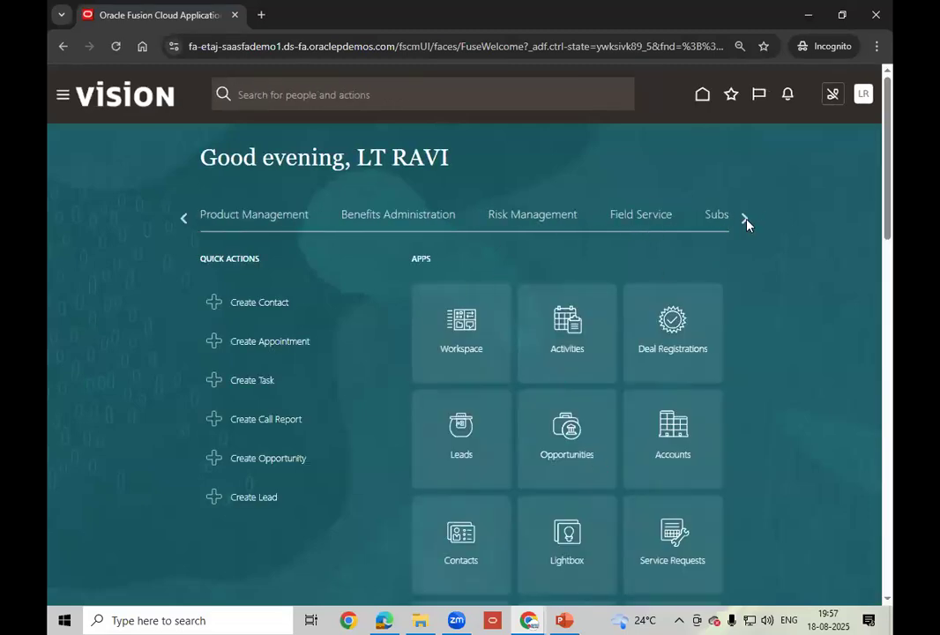
pyautogui.click(748, 219)
pyautogui.click(747, 220)
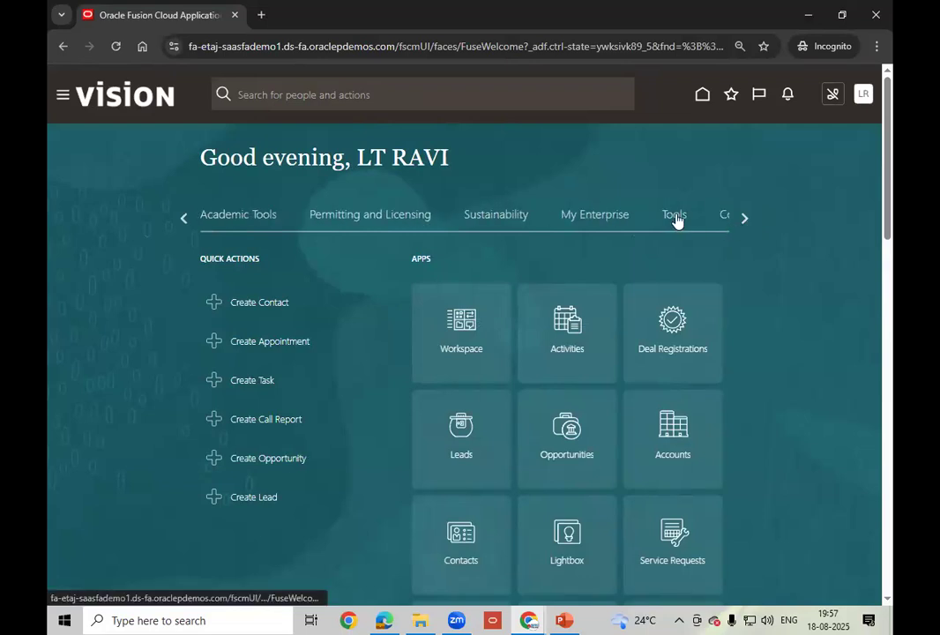
pyautogui.click(675, 217)
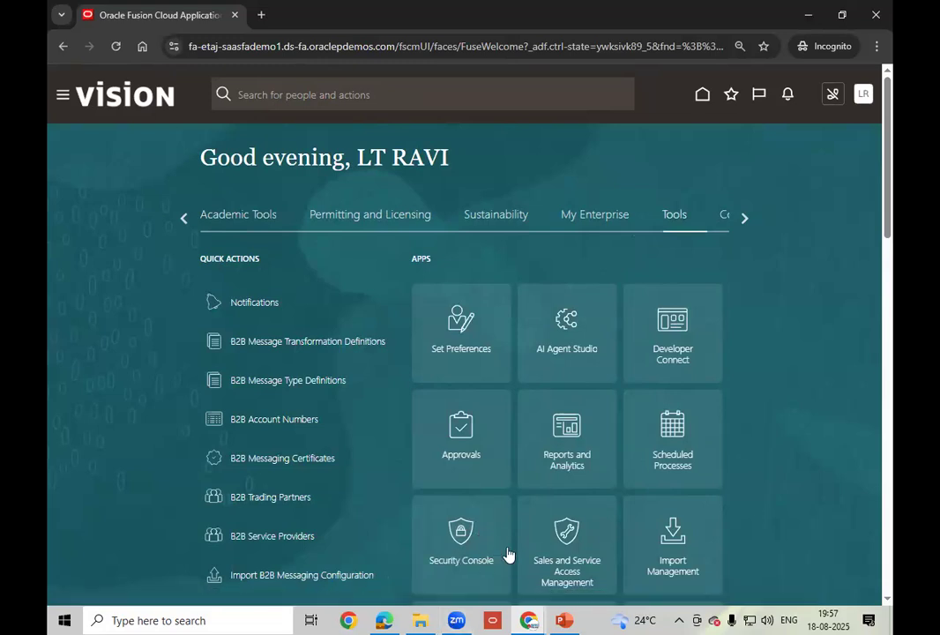
pyautogui.scroll(-3, 497, 519)
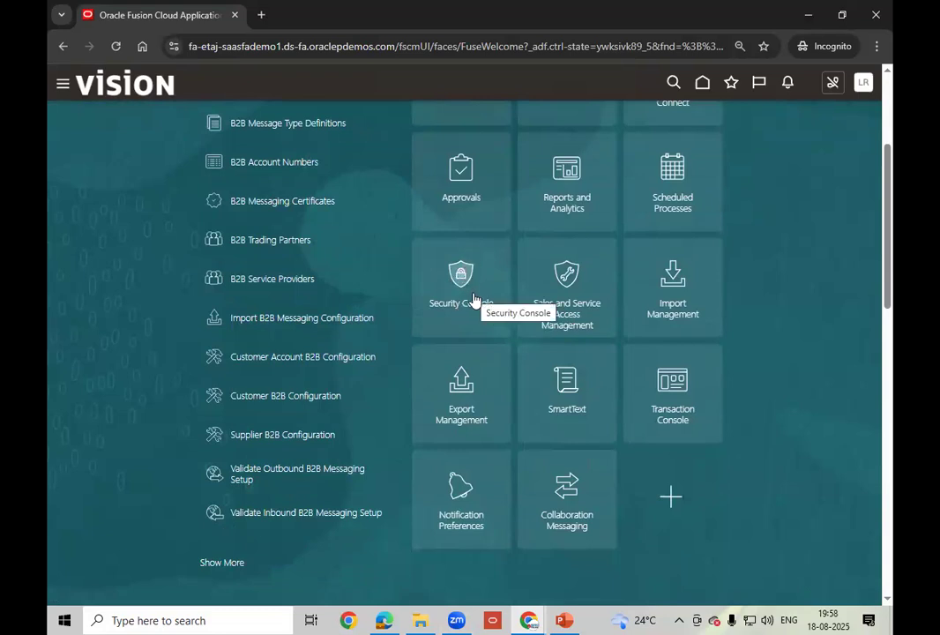
pyautogui.scroll(3, 890, 85)
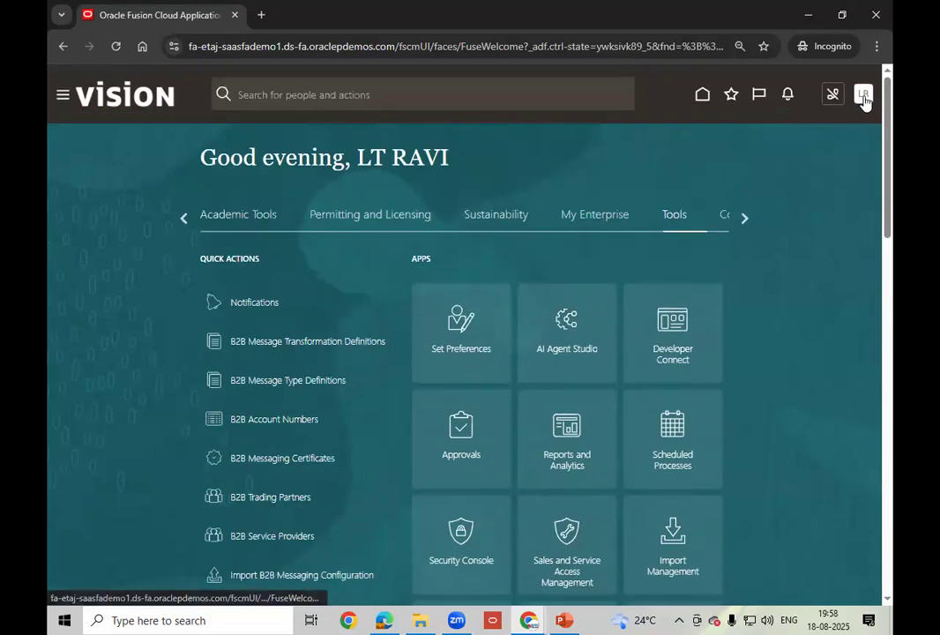
pyautogui.click(863, 95)
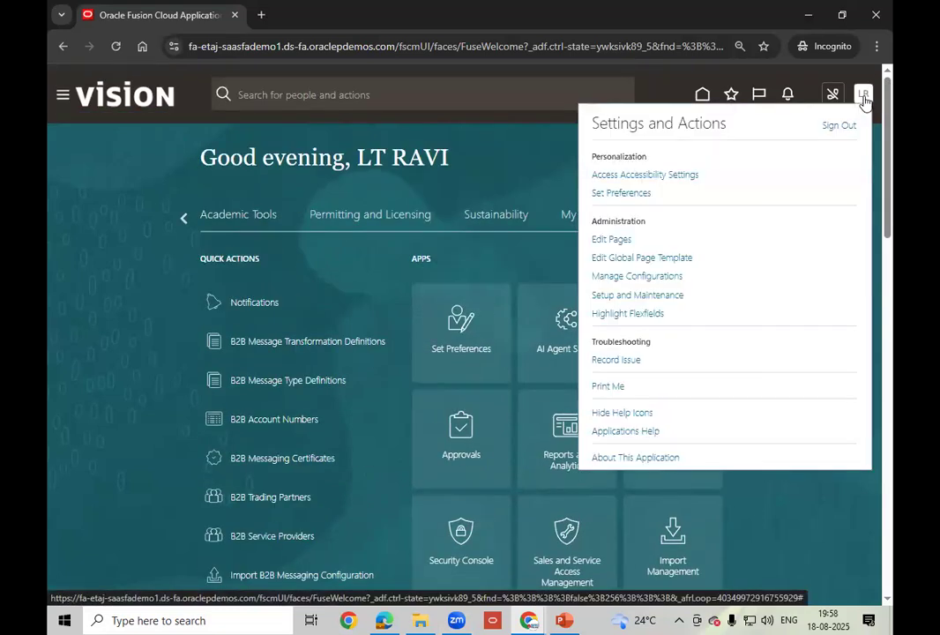
# - Open Setup and Maintenance and switch the setup offering to Procurement
pyautogui.click(667, 298)
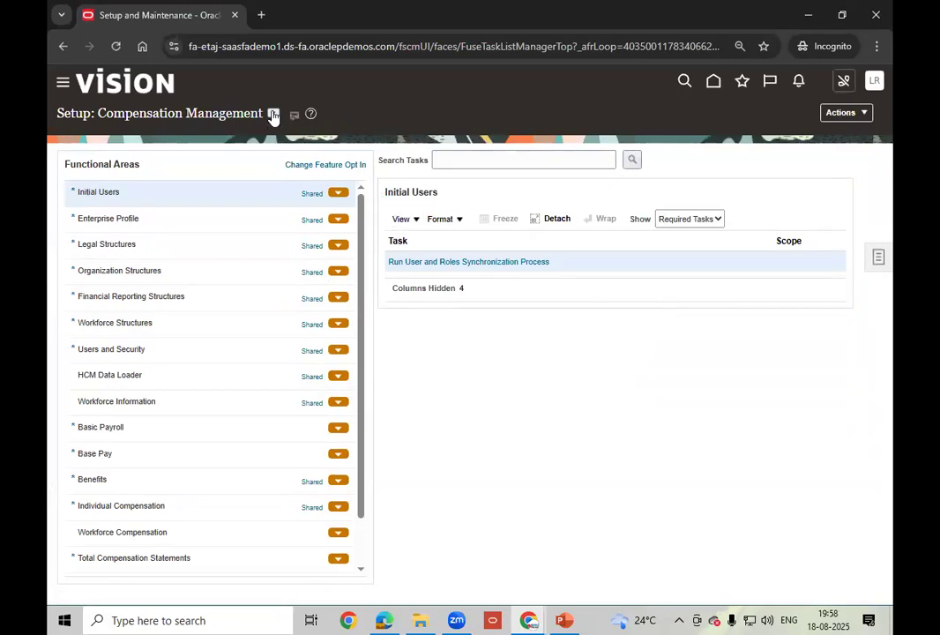
pyautogui.click(274, 113)
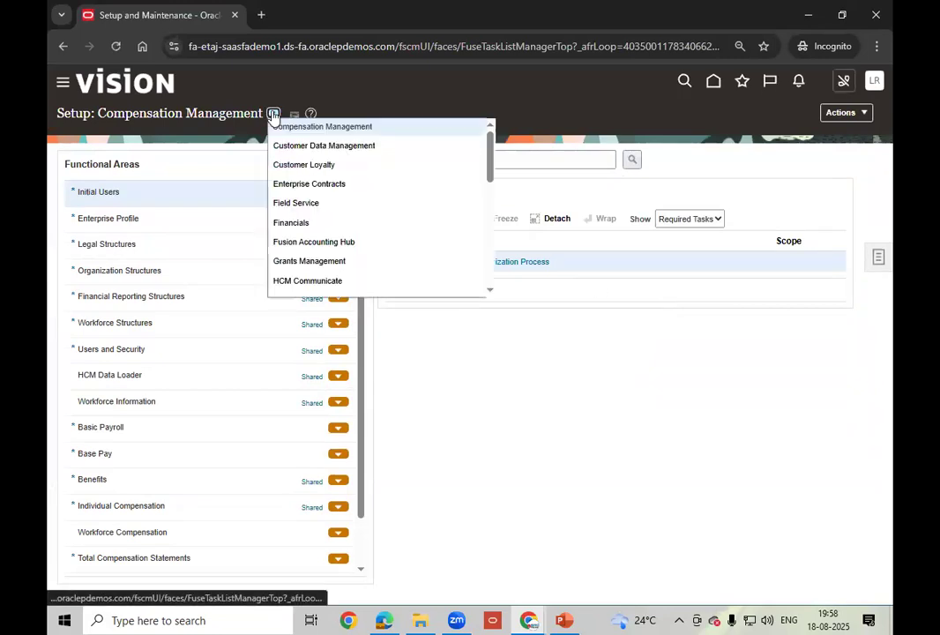
pyautogui.click(491, 293)
pyautogui.click(492, 292)
pyautogui.click(492, 292)
pyautogui.click(491, 292)
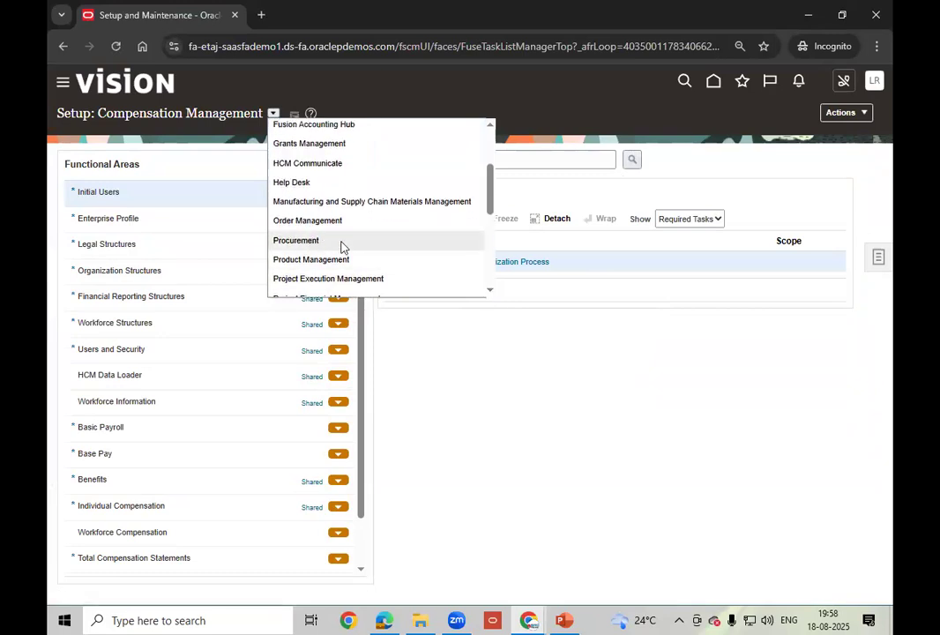
pyautogui.click(341, 246)
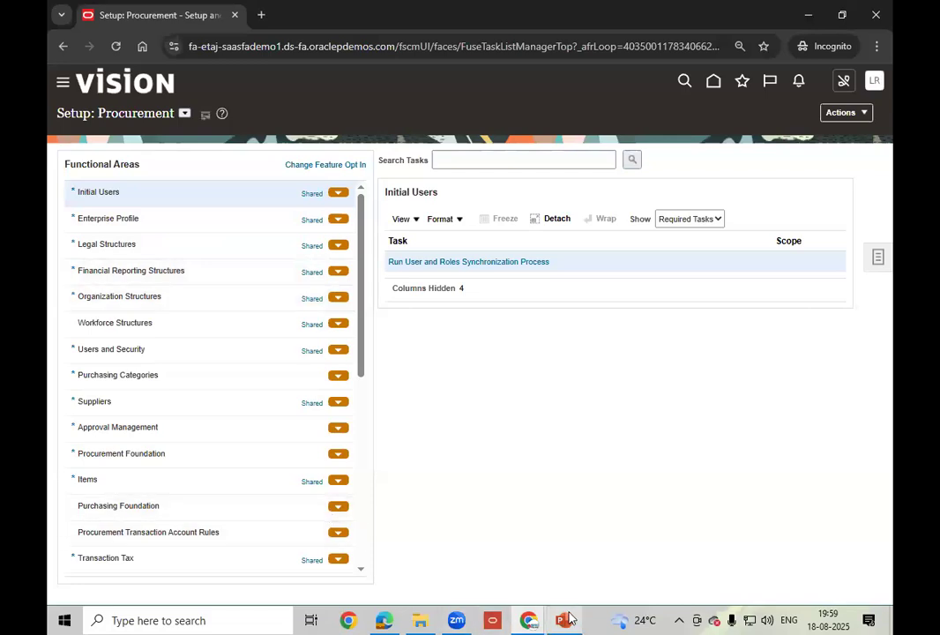
# - Launch Notepad from the Windows search box
pyautogui.moveTo(564, 619)
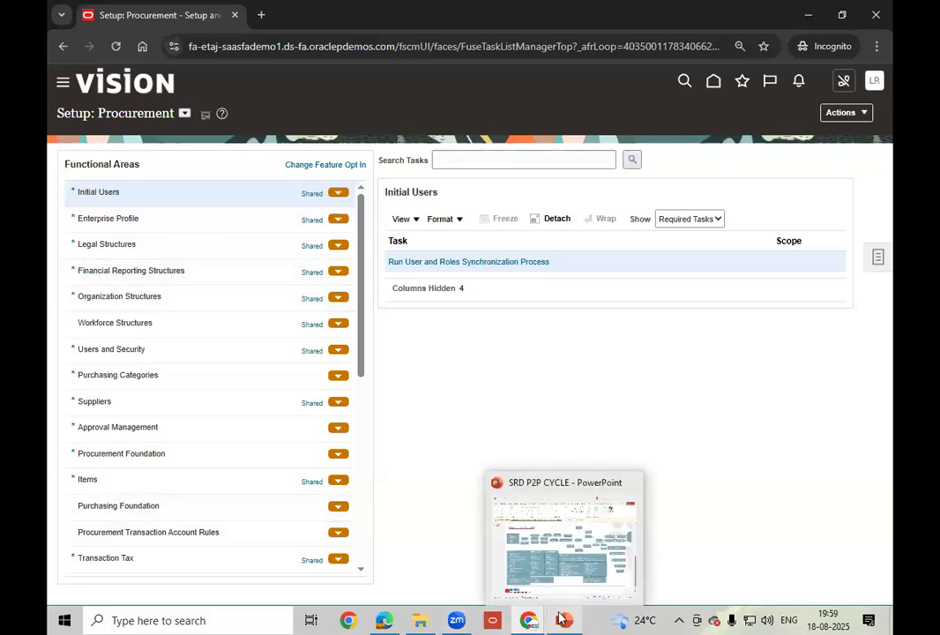
pyautogui.click(166, 620)
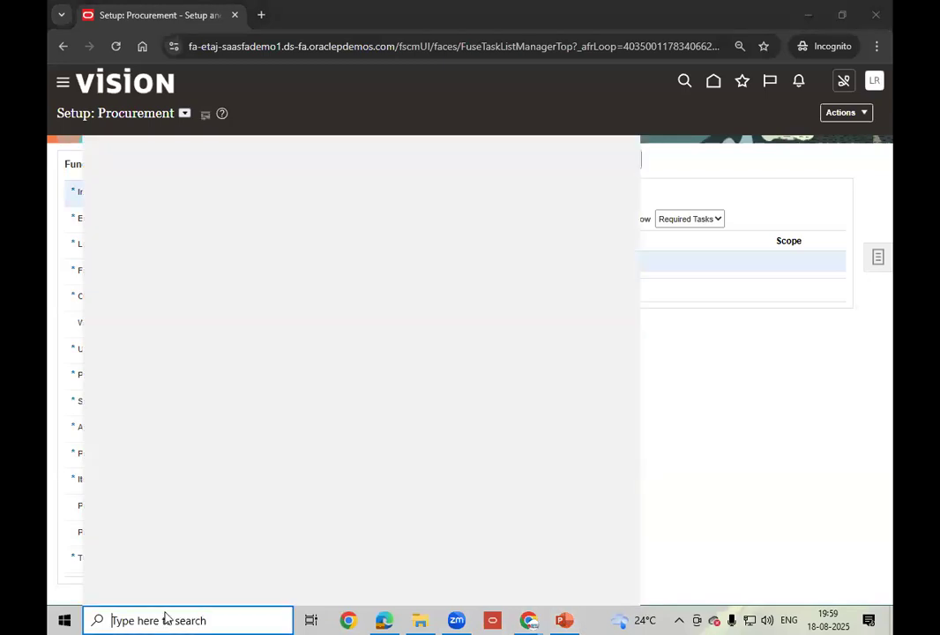
pyautogui.write('no')
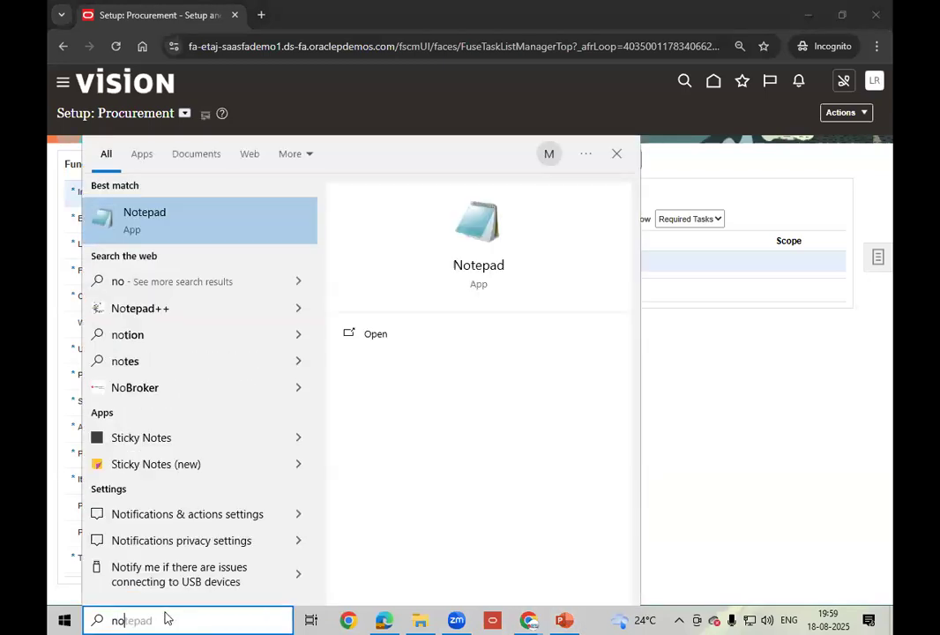
pyautogui.click(196, 229)
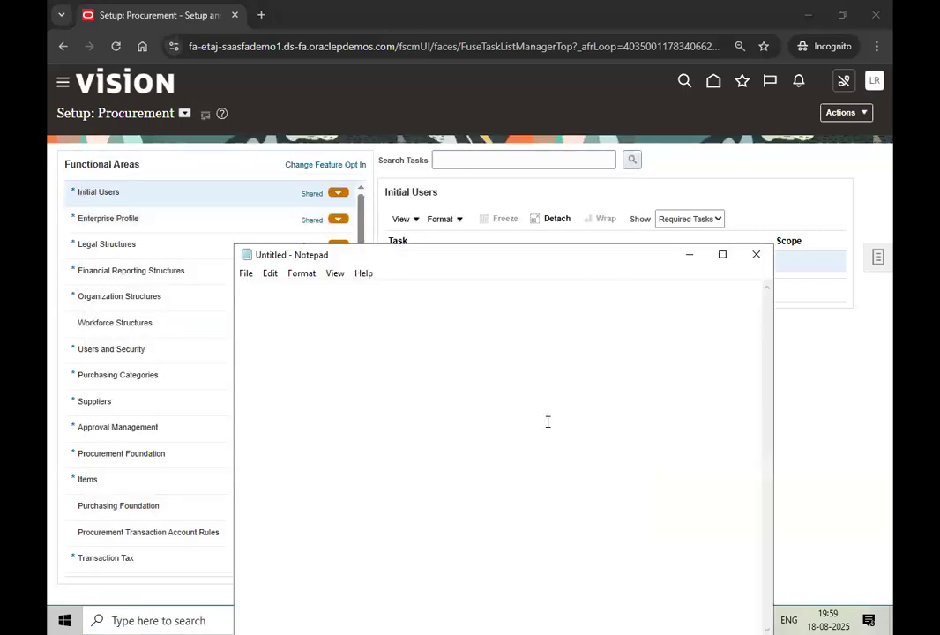
# - Type SSP, Purchasing, Sourcing, Supplier Portal, Procurment Contracts and SQM, one per line
pyautogui.write('SSP')
pyautogui.press('Return')
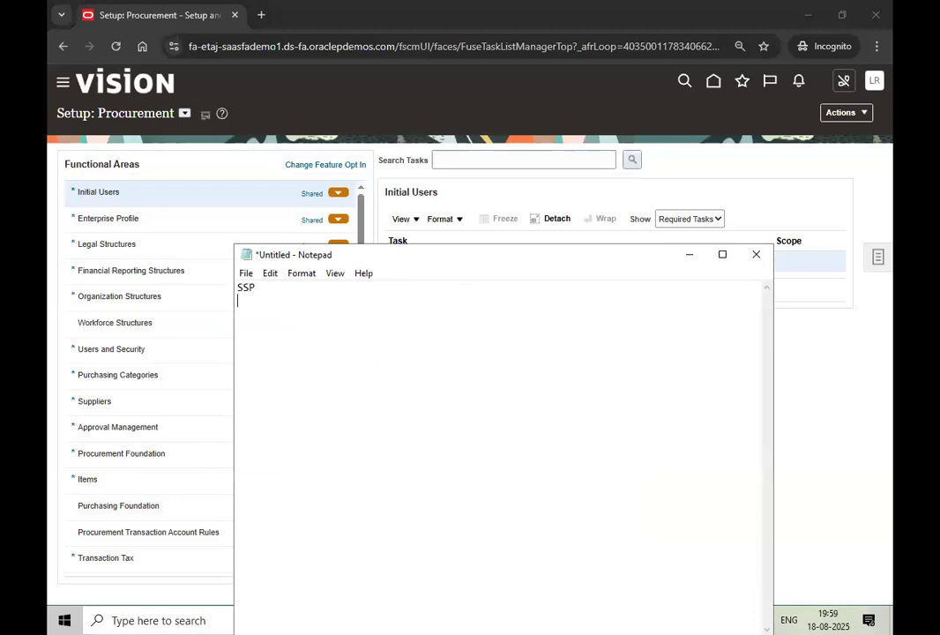
pyautogui.write('PO')
pyautogui.press('BackSpace')
pyautogui.write('urchasing')
pyautogui.press('Return')
pyautogui.write('Sourcing')
pyautogui.press('Return')
pyautogui.write('Supplie')
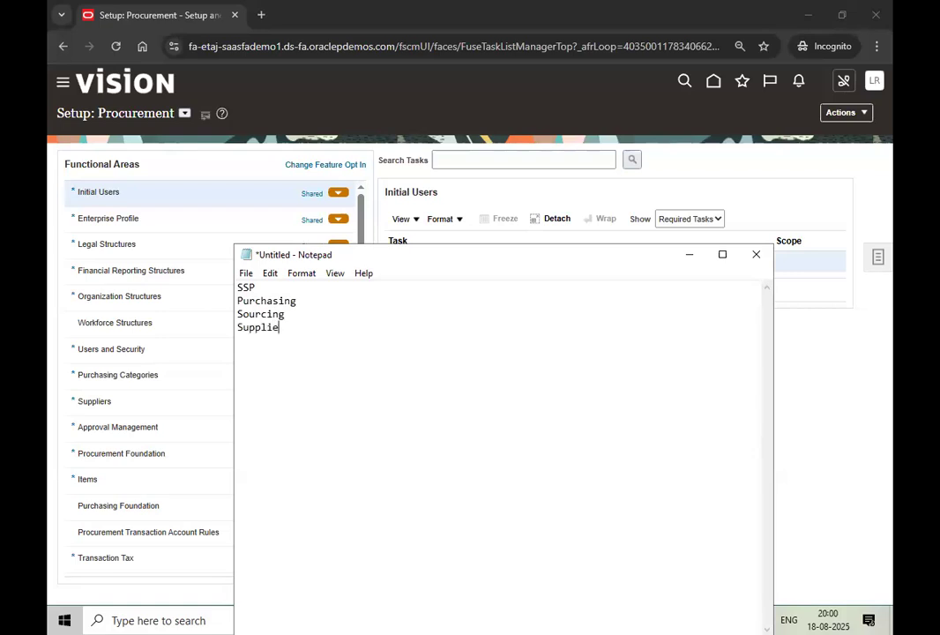
pyautogui.write('r Portal')
pyautogui.press('Return')
pyautogui.write('Procurment Con')
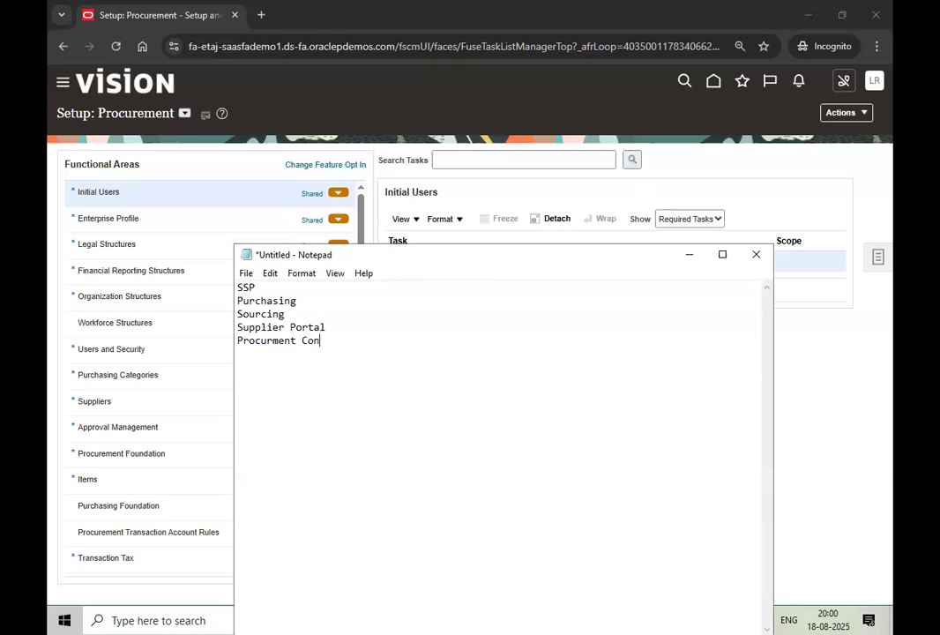
pyautogui.write('tracts')
pyautogui.press('Return')
pyautogui.write('SQM')
# - Check the end of each module line, finishing after SQM
pyautogui.click(275, 289)
pyautogui.click(318, 300)
pyautogui.click(323, 324)
pyautogui.click(298, 316)
pyautogui.click(279, 353)
# - Below SQM, start a new list with Enterprise, PL and LE on separate lines
pyautogui.press('Return')
pyautogui.press('Return')
pyautogui.press('Return')
pyautogui.write('ENT')
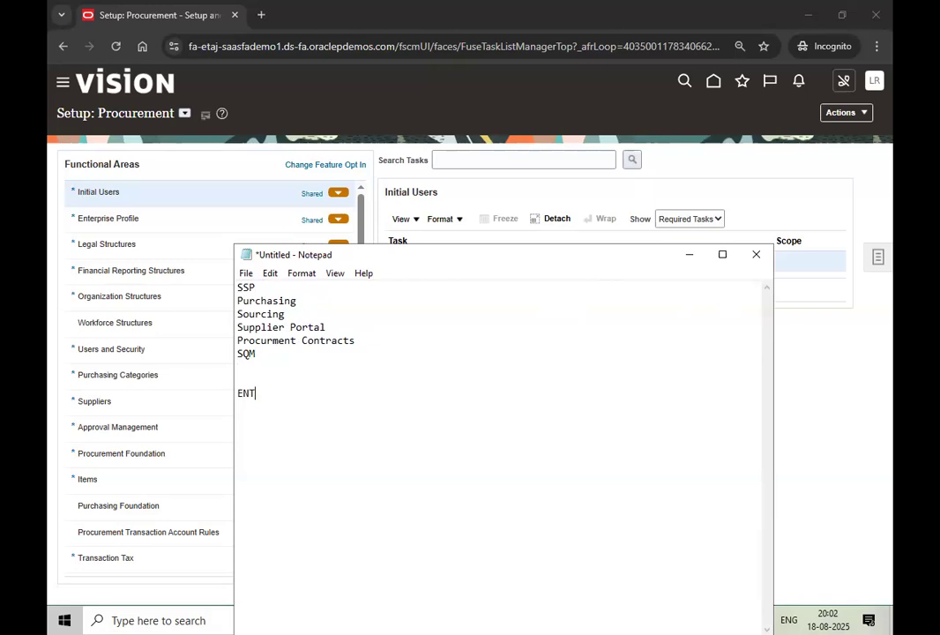
pyautogui.press('BackSpace')
pyautogui.press('BackSpace')
pyautogui.write('nterprise')
pyautogui.press('Return')
pyautogui.write('PL')
pyautogui.press('Return')
pyautogui.write('LE')
pyautogui.press('Return')
# - Add BU, IMO, INV, SI and LOC to the Enterprise list, one per line
pyautogui.write('BU')
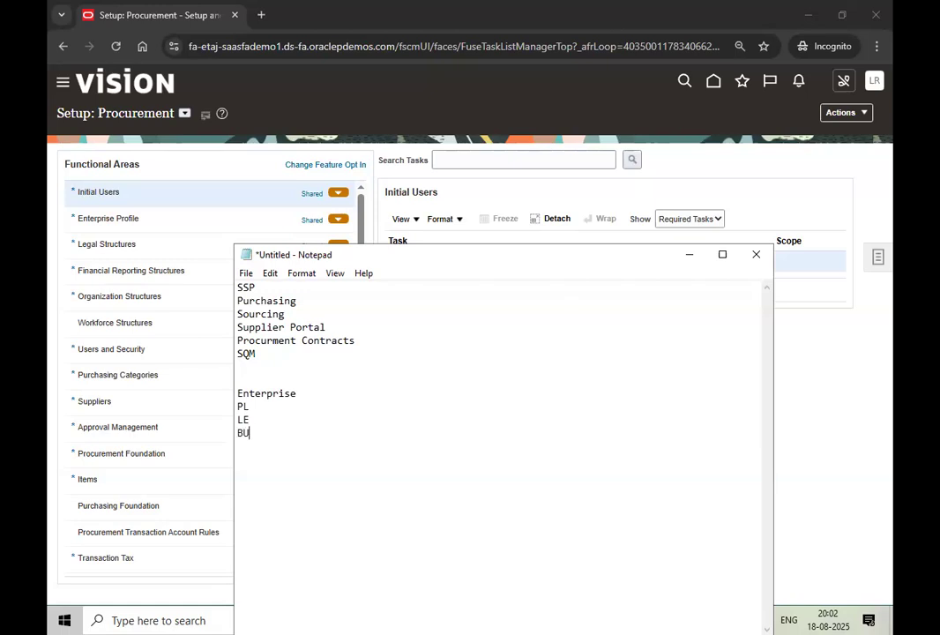
pyautogui.press('Return')
pyautogui.write('IMO')
pyautogui.press('Return')
pyautogui.write('INV')
pyautogui.press('Return')
pyautogui.write('SI')
pyautogui.press('Return')
pyautogui.write('LOC')
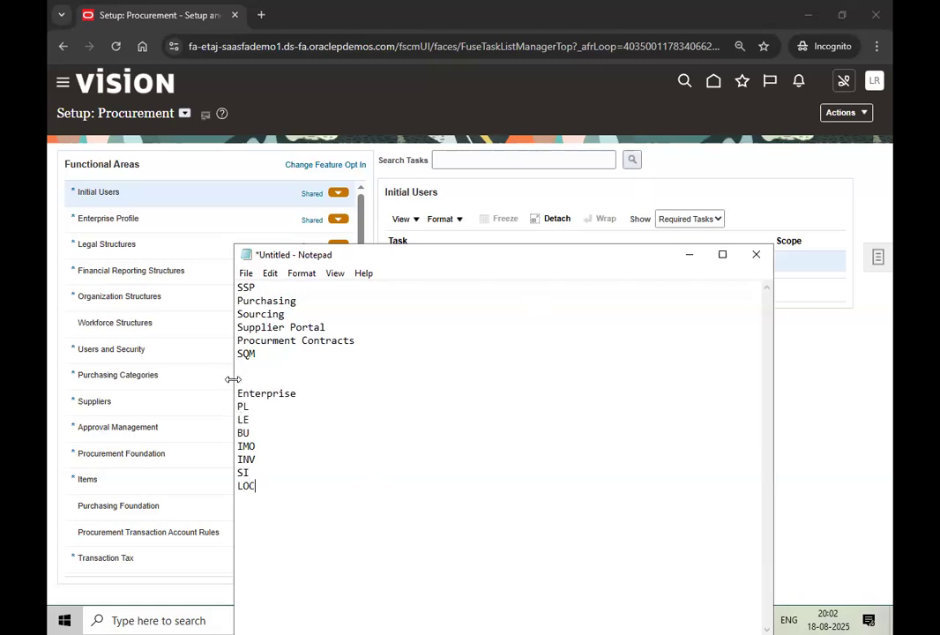
# - Append a spaced hyphen to the BU line so it reads 'BU -'
pyautogui.moveTo(238, 390); pyautogui.dragTo(250, 433)
pyautogui.keyDown('shift'); pyautogui.click(269, 491); pyautogui.keyUp('shift')
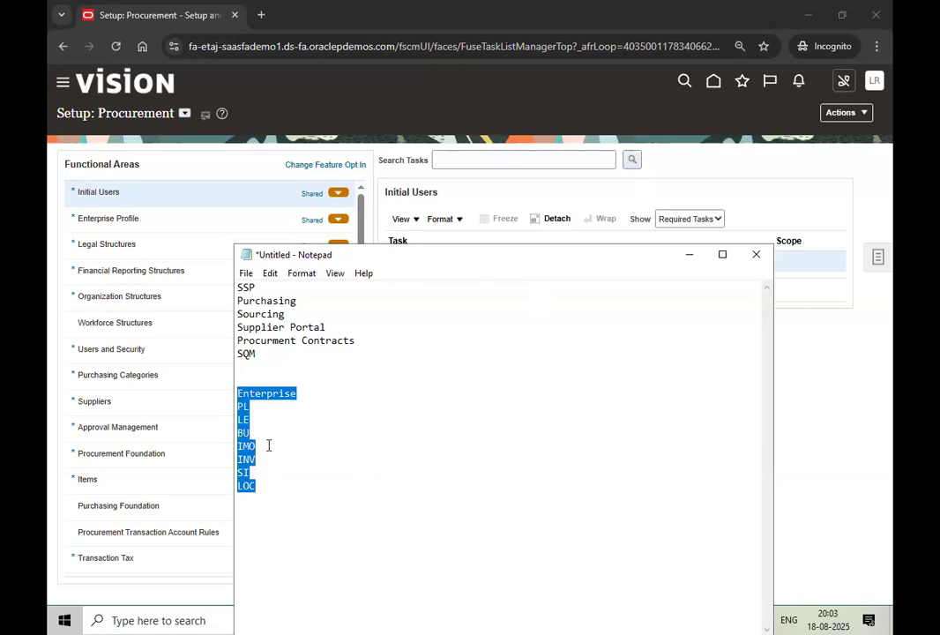
pyautogui.click(303, 398)
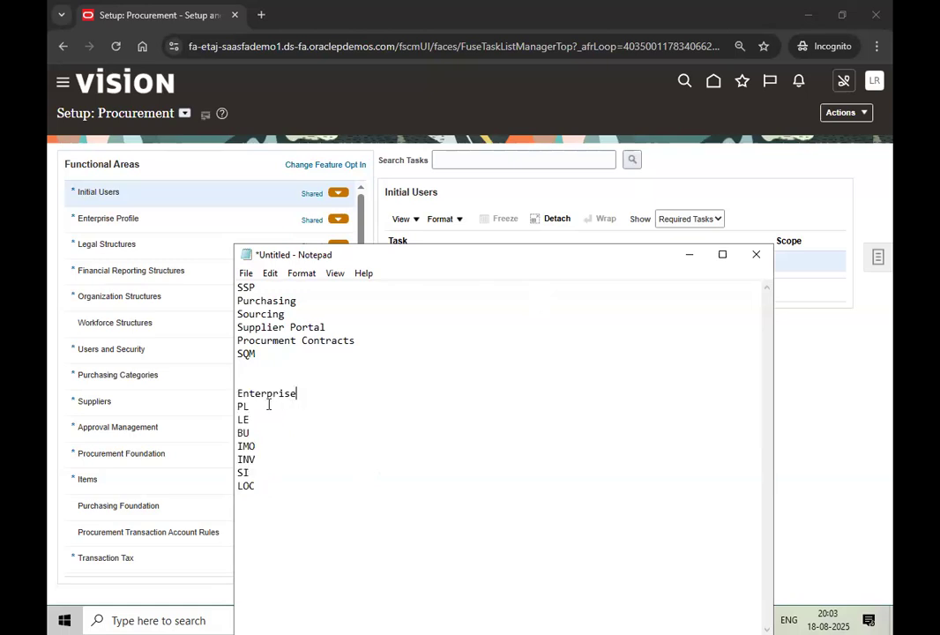
pyautogui.moveTo(237, 393); pyautogui.dragTo(256, 420)
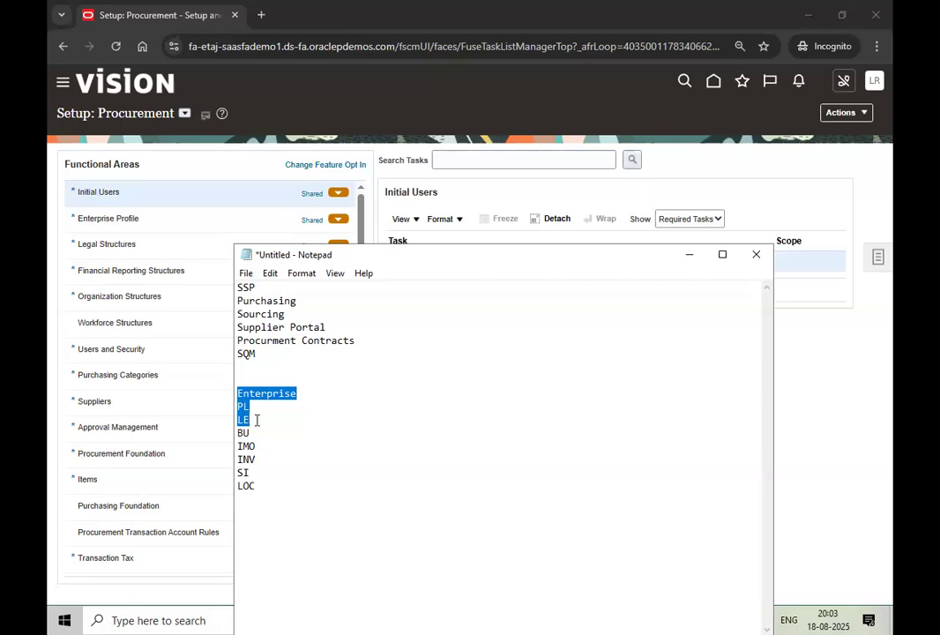
pyautogui.click(257, 433)
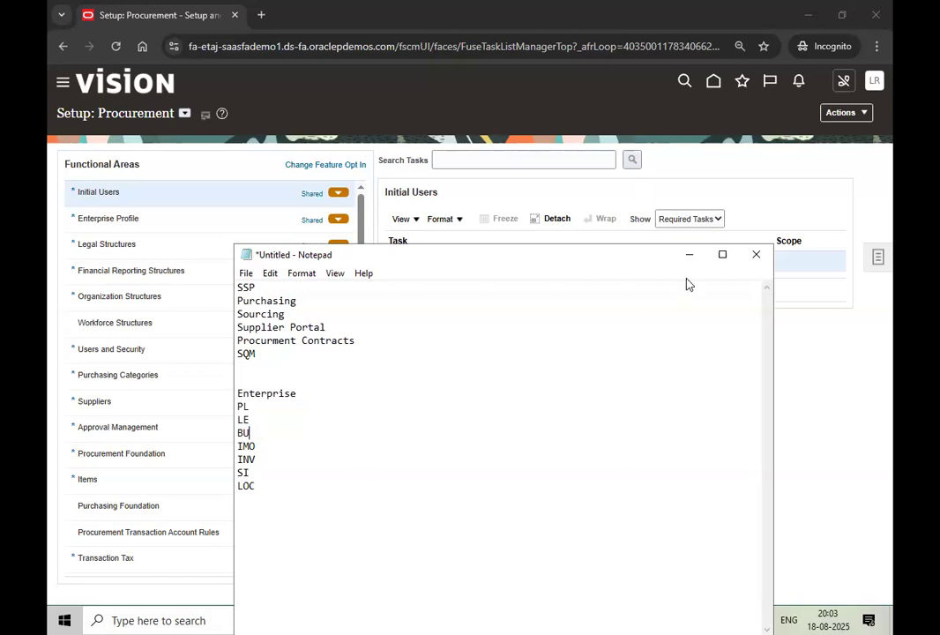
pyautogui.write('-')
# - Back in Procurement setup, open Manage Locations from the Enterprise Profile tasks
pyautogui.click(258, 472)
pyautogui.click(690, 256)
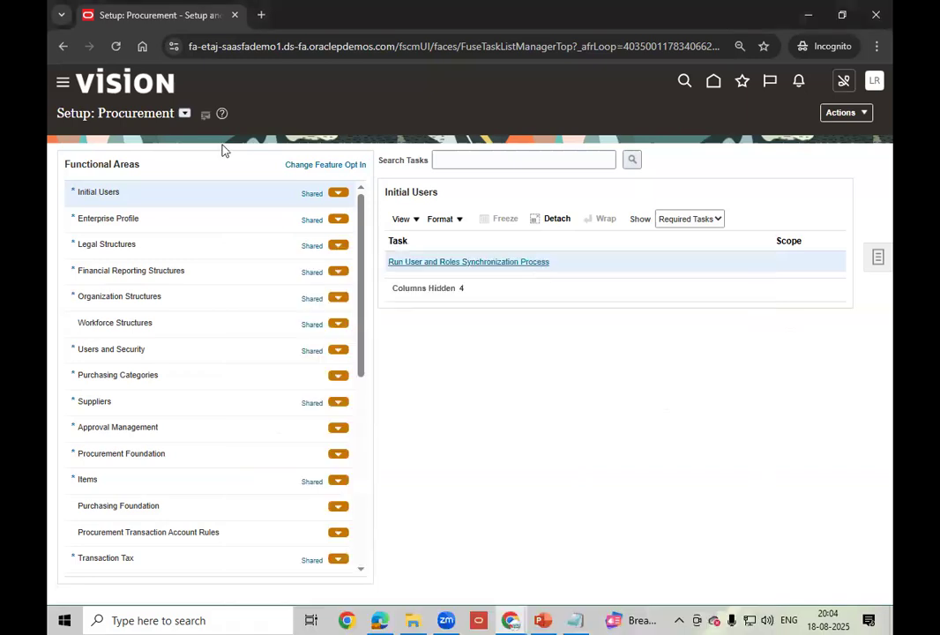
pyautogui.click(186, 116)
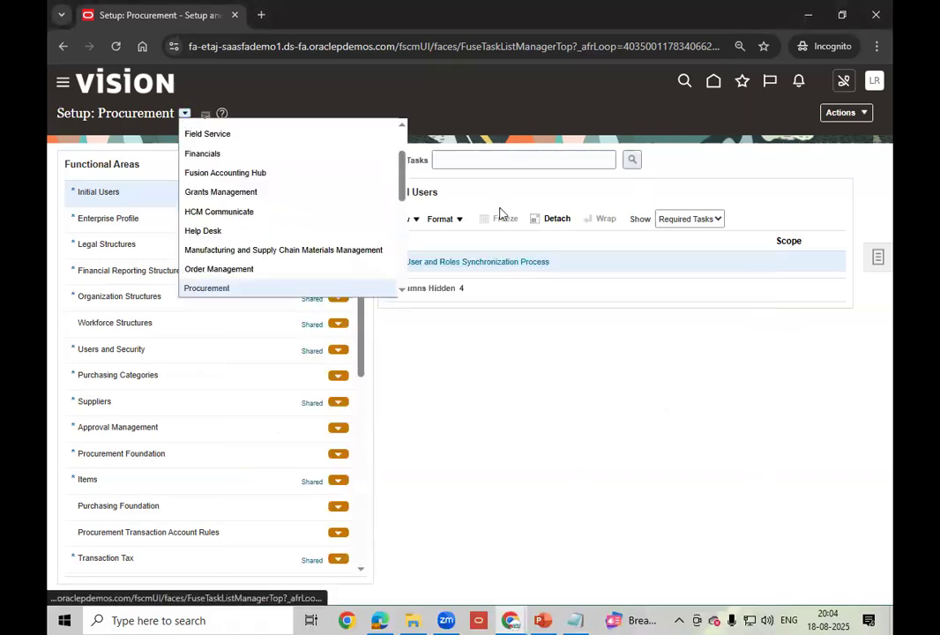
pyautogui.click(236, 289)
pyautogui.click(209, 301)
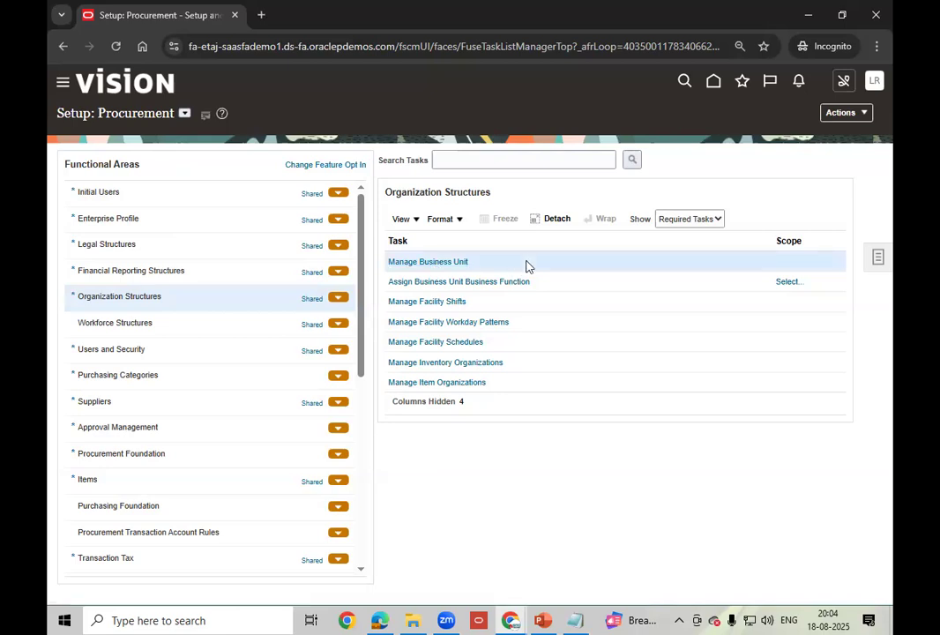
pyautogui.click(165, 220)
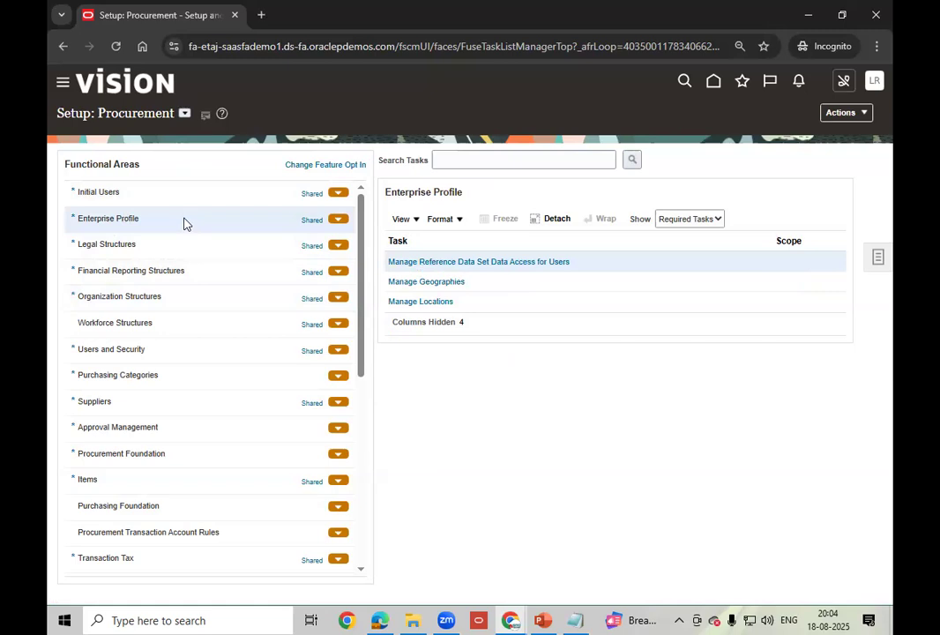
pyautogui.click(437, 304)
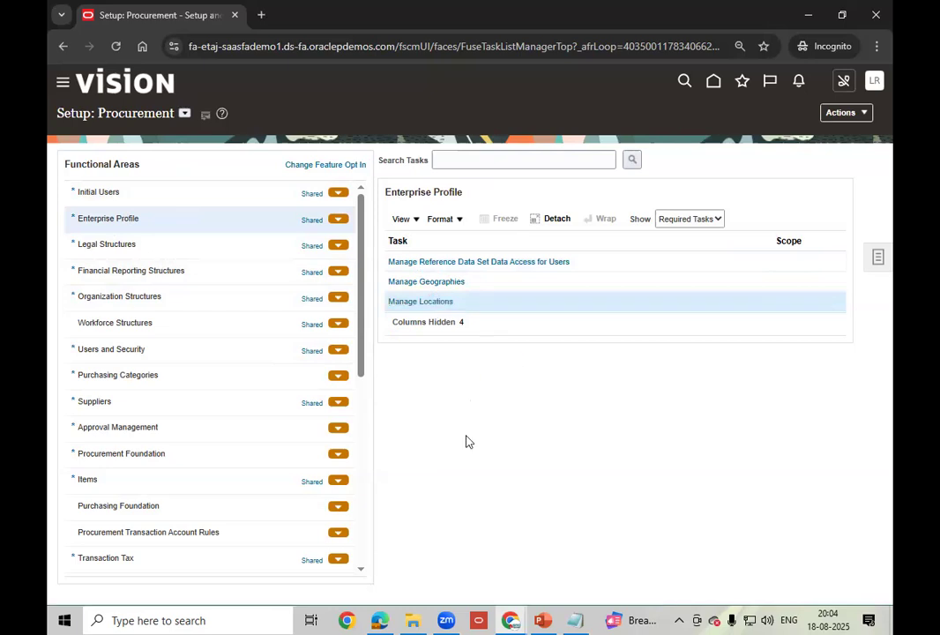
pyautogui.click(155, 246)
pyautogui.click(167, 221)
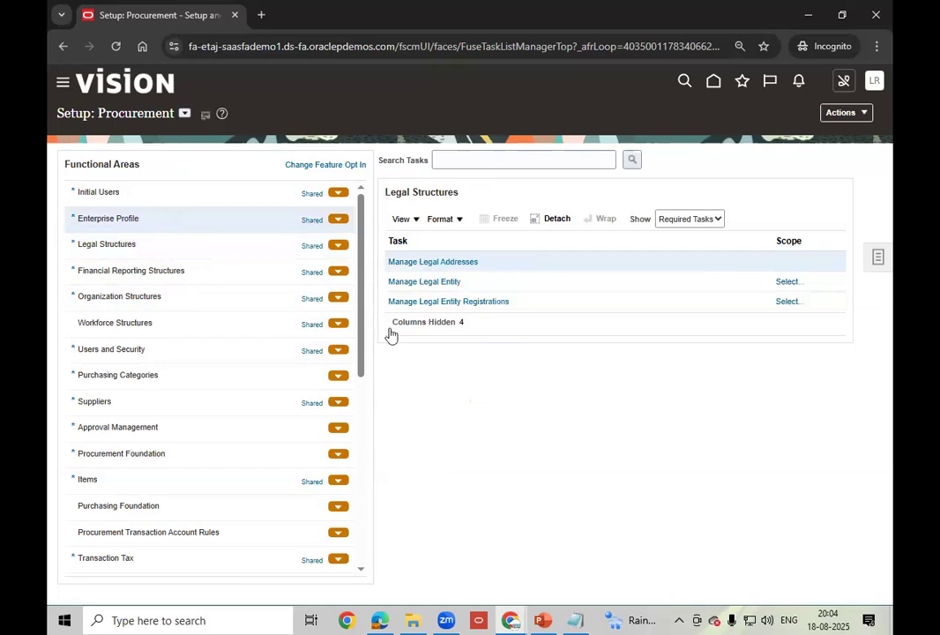
pyautogui.click(438, 302)
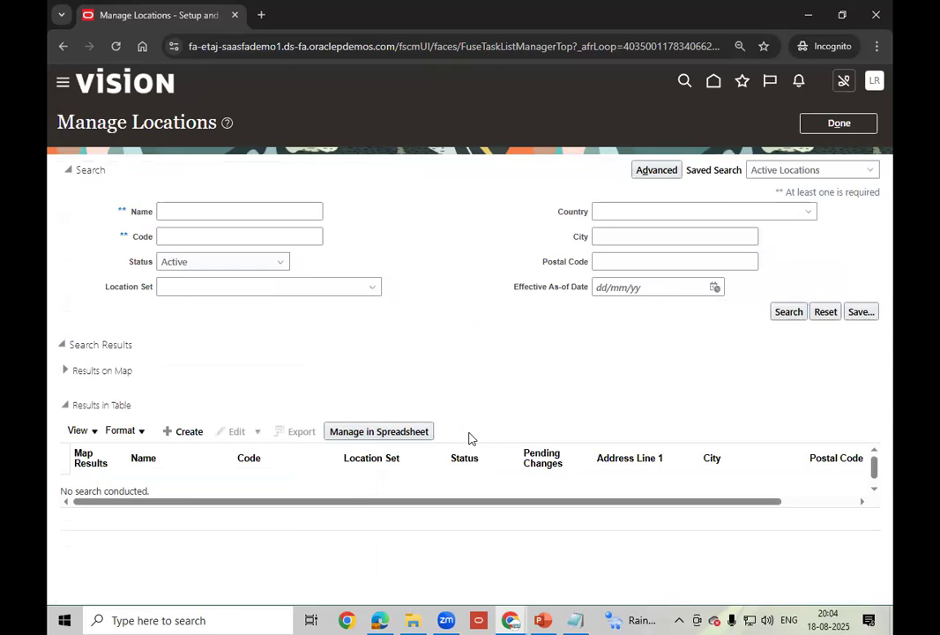
# - Create a new location and place the cursor in its Name field
pyautogui.click(182, 432)
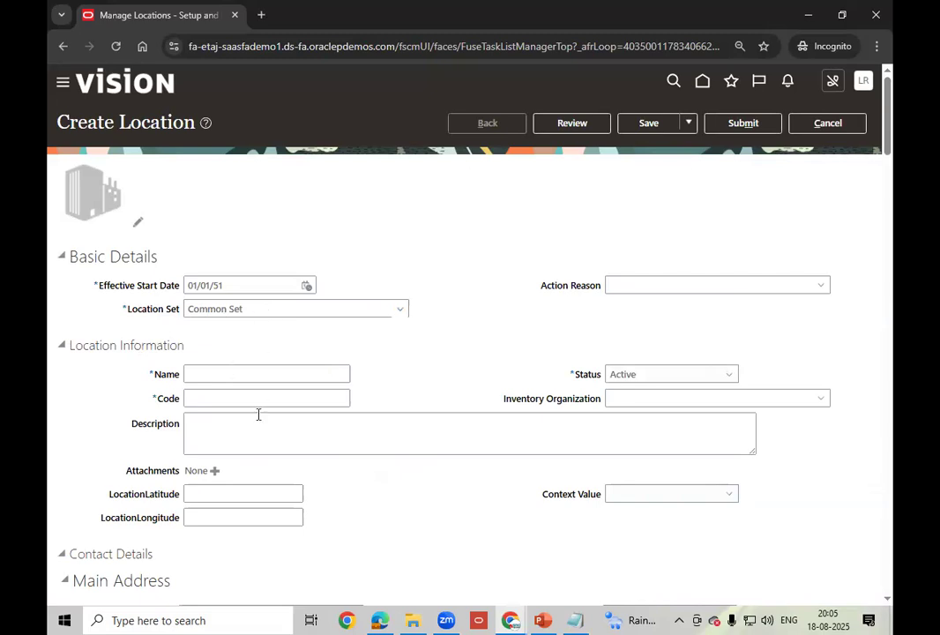
pyautogui.click(213, 372)
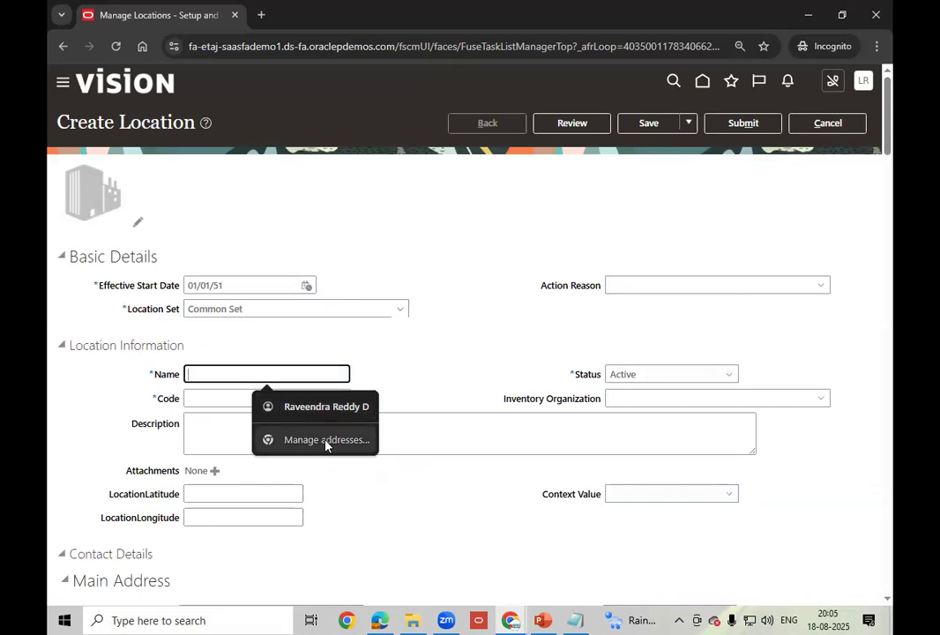
# - Enter LT_SOUTH_BU_LOCATION as the location name
pyautogui.rightClick(277, 373)
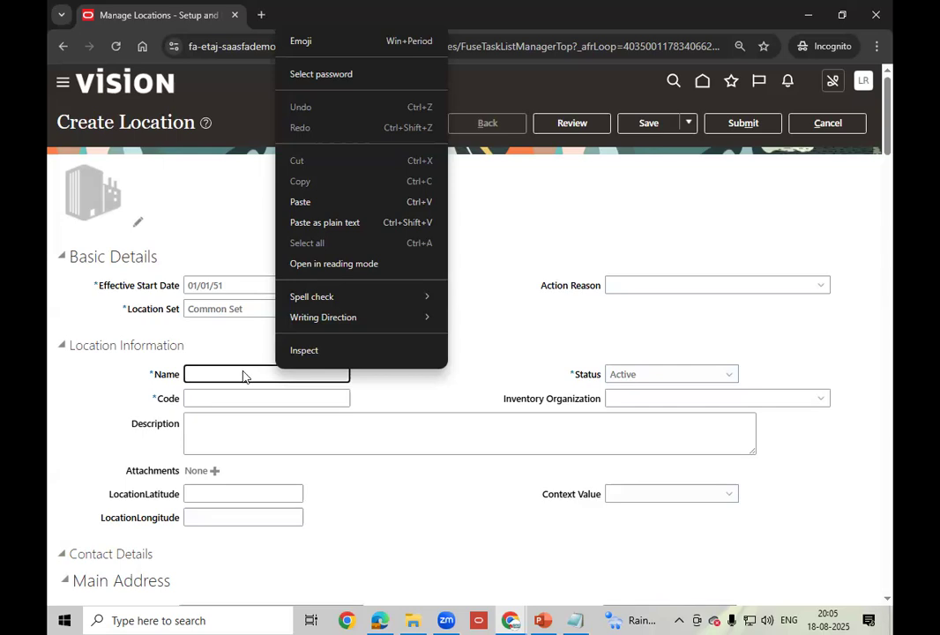
pyautogui.click(273, 375)
pyautogui.write('LT')
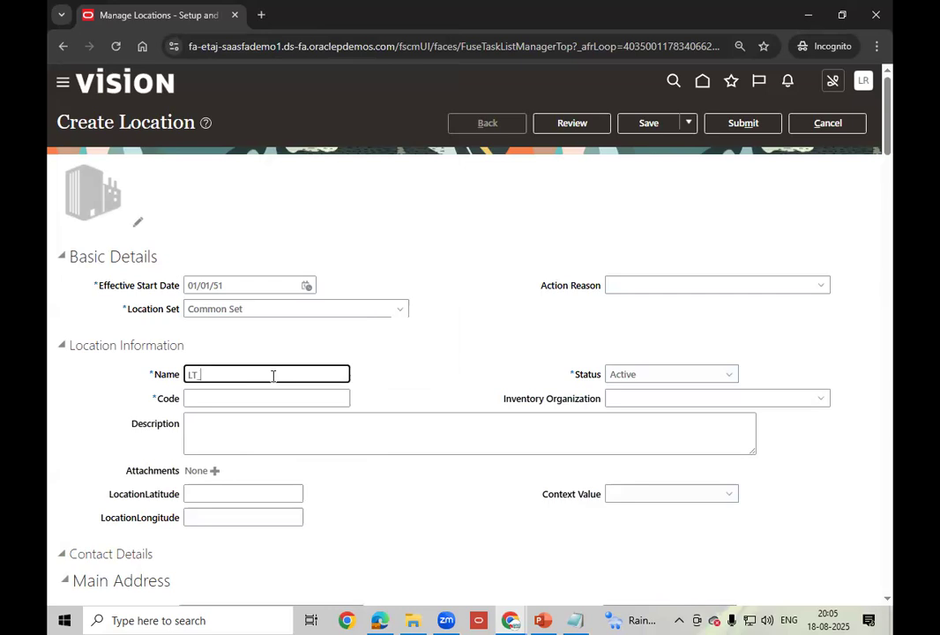
pyautogui.write('_HYD')
pyautogui.press('BackSpace')
pyautogui.press('BackSpace')
pyautogui.press('BackSpace')
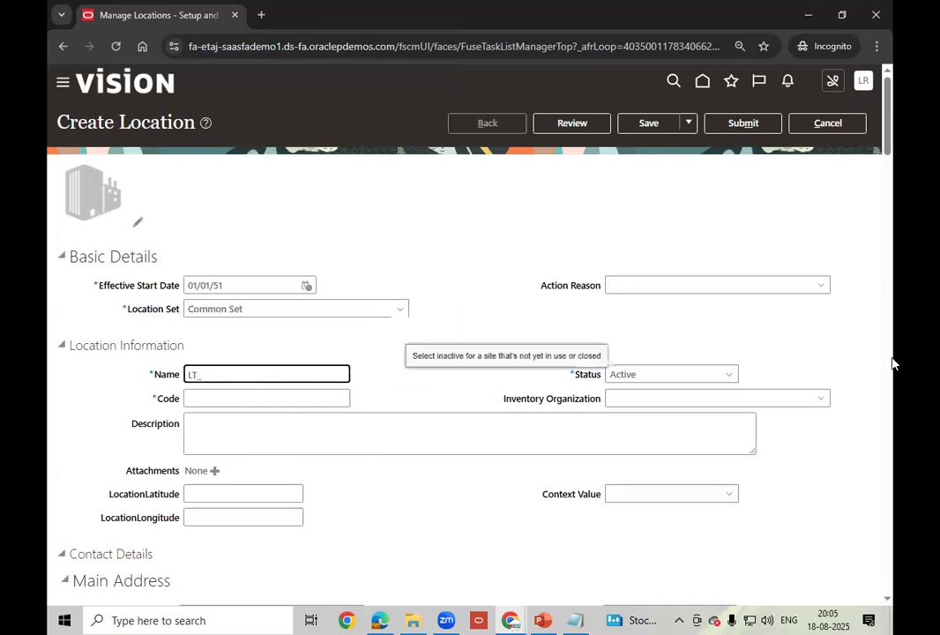
pyautogui.write('SOUTH ')
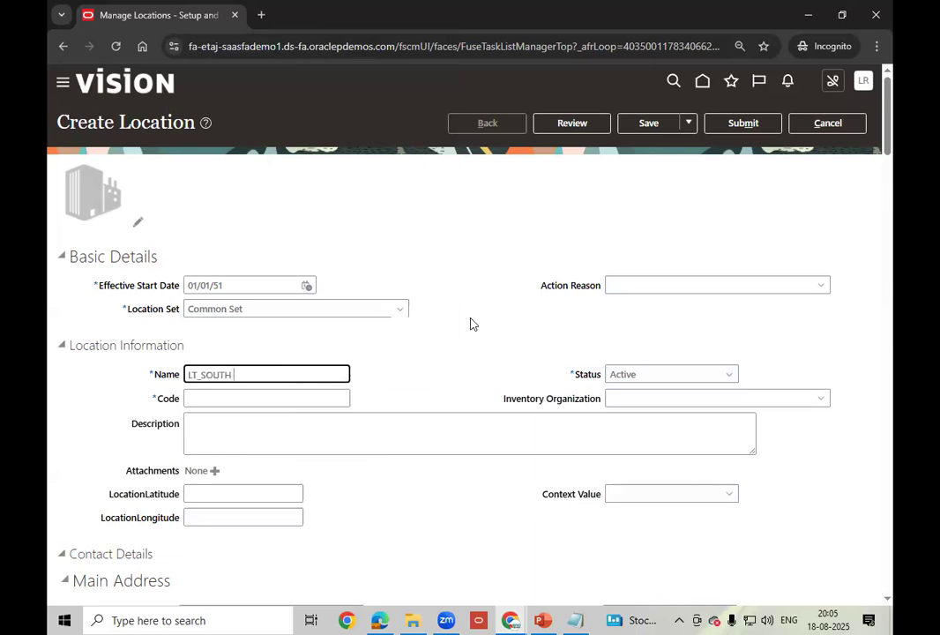
pyautogui.write('_BU_LOCATION')
# - Copy the location name into the Code and Description fields
pyautogui.press('Tab')
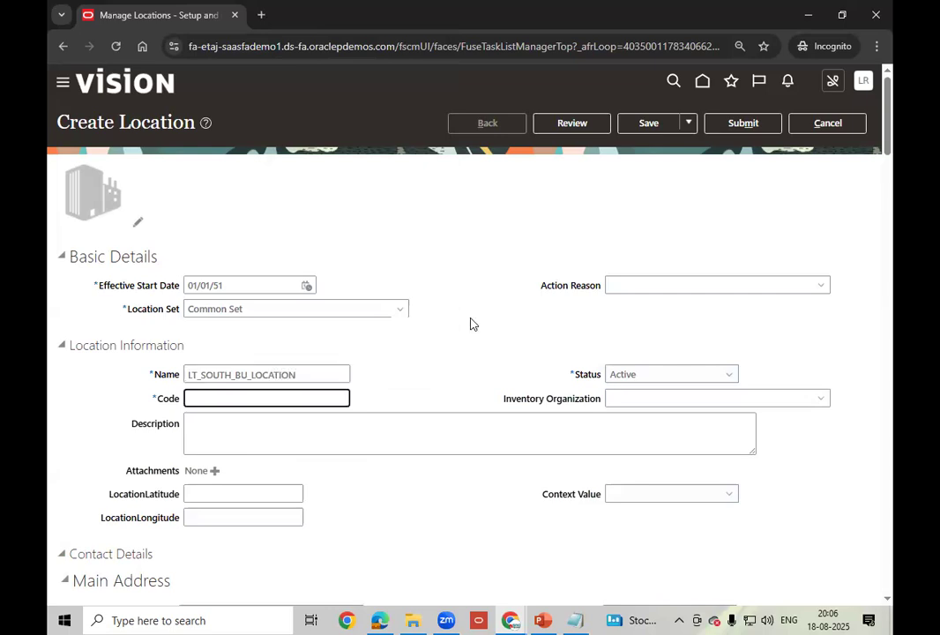
pyautogui.hotkey('shift', 'Tab')
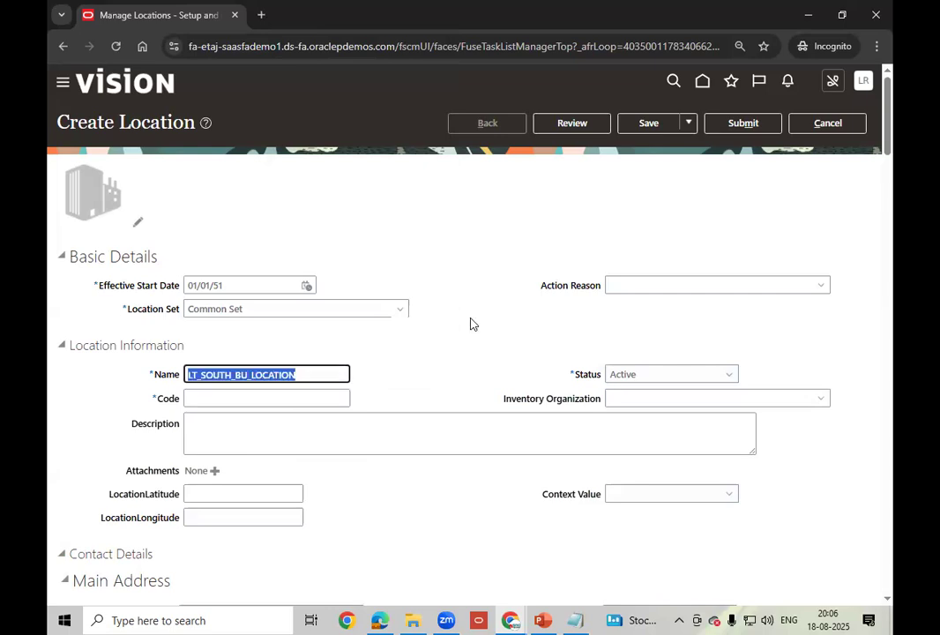
pyautogui.hotkey('ctrl', 'c')
pyautogui.press('Tab')
pyautogui.hotkey('ctrl', 'v')
pyautogui.press('Tab')
pyautogui.press('Tab')
pyautogui.press('Tab')
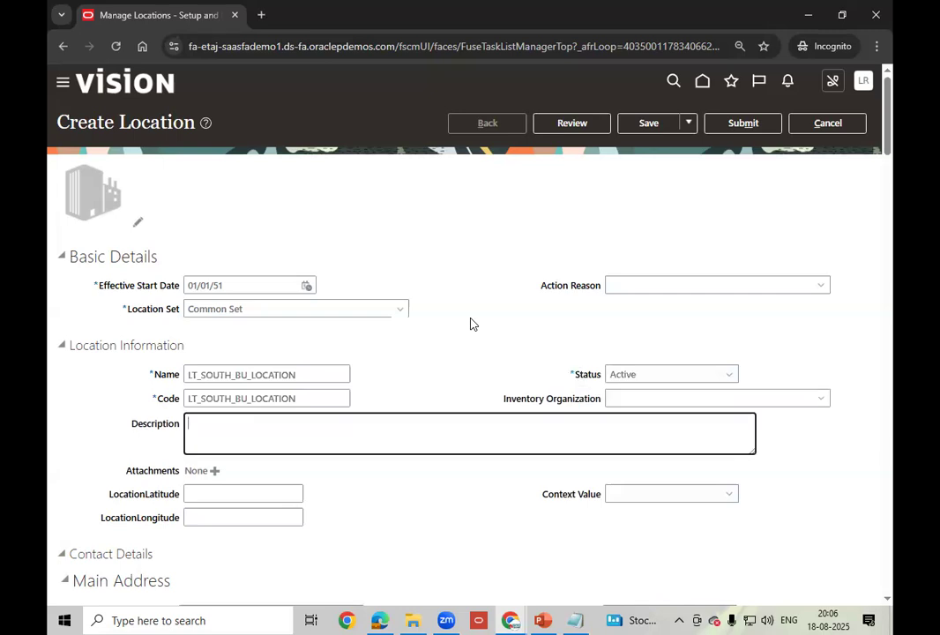
pyautogui.hotkey('ctrl', 'v')
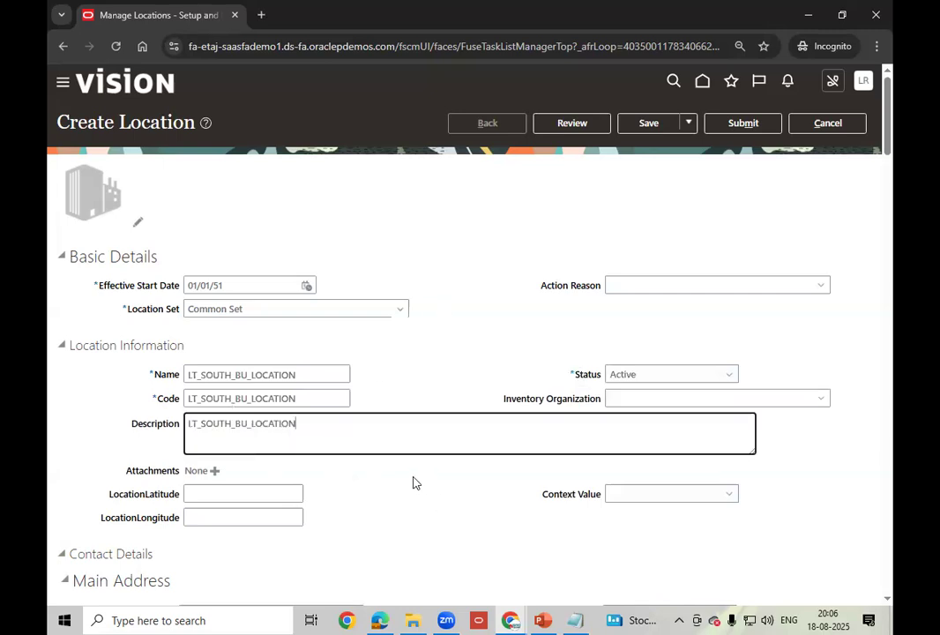
# - Change the address country from United States to India
pyautogui.scroll(-3, 413, 481)
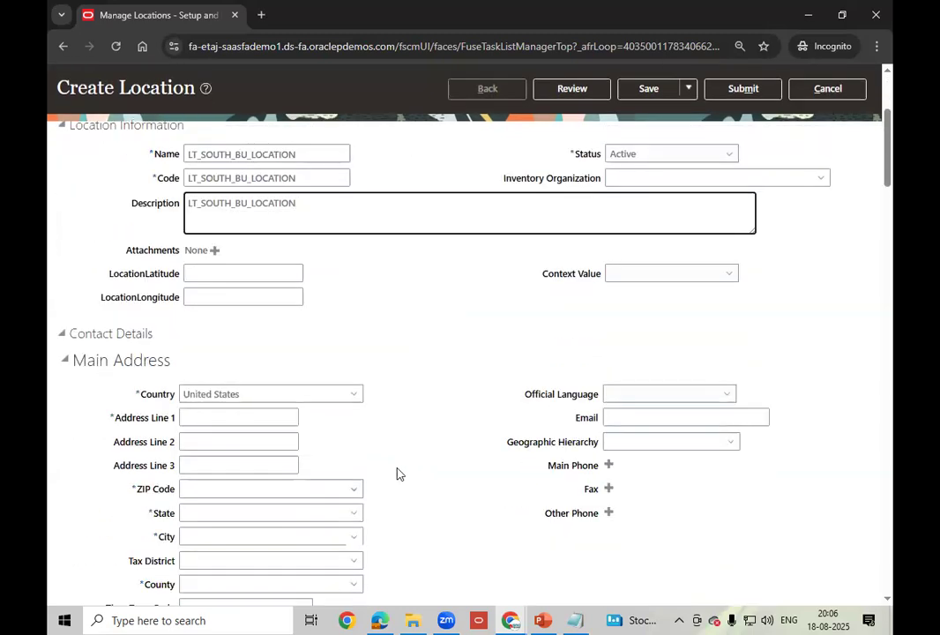
pyautogui.click(283, 396)
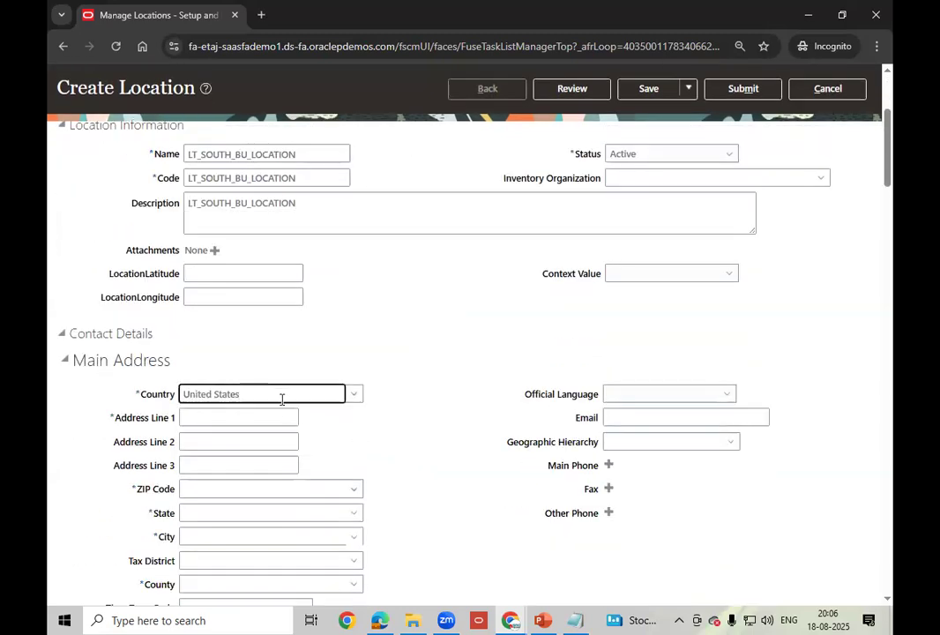
pyautogui.press('BackSpace')
pyautogui.press('BackSpace')
pyautogui.press('BackSpace')
pyautogui.press('BackSpace')
pyautogui.press('BackSpace')
pyautogui.press('BackSpace')
pyautogui.press('BackSpace')
pyautogui.press('BackSpace')
pyautogui.press('BackSpace')
pyautogui.press('BackSpace')
pyautogui.press('BackSpace')
pyautogui.press('BackSpace')
pyautogui.press('BackSpace')
pyautogui.write('India')
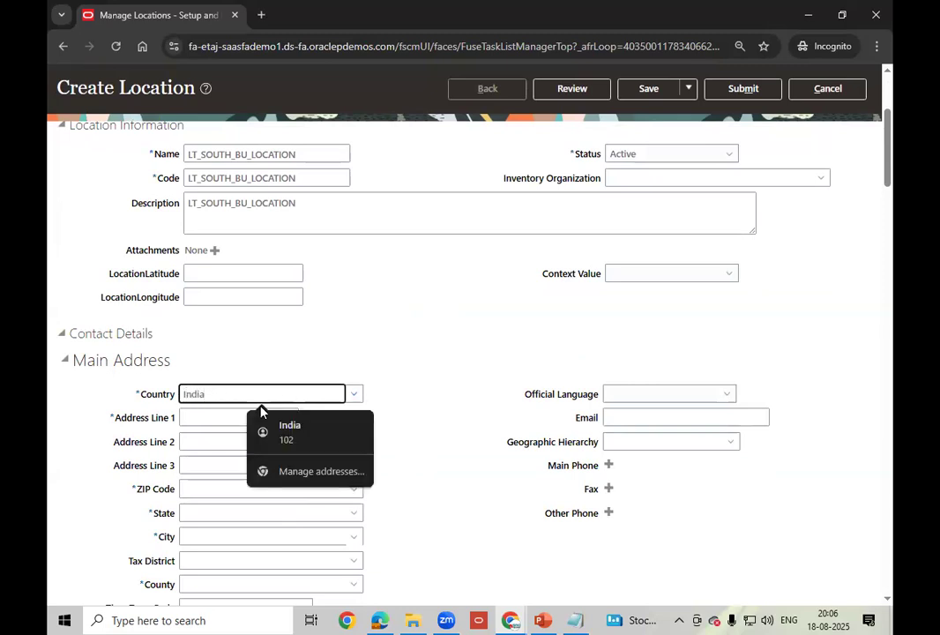
pyautogui.press('Tab')
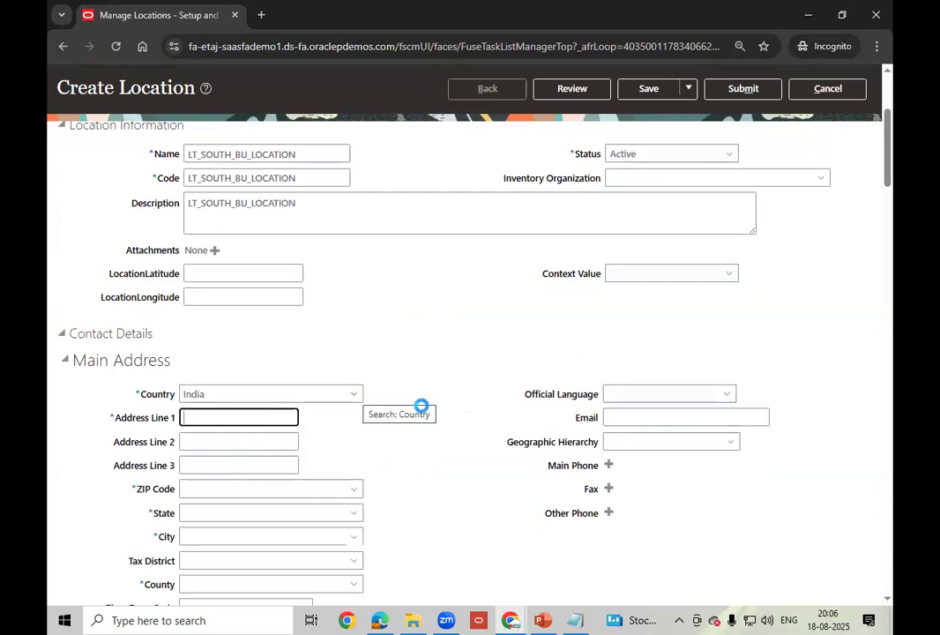
pyautogui.scroll(-3, 432, 409)
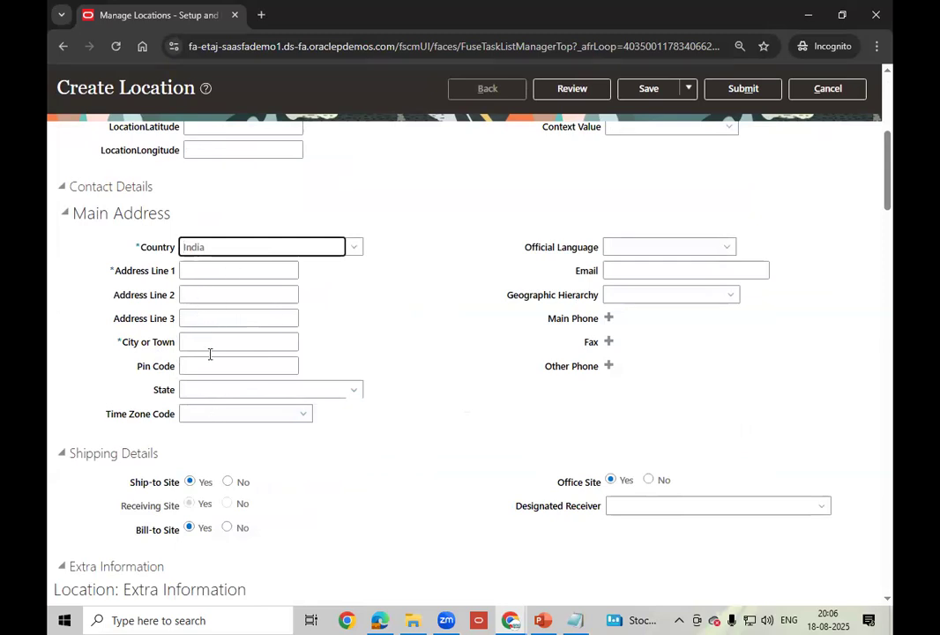
pyautogui.click(219, 271)
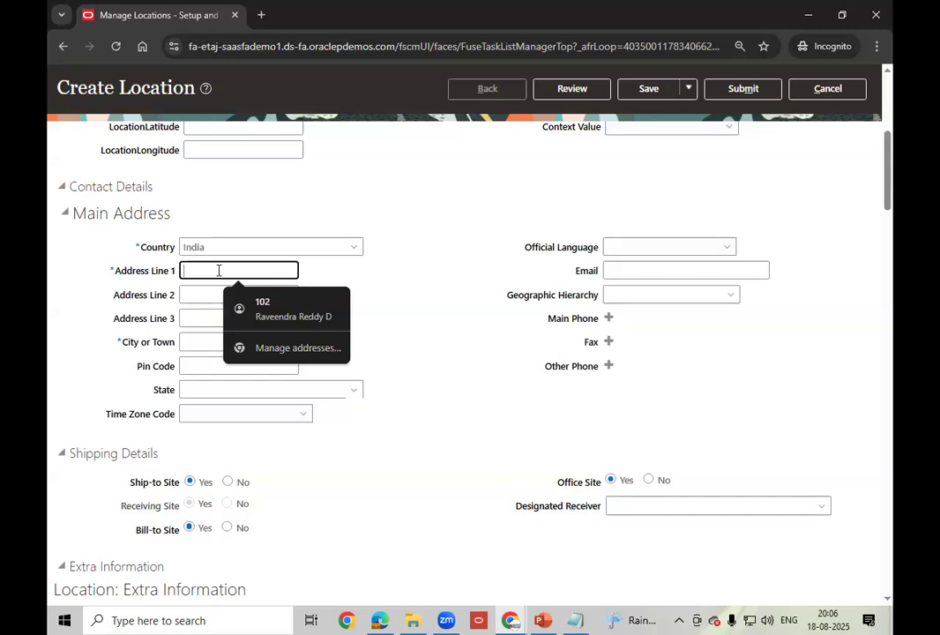
pyautogui.click(296, 309)
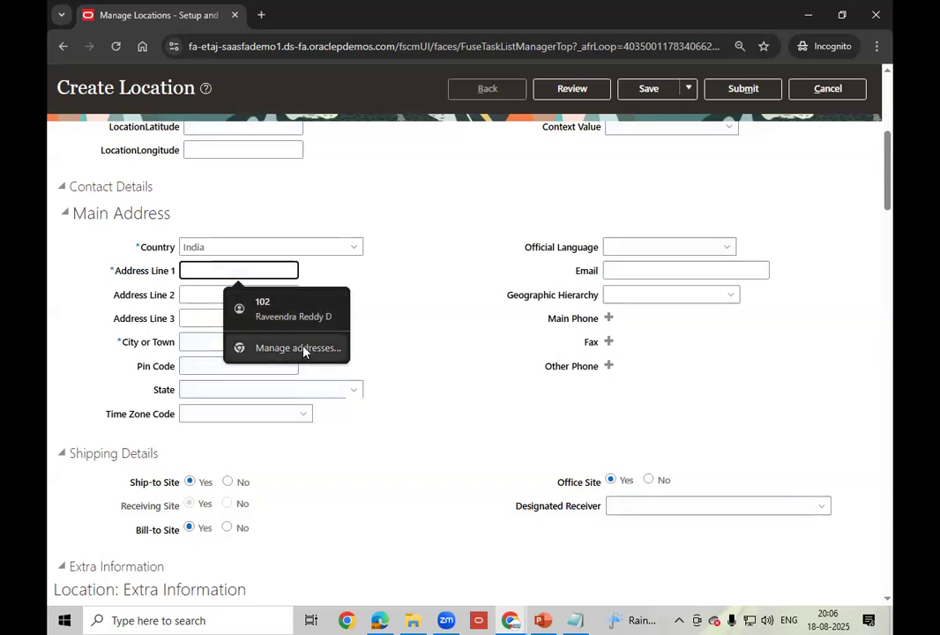
pyautogui.click(313, 305)
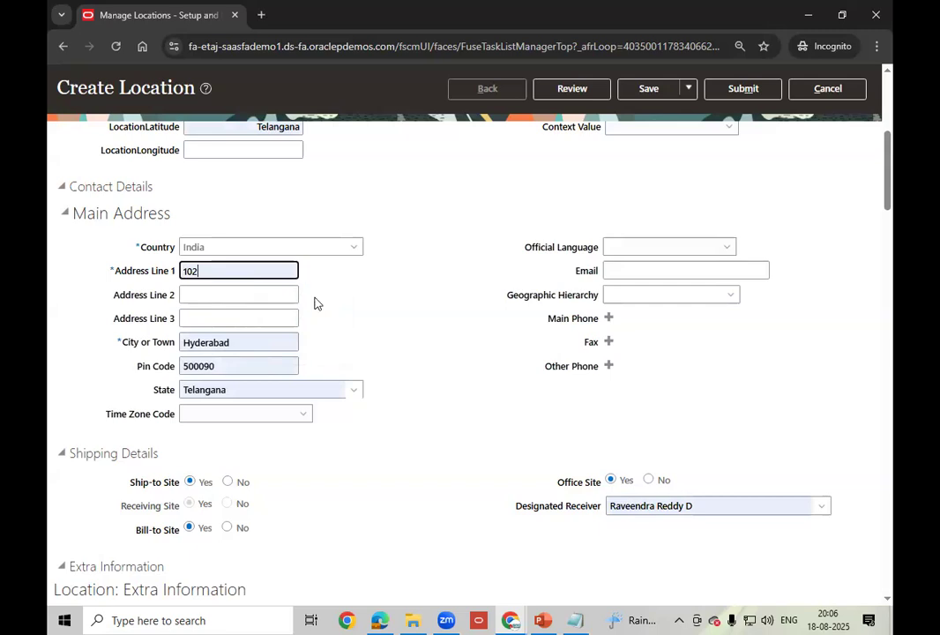
pyautogui.click(224, 272)
# - Replace 102 in Address Line 1 with Line 1/56767
pyautogui.press('BackSpace')
pyautogui.press('BackSpace')
pyautogui.press('BackSpace')
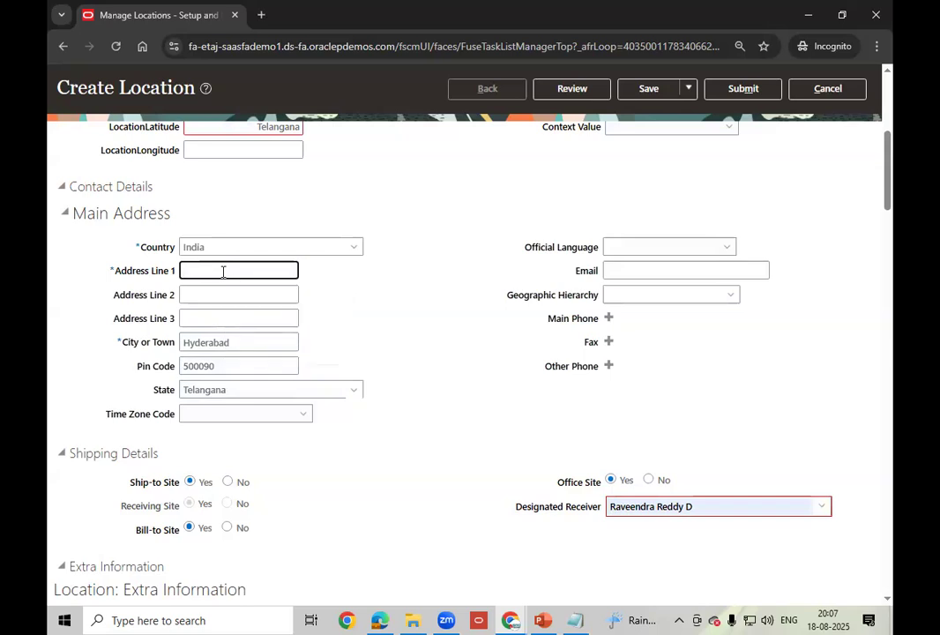
pyautogui.rightClick(269, 272)
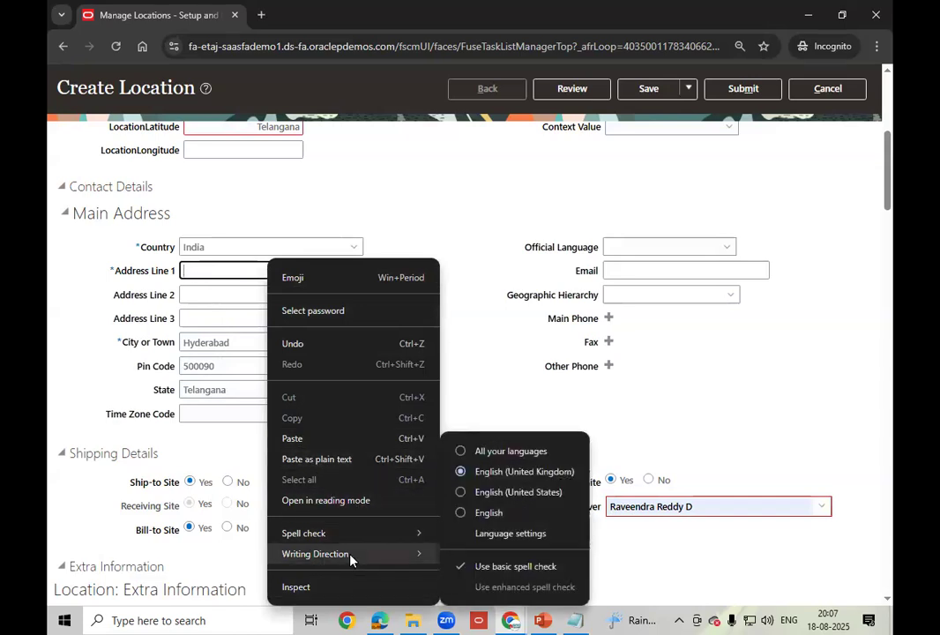
pyautogui.moveTo(351, 559)
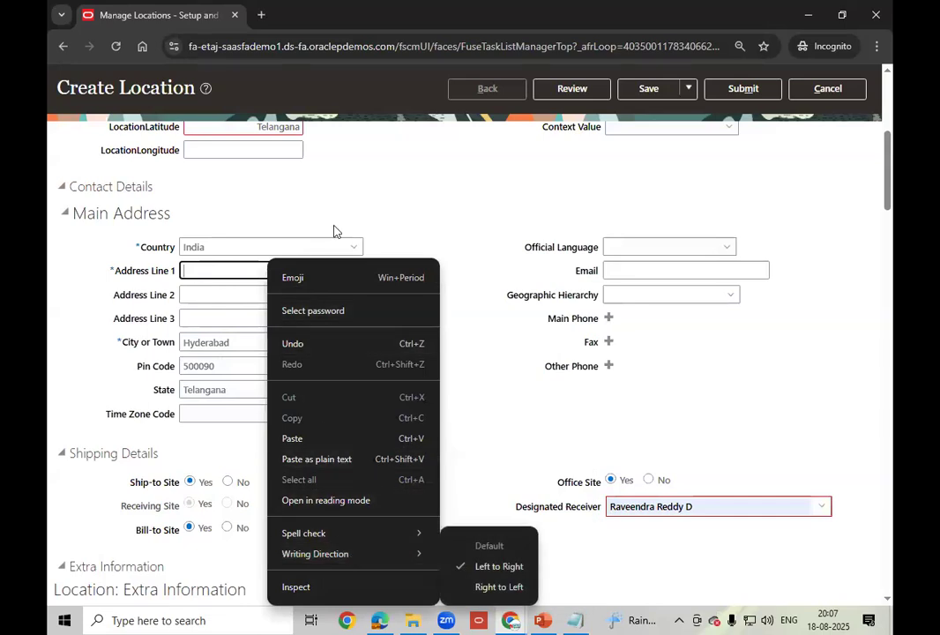
pyautogui.click(226, 268)
pyautogui.click(226, 267)
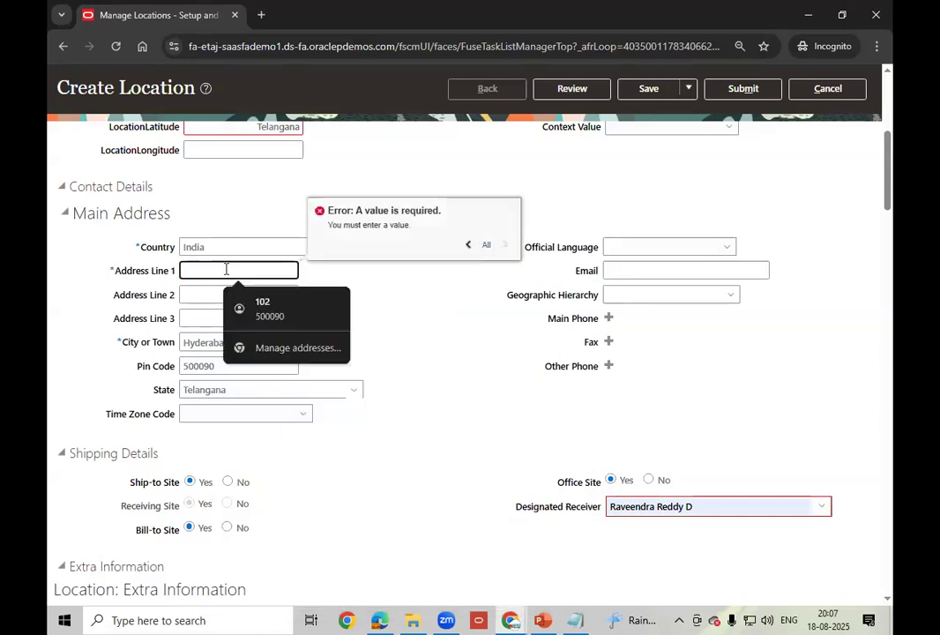
pyautogui.write('Line')
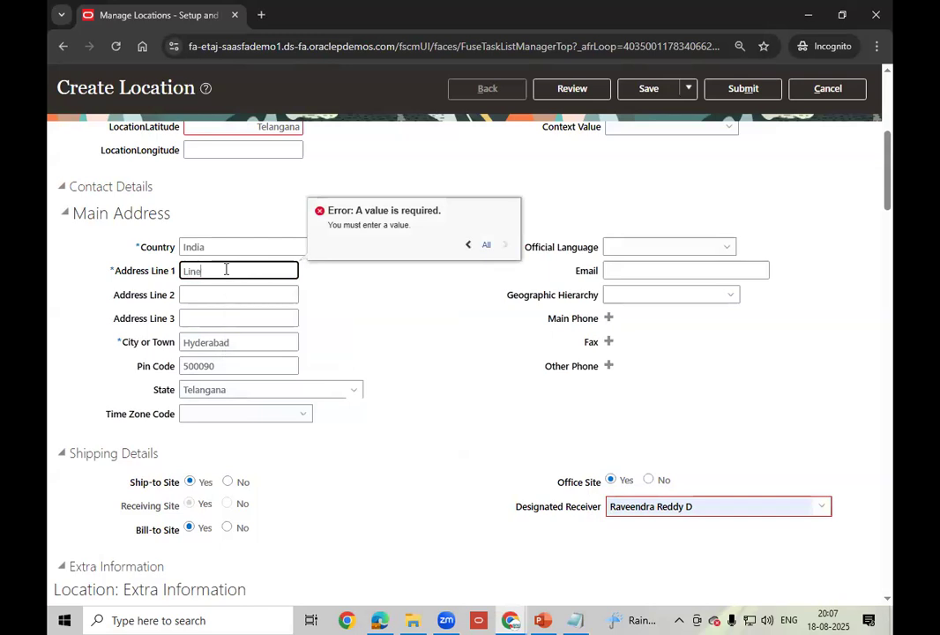
pyautogui.write(' 1/56767')
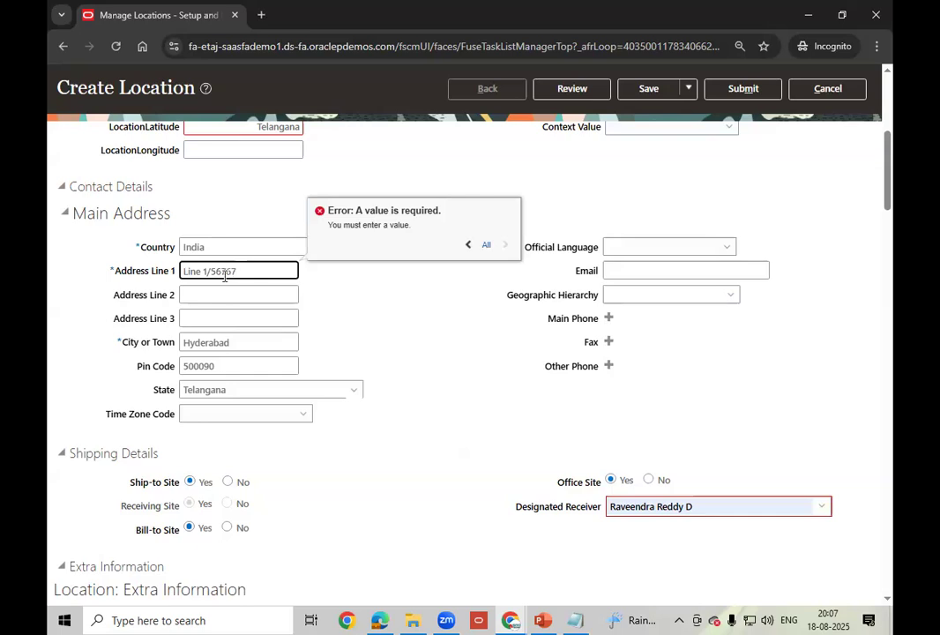
pyautogui.click(215, 294)
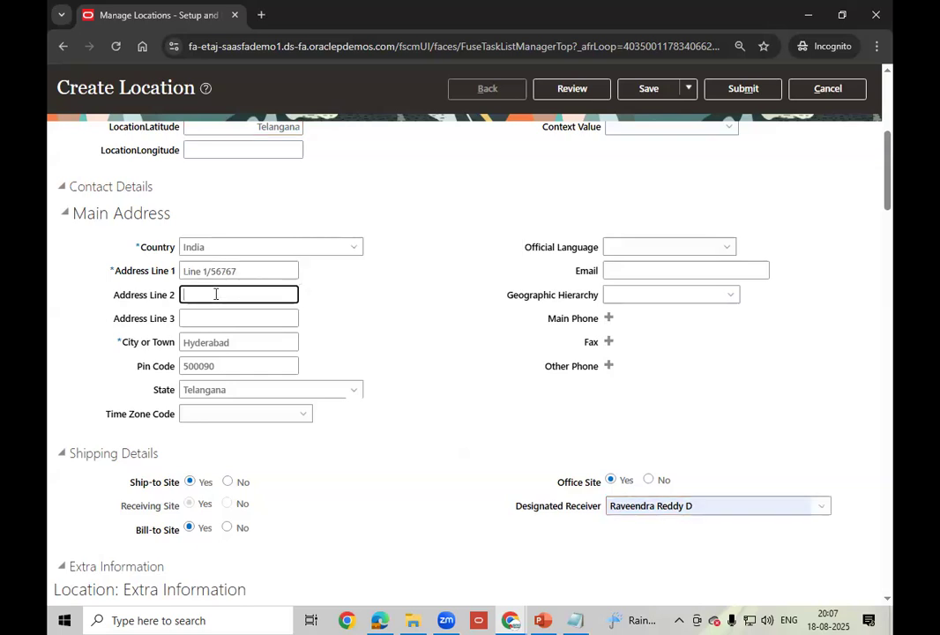
pyautogui.click(256, 320)
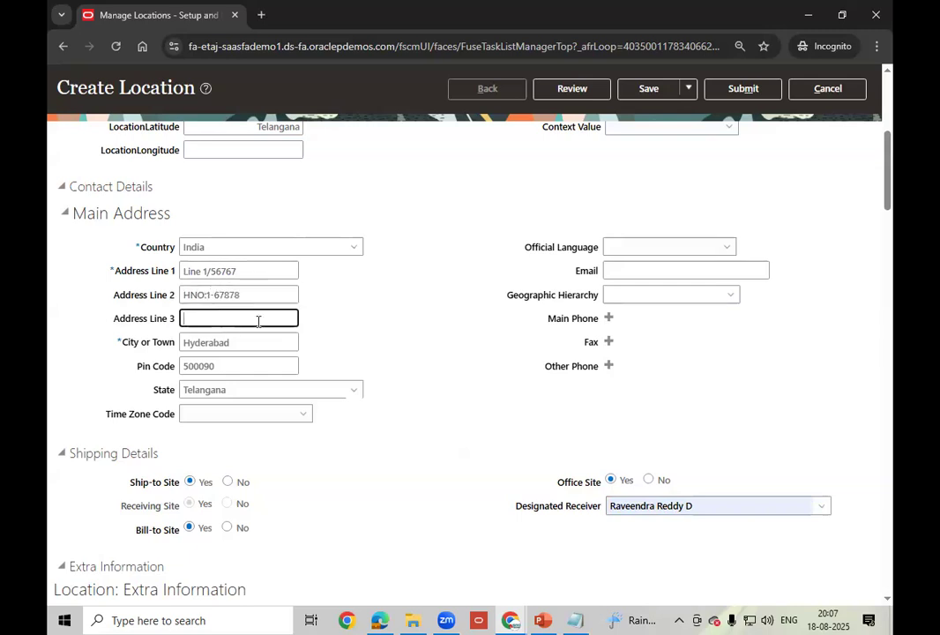
pyautogui.write('KPHB')
pyautogui.click(256, 344)
pyautogui.click(367, 353)
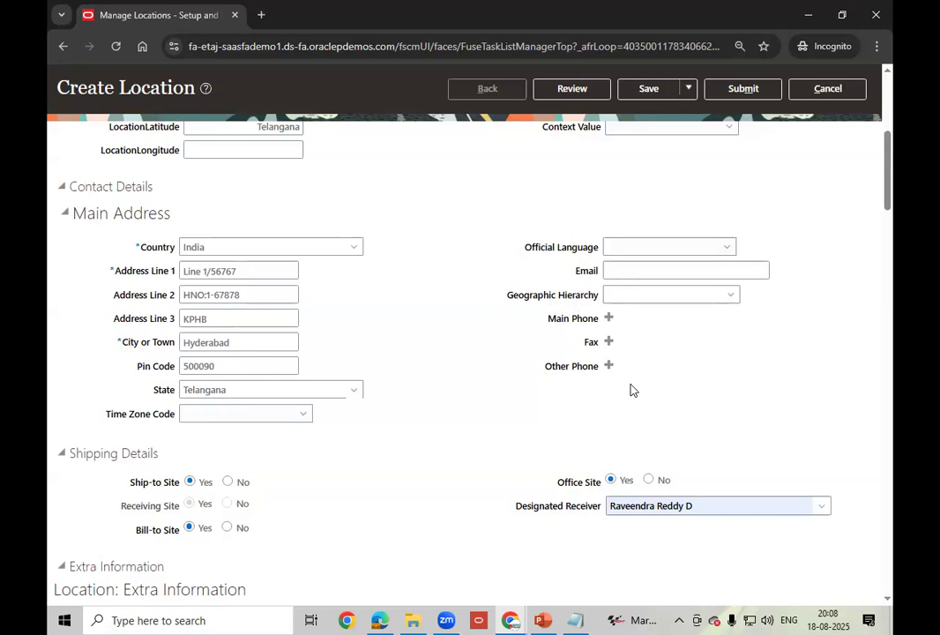
# - Clear the autofilled Designated Receiver and keep Bill-to Site set to Yes
pyautogui.scroll(-2, 671, 415)
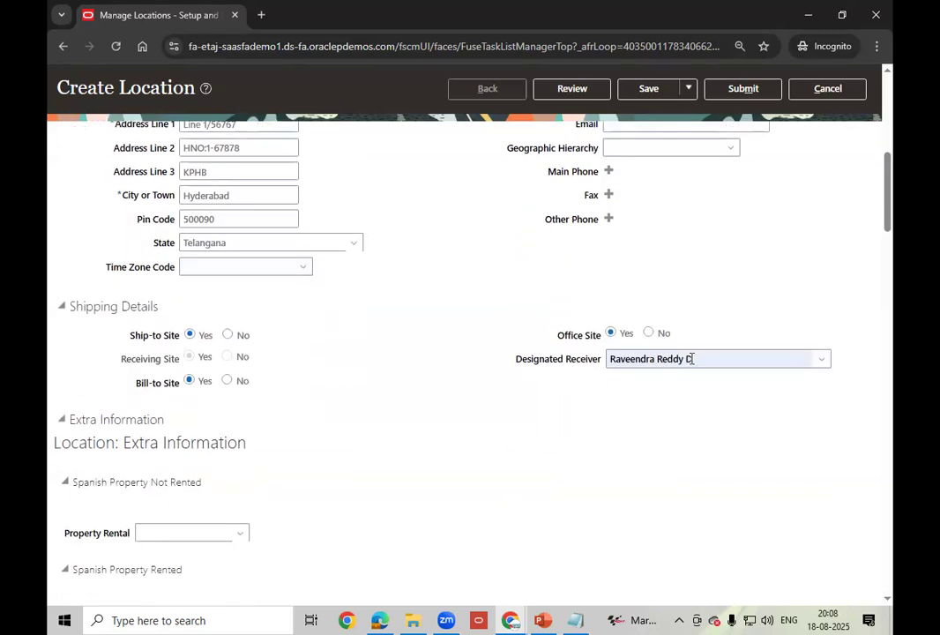
pyautogui.click(710, 359)
pyautogui.press('BackSpace')
pyautogui.press('BackSpace')
pyautogui.press('BackSpace')
pyautogui.press('BackSpace')
pyautogui.press('BackSpace')
pyautogui.press('BackSpace')
pyautogui.press('BackSpace')
pyautogui.press('BackSpace')
pyautogui.press('BackSpace')
pyautogui.press('BackSpace')
pyautogui.press('BackSpace')
pyautogui.press('BackSpace')
pyautogui.press('BackSpace')
pyautogui.press('BackSpace')
pyautogui.press('BackSpace')
pyautogui.press('BackSpace')
pyautogui.press('BackSpace')
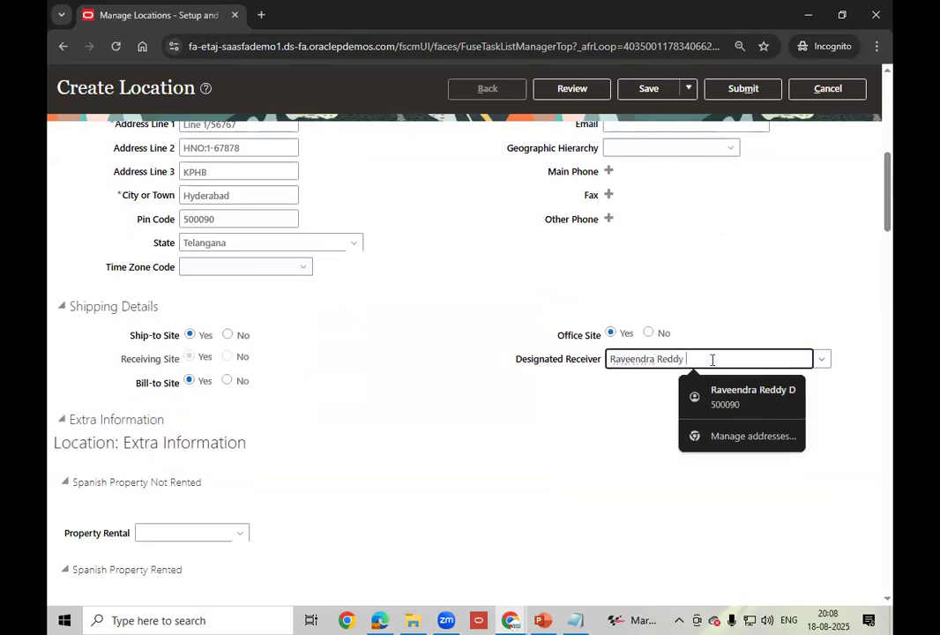
pyautogui.press('Escape')
pyautogui.click(584, 427)
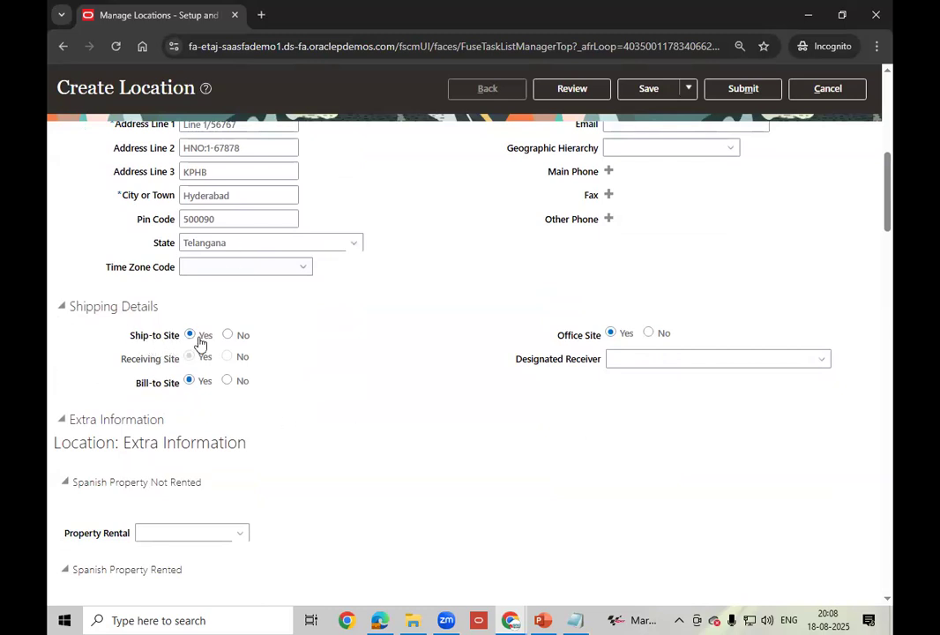
pyautogui.click(188, 380)
# - Try saving the new location, which fails with a latitude number format error
pyautogui.scroll(3, 453, 362)
pyautogui.scroll(3, 453, 362)
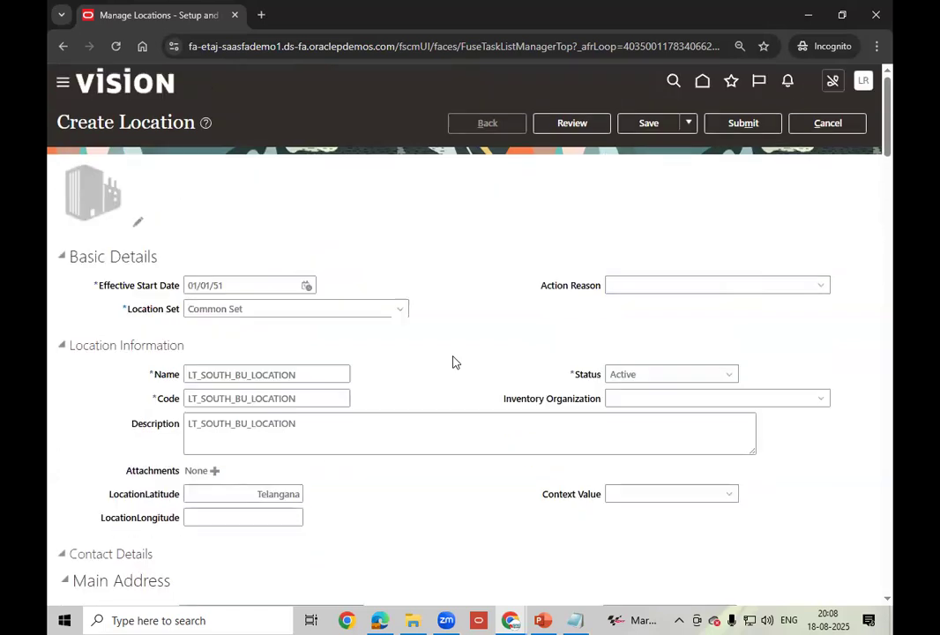
pyautogui.scroll(-12, 453, 362)
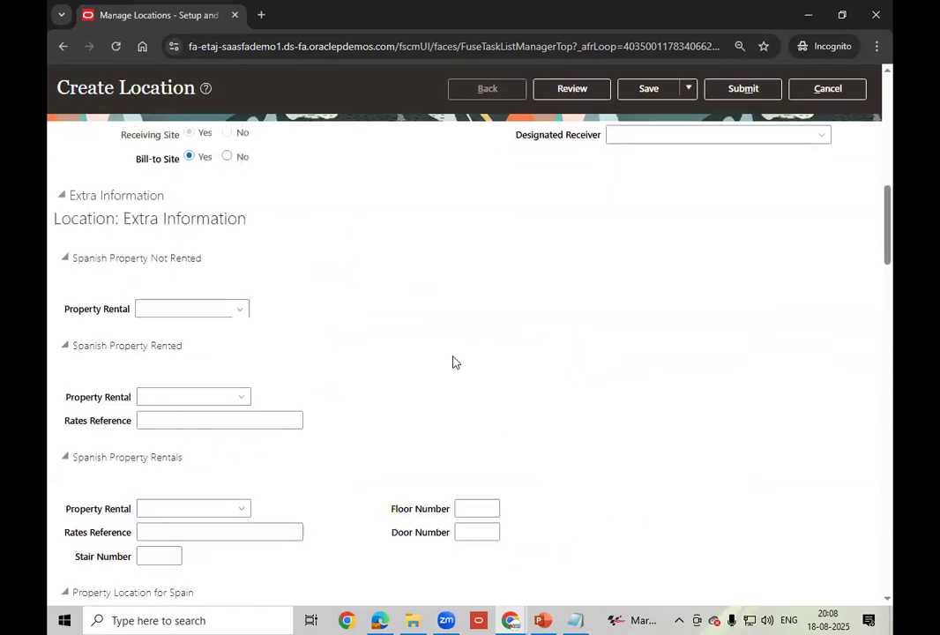
pyautogui.scroll(-2, 453, 362)
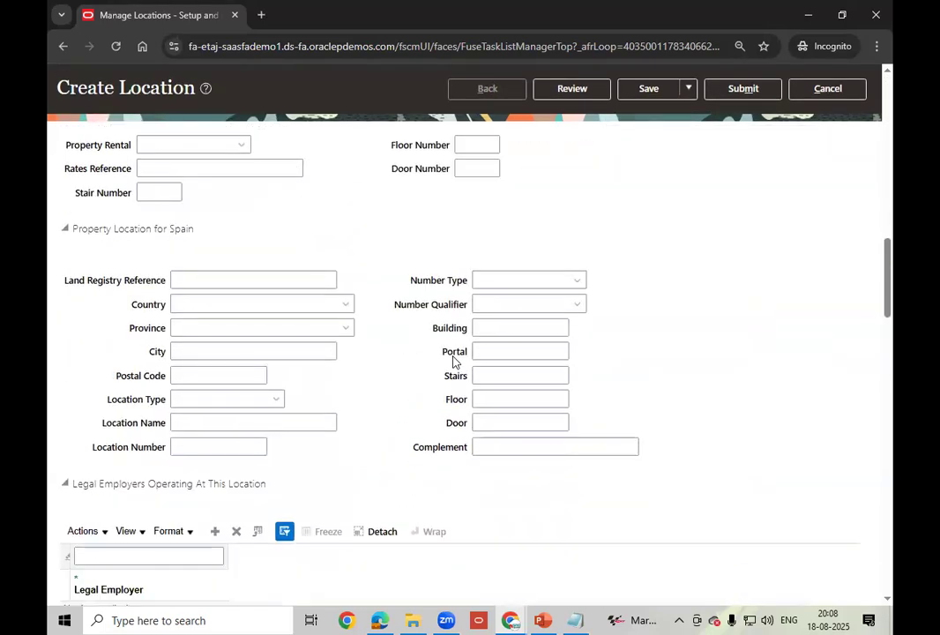
pyautogui.scroll(12, 453, 362)
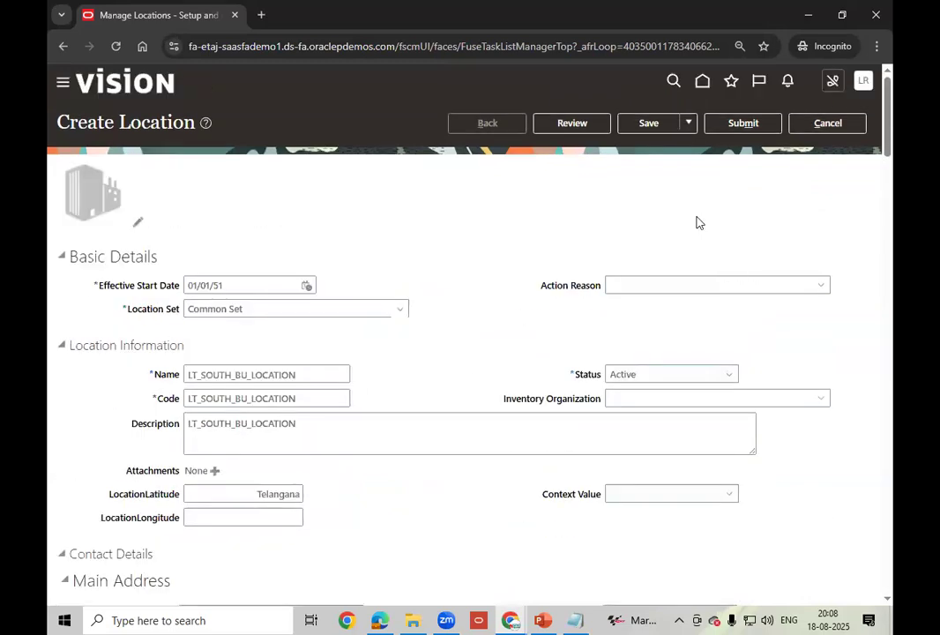
pyautogui.click(648, 122)
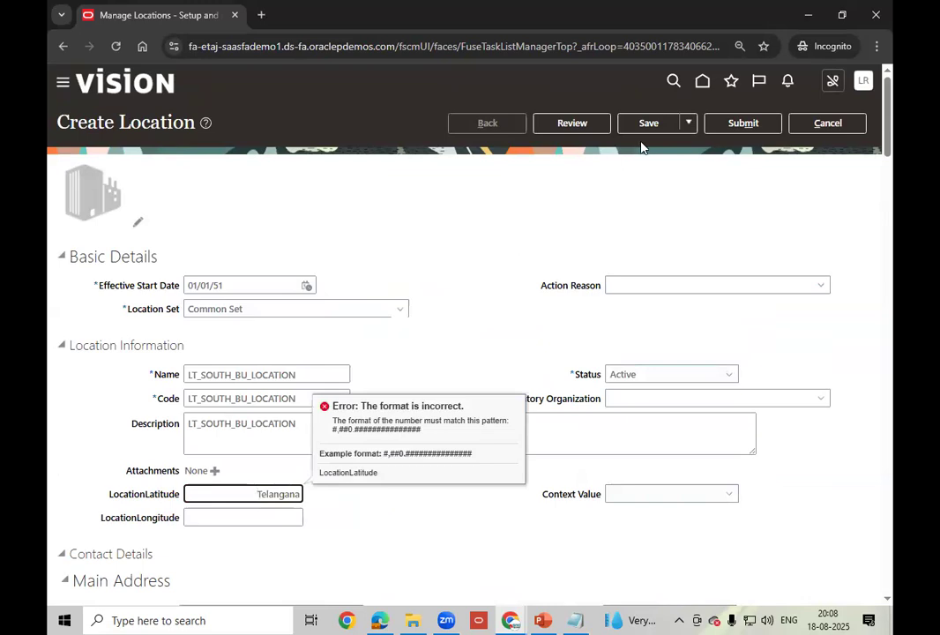
# - Remove Telangana from the LocationLatitude field and save the location again
pyautogui.click(245, 492)
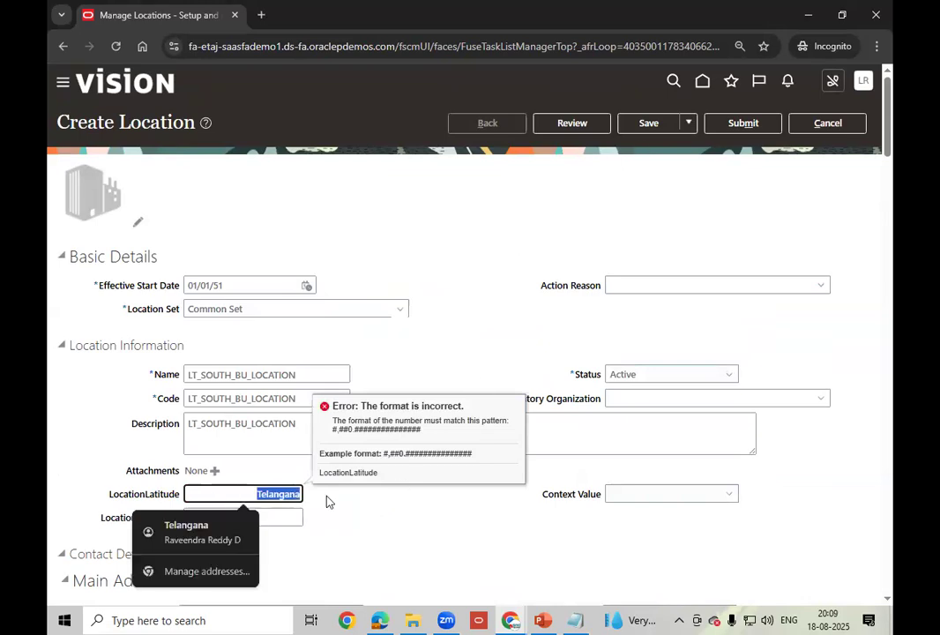
pyautogui.press('BackSpace')
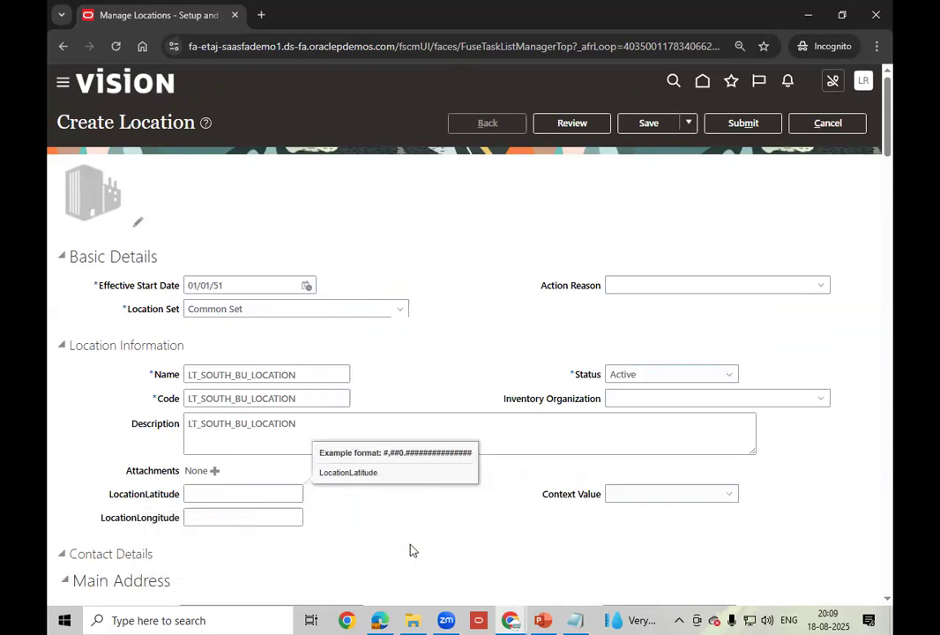
pyautogui.click(657, 128)
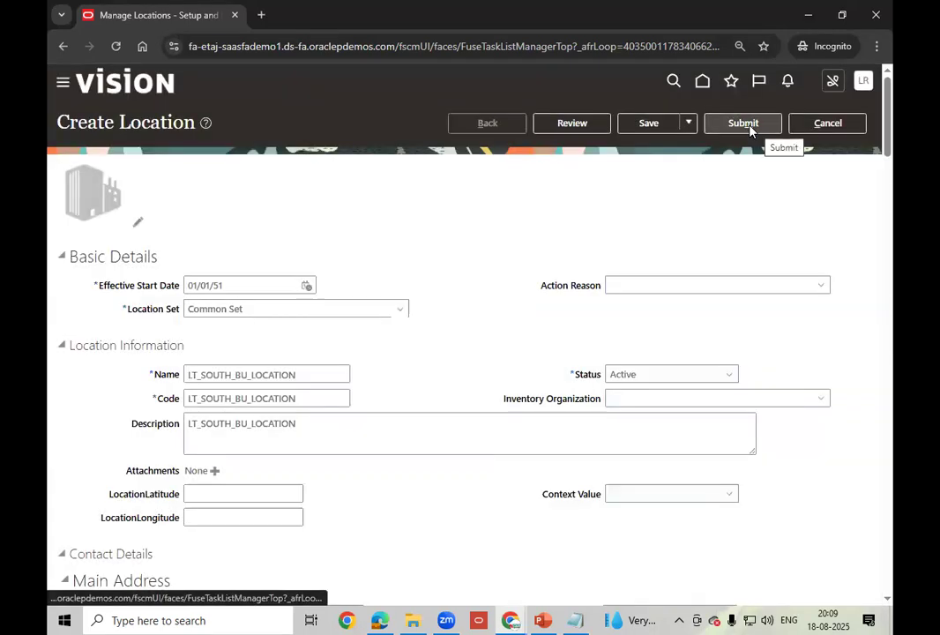
# - Submit the LT_SOUTH_BU_LOCATION request, confirm and acknowledge it, and return to Manage Locations
pyautogui.click(745, 125)
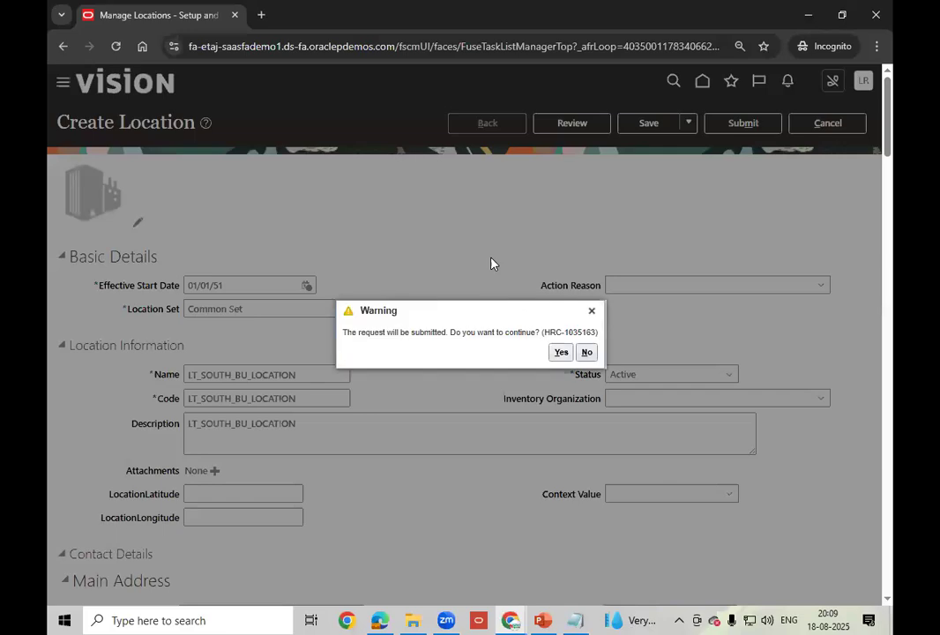
pyautogui.click(561, 353)
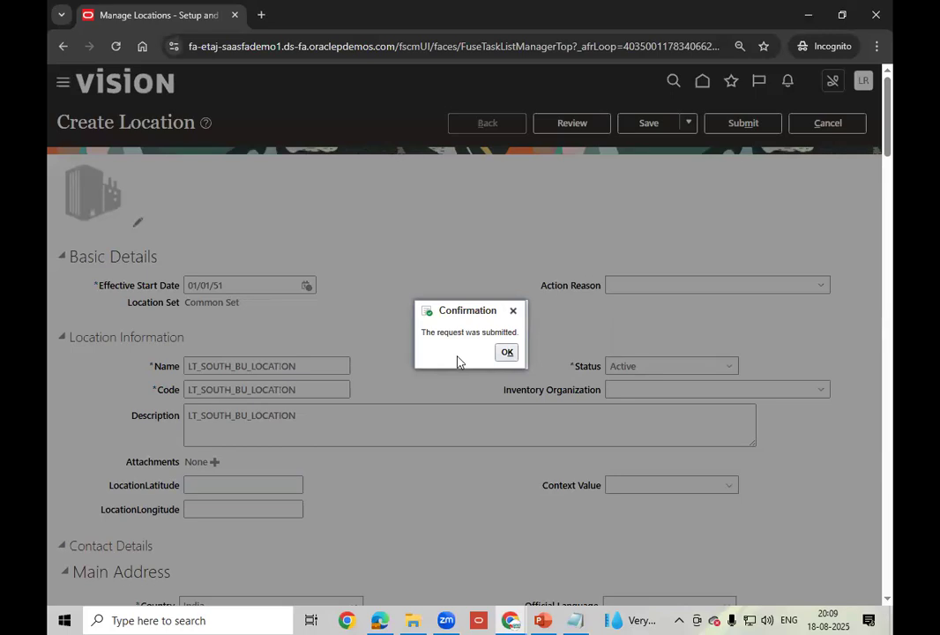
pyautogui.click(507, 351)
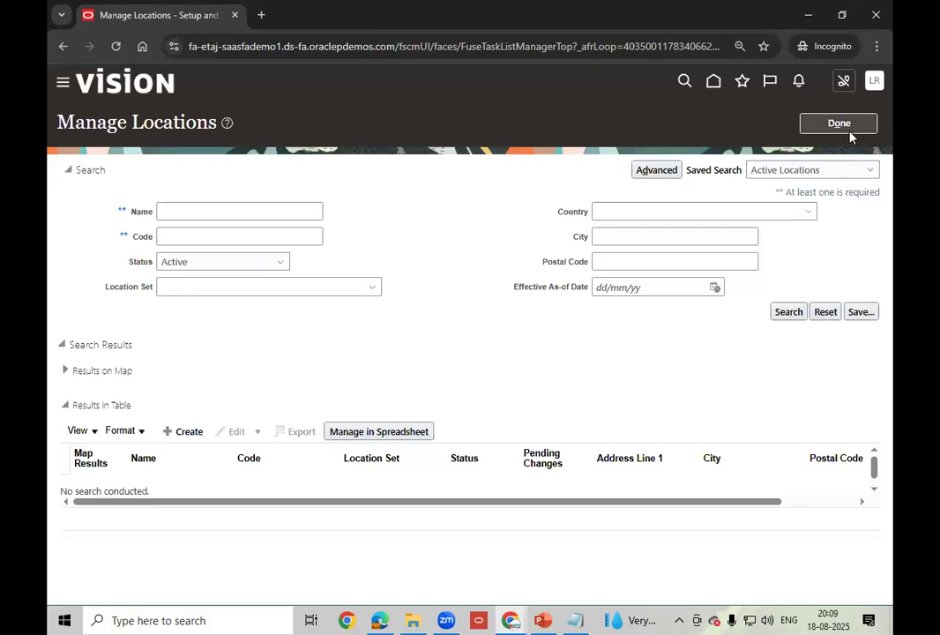
pyautogui.click(852, 127)
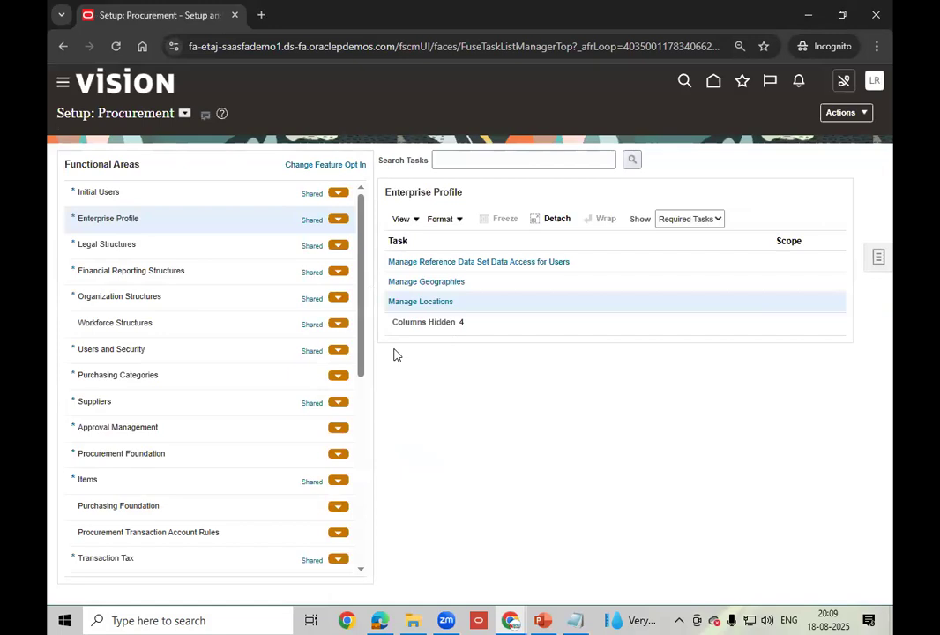
# - Open Manage Business Unit under Organization Structures and start creating a new business unit
pyautogui.click(189, 302)
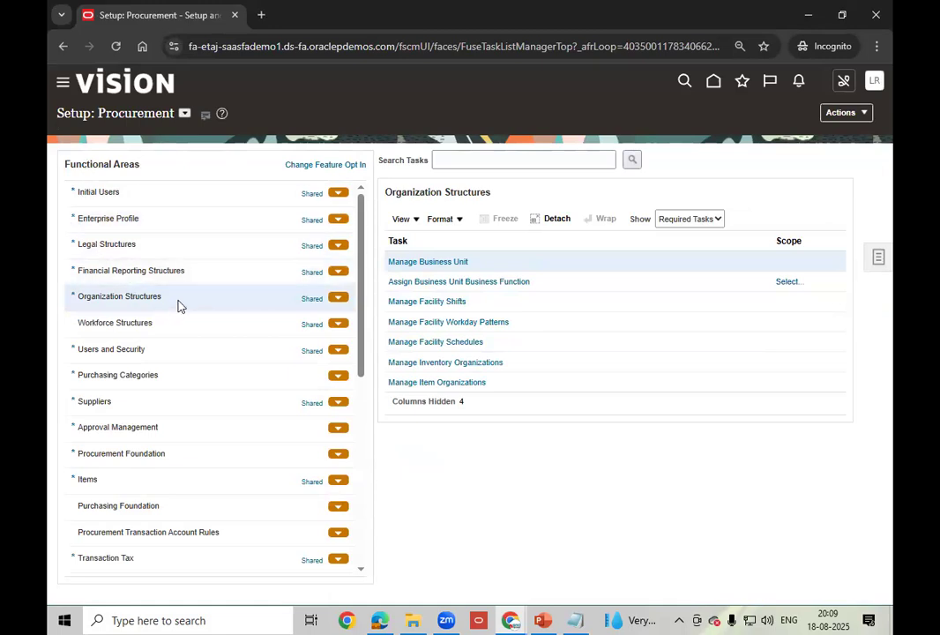
pyautogui.click(446, 264)
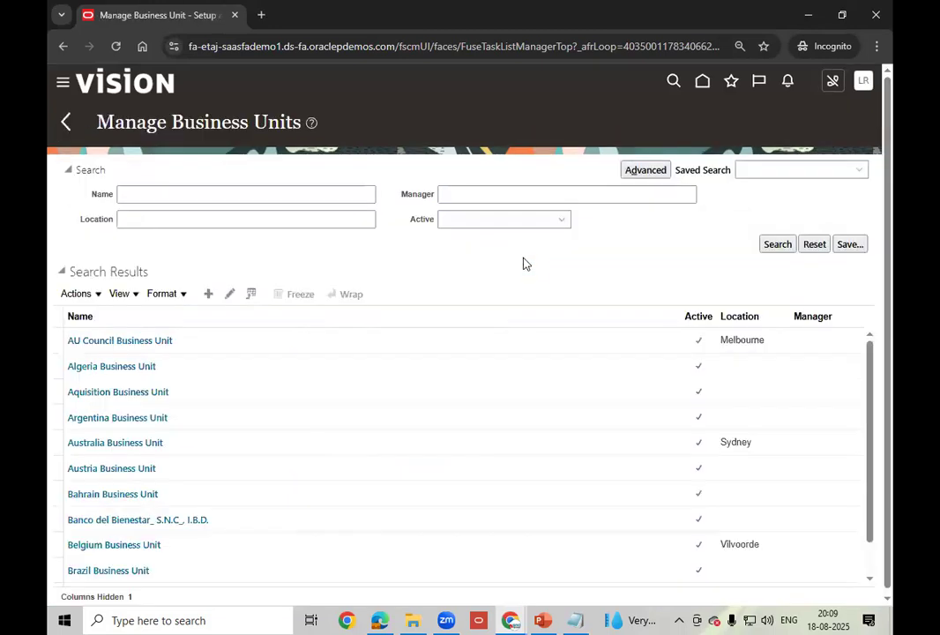
pyautogui.click(208, 295)
# - Name the new business unit LT_SOUTH_BU, leaving the manager unselected
pyautogui.click(252, 175)
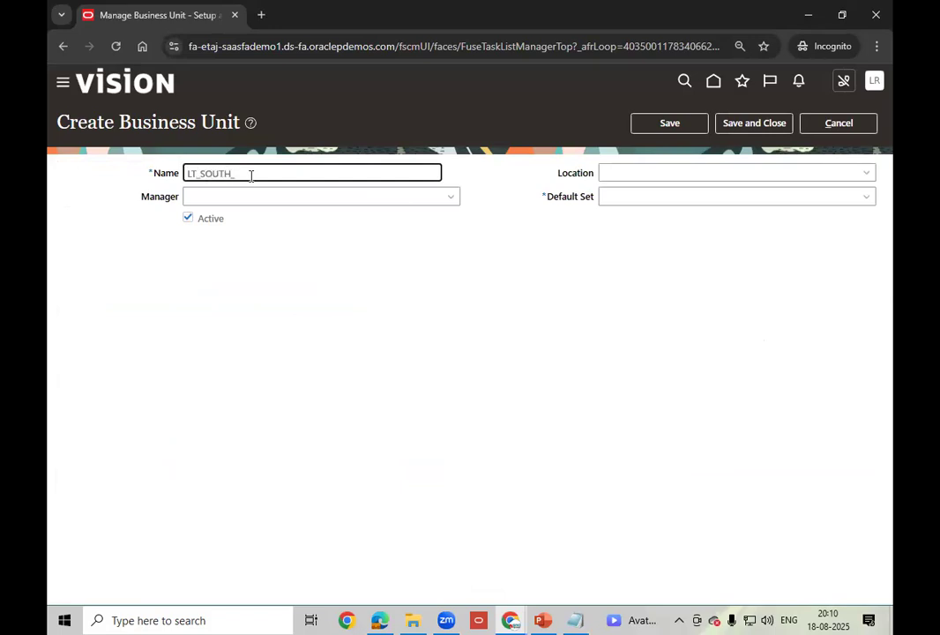
pyautogui.click(347, 245)
pyautogui.moveTo(264, 172); pyautogui.dragTo(183, 182)
pyautogui.click(450, 196)
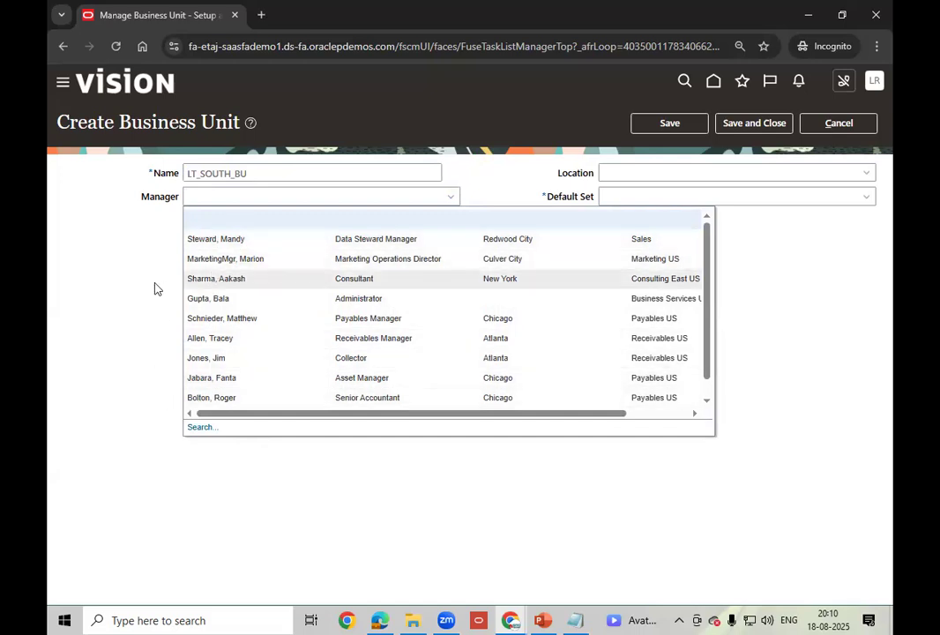
pyautogui.click(269, 171)
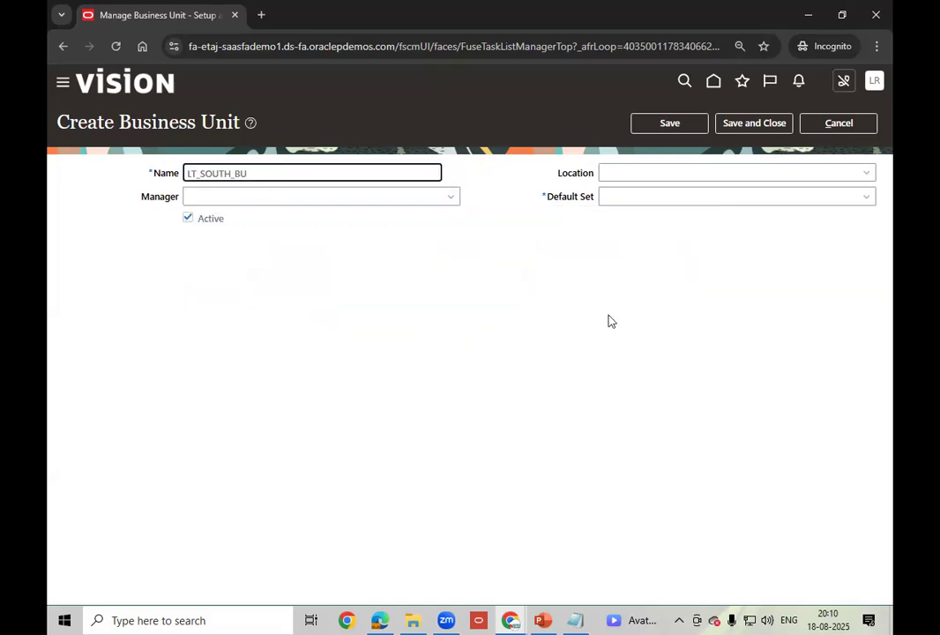
# - Set the business unit location to LT_SOUTH_BU_LOCATION by searching locations matching LT
pyautogui.click(721, 174)
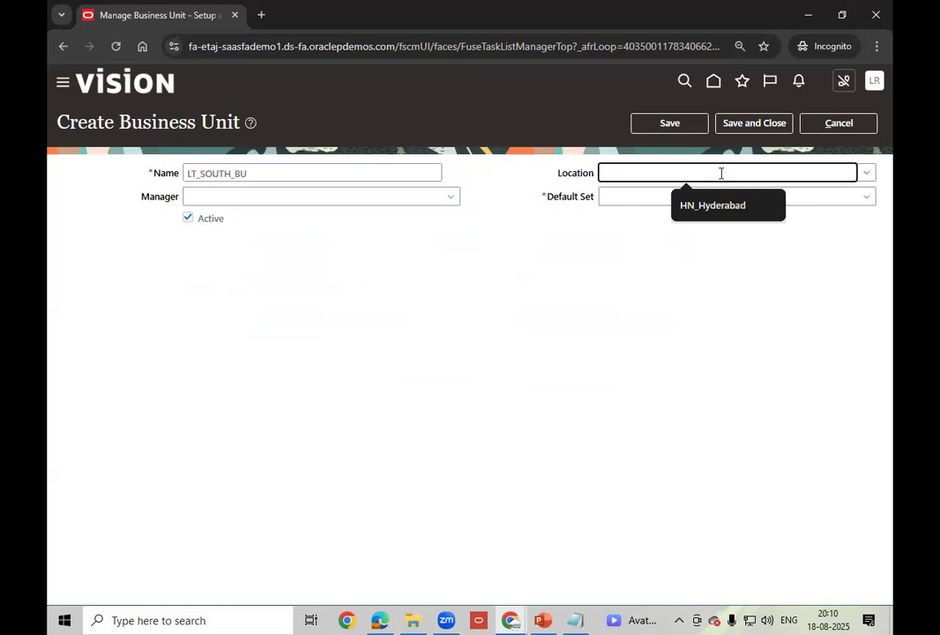
pyautogui.write('HN')
pyautogui.press('BackSpace')
pyautogui.press('BackSpace')
pyautogui.press('Tab')
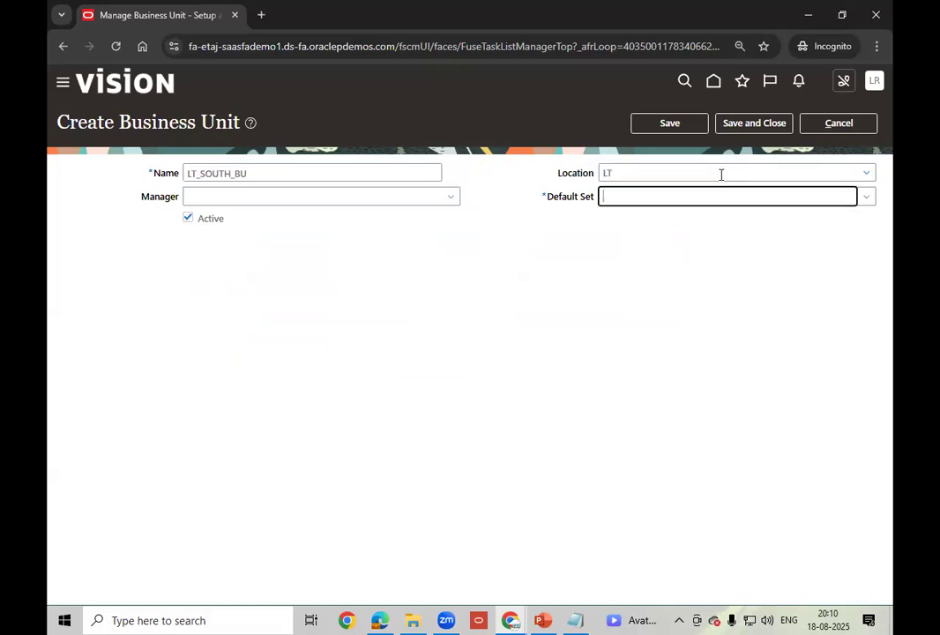
pyautogui.click(868, 173)
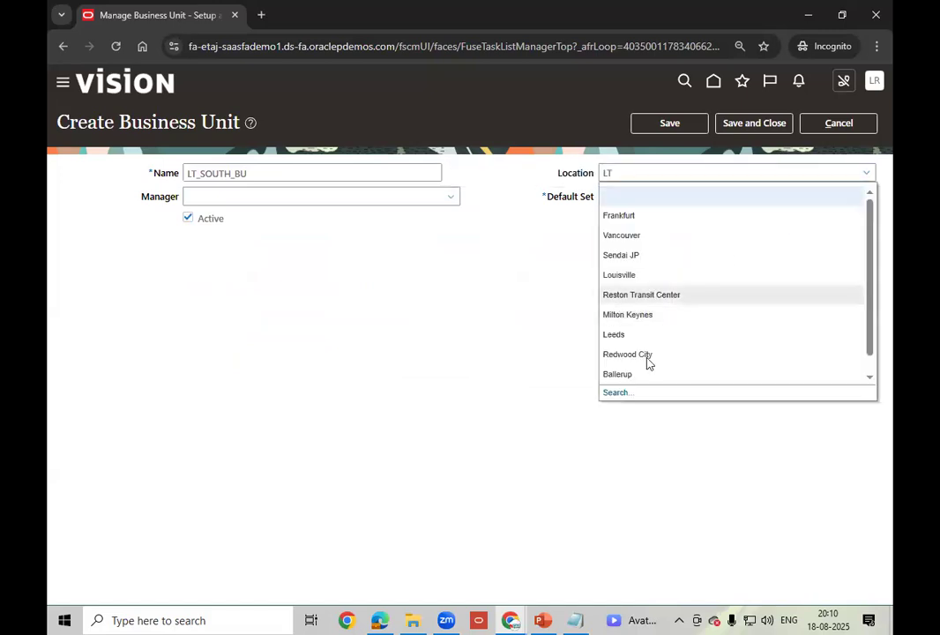
pyautogui.click(619, 393)
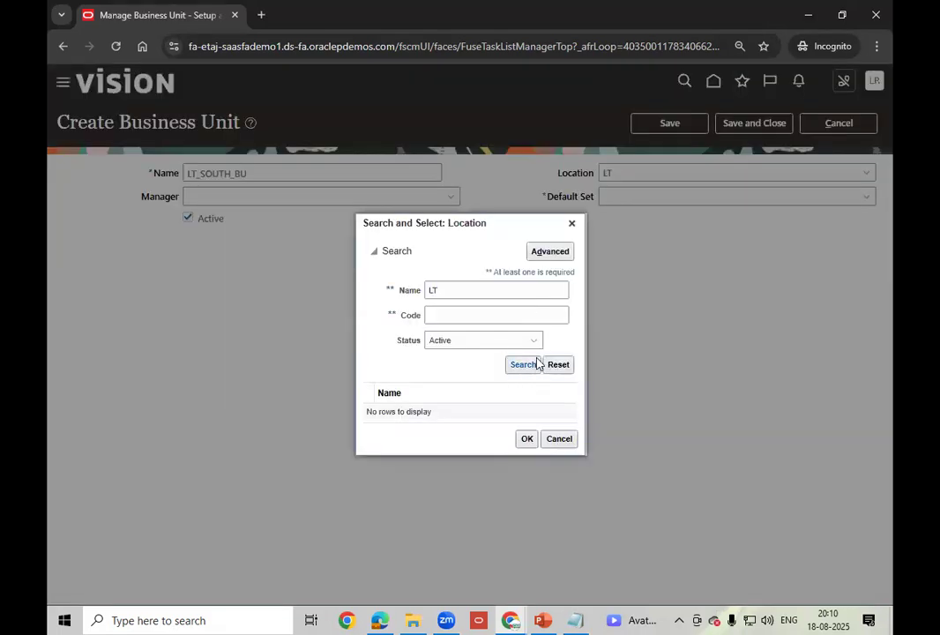
pyautogui.click(537, 364)
pyautogui.click(492, 420)
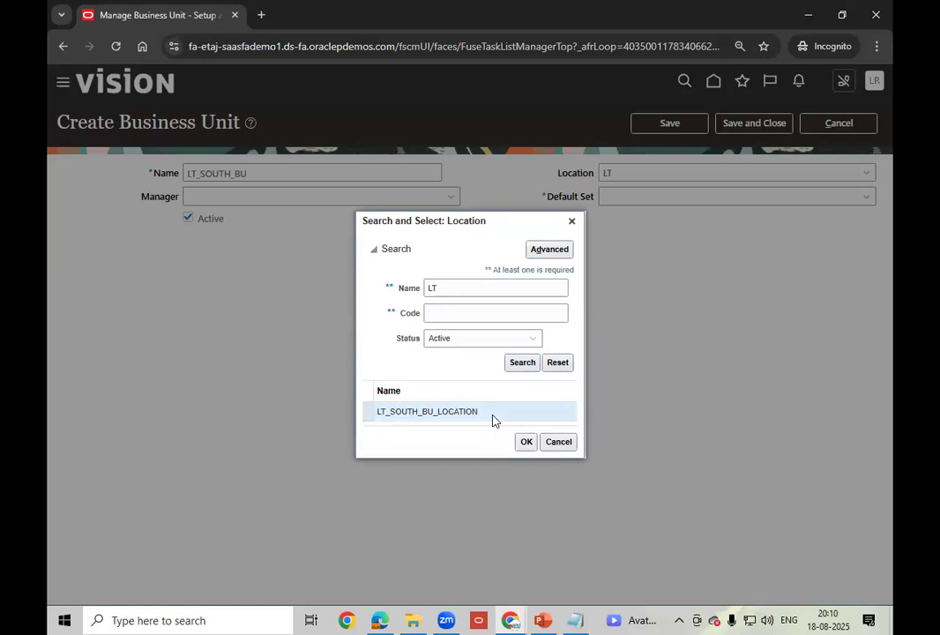
pyautogui.click(526, 441)
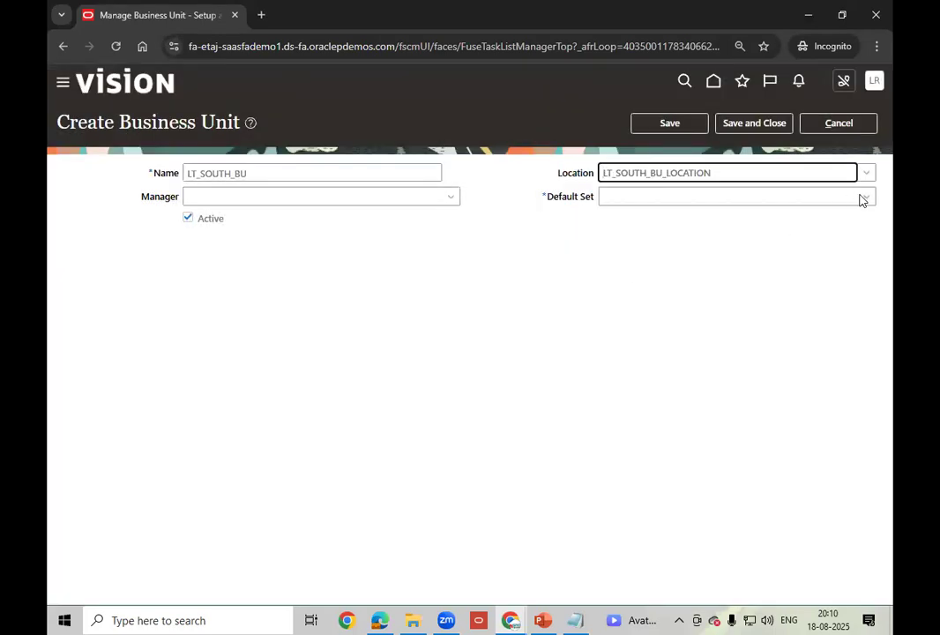
pyautogui.click(864, 195)
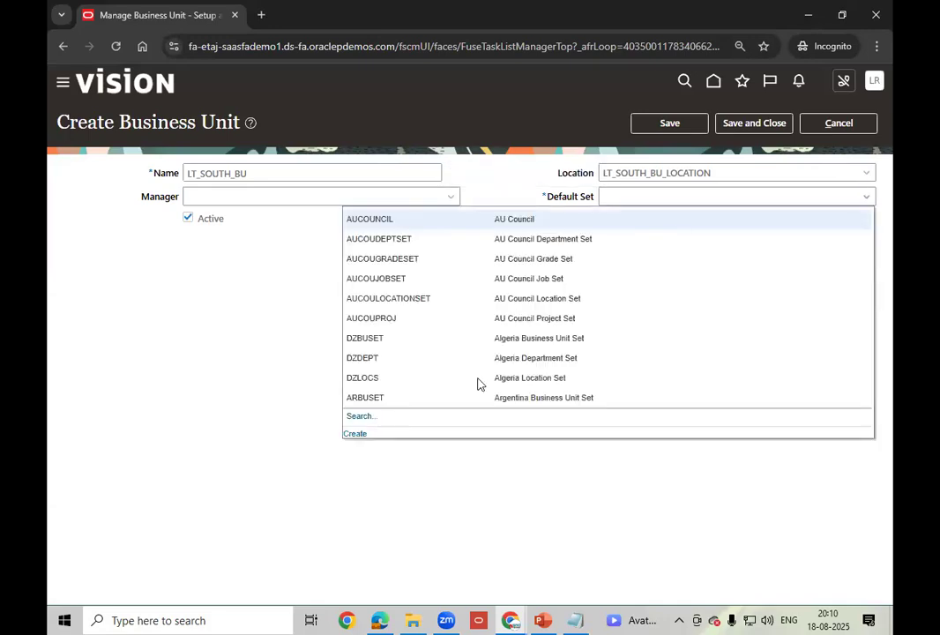
# - Set LT_SOUTH_BU's default set to COMMON via a COMM code search, then save and close
pyautogui.click(360, 418)
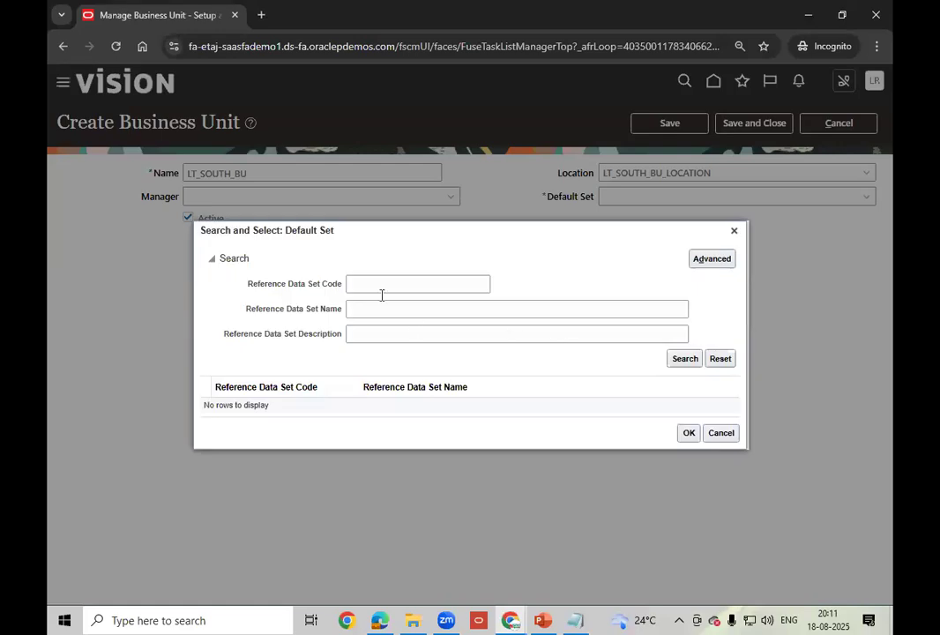
pyautogui.click(383, 286)
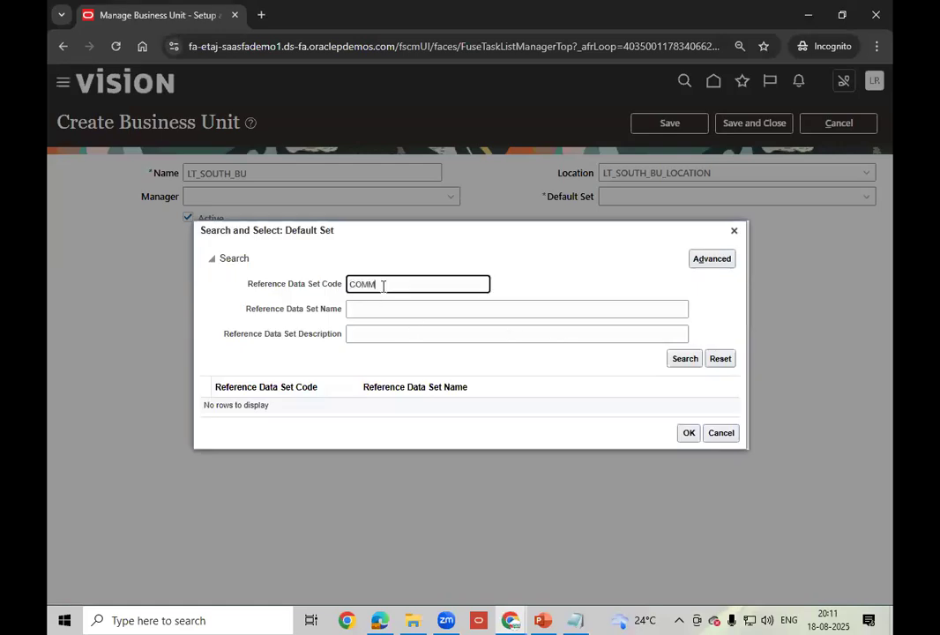
pyautogui.click(686, 359)
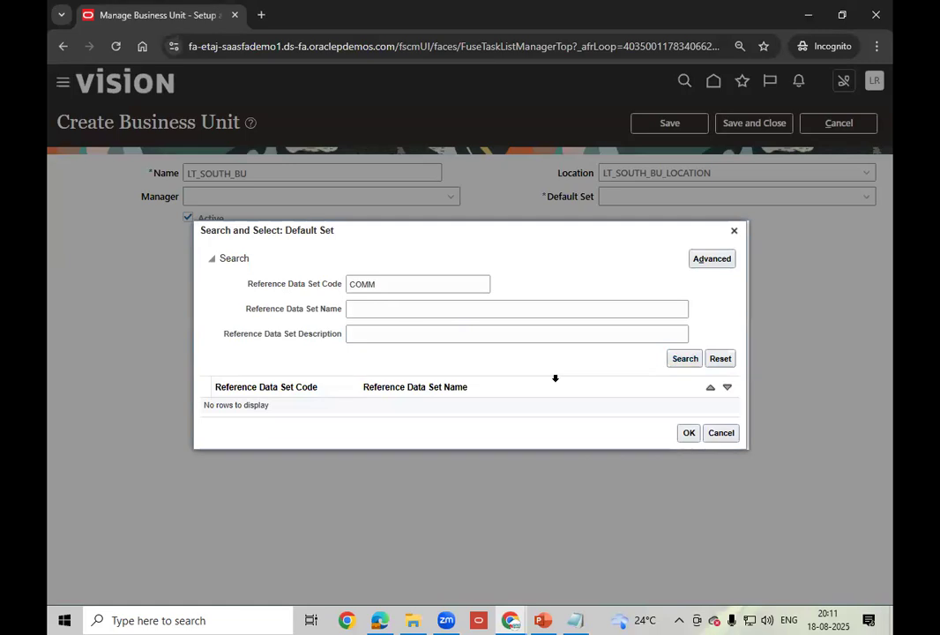
pyautogui.click(450, 431)
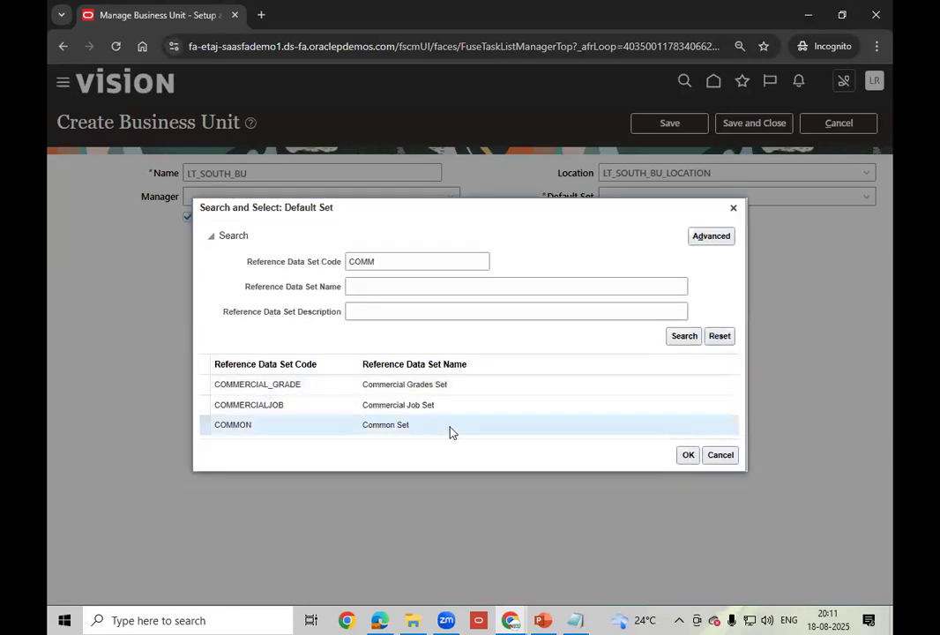
pyautogui.click(689, 456)
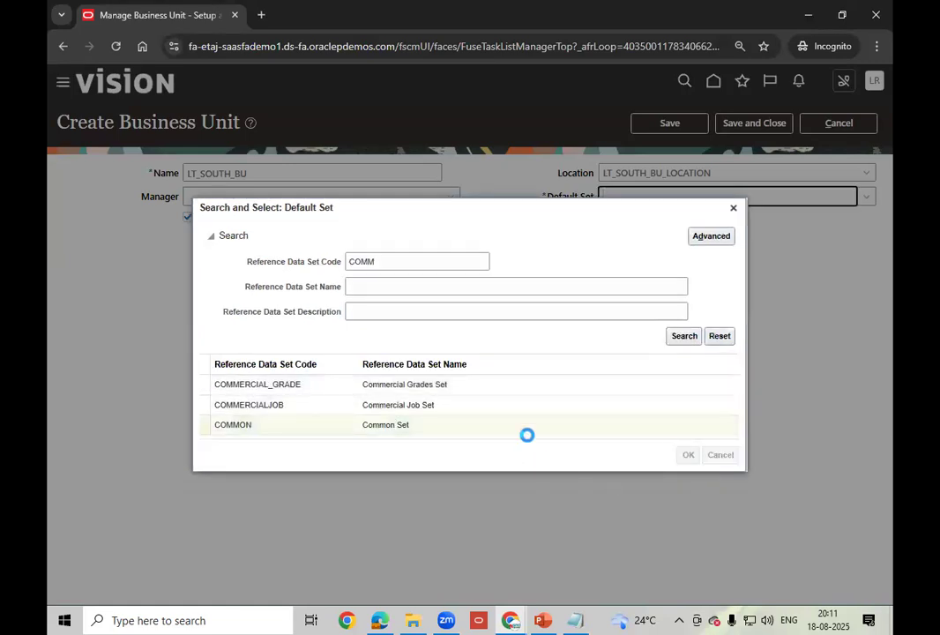
pyautogui.click(751, 125)
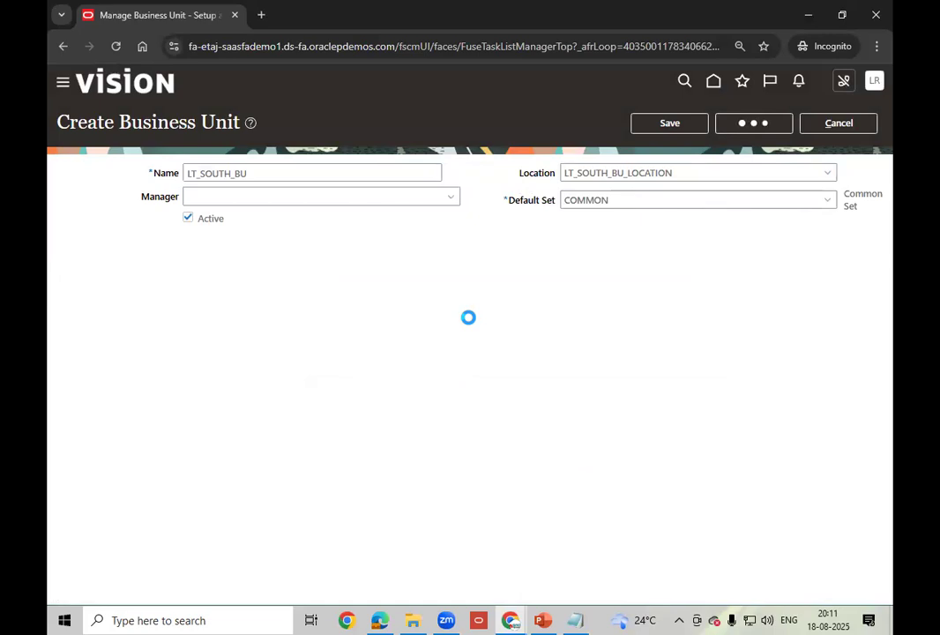
pyautogui.click(575, 619)
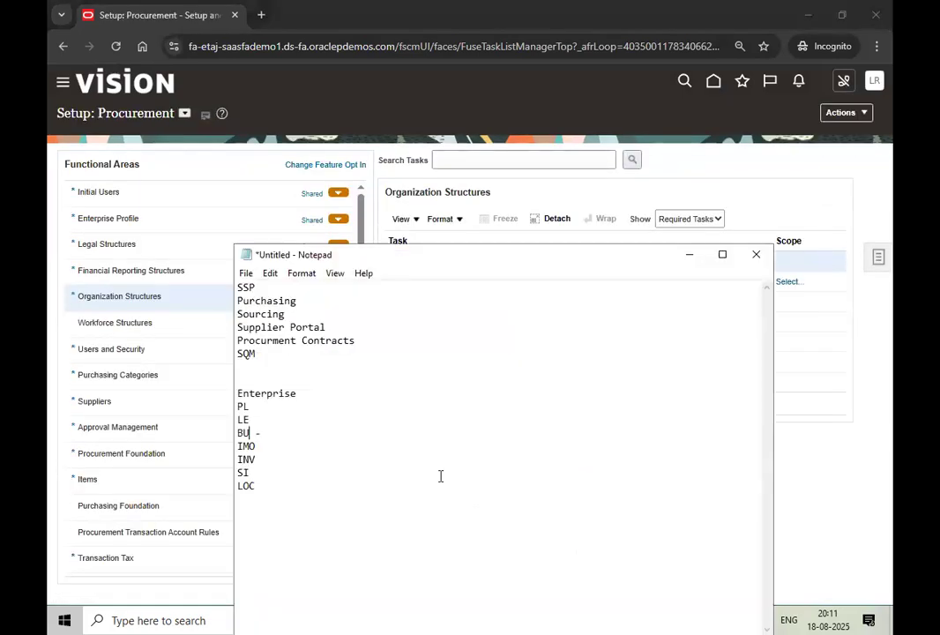
pyautogui.click(257, 418)
pyautogui.click(260, 407)
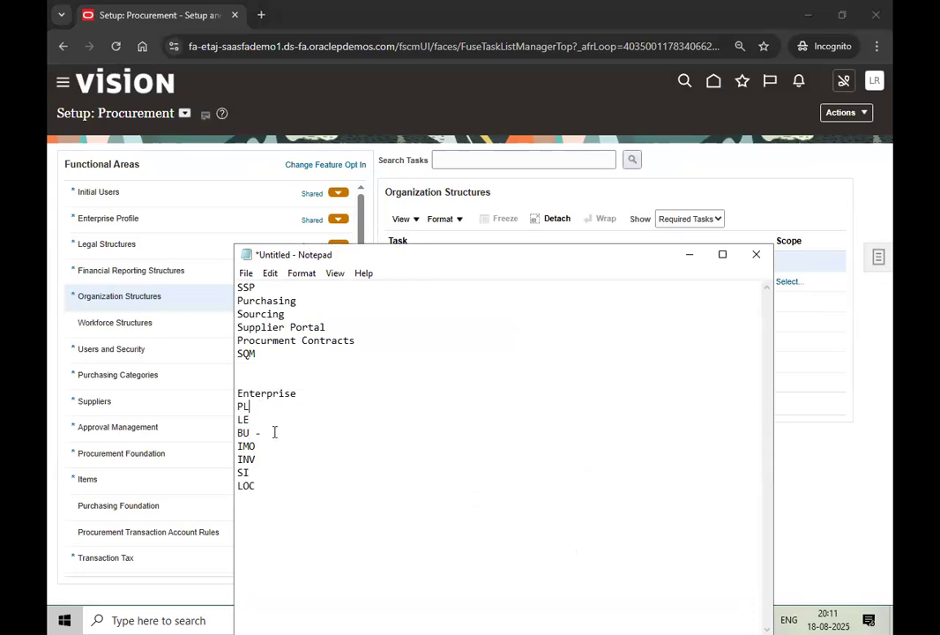
pyautogui.click(251, 433)
pyautogui.click(690, 256)
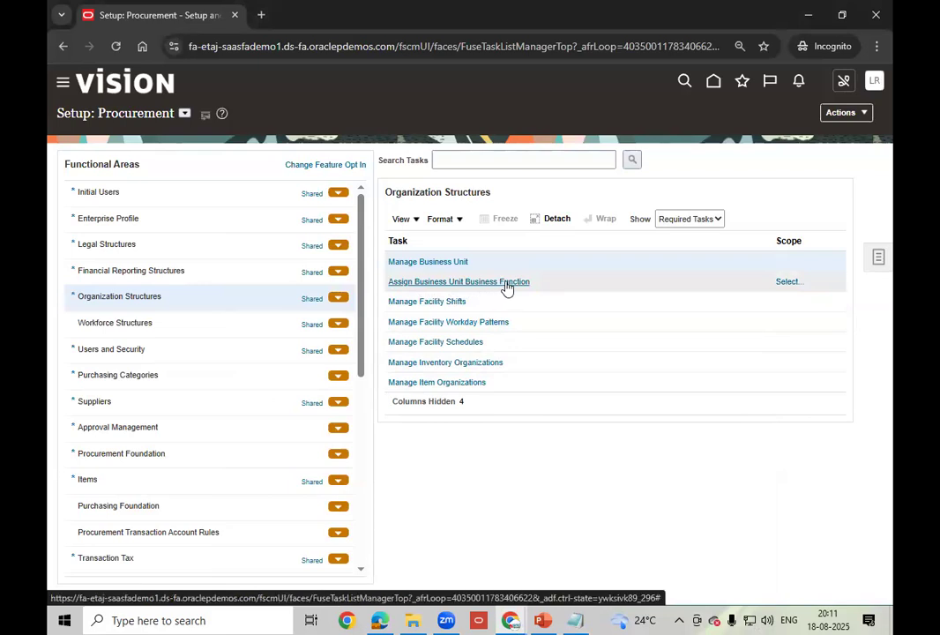
pyautogui.click(717, 220)
# - Show all tasks and open Assign Business Unit Business Function with the Select and Add scope
pyautogui.click(682, 236)
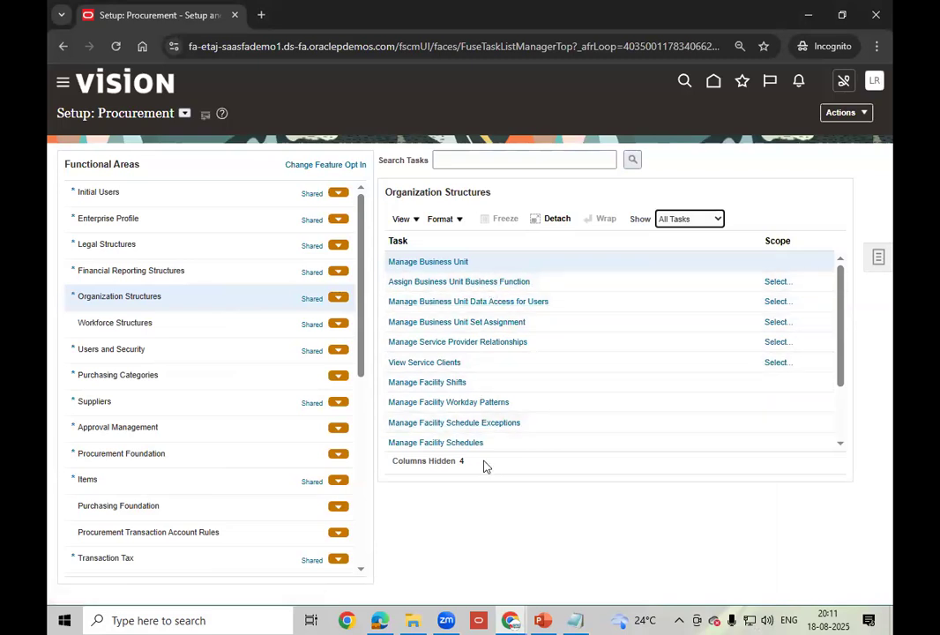
pyautogui.click(484, 282)
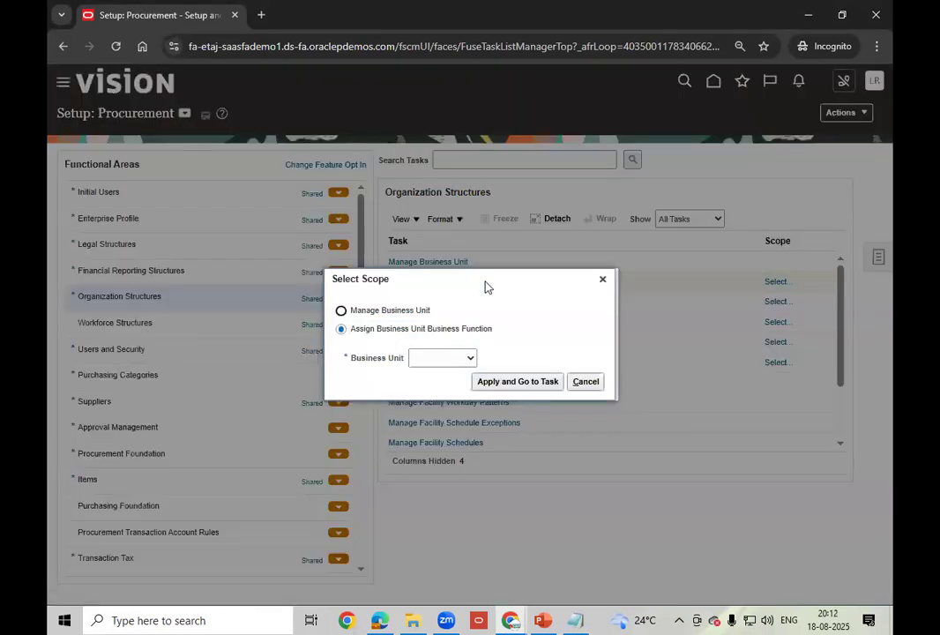
pyautogui.click(470, 358)
pyautogui.click(438, 413)
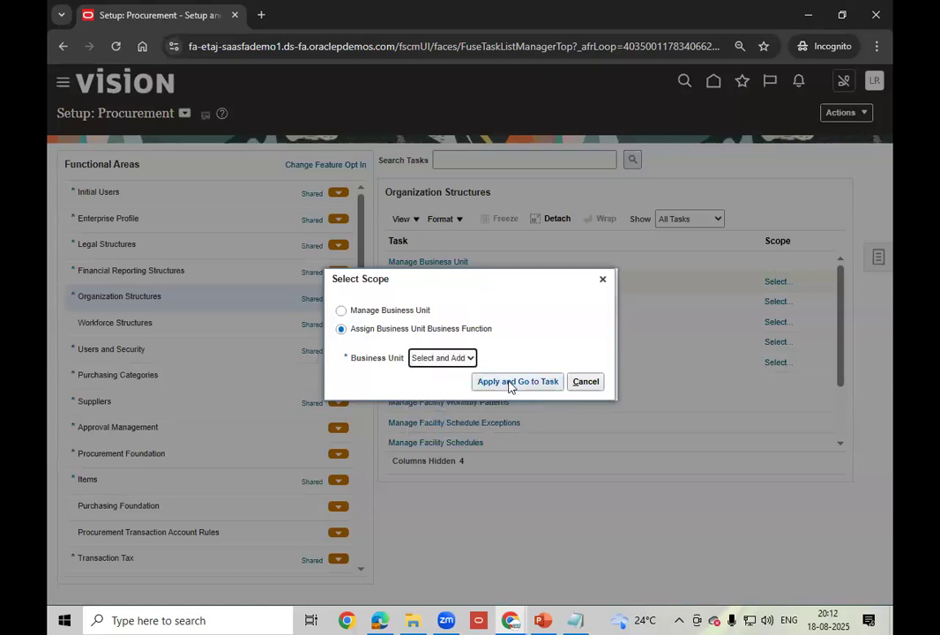
pyautogui.click(508, 387)
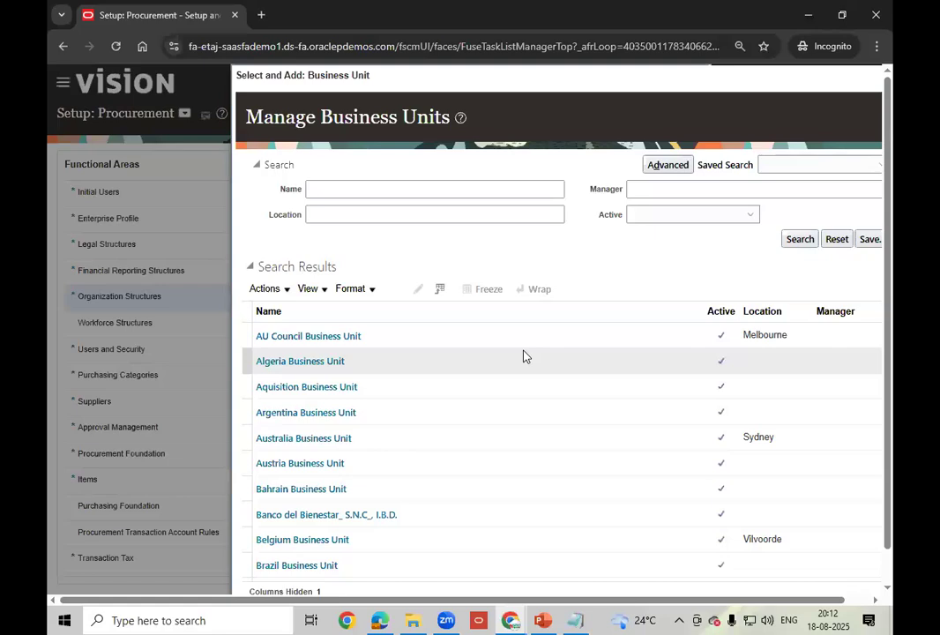
# - Search business units for LT, select LT_SOUTH_BU as the scope, and save and close
pyautogui.click(349, 192)
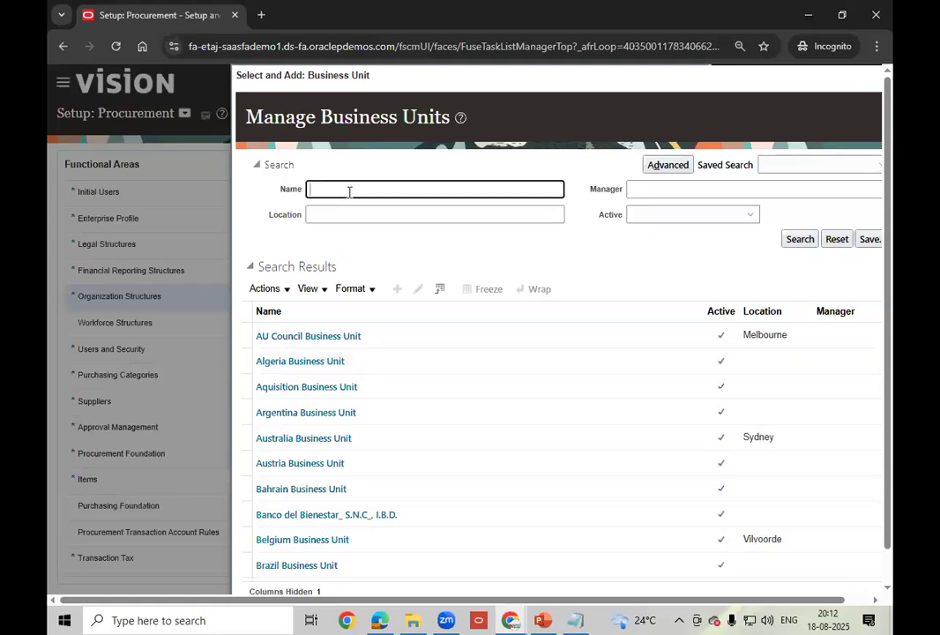
pyautogui.write('LT')
pyautogui.moveTo(682, 602); pyautogui.dragTo(725, 602)
pyautogui.click(771, 241)
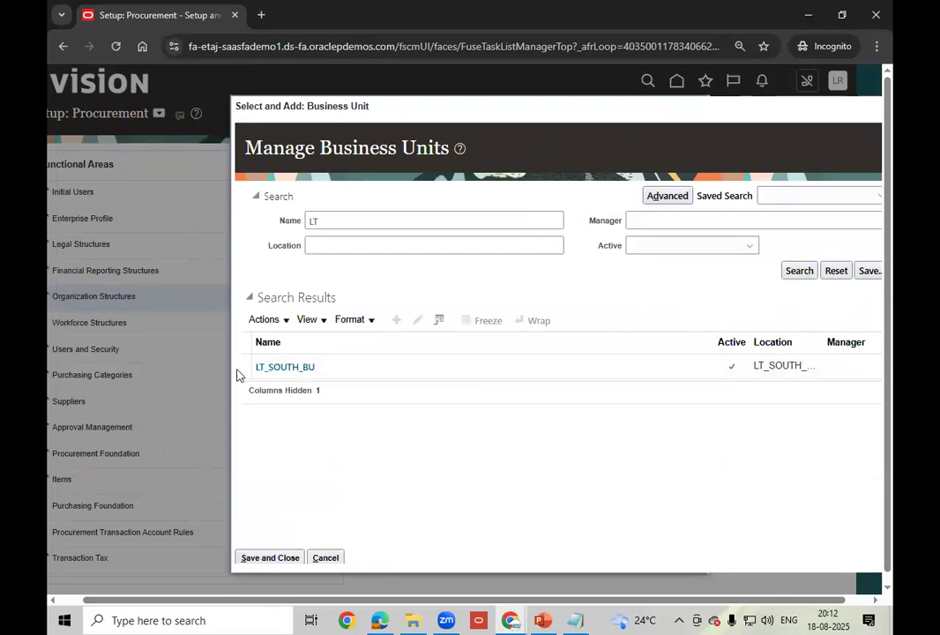
pyautogui.click(243, 366)
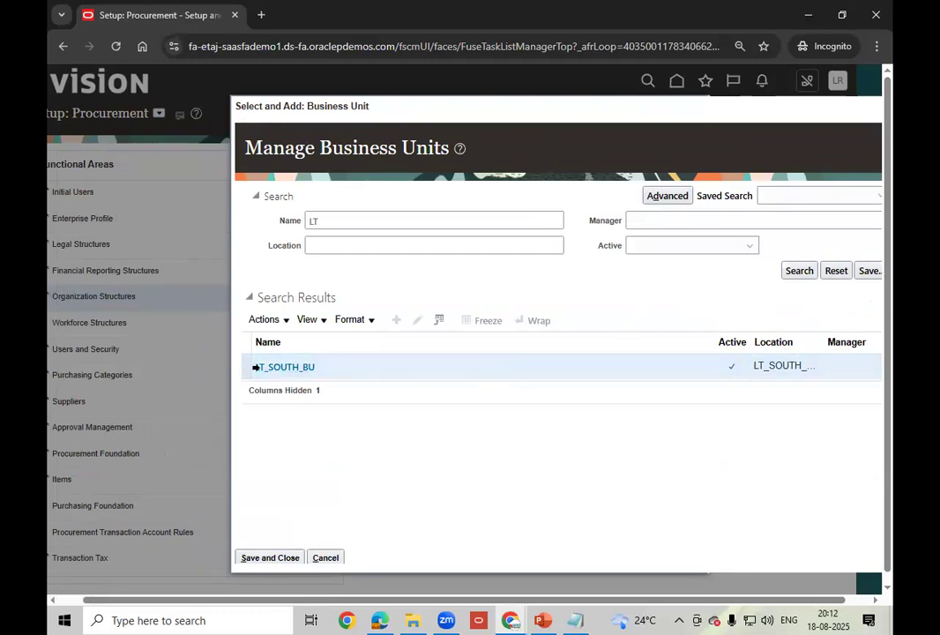
pyautogui.click(266, 557)
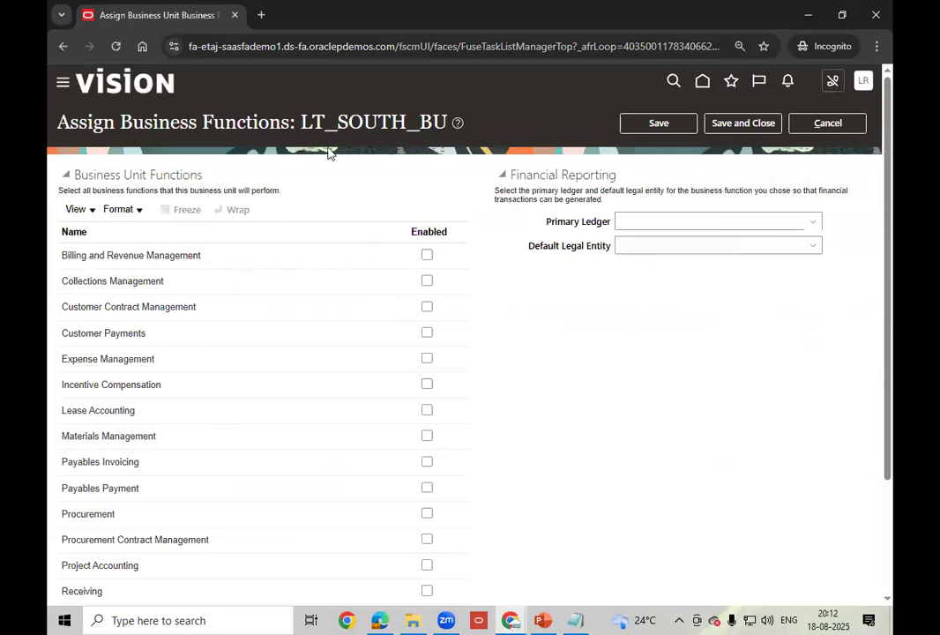
# - Highlight LT_SOUTH_BU and Business Functions in the Assign Business Functions page title
pyautogui.moveTo(301, 120); pyautogui.dragTo(448, 118)
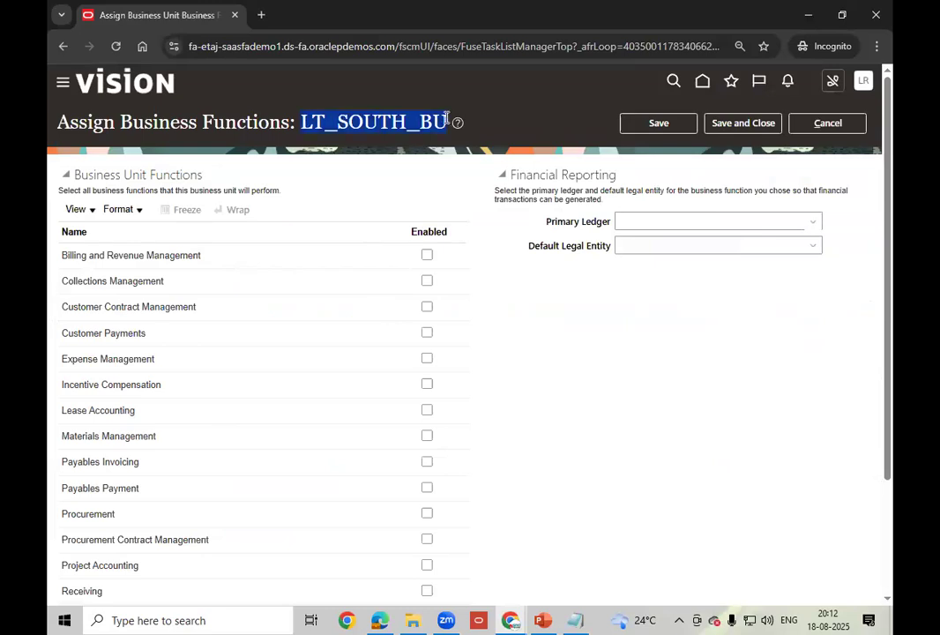
pyautogui.moveTo(290, 123); pyautogui.dragTo(44, 123)
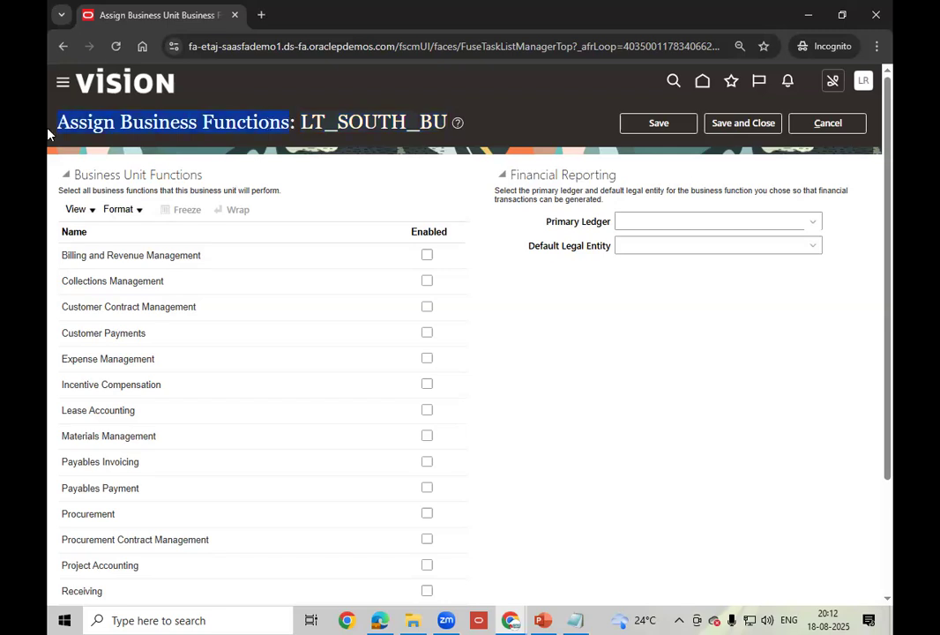
pyautogui.click(122, 123)
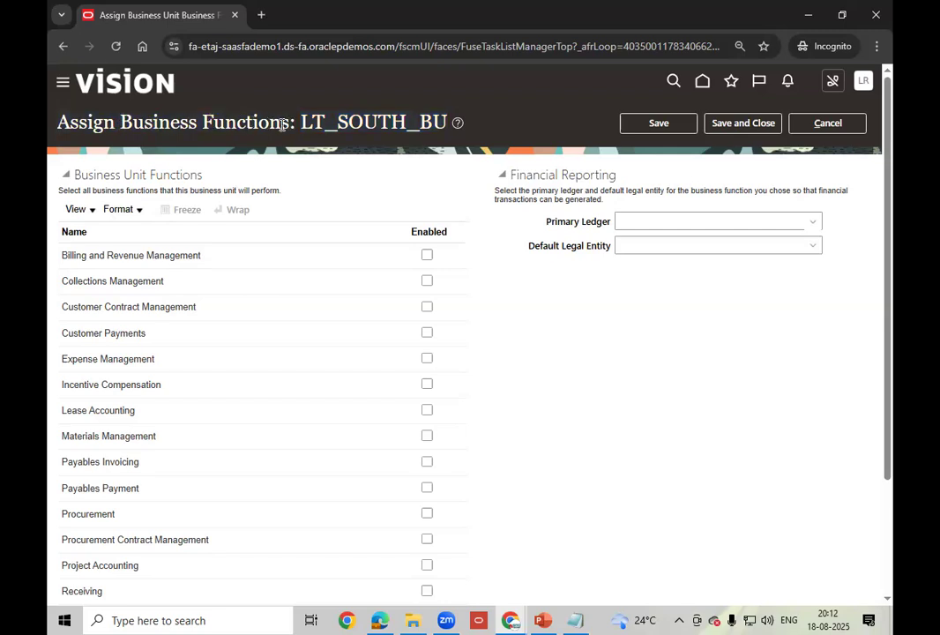
pyautogui.moveTo(120, 123); pyautogui.dragTo(145, 123)
pyautogui.moveTo(247, 121); pyautogui.dragTo(454, 121)
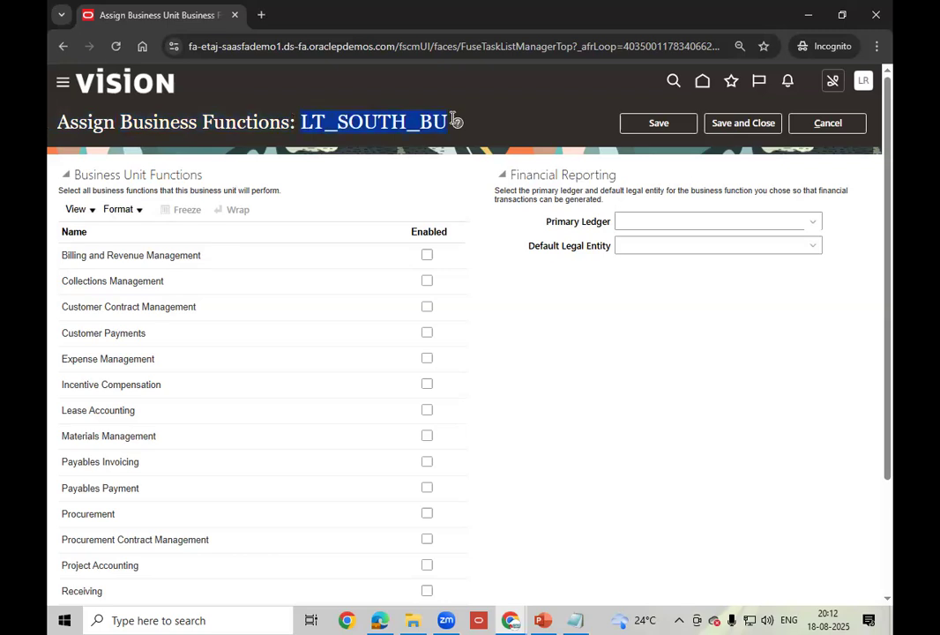
# - Review the still-unchecked business function list, then switch to the P2P cycle presentation
pyautogui.scroll(-2, 205, 385)
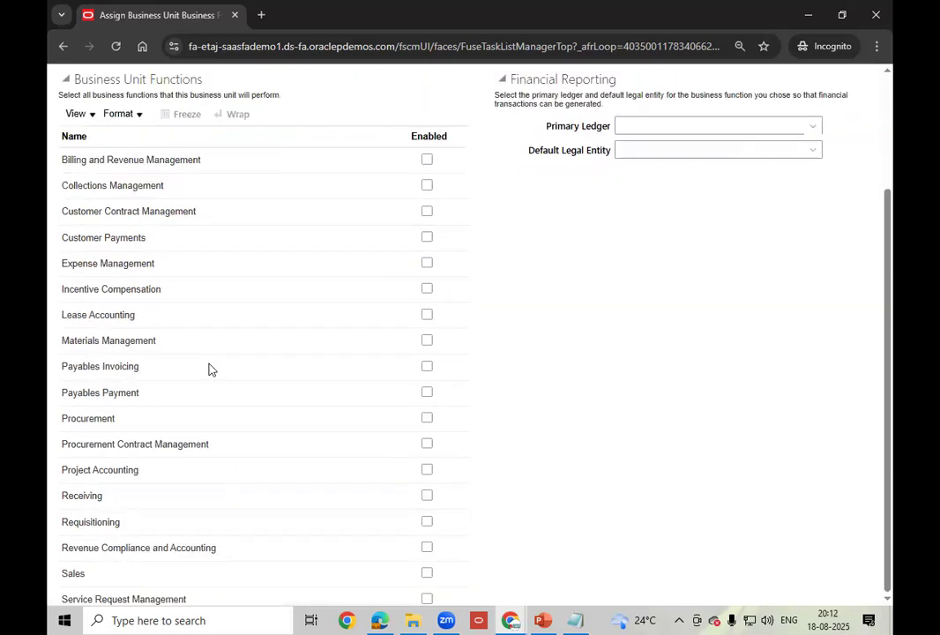
pyautogui.scroll(1, 227, 256)
pyautogui.scroll(2, 227, 255)
pyautogui.scroll(-3, 227, 255)
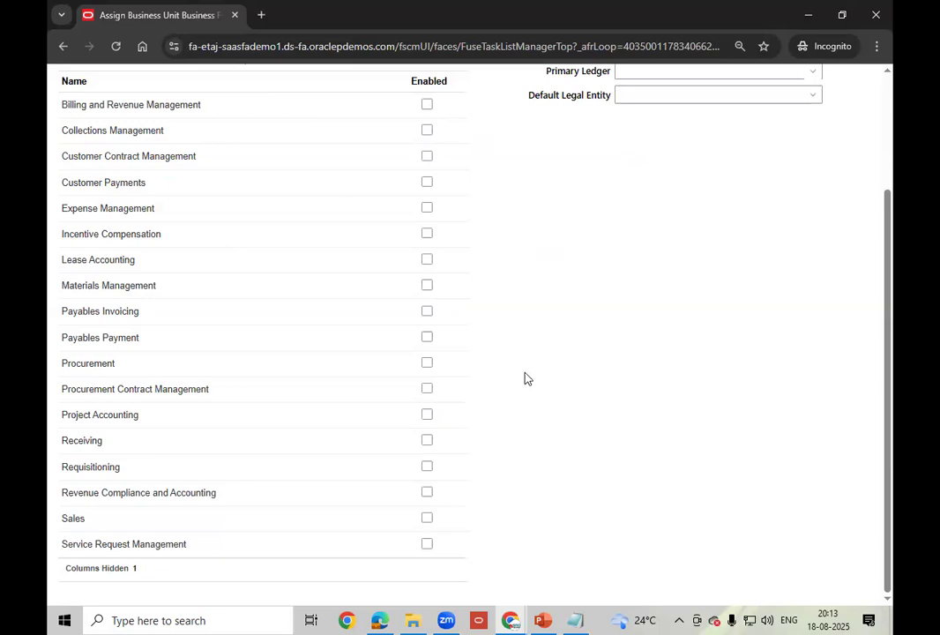
pyautogui.scroll(3, 525, 378)
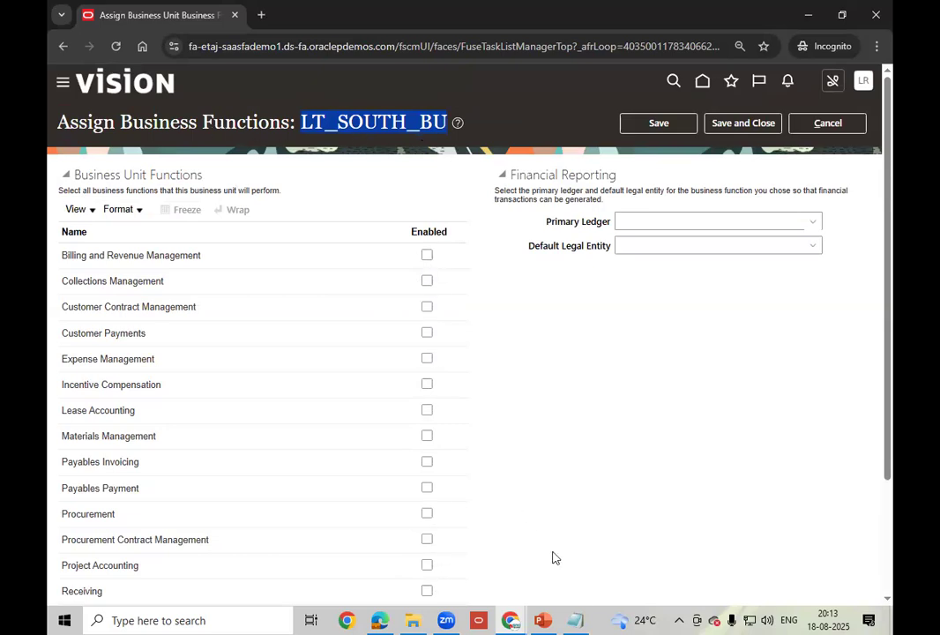
pyautogui.click(547, 614)
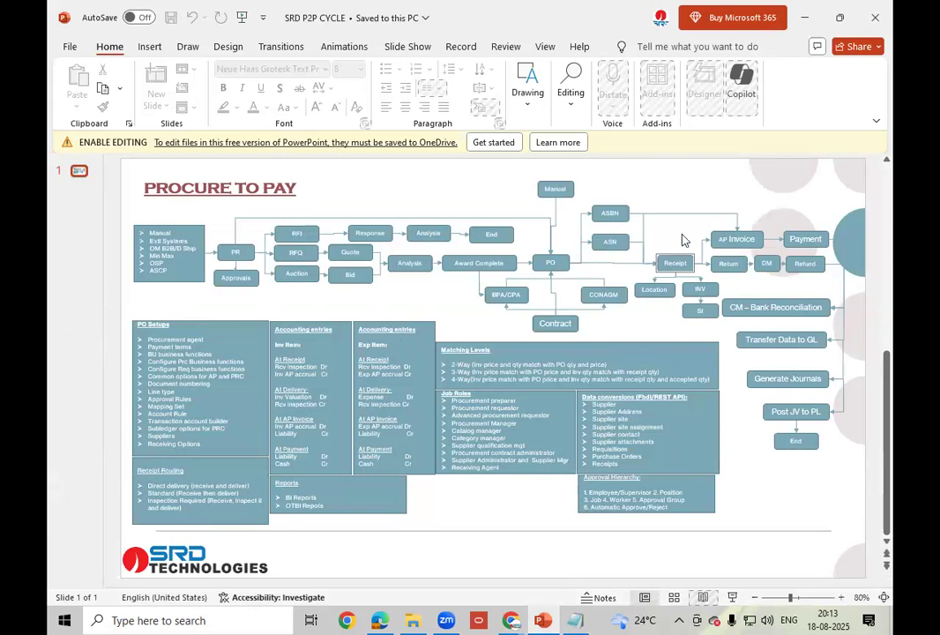
pyautogui.click(517, 617)
pyautogui.click(581, 537)
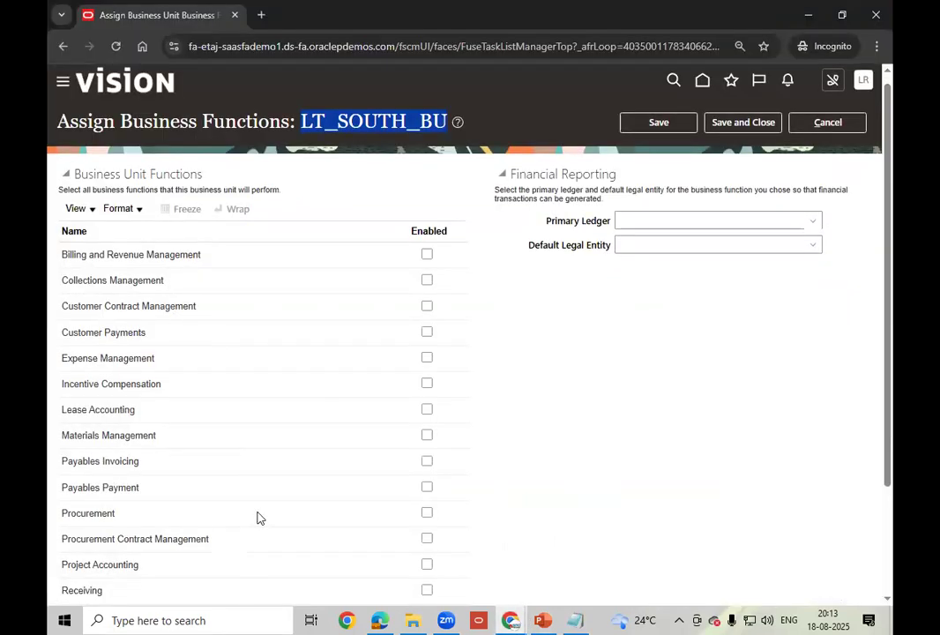
# - Scroll down the Business Unit Functions list and enable the Procurement business function
pyautogui.scroll(-3, 260, 519)
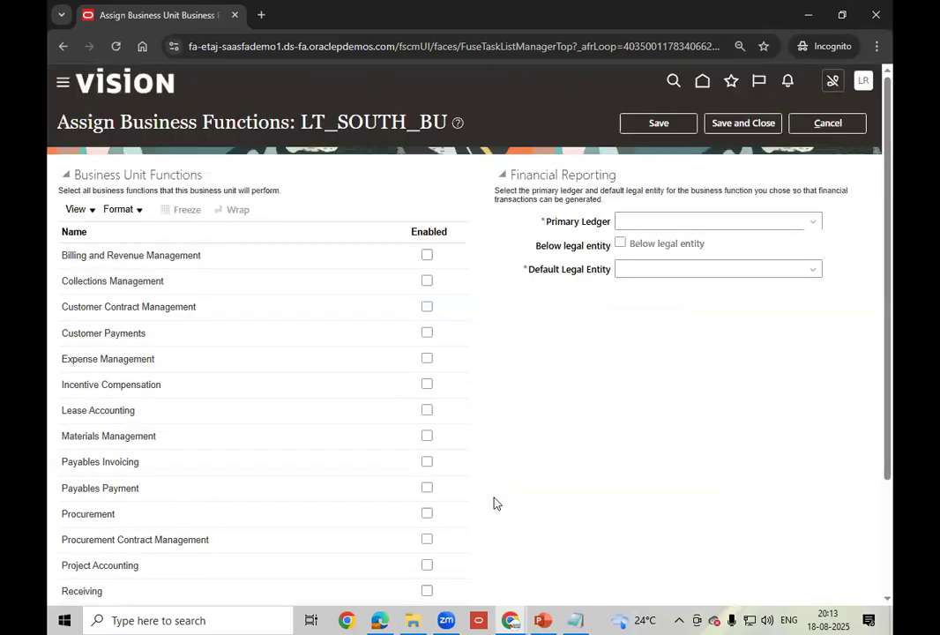
pyautogui.scroll(-4, 519, 464)
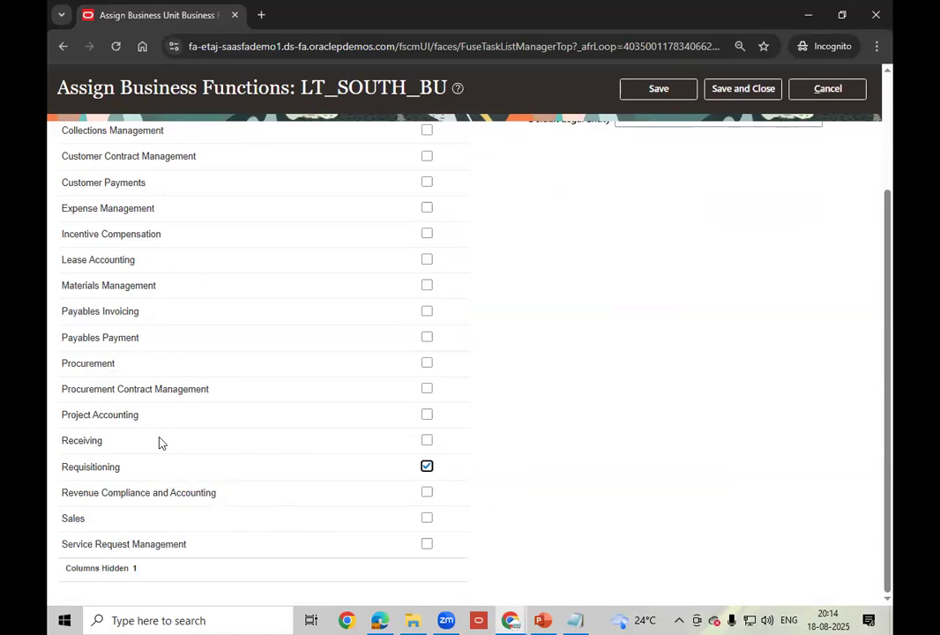
pyautogui.scroll(3, 158, 423)
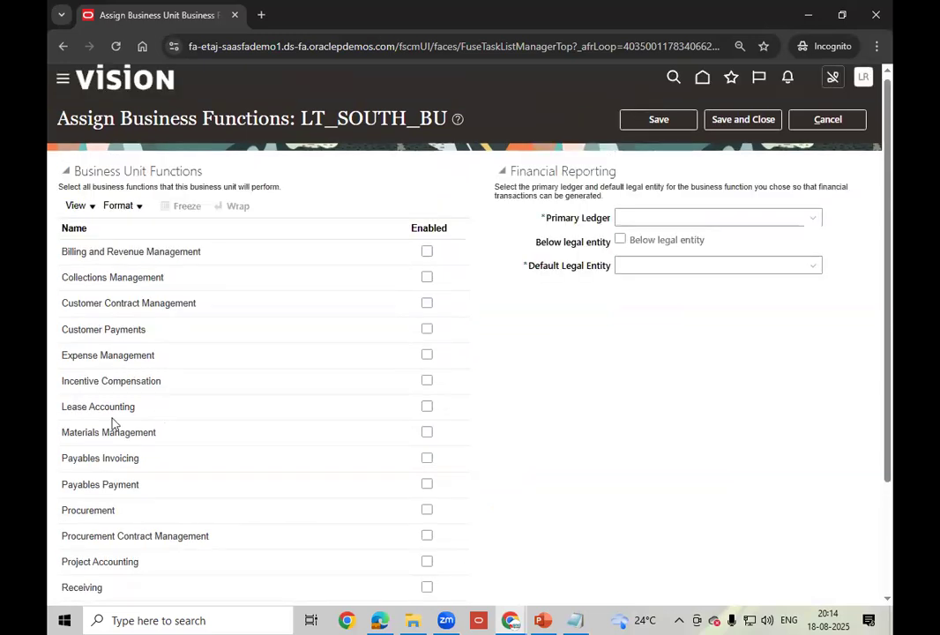
pyautogui.scroll(-1, 174, 435)
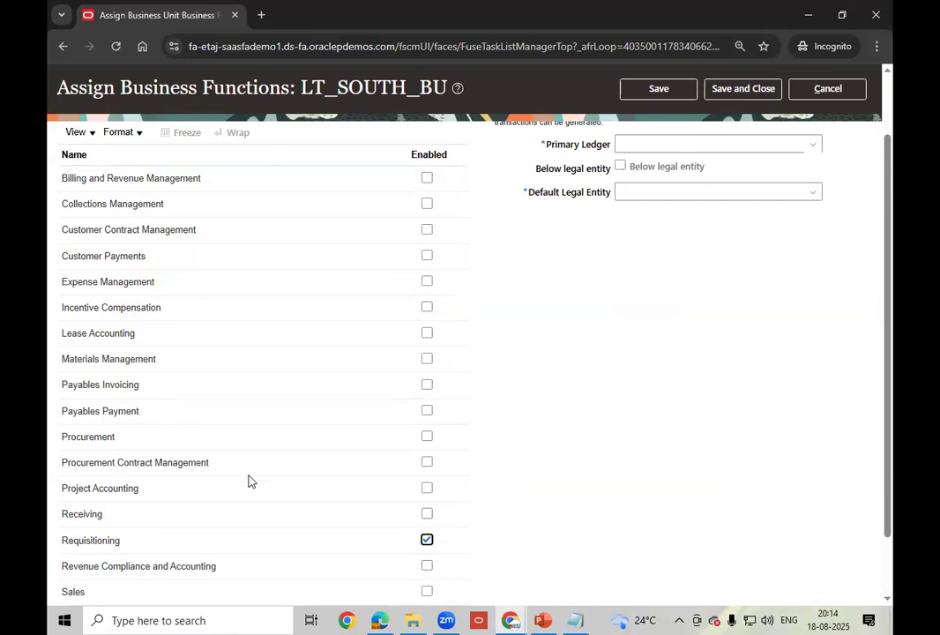
pyautogui.scroll(-1, 199, 488)
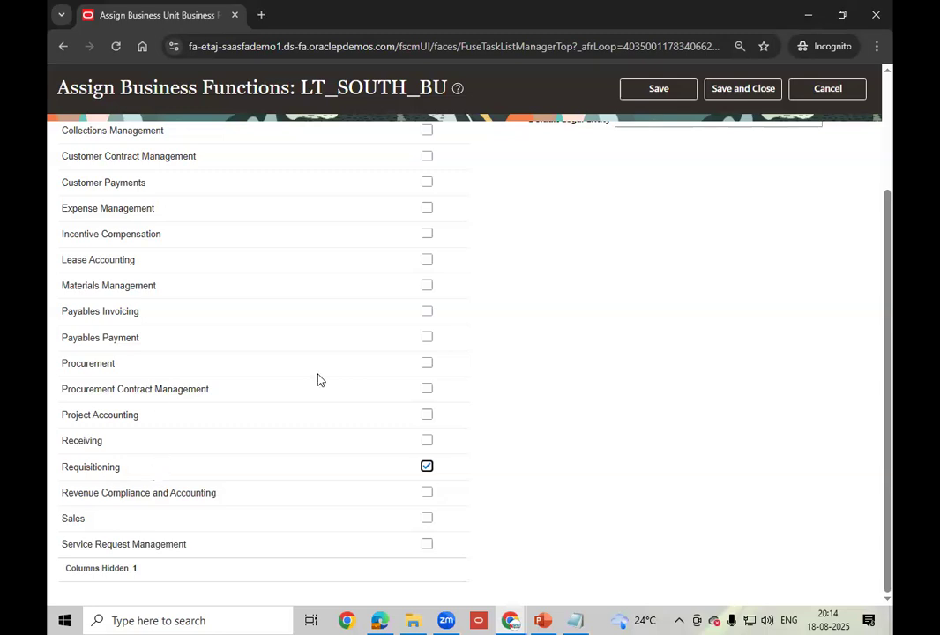
pyautogui.click(429, 365)
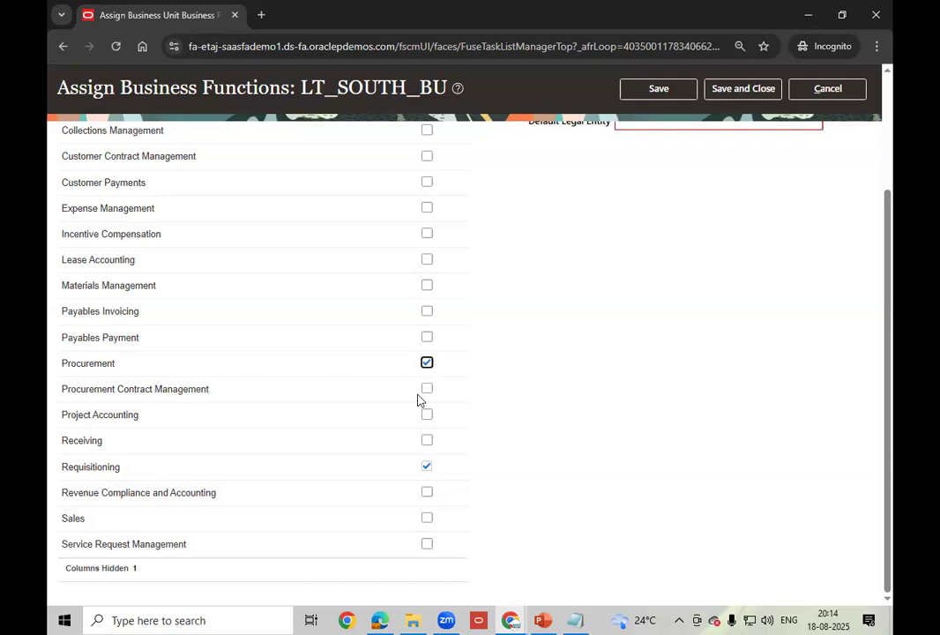
# - Enable Procurement Contract Management, Materials Management, Receiving, Payables Invoicing and Payables Payment for LT_SOUTH_BU
pyautogui.click(428, 389)
pyautogui.click(427, 286)
pyautogui.click(429, 442)
pyautogui.click(427, 312)
pyautogui.click(427, 338)
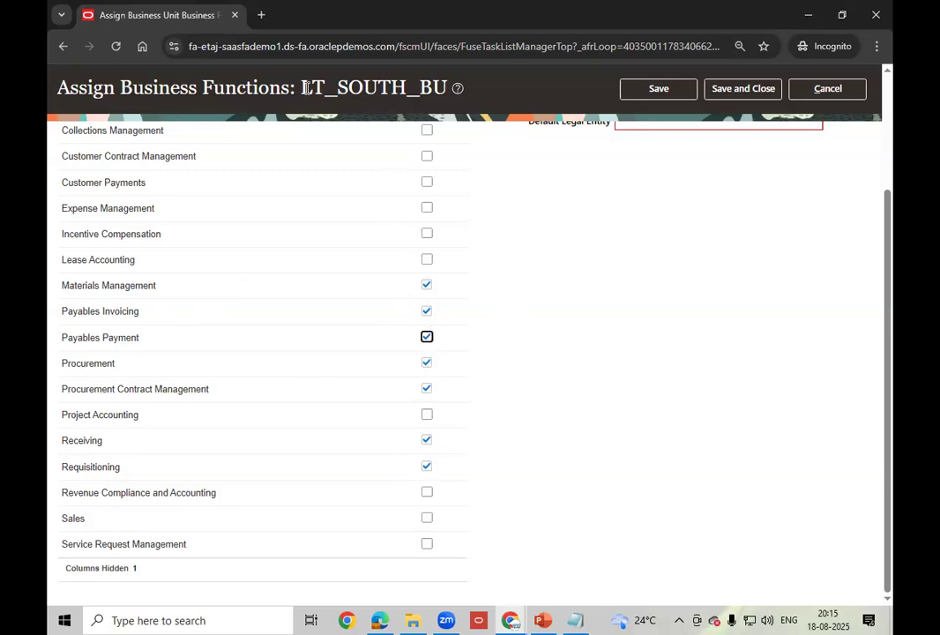
pyautogui.moveTo(301, 88); pyautogui.dragTo(446, 87)
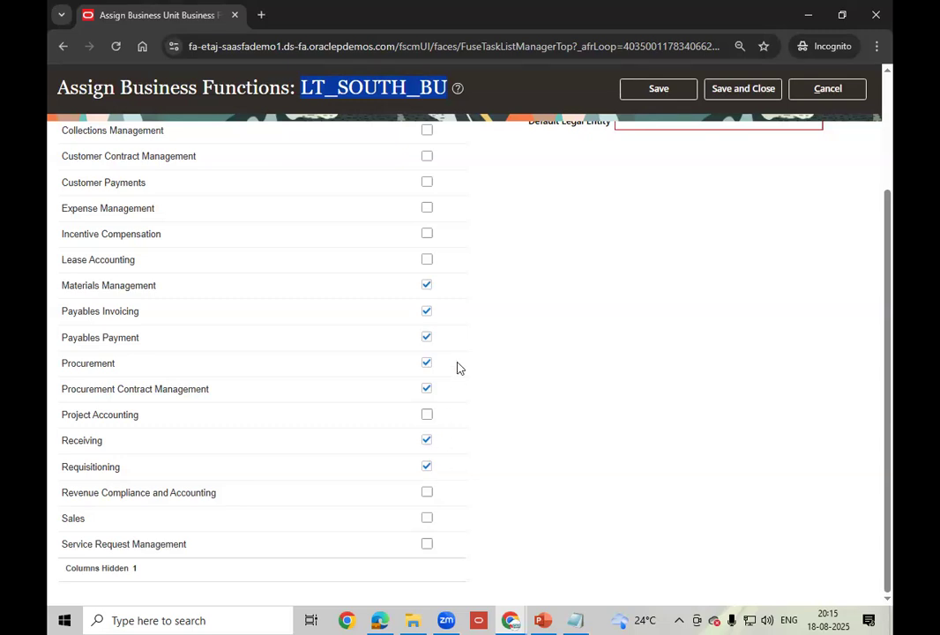
pyautogui.scroll(2, 458, 368)
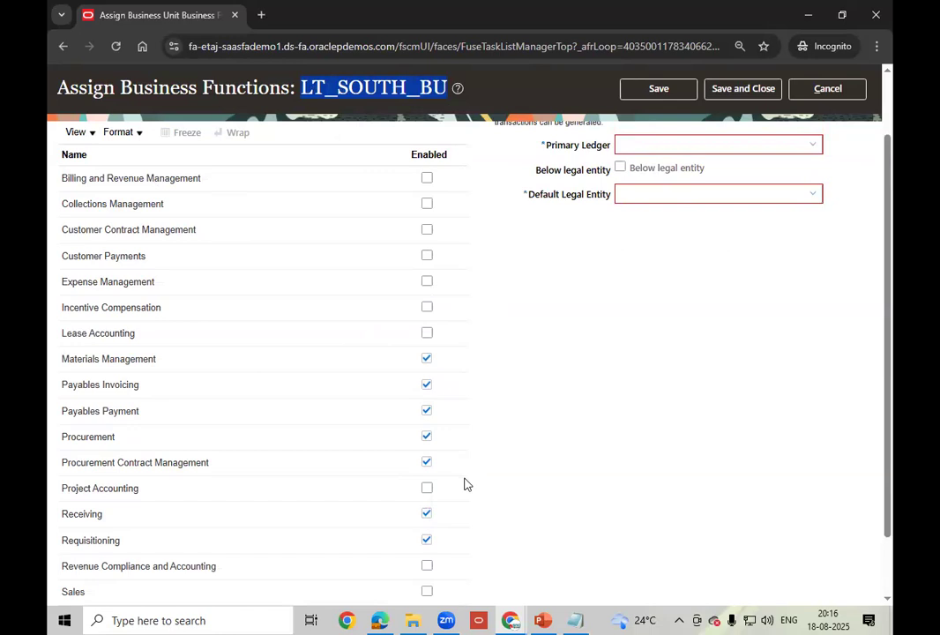
# - Deselect the title text and bring the Notepad setup notes in front of the page
pyautogui.click(570, 385)
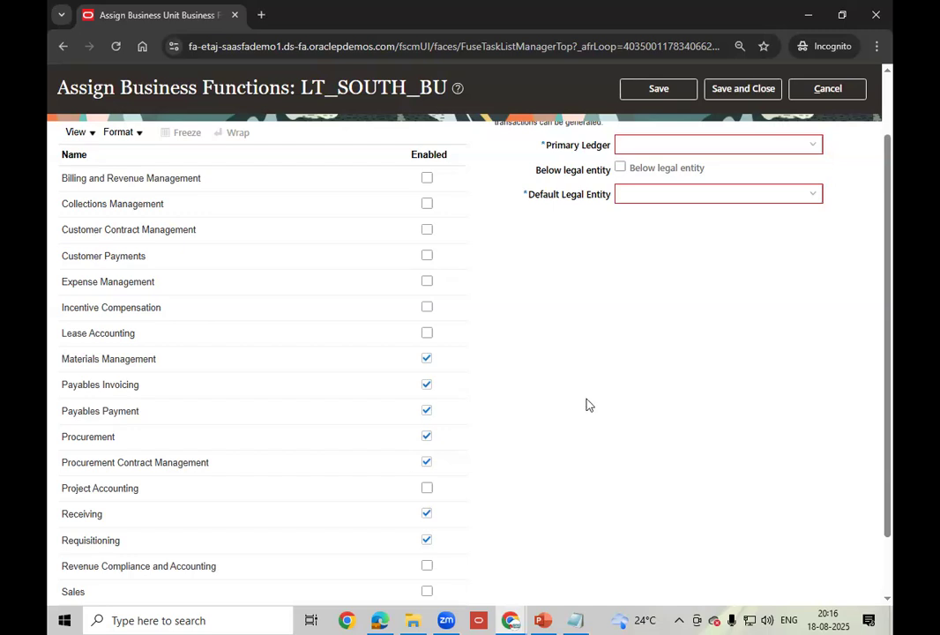
pyautogui.click(575, 620)
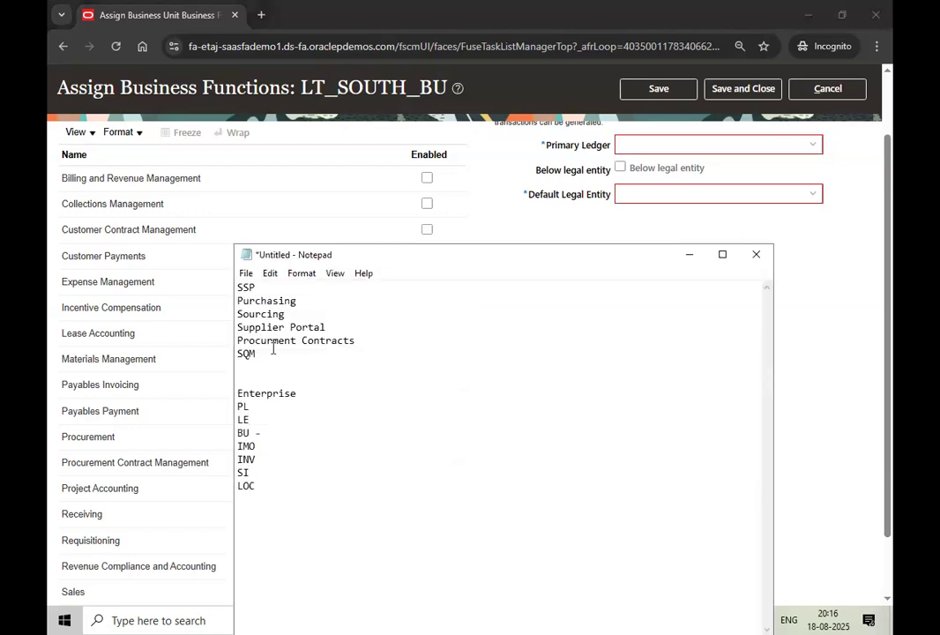
# - Mark the LE entry in the Notepad notes and minimize Notepad to return to LT_SOUTH_BU
pyautogui.doubleClick(251, 420)
pyautogui.click(689, 254)
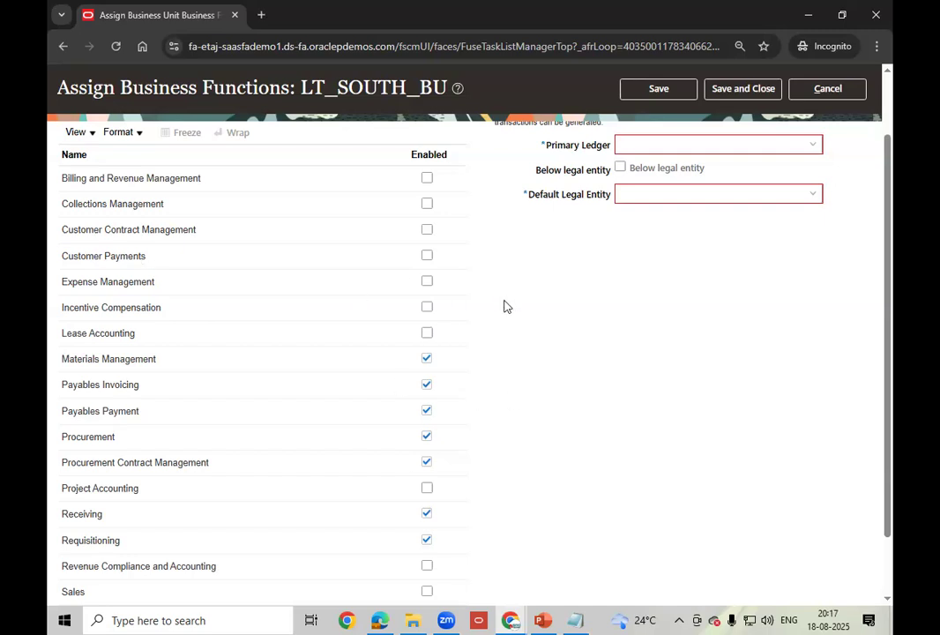
# - Set LT_SOUTH_BU's primary ledger to India Primary Ledger with India Legal Entity, and save
pyautogui.scroll(2, 565, 233)
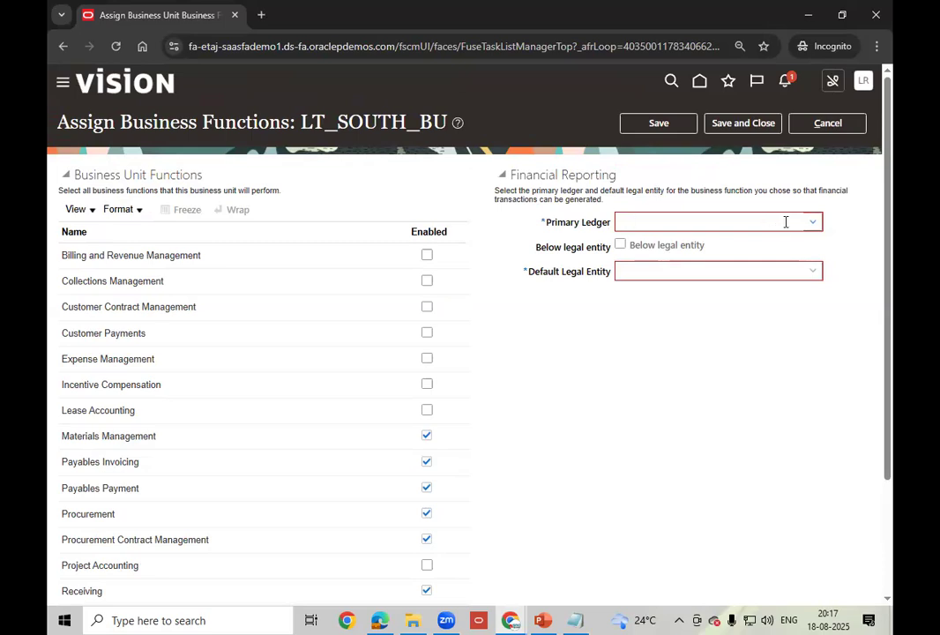
pyautogui.click(815, 222)
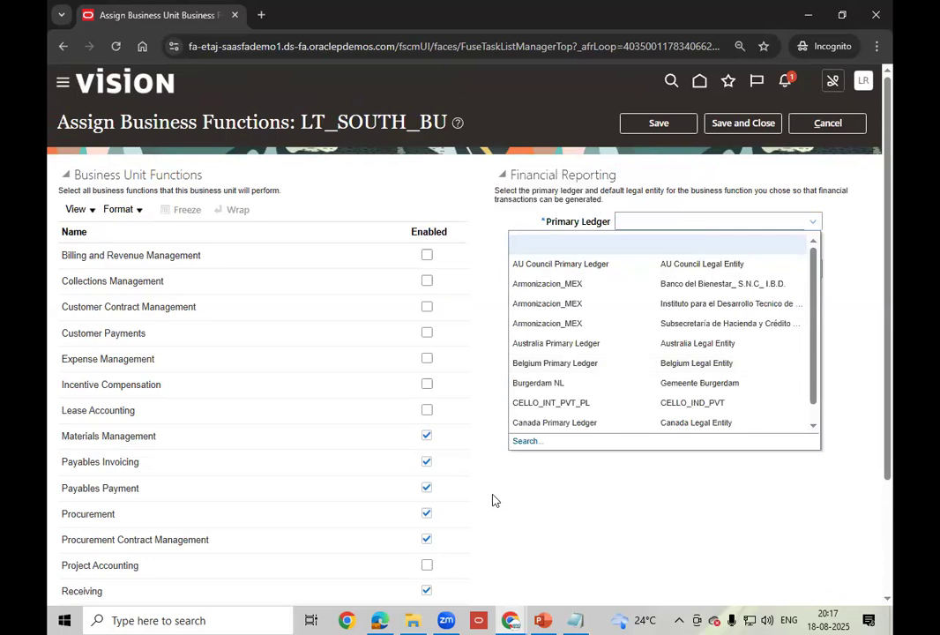
pyautogui.click(527, 441)
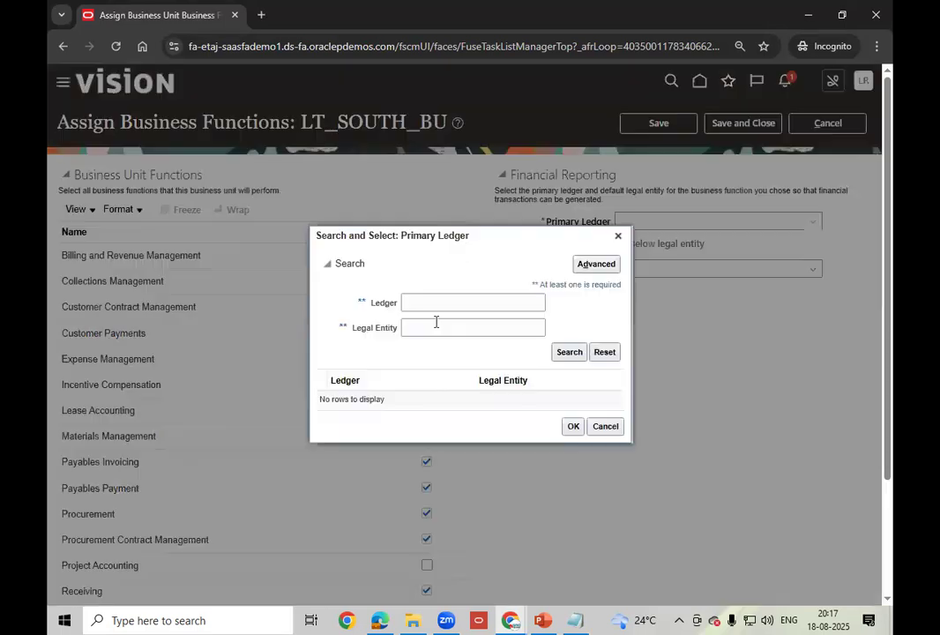
pyautogui.click(433, 302)
pyautogui.write('India')
pyautogui.click(570, 352)
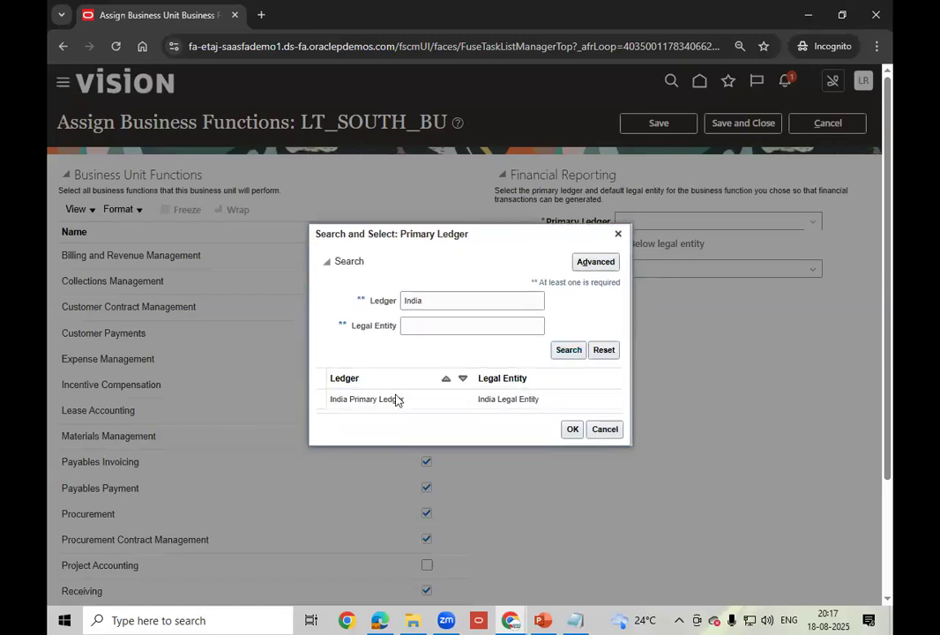
pyautogui.click(396, 400)
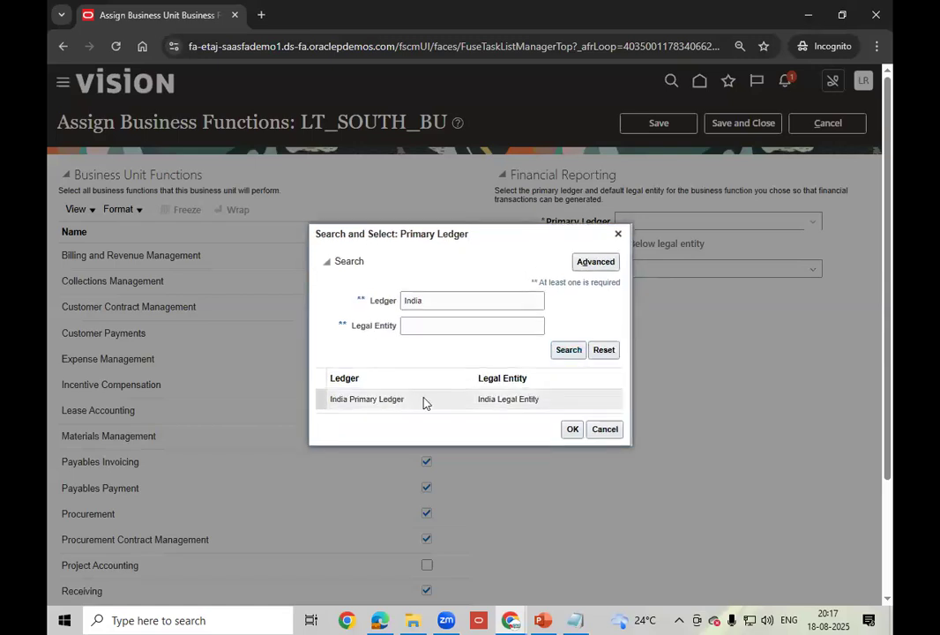
pyautogui.click(571, 430)
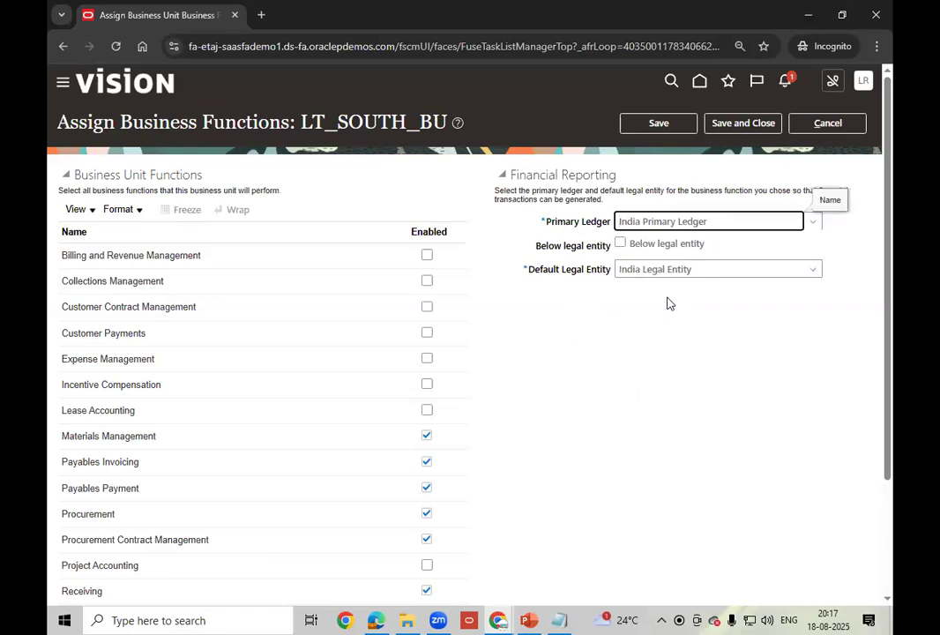
pyautogui.click(656, 123)
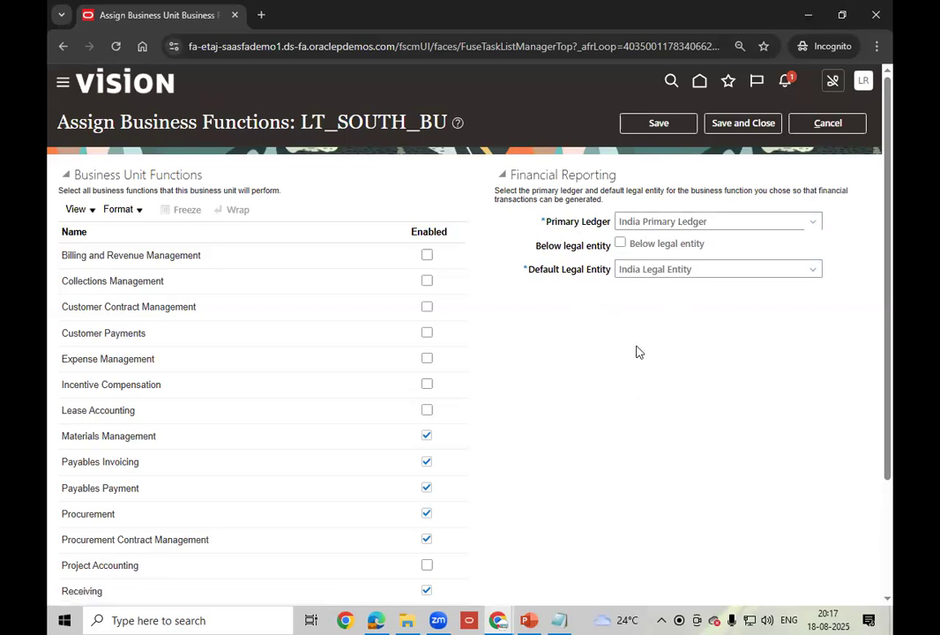
# - Save and close the business functions page, then review LT_SOUTH_BU's COMMON reference data set assignments
pyautogui.click(741, 123)
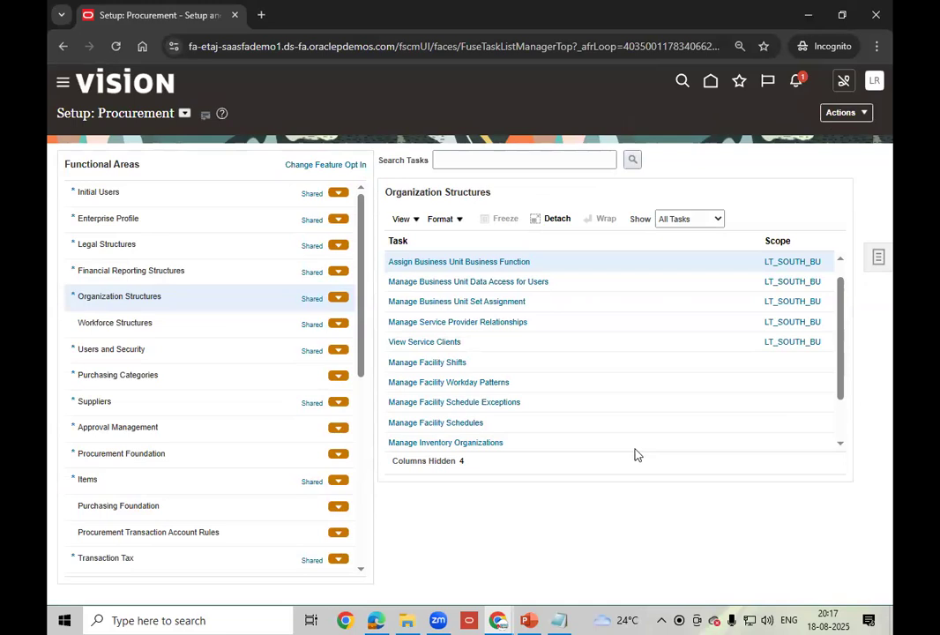
pyautogui.click(502, 304)
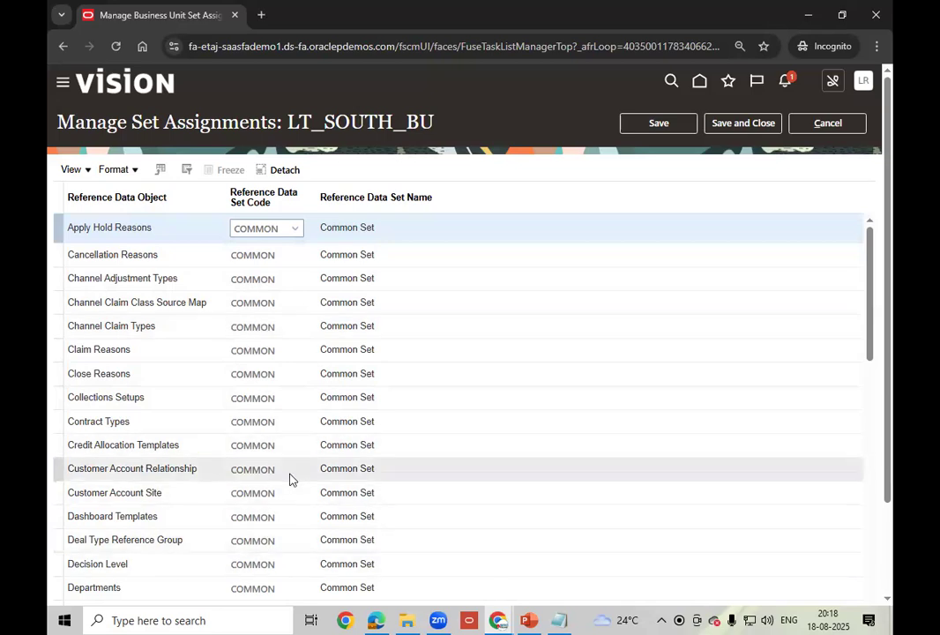
pyautogui.scroll(-3, 289, 479)
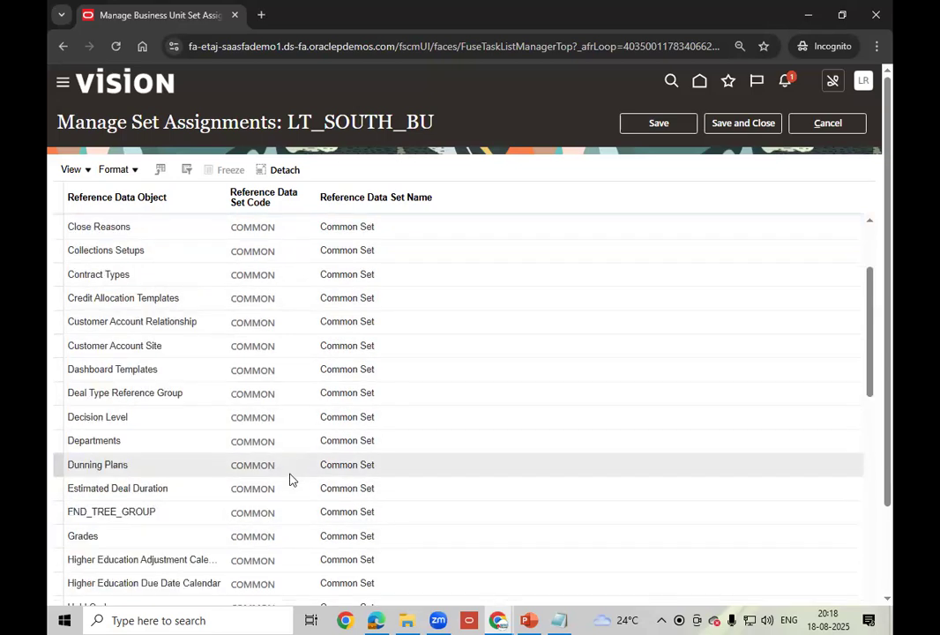
pyautogui.scroll(-3, 290, 479)
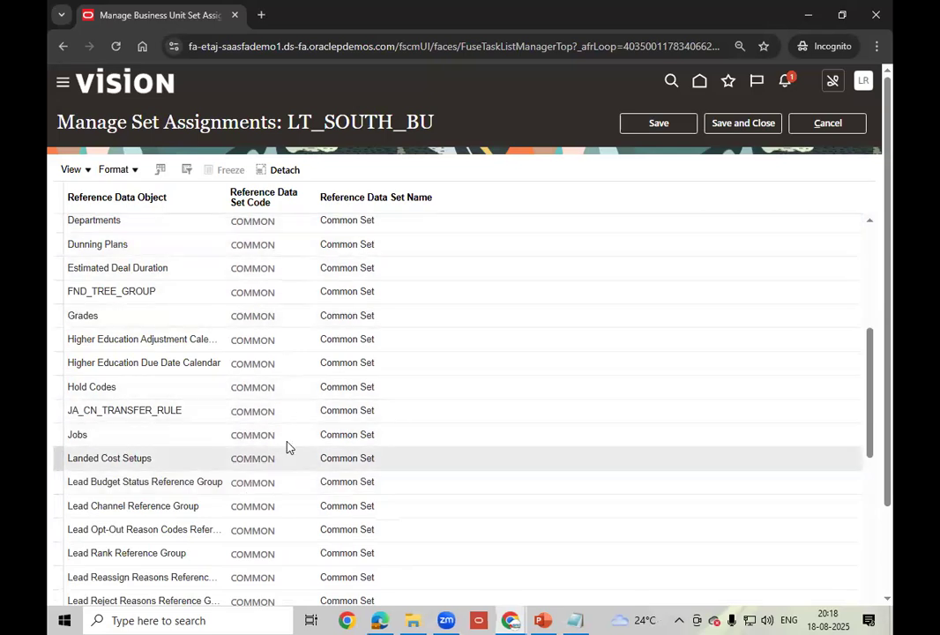
pyautogui.scroll(-2, 287, 445)
pyautogui.scroll(-10, 288, 445)
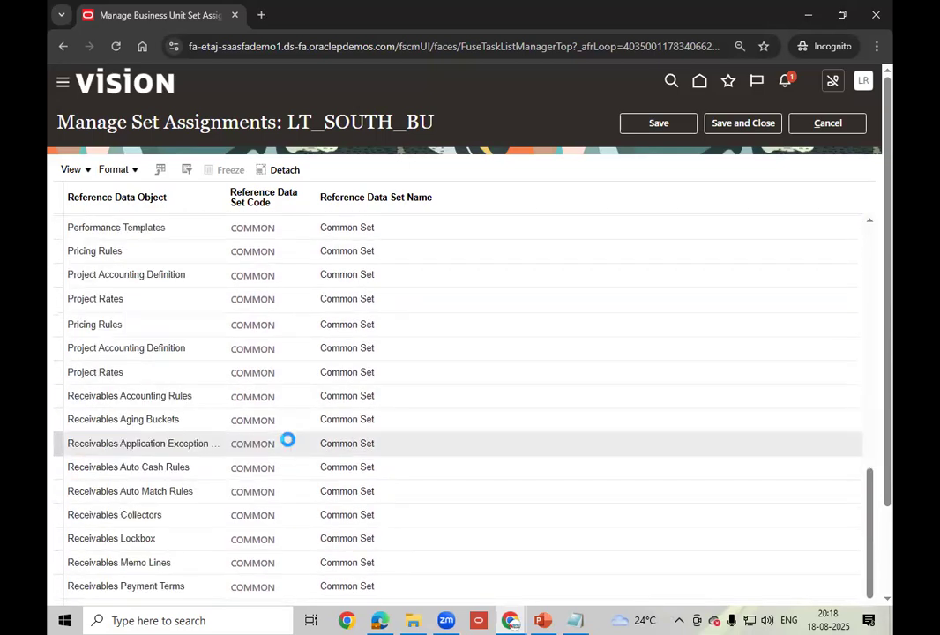
# - Save the COMMON set assignments and bring up the Procure to Pay slide in PowerPoint
pyautogui.scroll(15, 288, 445)
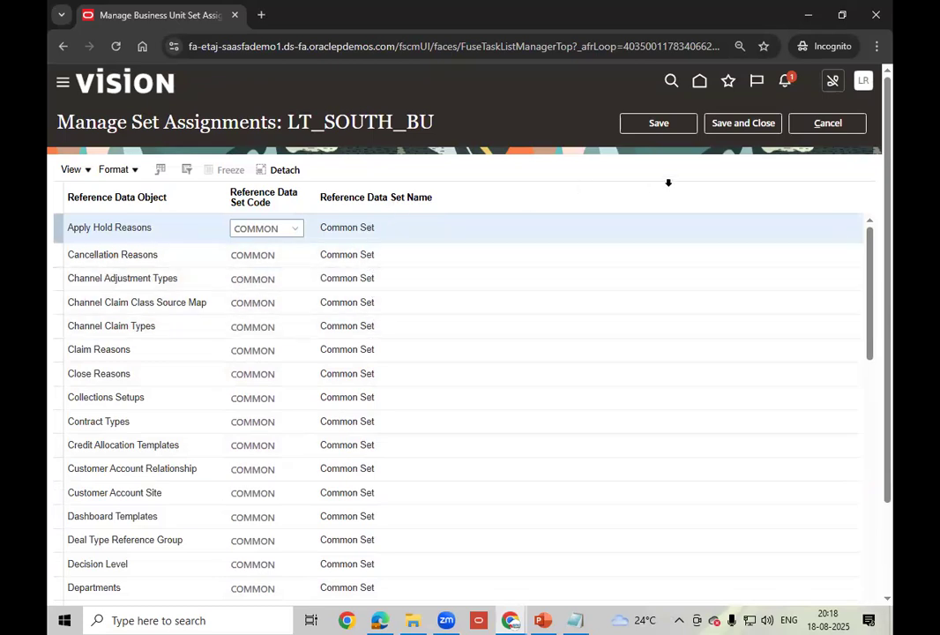
pyautogui.click(738, 124)
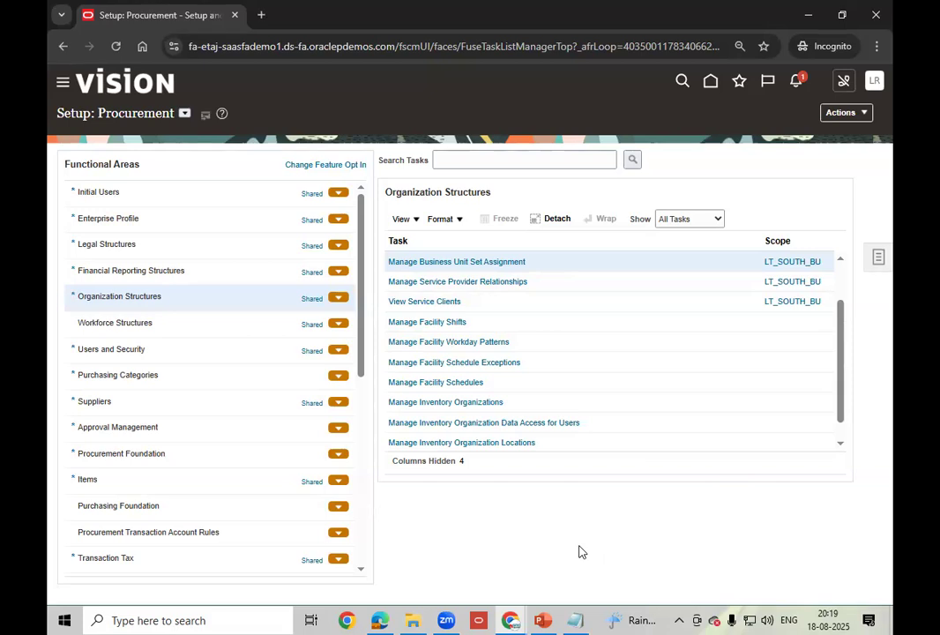
pyautogui.click(543, 620)
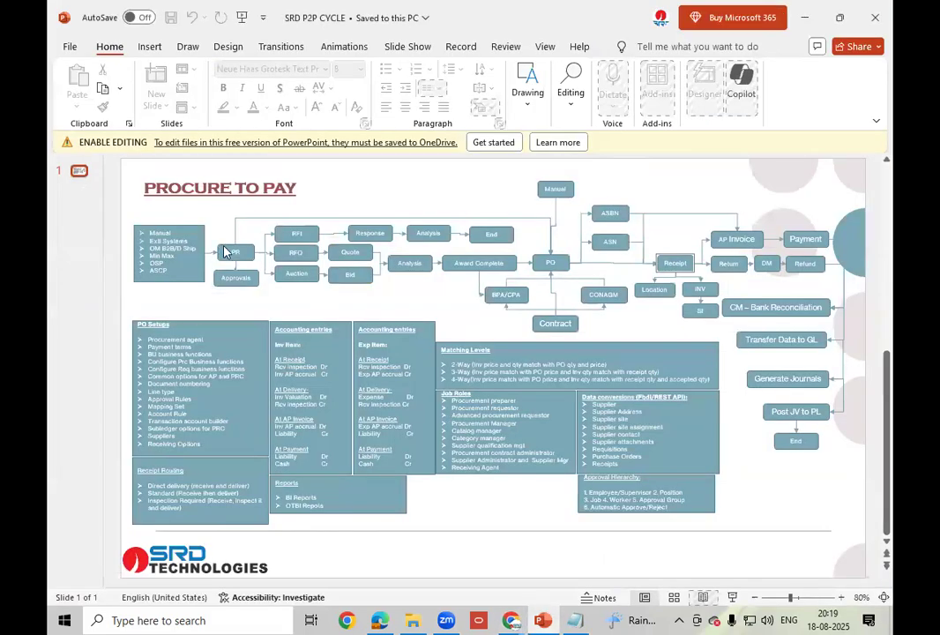
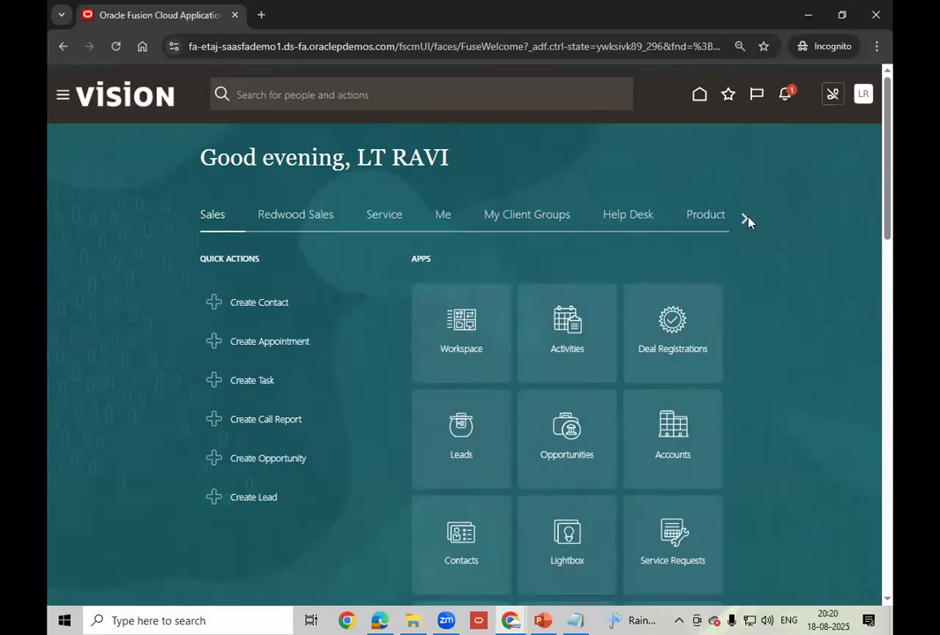
# - Page to the home page's Tools area and open the Security Console, dismissing the warning
pyautogui.click(745, 219)
pyautogui.click(746, 219)
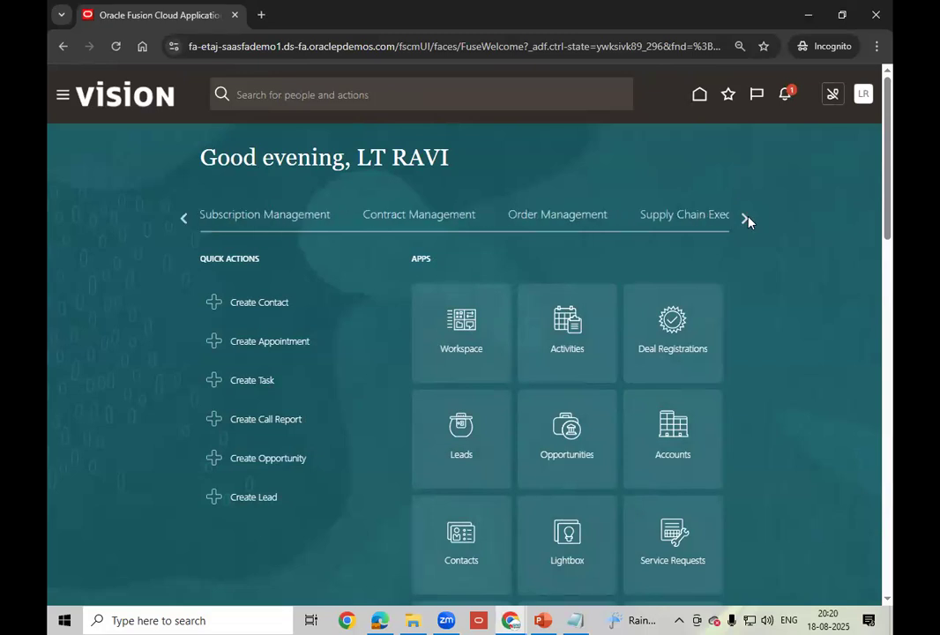
pyautogui.click(745, 219)
pyautogui.click(745, 219)
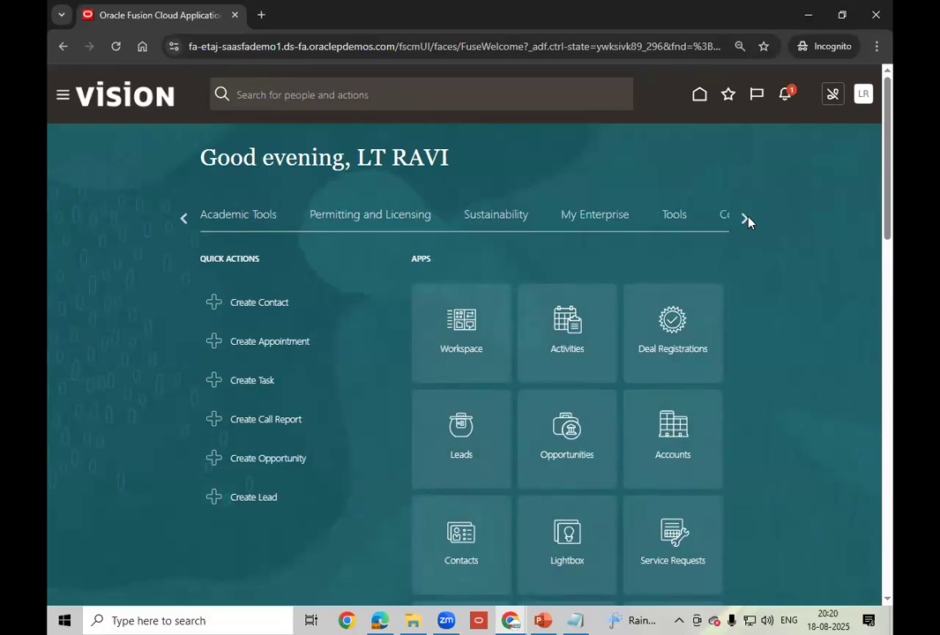
pyautogui.click(680, 219)
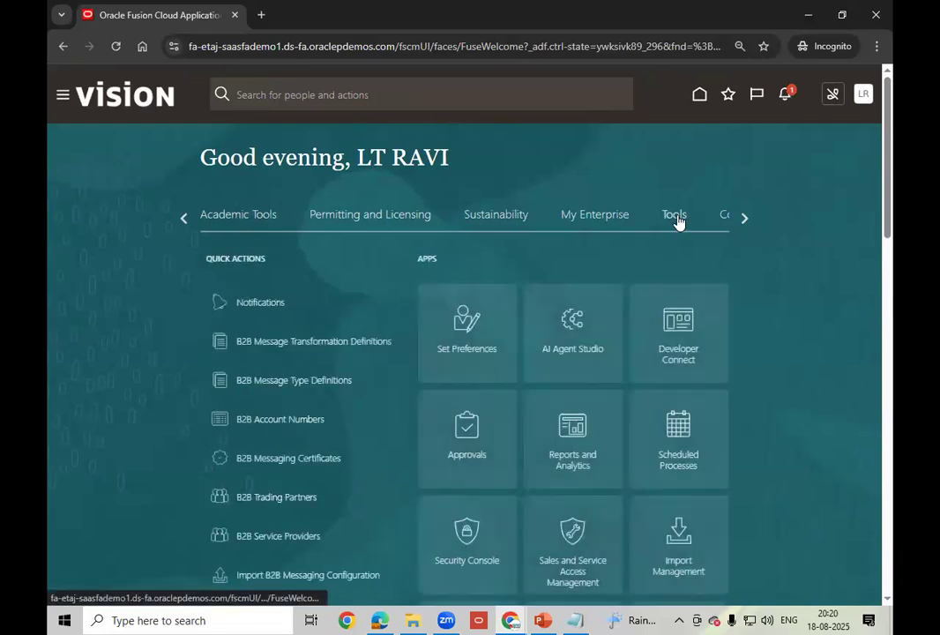
pyautogui.click(486, 531)
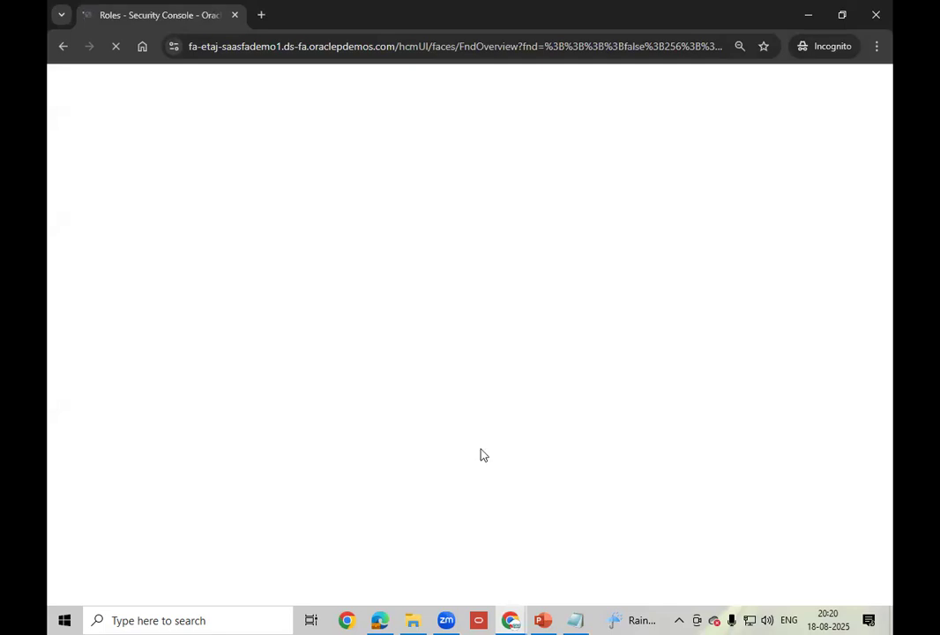
pyautogui.press('Return')
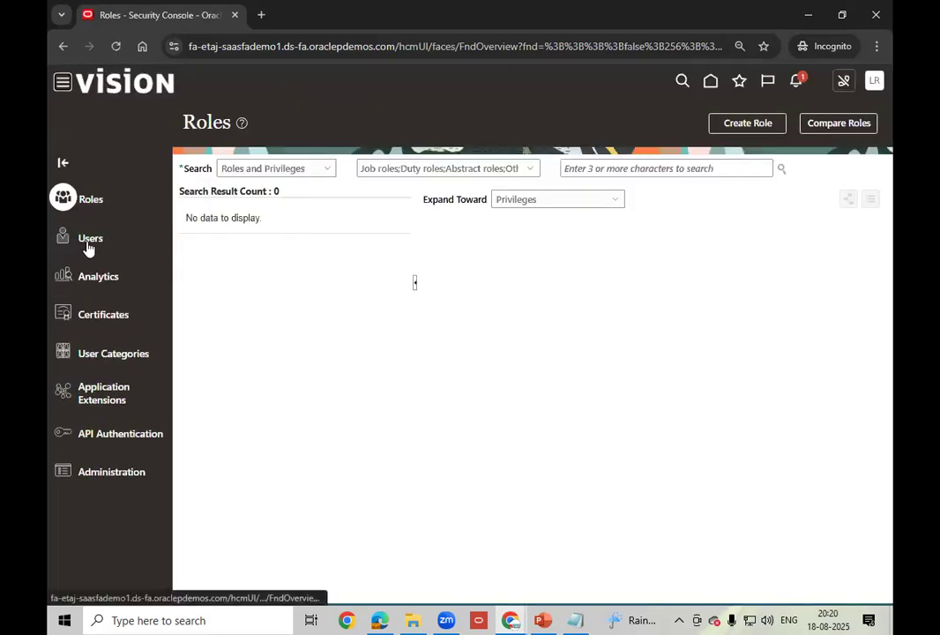
# - Search Users for LT.ravi, open the LT.RAVI account and start editing it
pyautogui.click(609, 169)
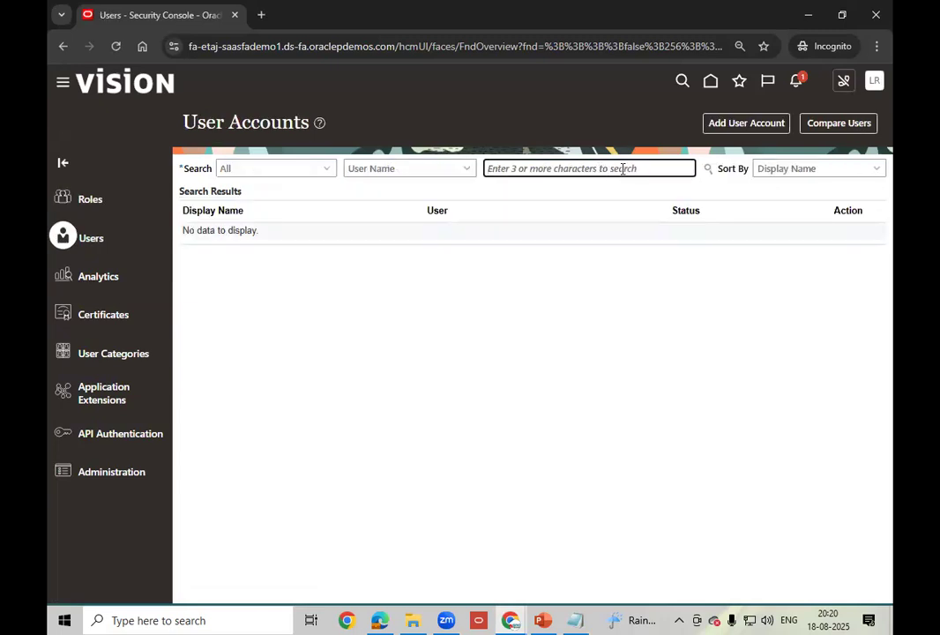
pyautogui.write('LT.ravi')
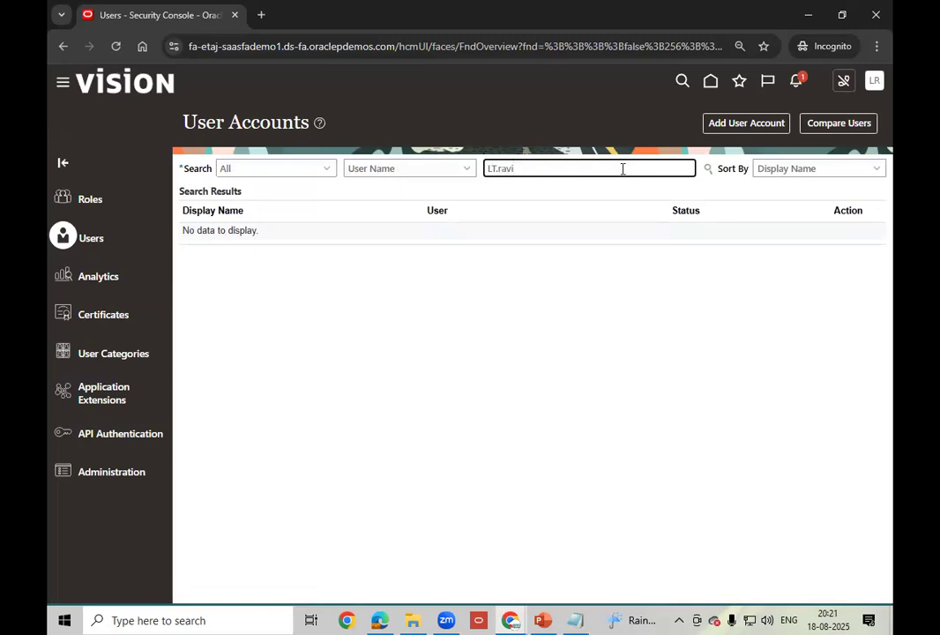
pyautogui.click(709, 168)
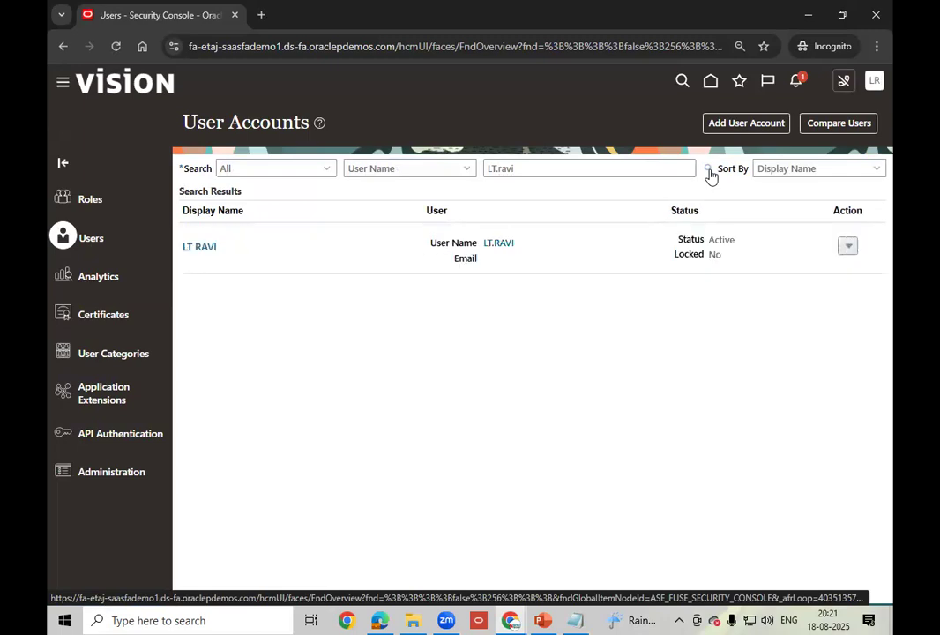
pyautogui.click(499, 244)
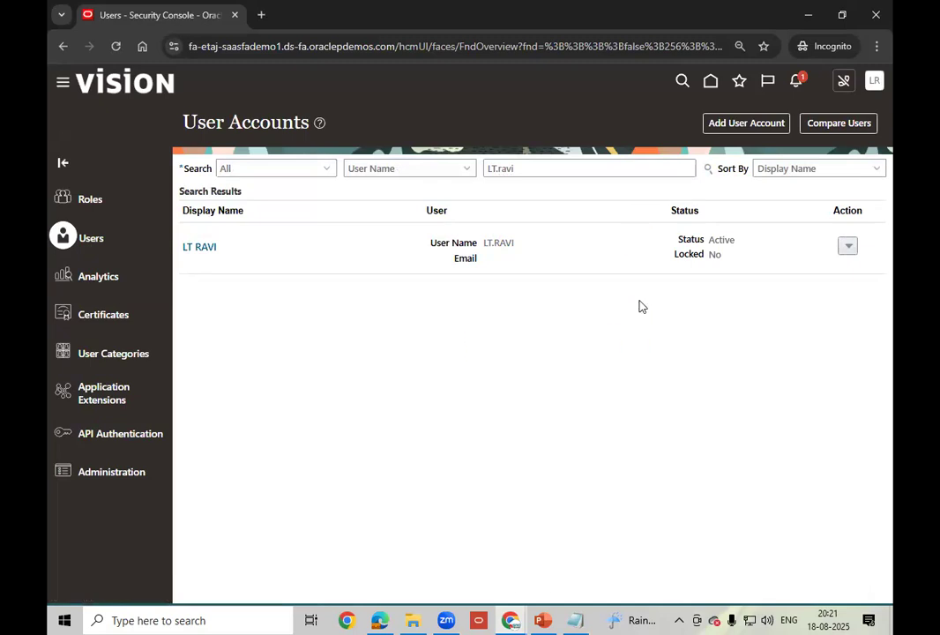
pyautogui.click(747, 123)
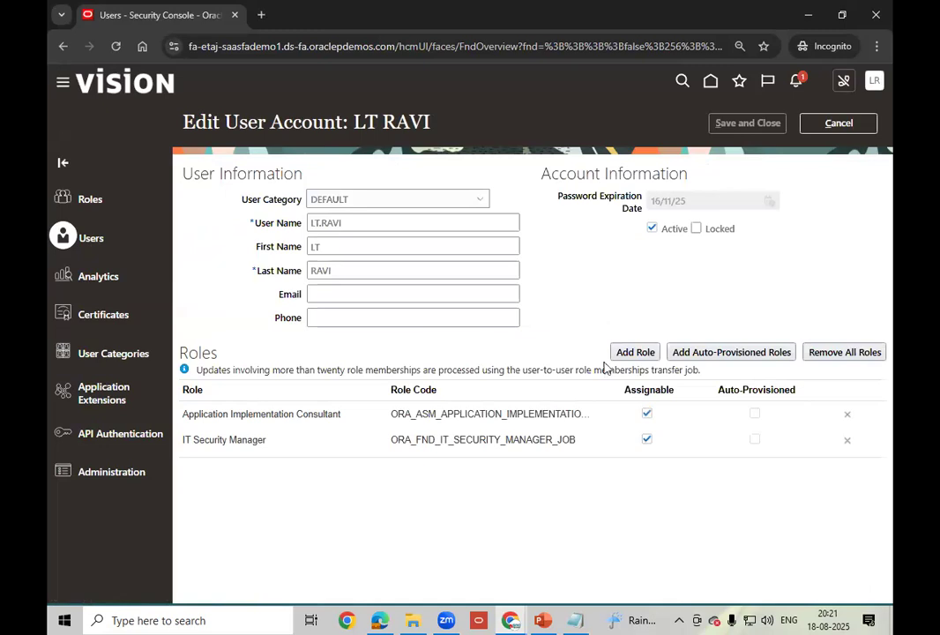
pyautogui.click(633, 354)
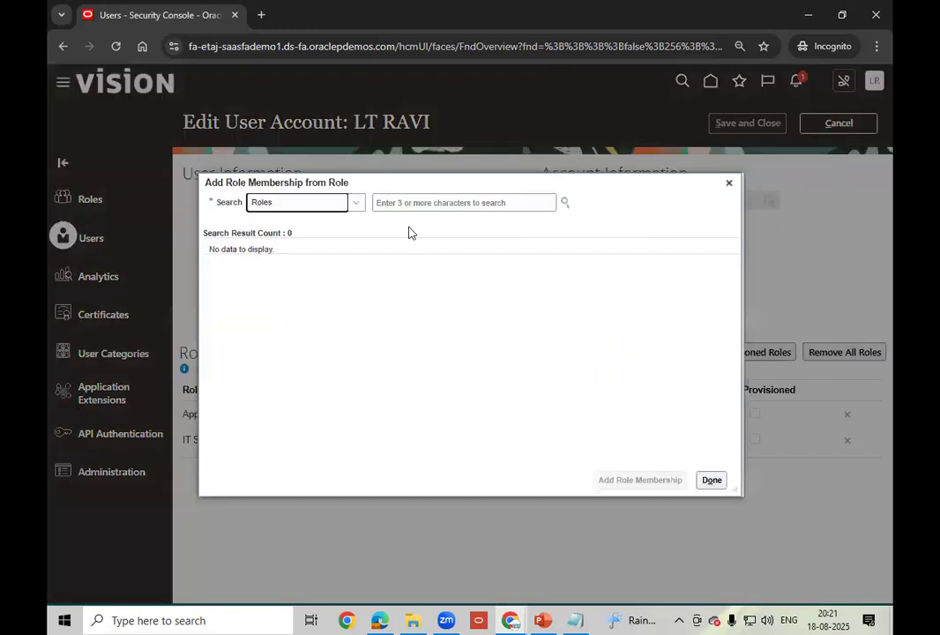
pyautogui.click(411, 203)
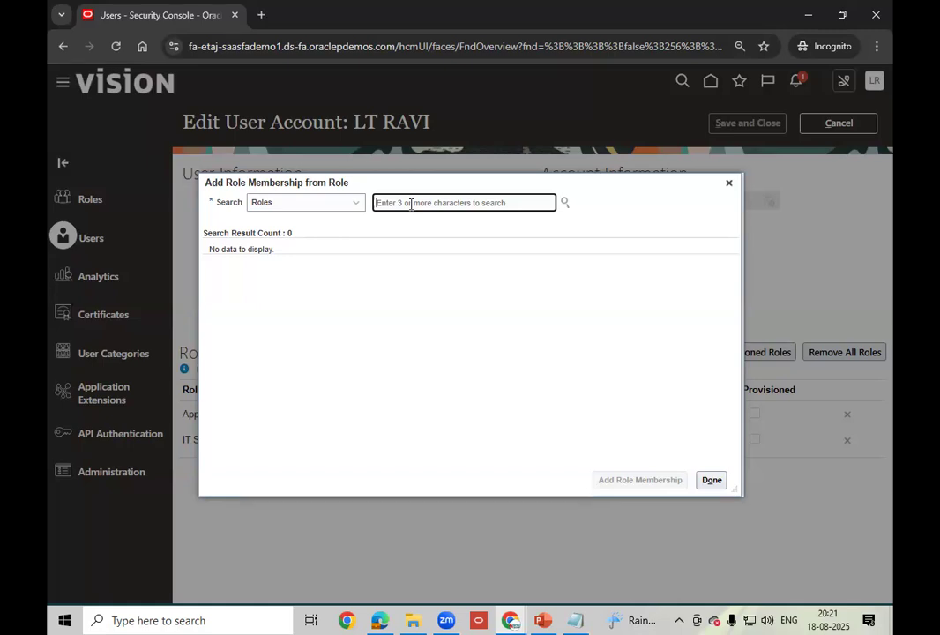
pyautogui.write('adva')
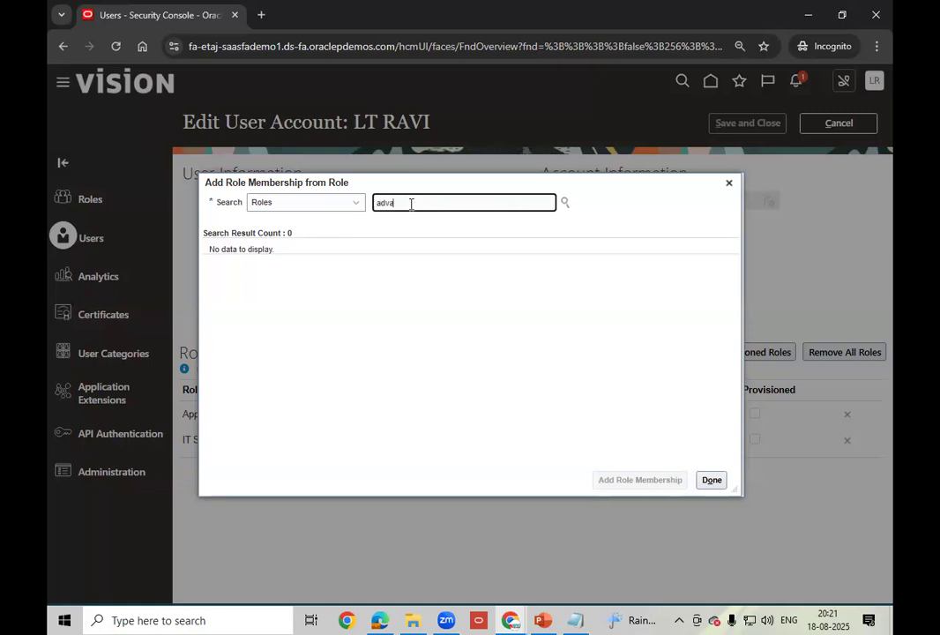
pyautogui.write('nced')
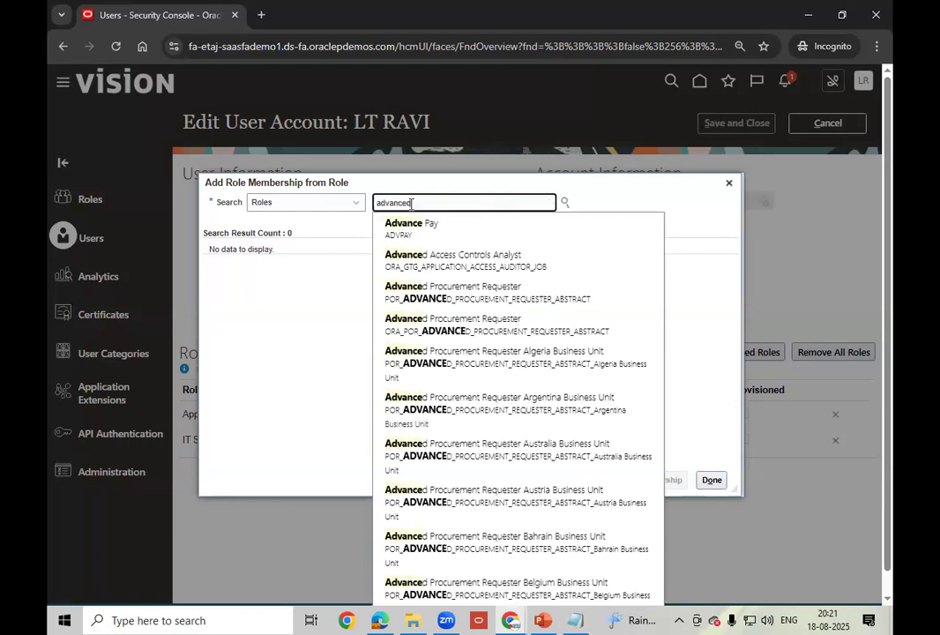
pyautogui.write(' proc')
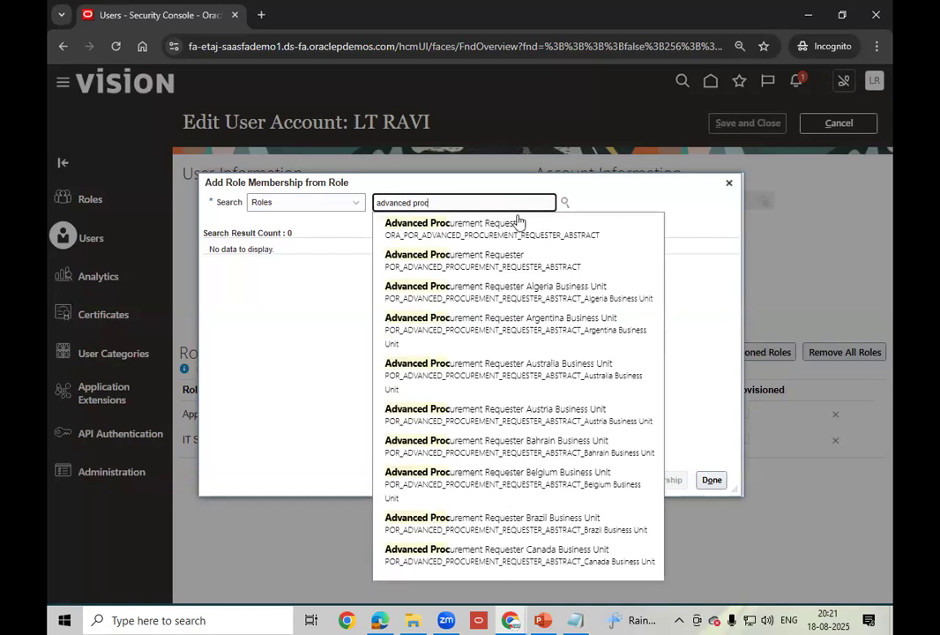
pyautogui.click(479, 229)
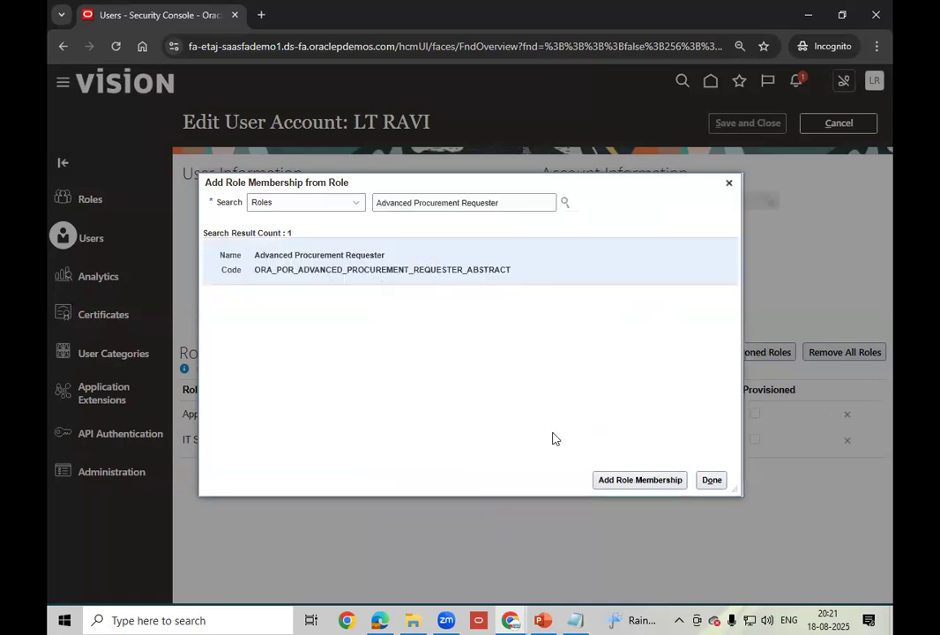
pyautogui.click(621, 482)
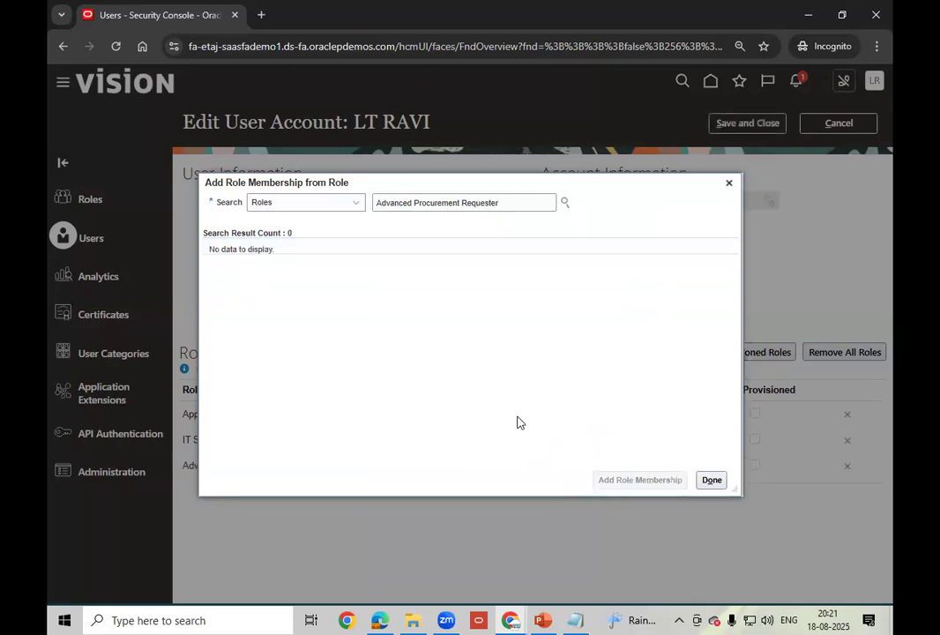
pyautogui.click(713, 481)
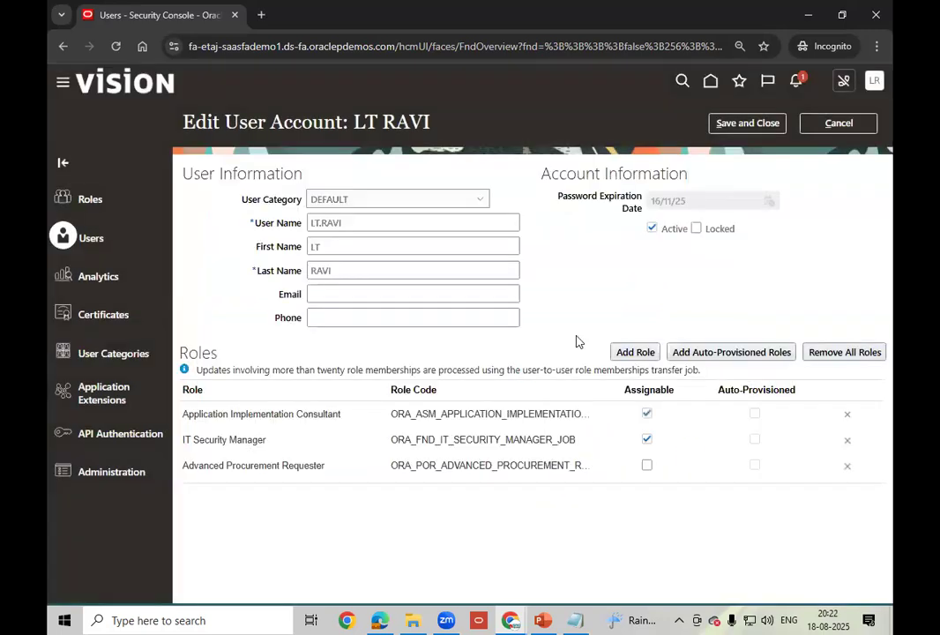
pyautogui.click(744, 126)
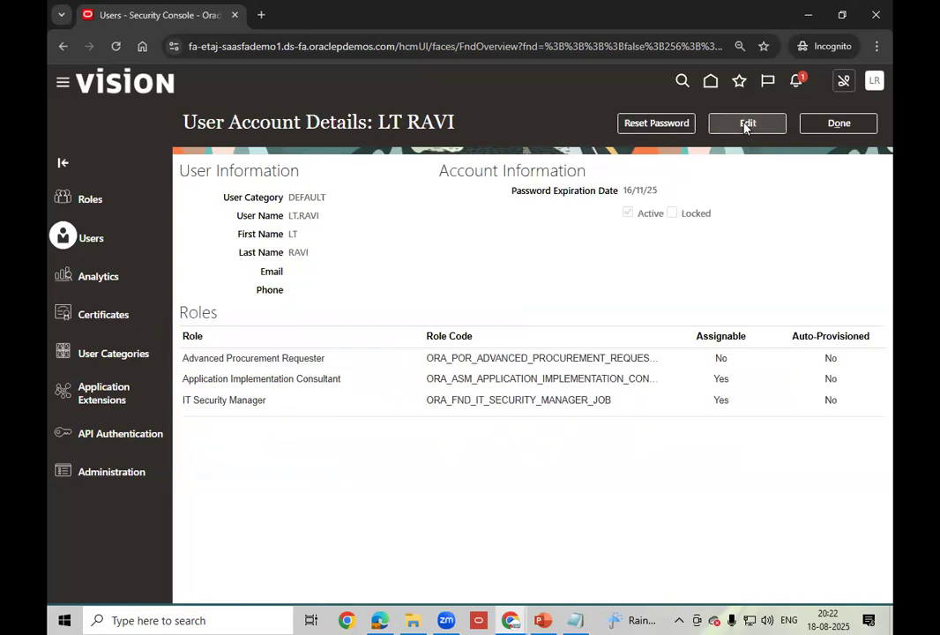
# - Leave the Security Console, return to the home page and page back to the first app groups
pyautogui.click(840, 125)
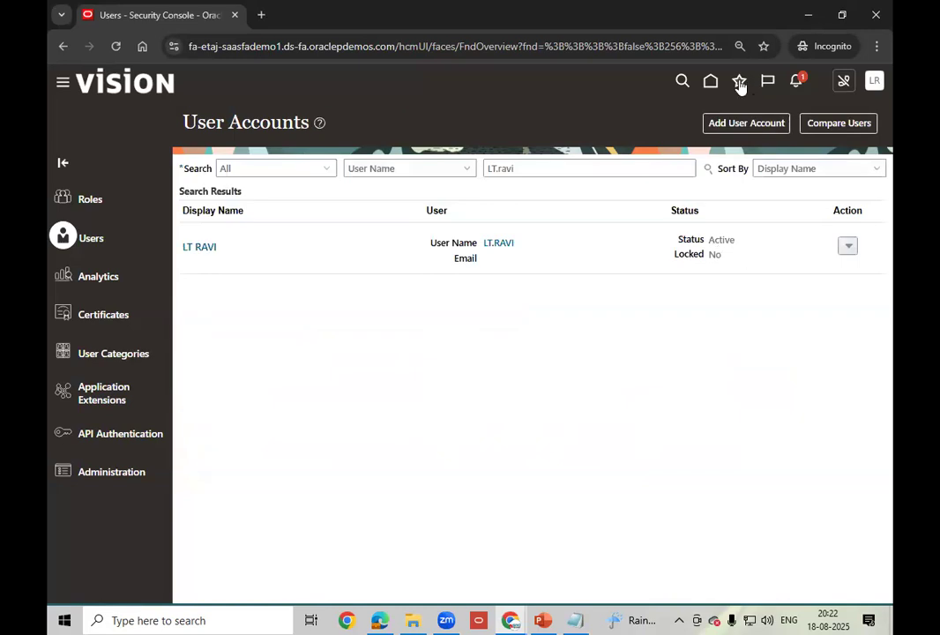
pyautogui.click(711, 82)
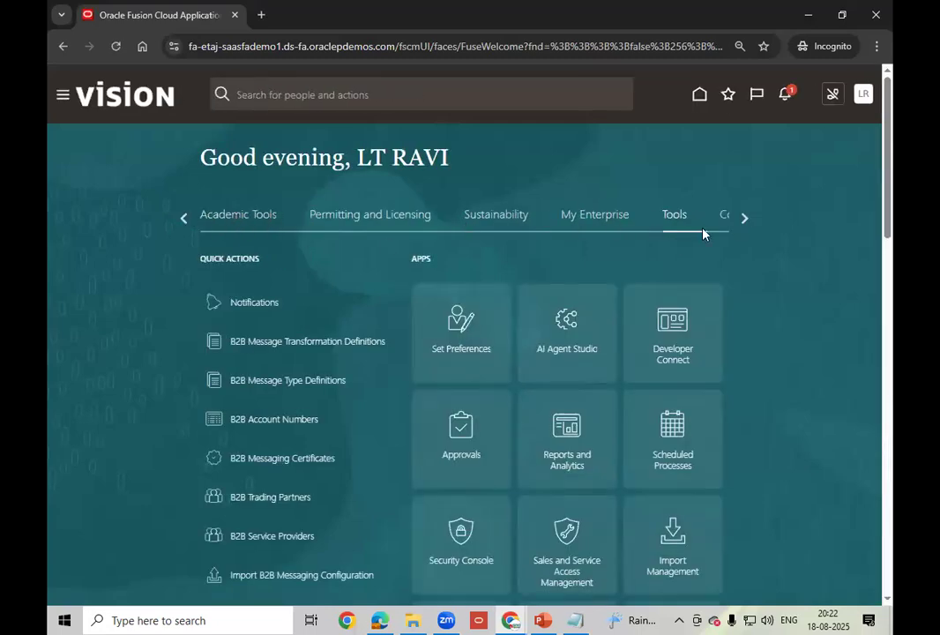
pyautogui.moveTo(470, 245); pyautogui.dragTo(99, 251)
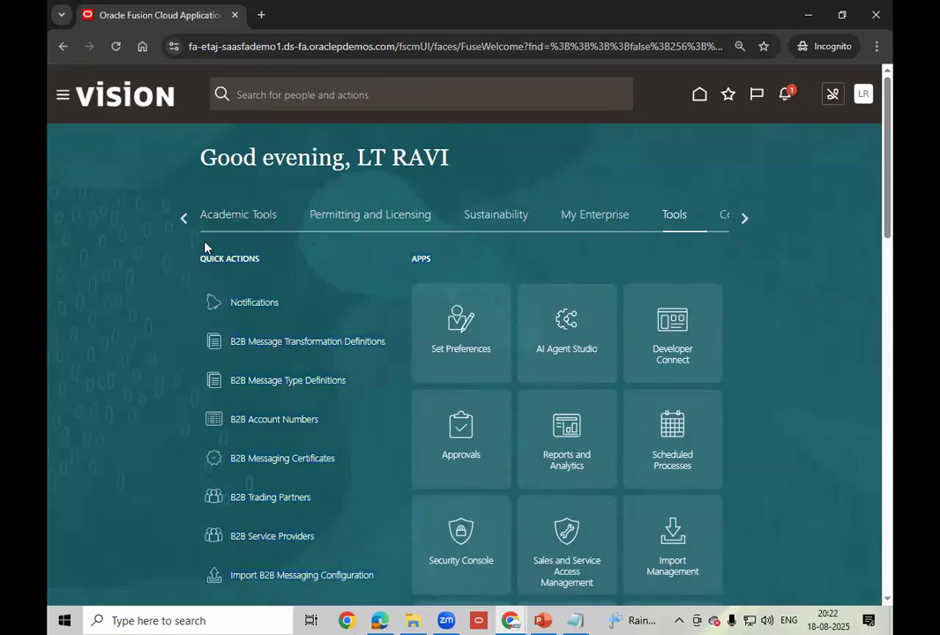
pyautogui.click(184, 219)
pyautogui.click(185, 219)
pyautogui.click(185, 219)
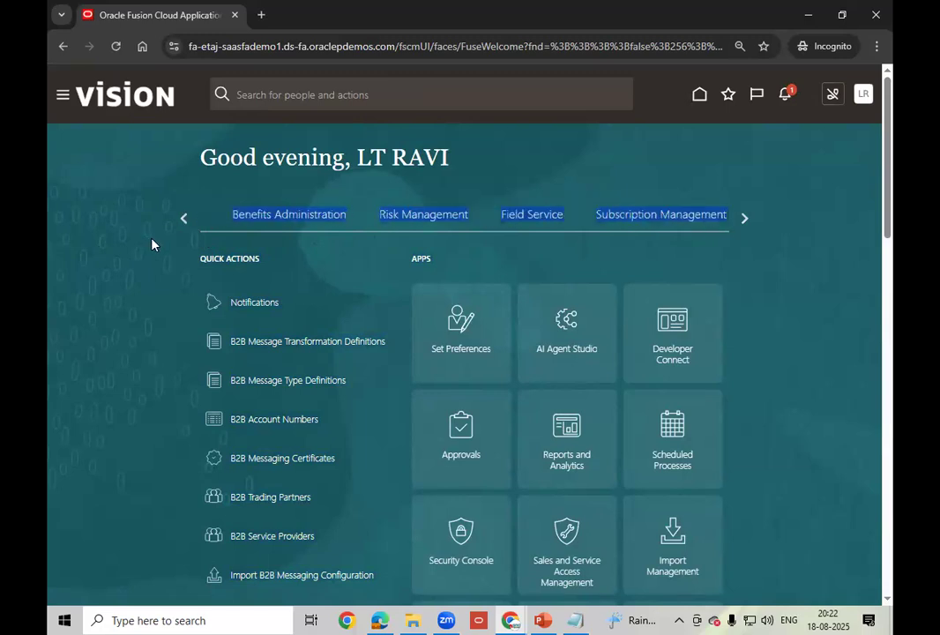
pyautogui.click(182, 219)
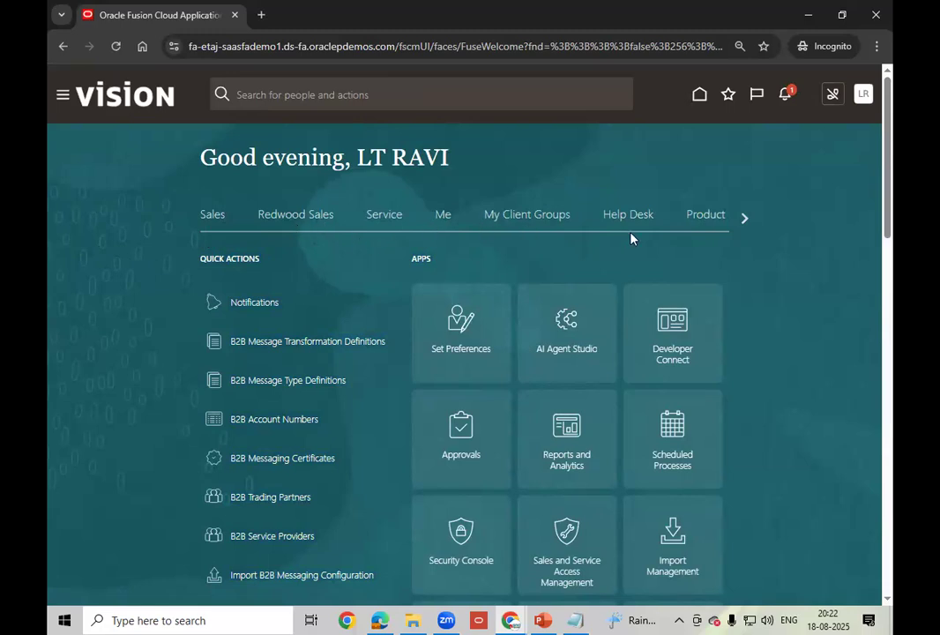
# - Page forward through the app groups to Others, then back to Sales
pyautogui.click(743, 220)
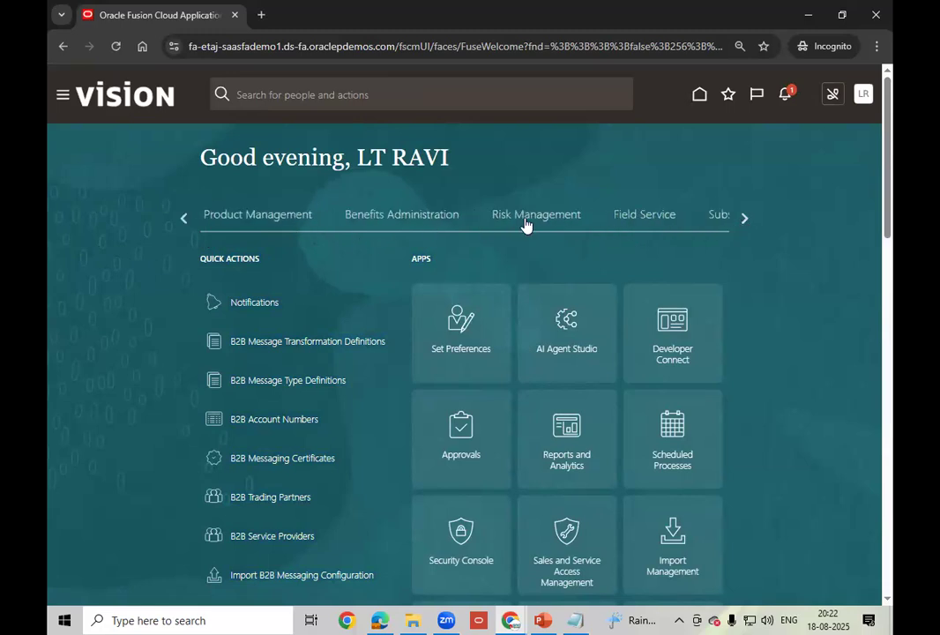
pyautogui.click(745, 219)
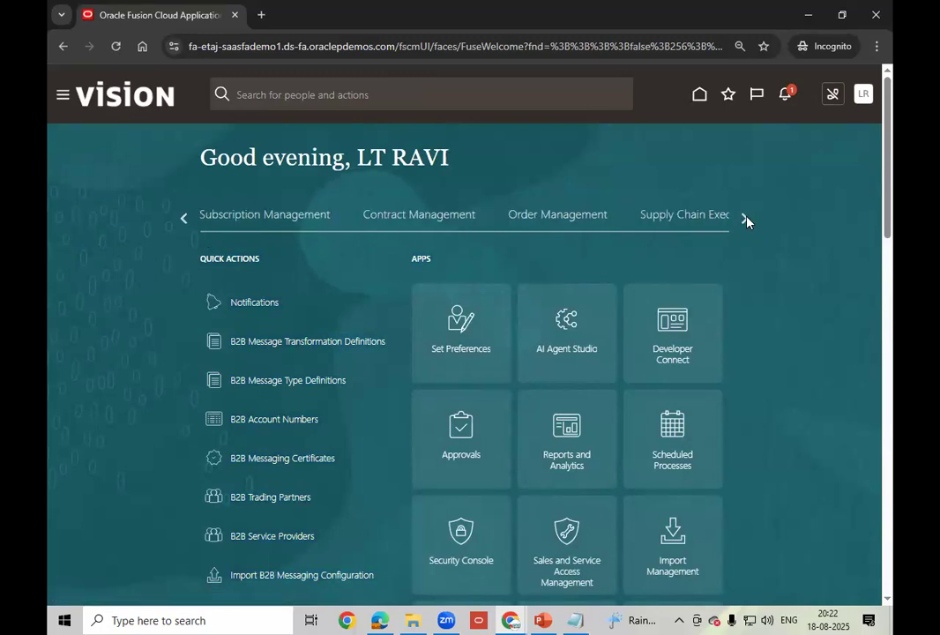
pyautogui.click(745, 220)
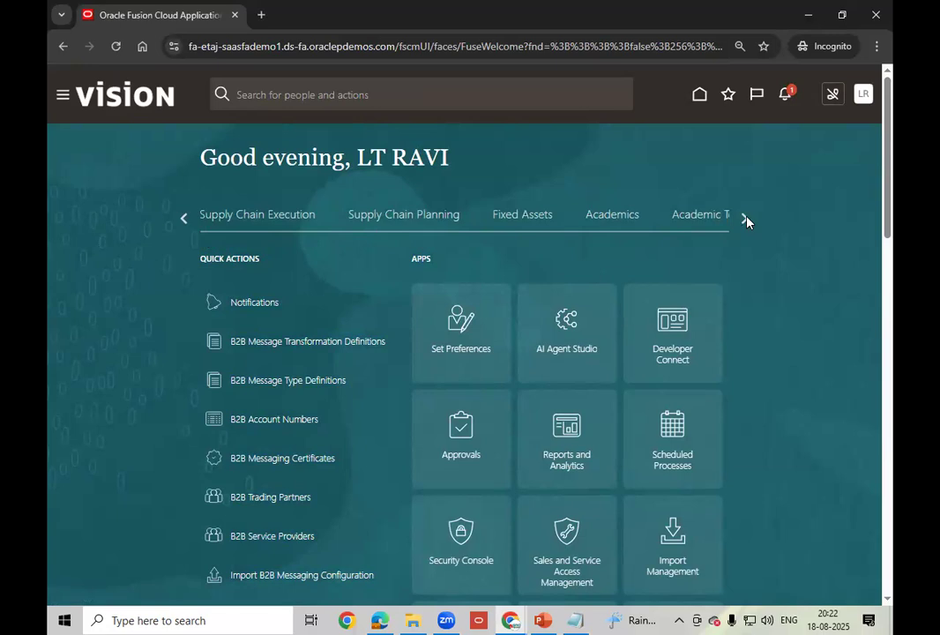
pyautogui.click(746, 220)
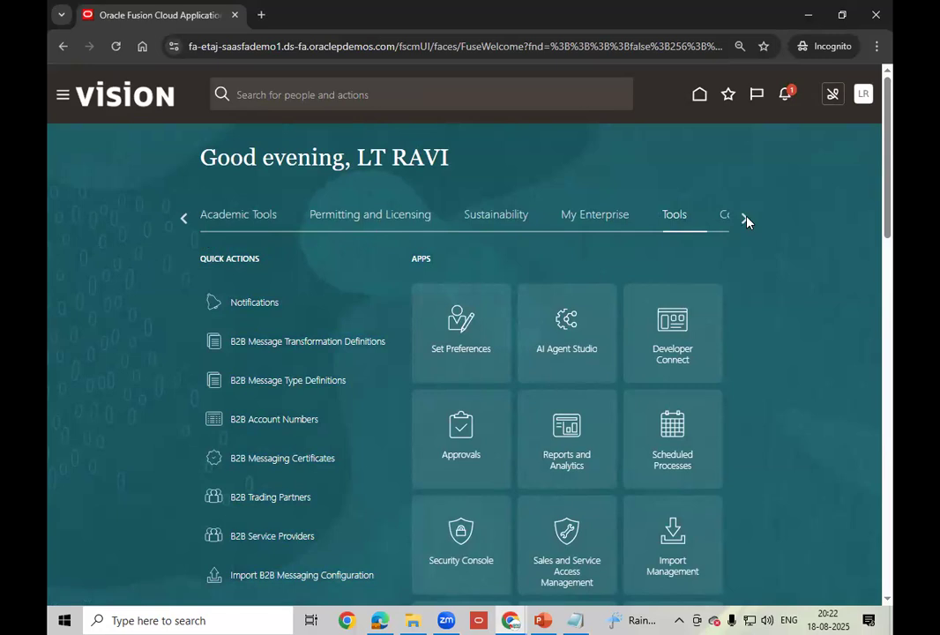
pyautogui.click(746, 220)
pyautogui.click(182, 218)
pyautogui.click(182, 219)
pyautogui.click(183, 219)
pyautogui.click(182, 219)
pyautogui.click(183, 219)
pyautogui.click(183, 219)
pyautogui.click(182, 219)
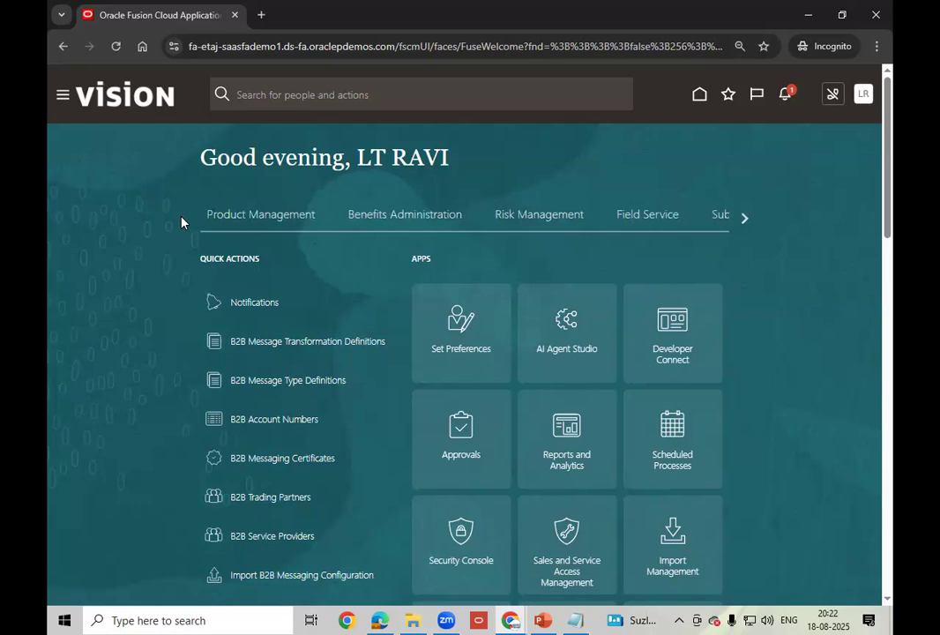
pyautogui.click(865, 97)
pyautogui.click(841, 125)
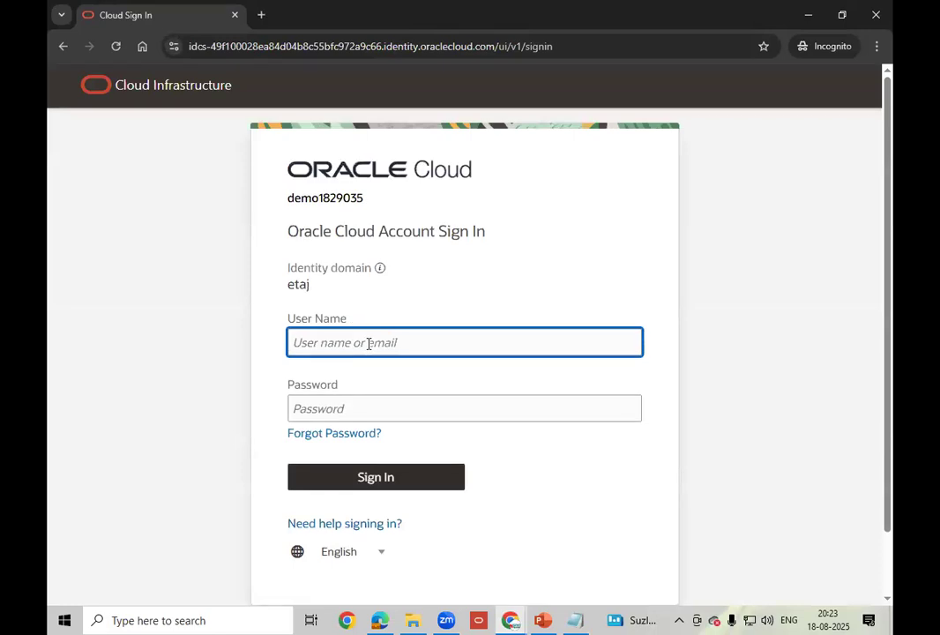
pyautogui.write('lt.ravi')
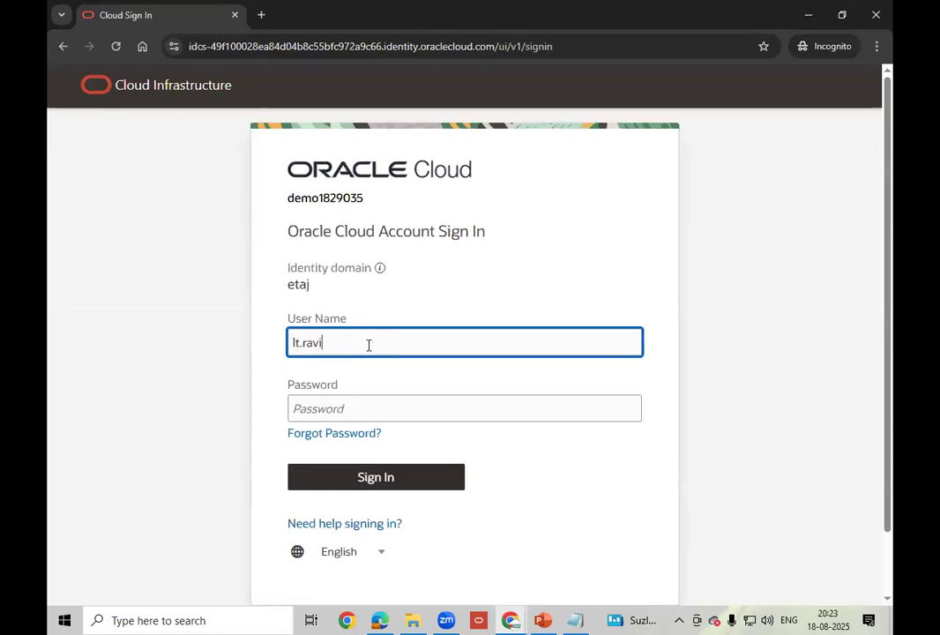
pyautogui.press('Tab')
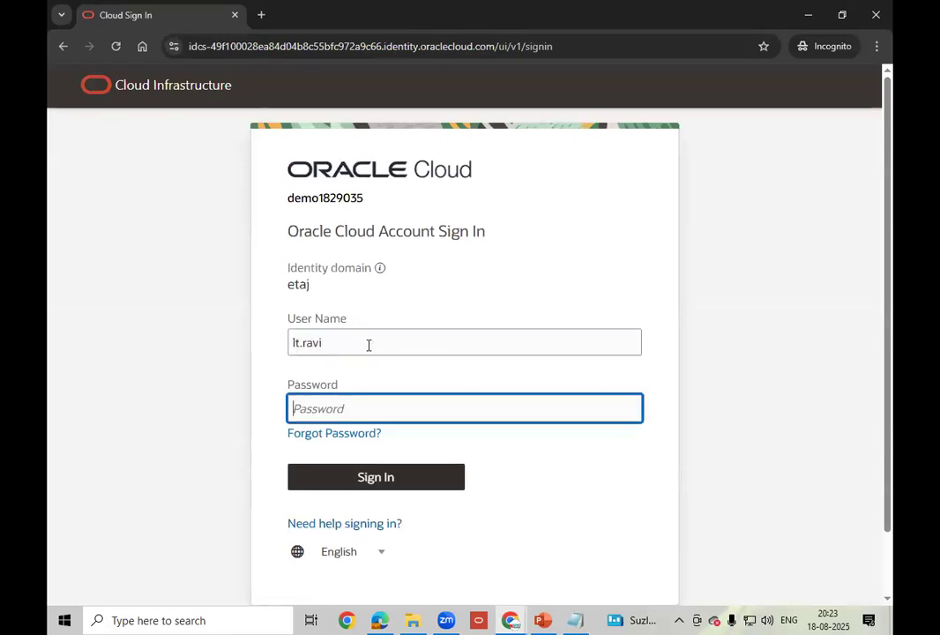
pyautogui.write('••••••••••')
pyautogui.click(377, 481)
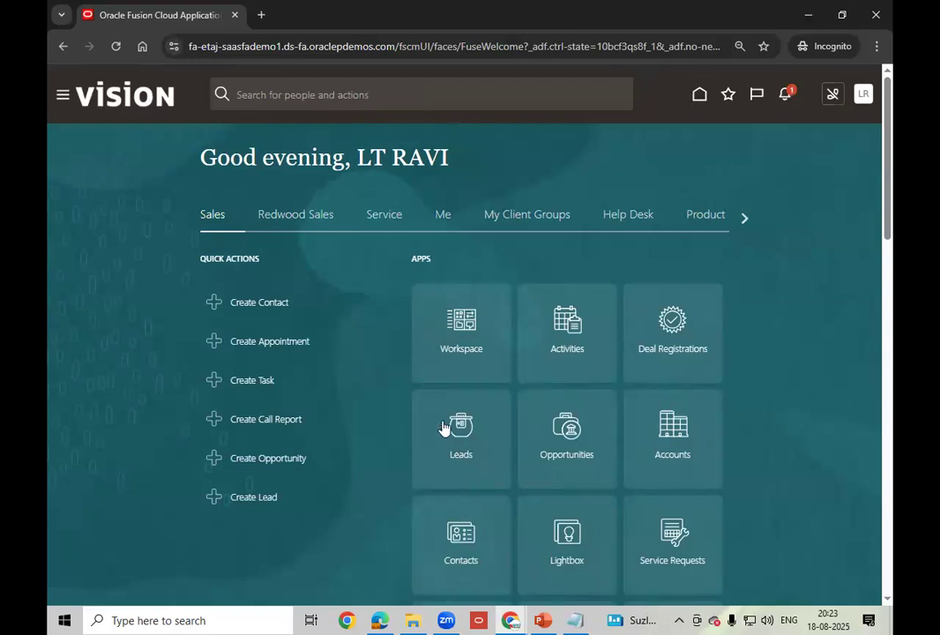
pyautogui.click(746, 220)
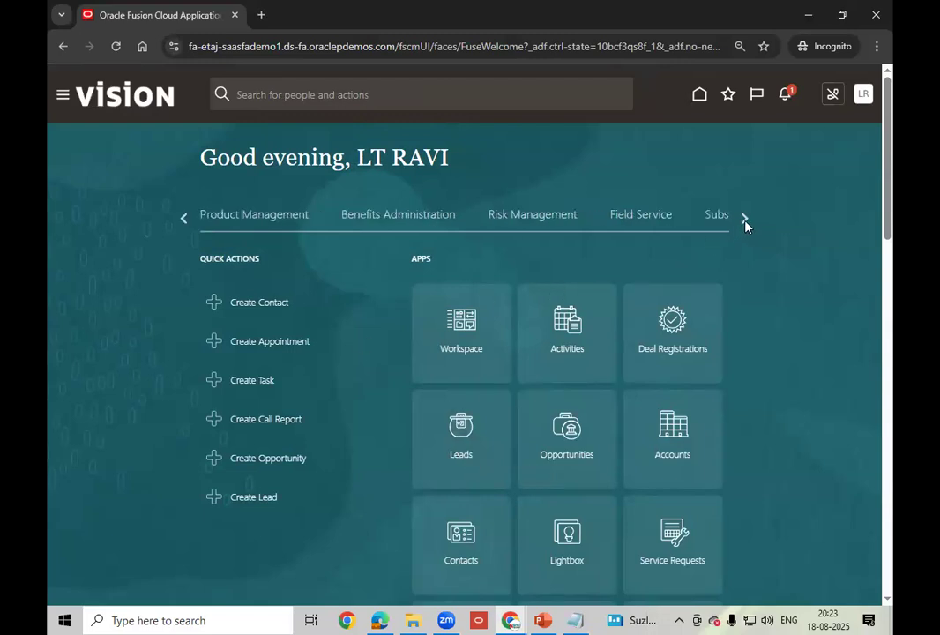
pyautogui.click(745, 220)
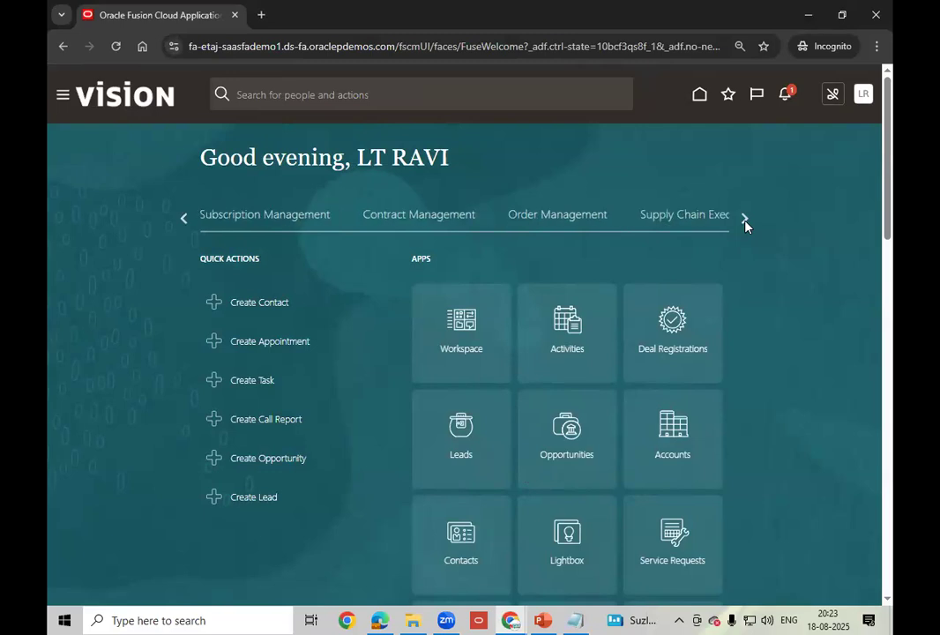
# - Page to the last app groups and open the Apps page for choosing which apps show
pyautogui.click(746, 220)
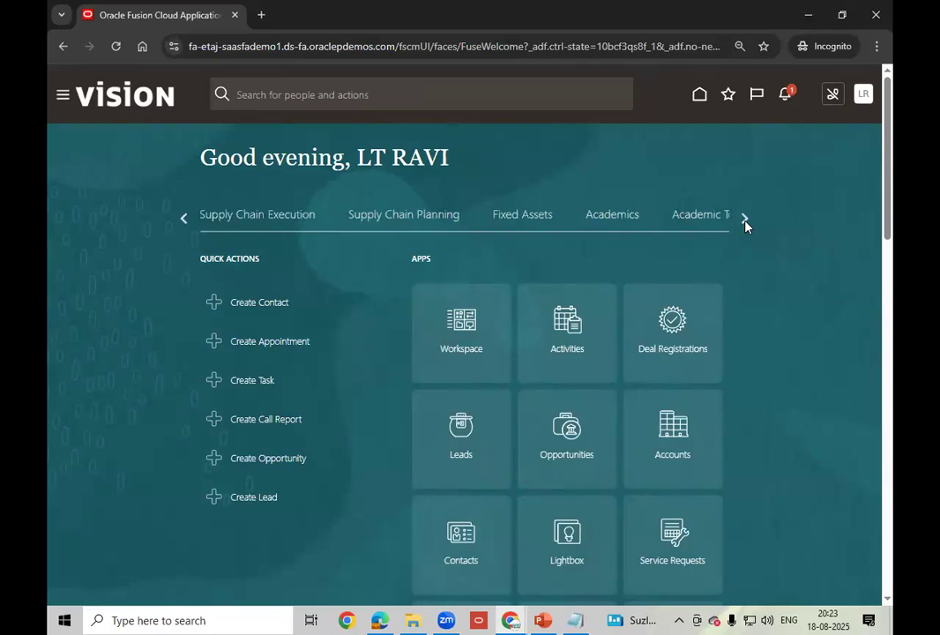
pyautogui.click(745, 221)
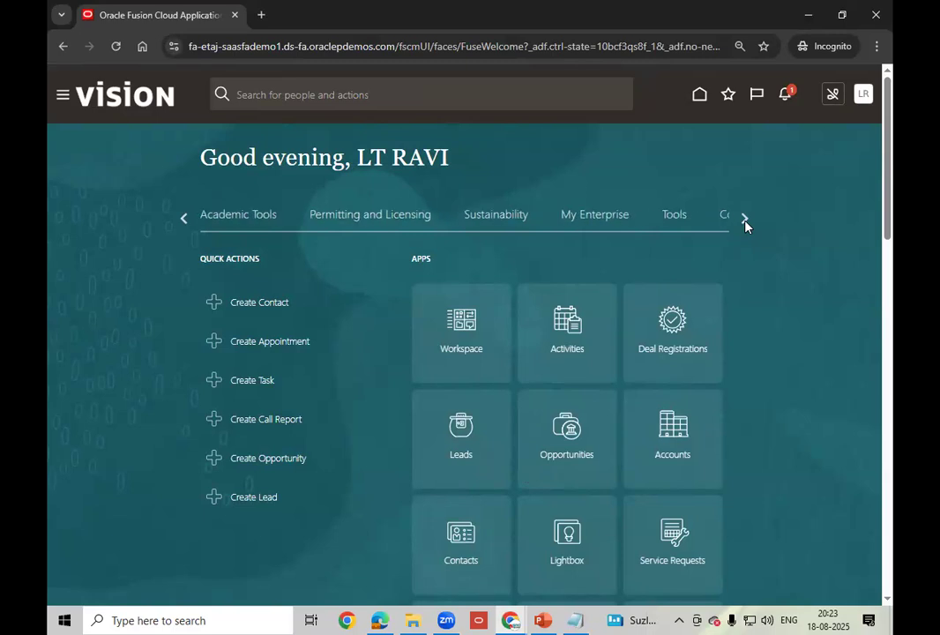
pyautogui.click(745, 221)
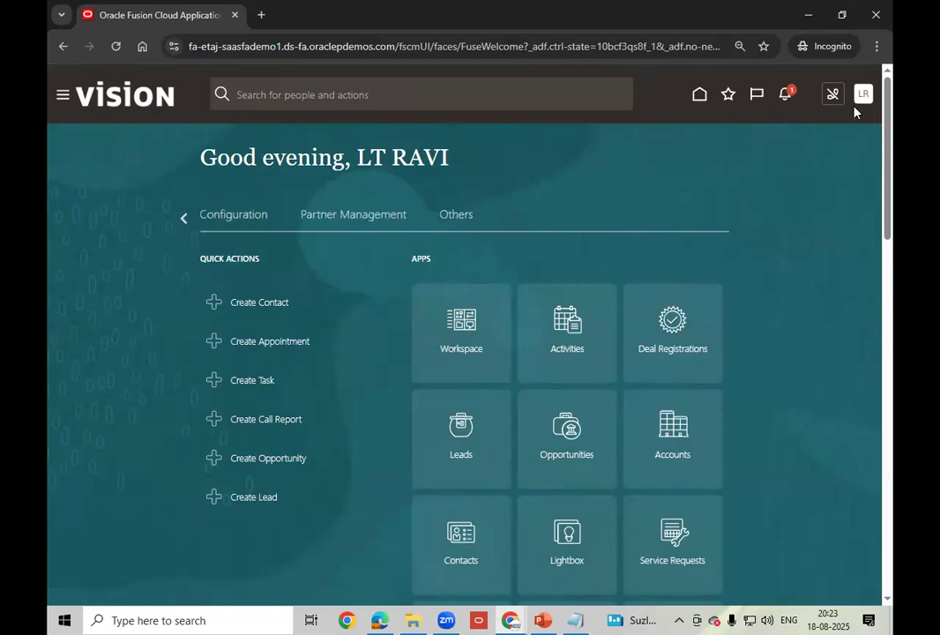
pyautogui.scroll(-3, 723, 271)
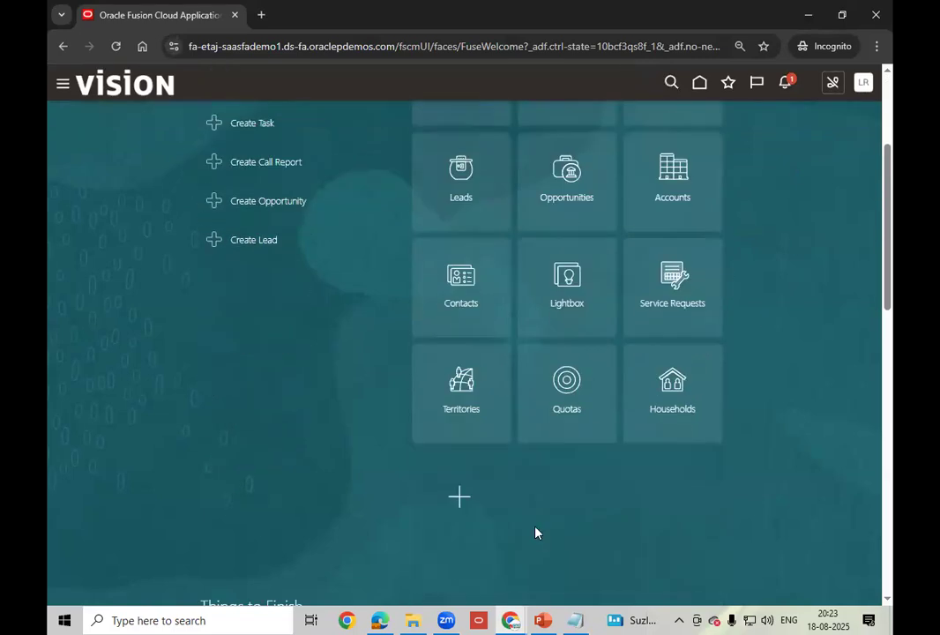
pyautogui.click(460, 501)
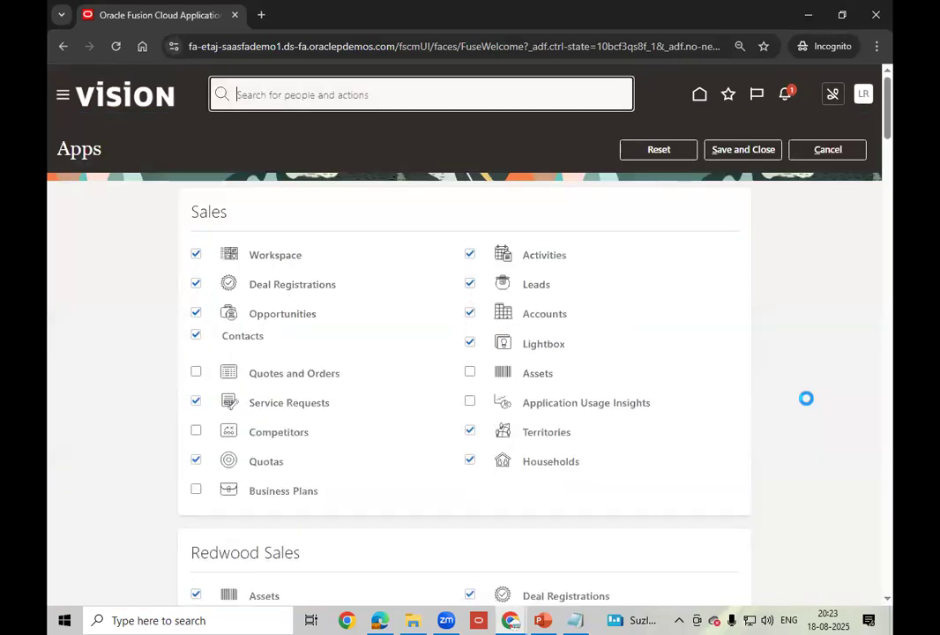
# - Review every section of the Apps page, then sign out of the session
pyautogui.scroll(-6, 808, 403)
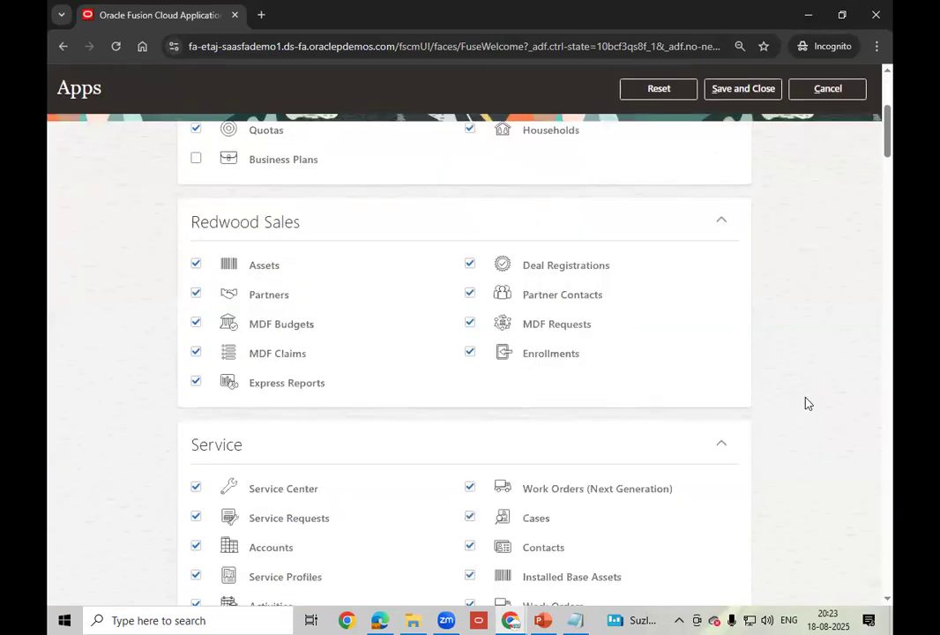
pyautogui.scroll(-7, 805, 403)
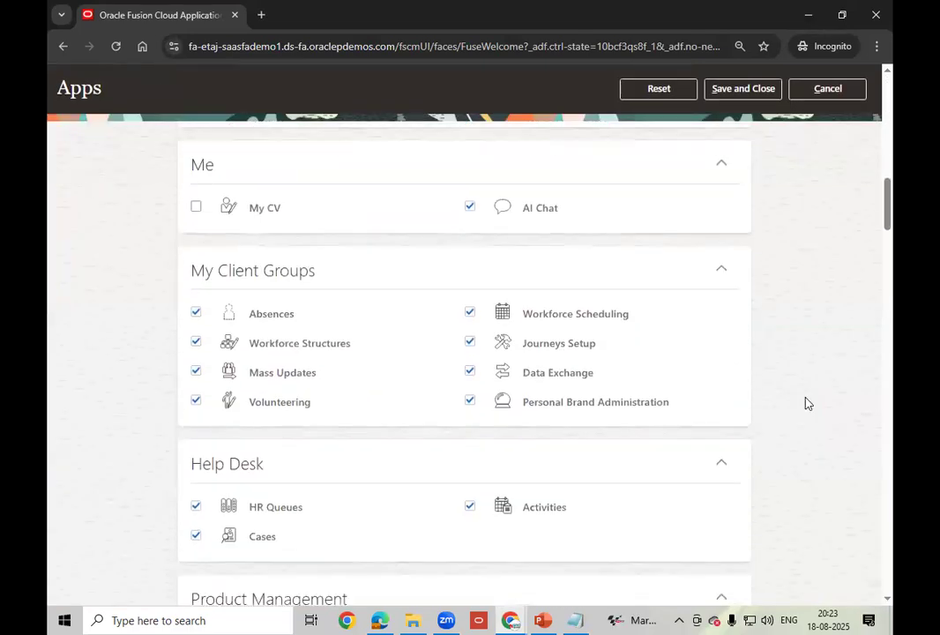
pyautogui.scroll(-3, 791, 409)
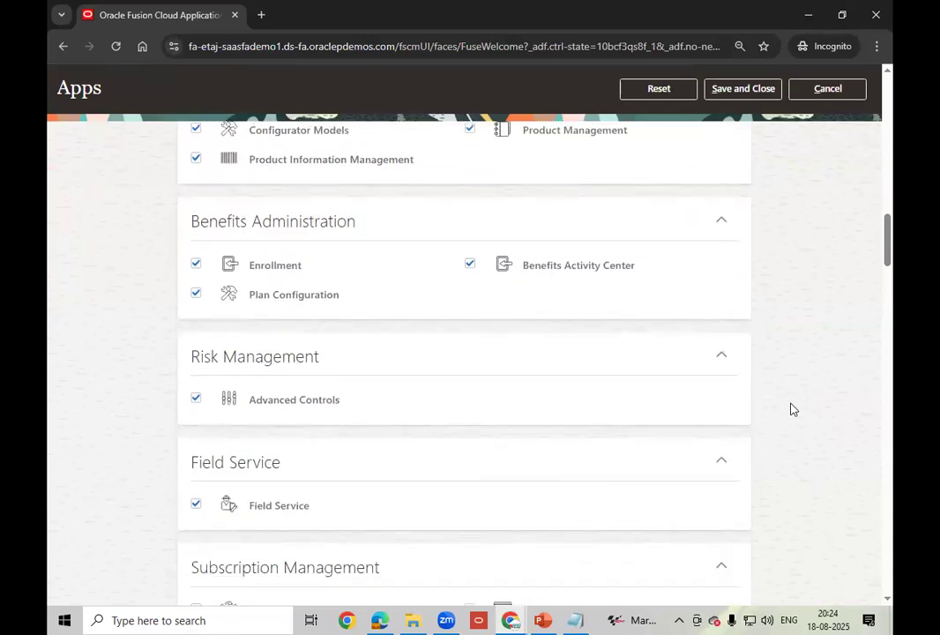
pyautogui.scroll(-6, 791, 409)
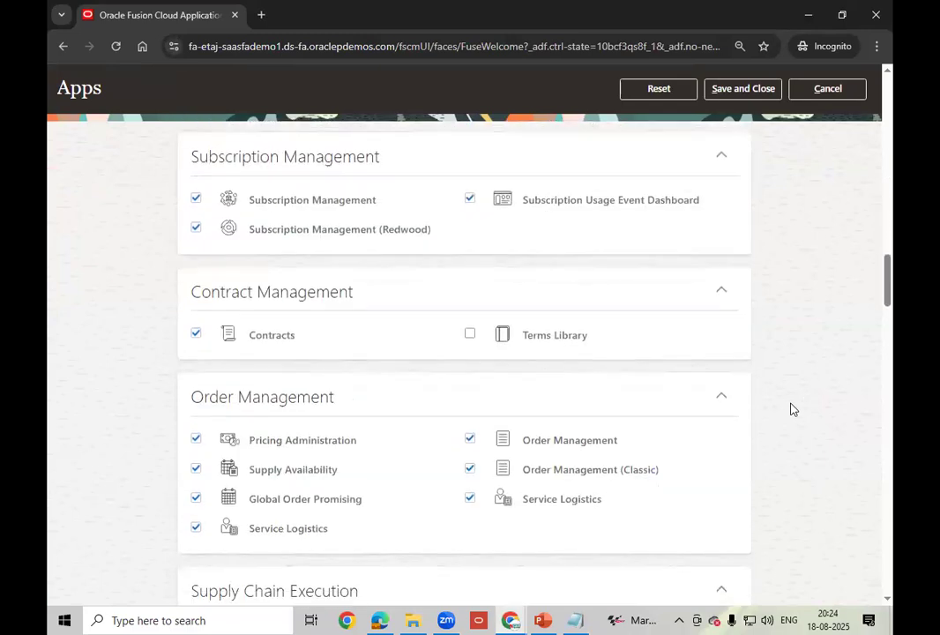
pyautogui.scroll(-8, 791, 409)
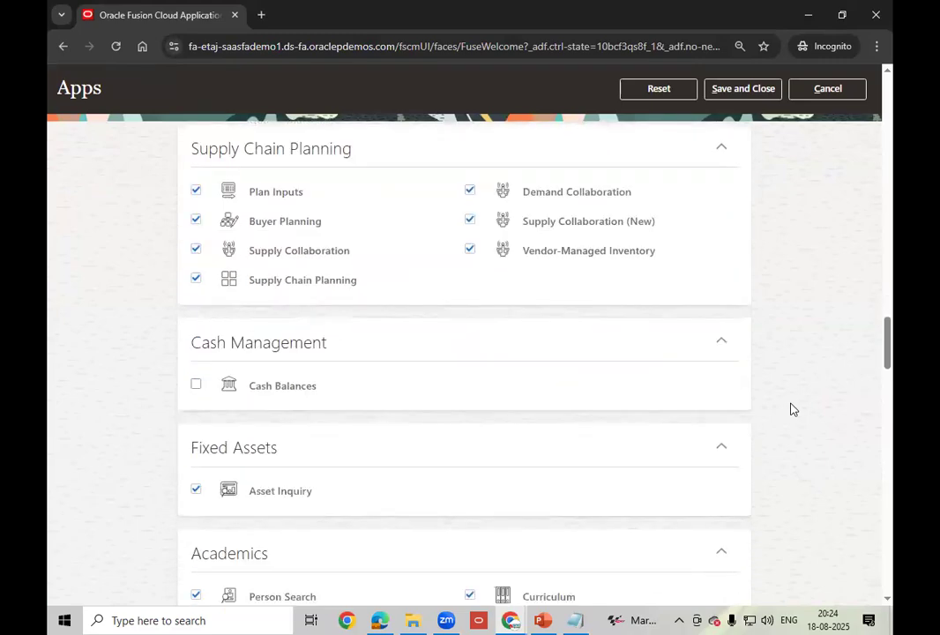
pyautogui.scroll(-8, 791, 410)
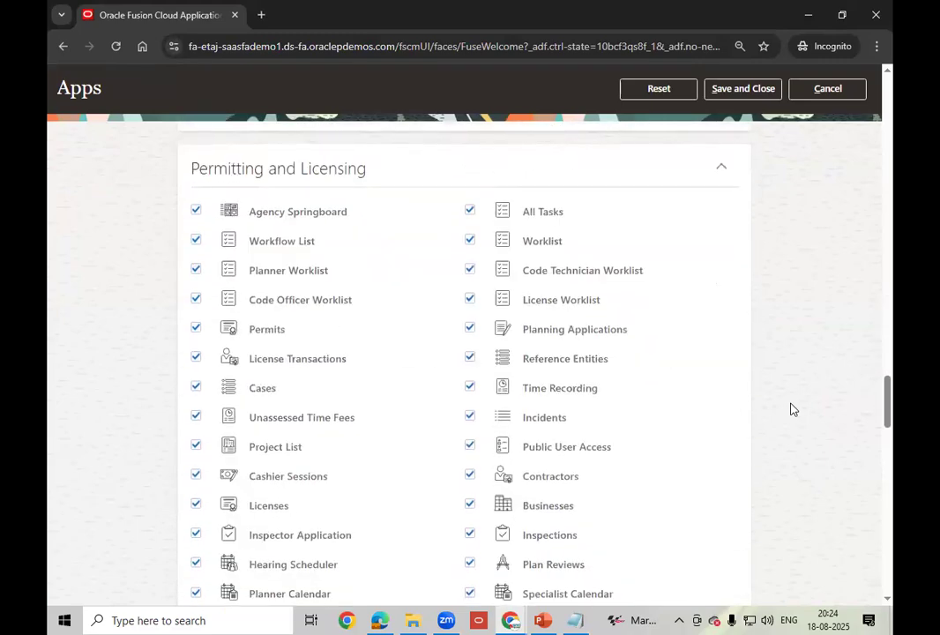
pyautogui.scroll(-10, 791, 410)
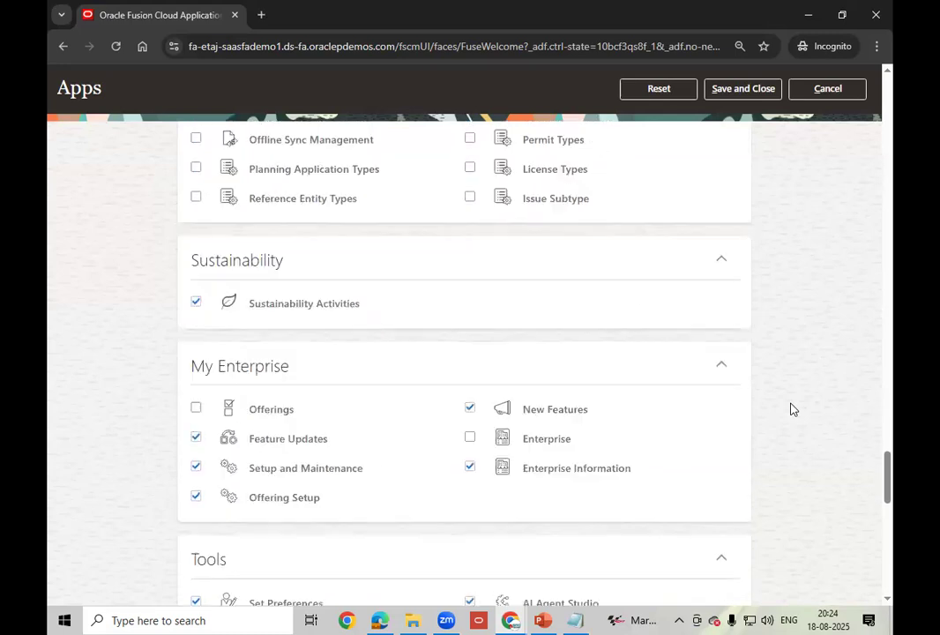
pyautogui.scroll(-3, 791, 409)
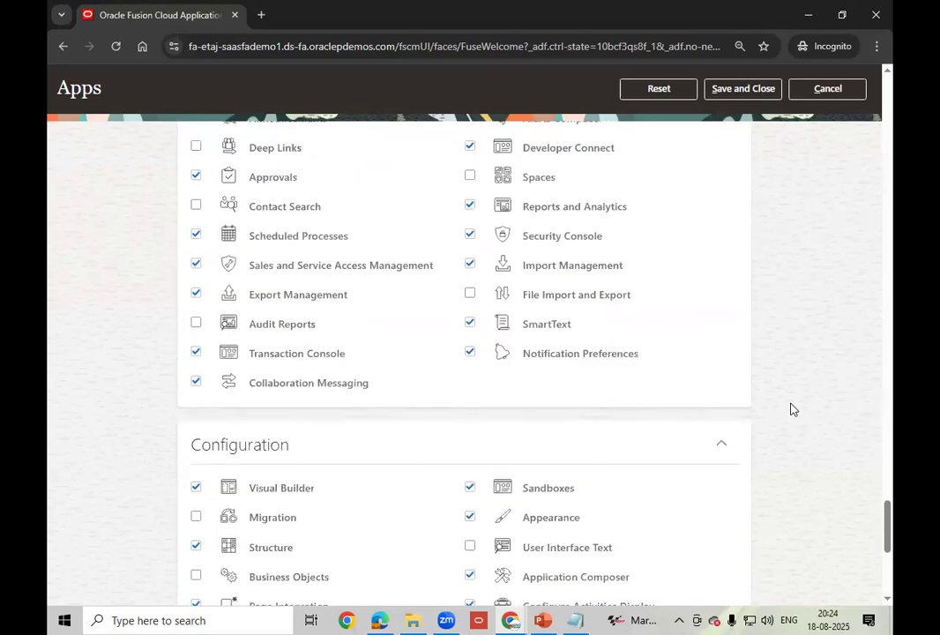
pyautogui.scroll(-5, 791, 409)
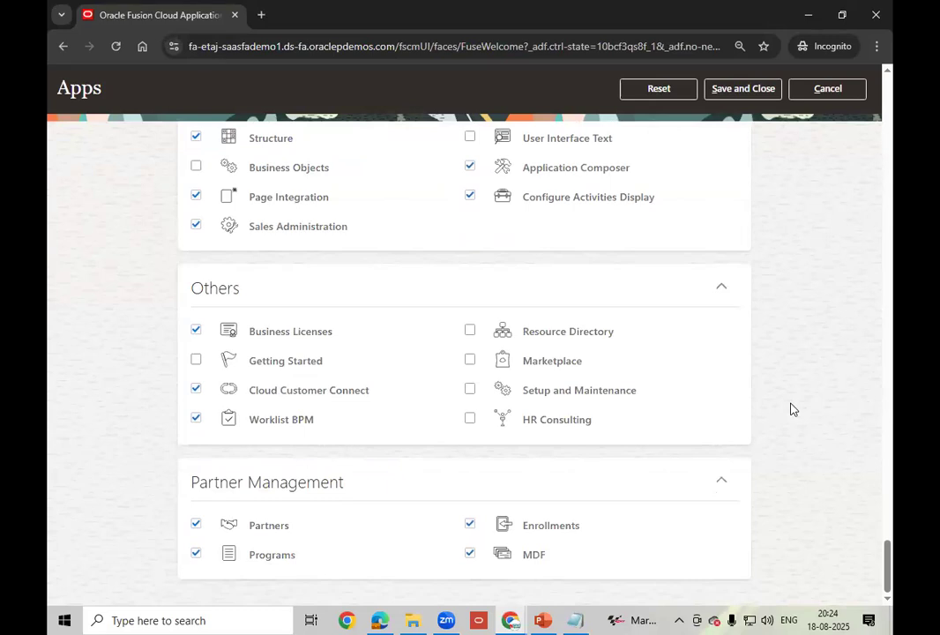
pyautogui.scroll(10, 791, 409)
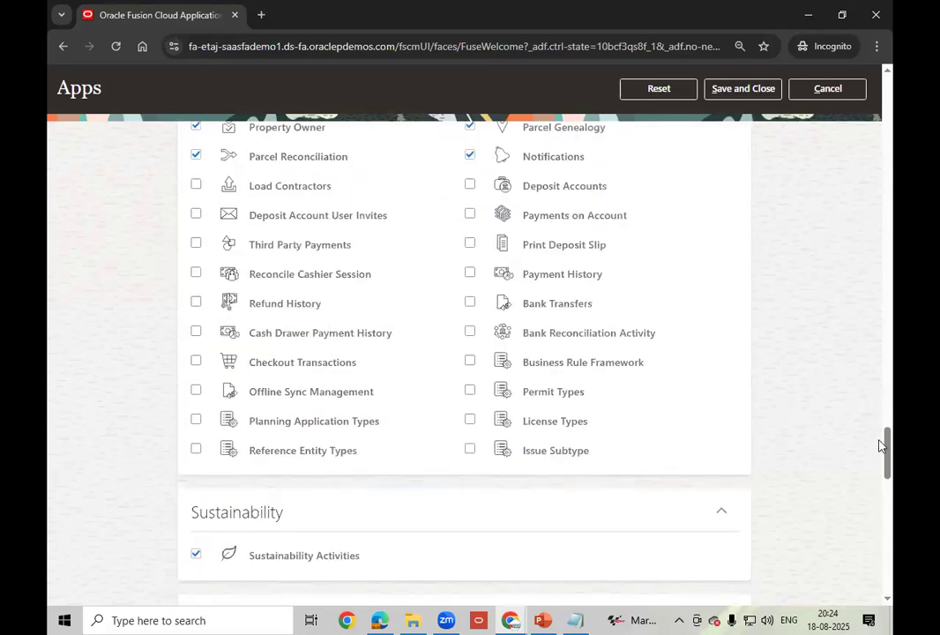
pyautogui.moveTo(887, 445); pyautogui.dragTo(893, 56)
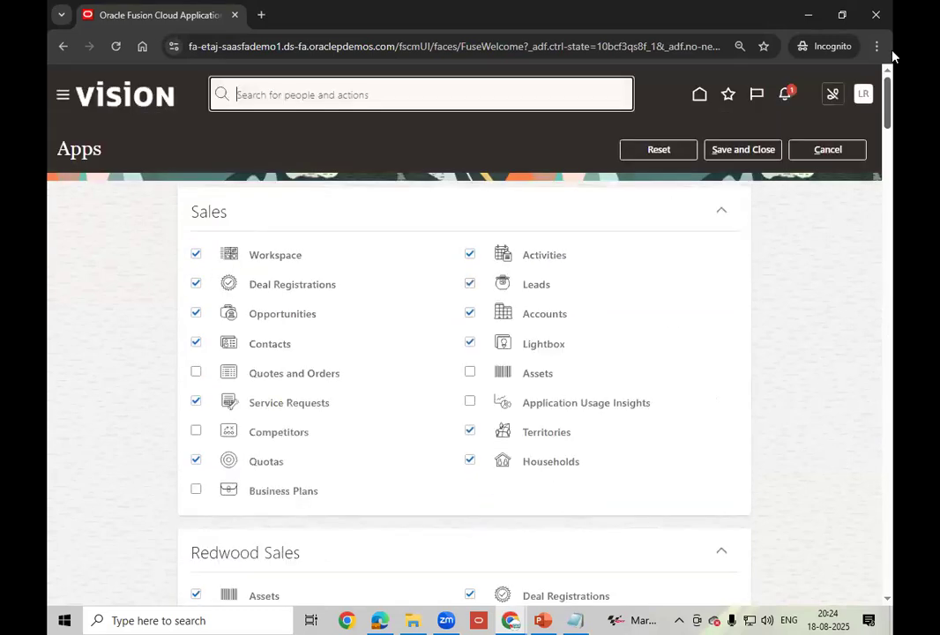
pyautogui.click(863, 99)
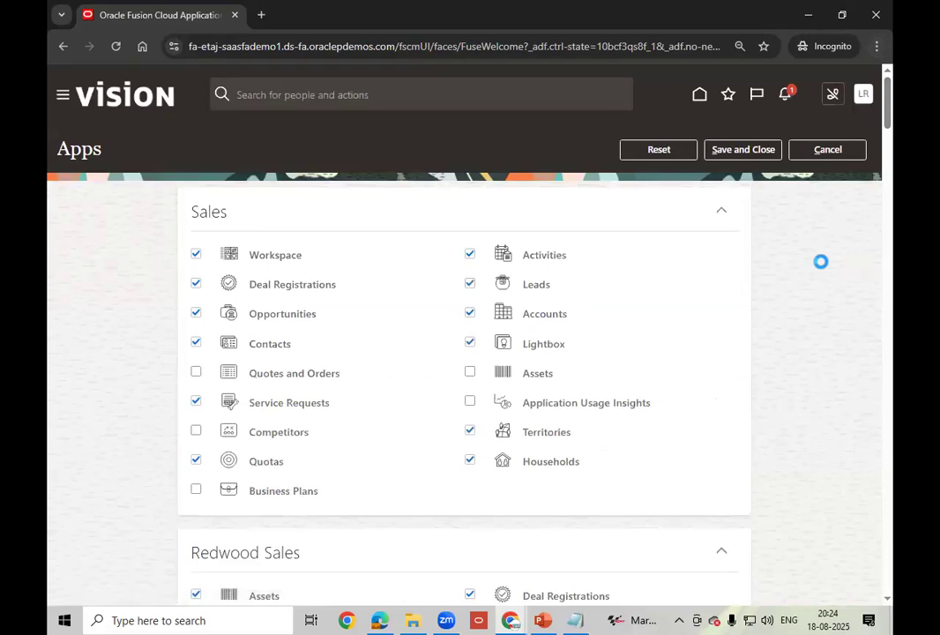
pyautogui.click(839, 126)
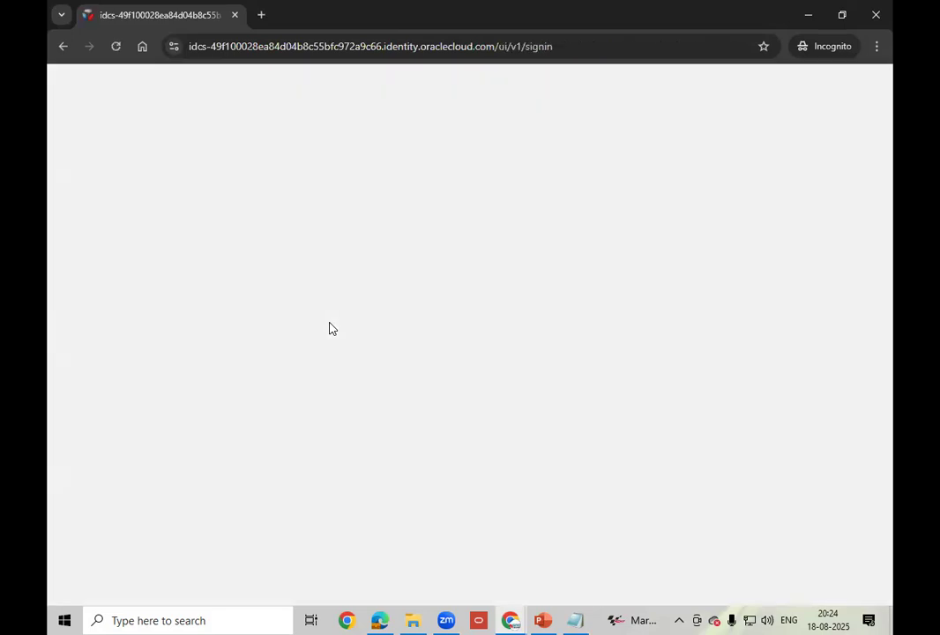
pyautogui.click(116, 46)
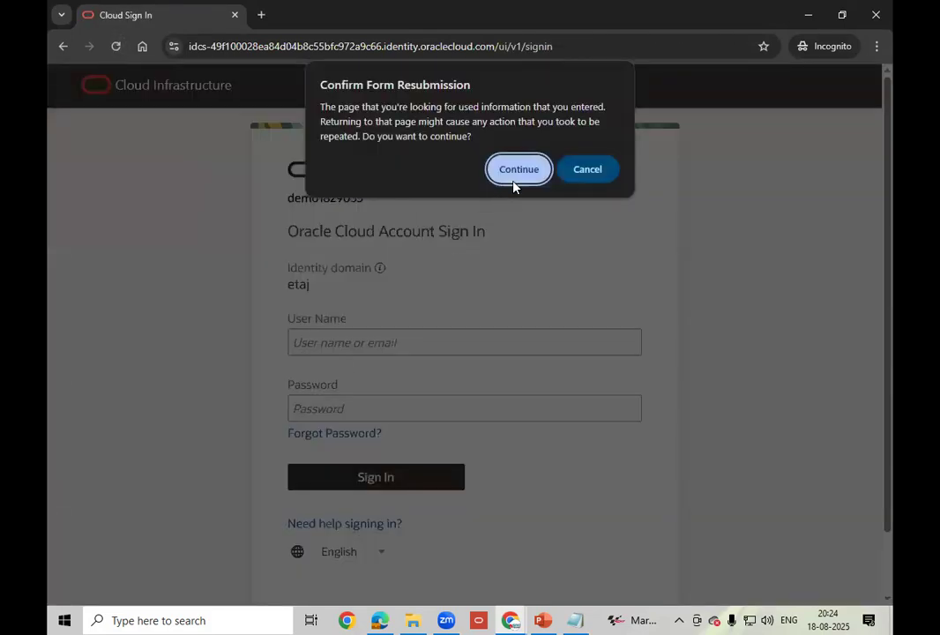
pyautogui.click(514, 182)
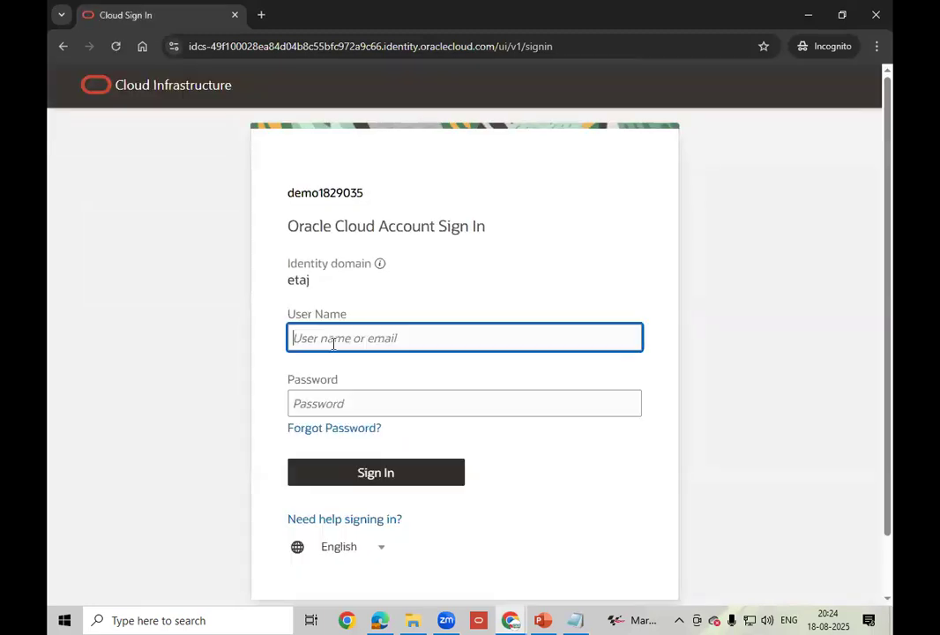
pyautogui.write('lt.ravi')
pyautogui.press('Tab')
pyautogui.write('•••••••')
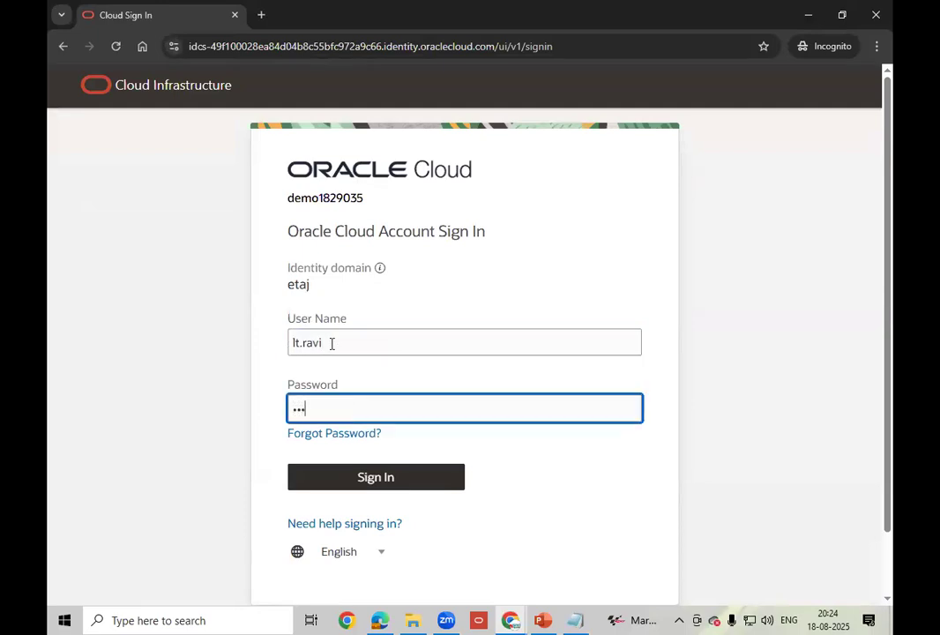
pyautogui.write('••••')
pyautogui.click(371, 486)
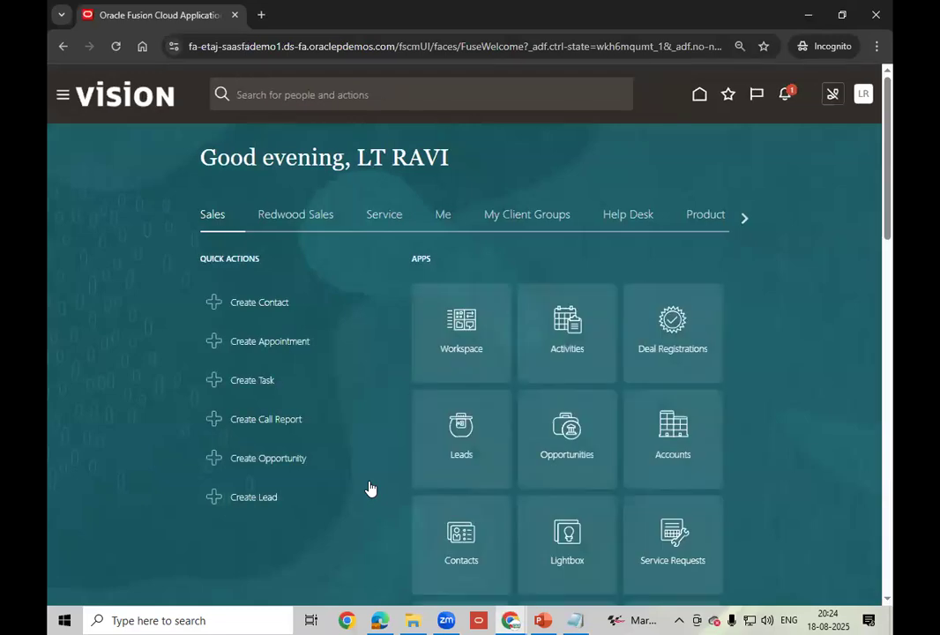
# - Page through the home-page area tabs to the last set and back one
pyautogui.click(743, 219)
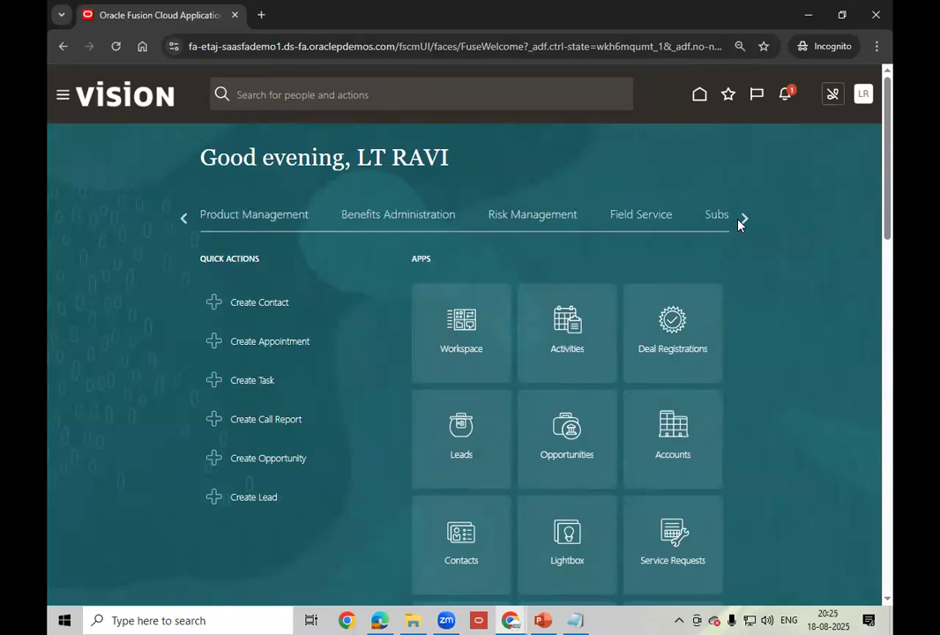
pyautogui.click(739, 224)
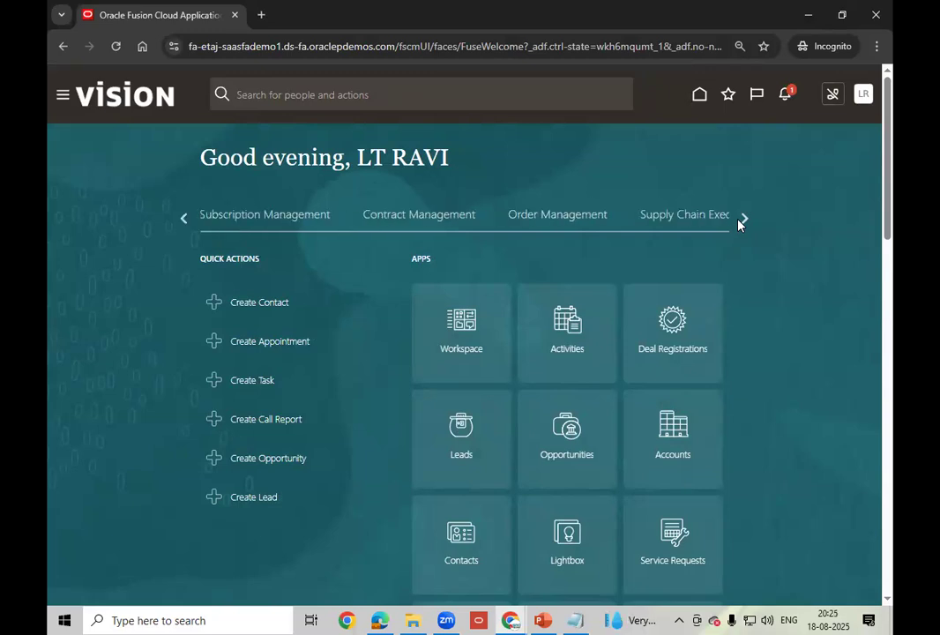
pyautogui.click(746, 221)
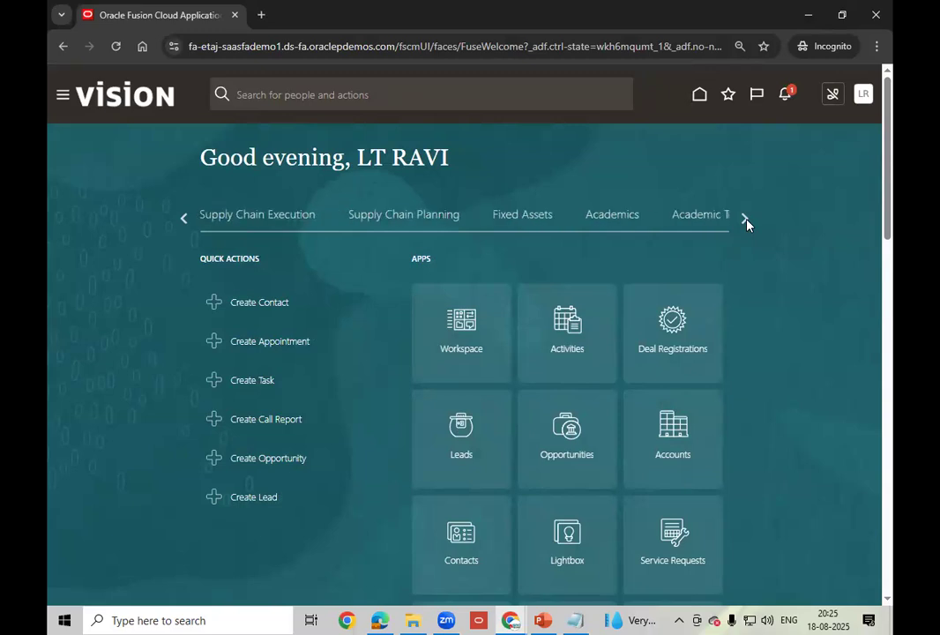
pyautogui.click(745, 220)
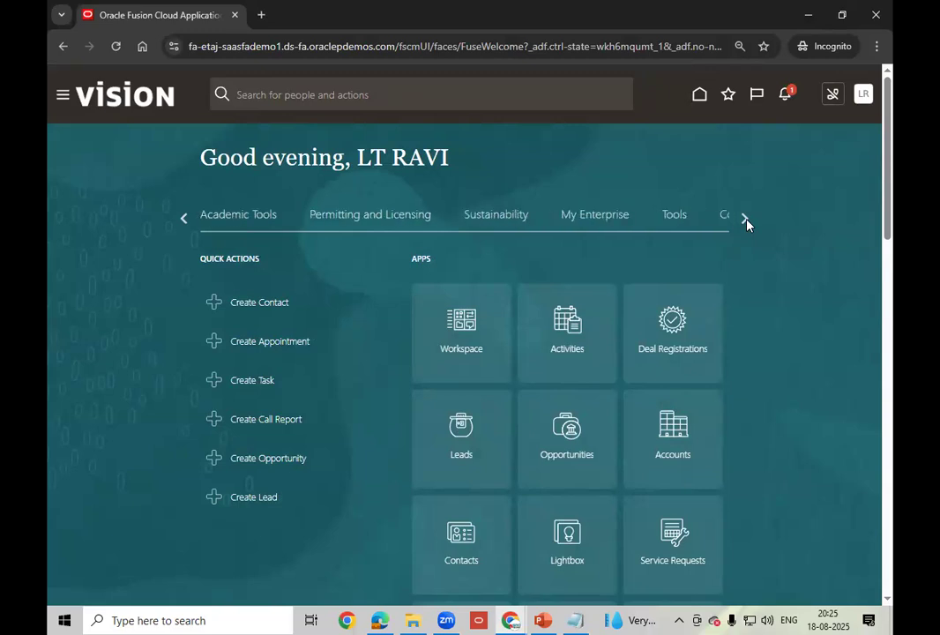
pyautogui.click(745, 221)
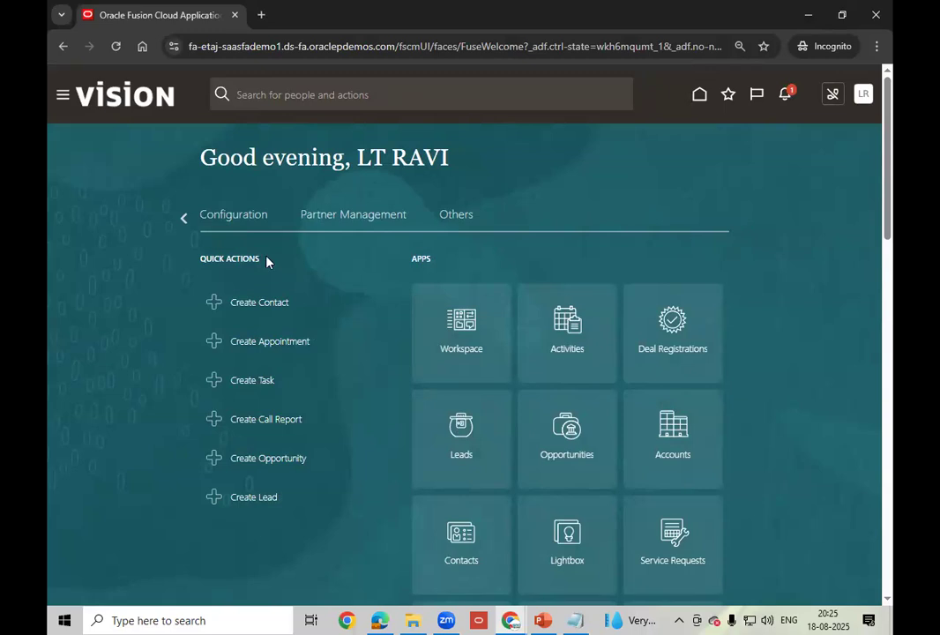
pyautogui.click(181, 221)
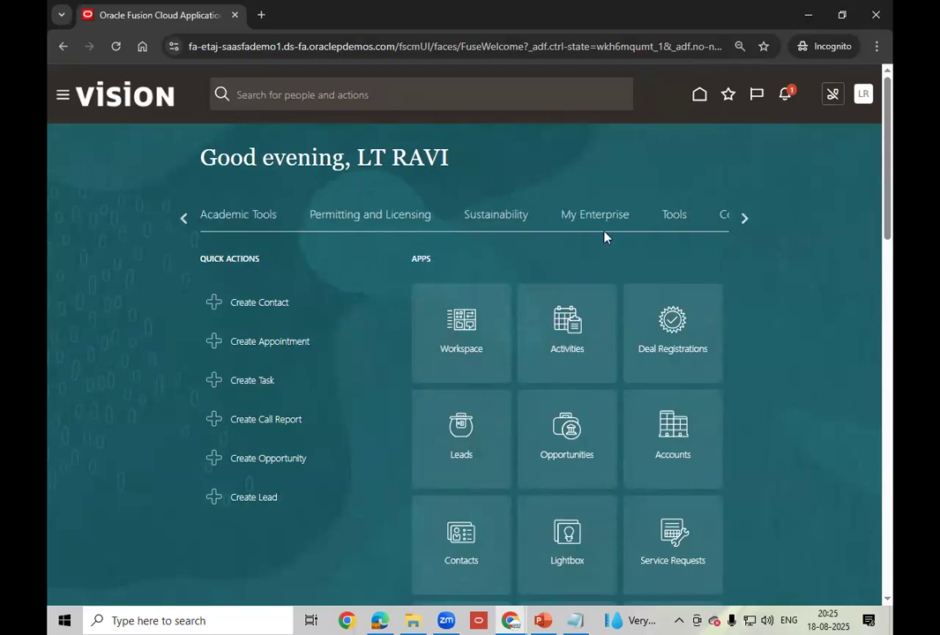
# - Open the Navigator, browse Product Management's apps, then close it
pyautogui.click(62, 97)
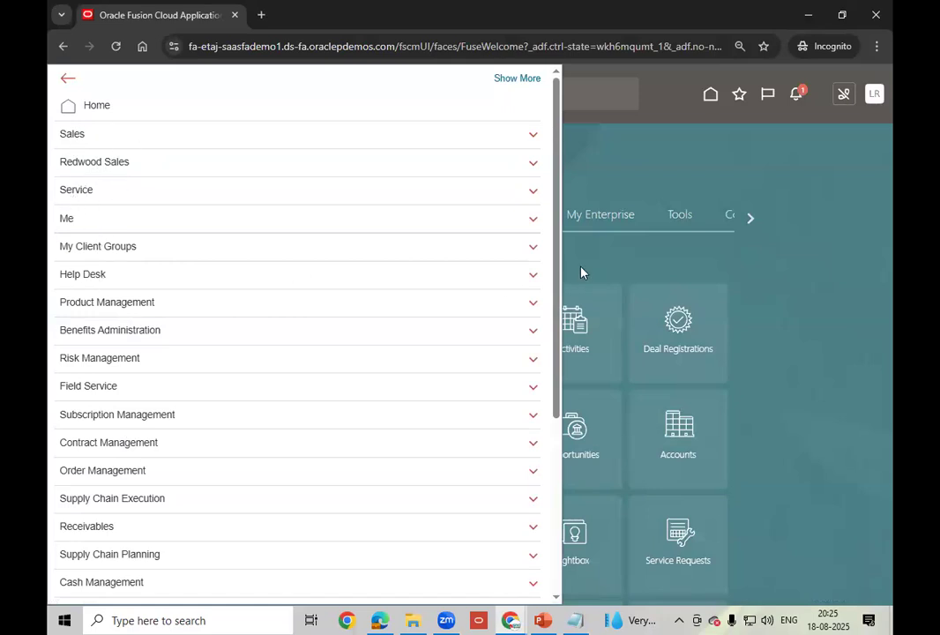
pyautogui.click(535, 306)
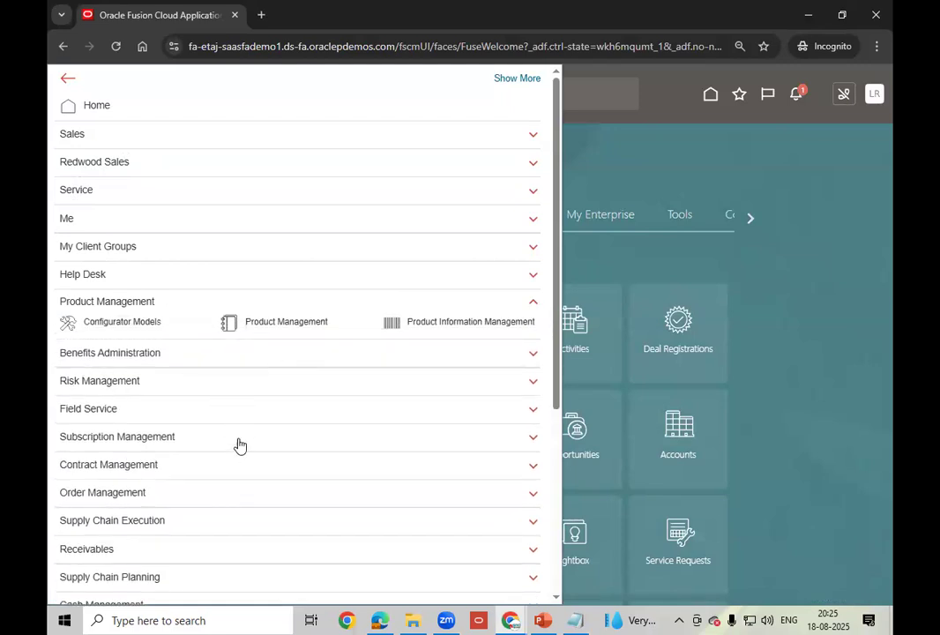
pyautogui.scroll(-2, 106, 362)
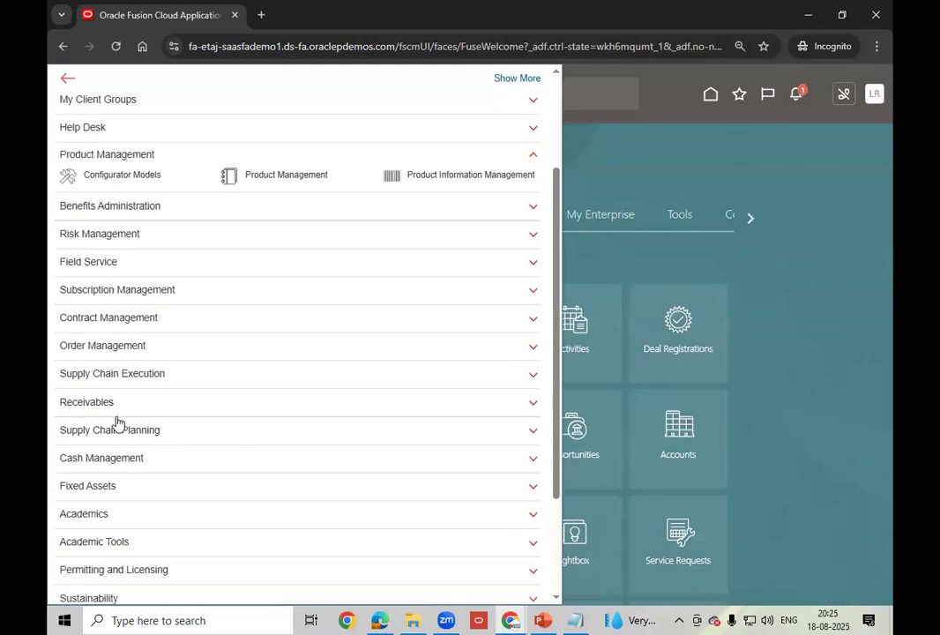
pyautogui.scroll(-2, 118, 421)
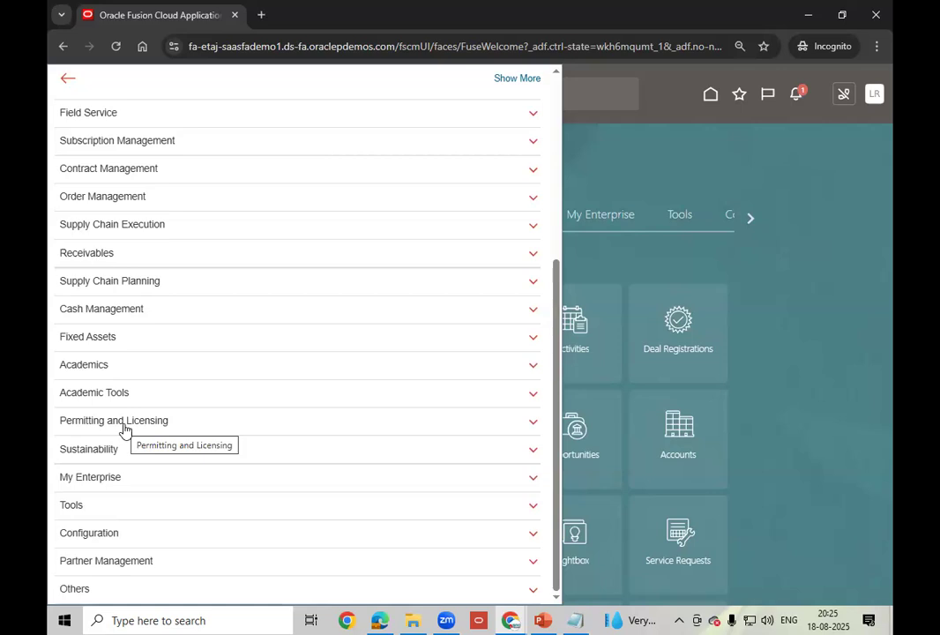
pyautogui.scroll(4, 124, 430)
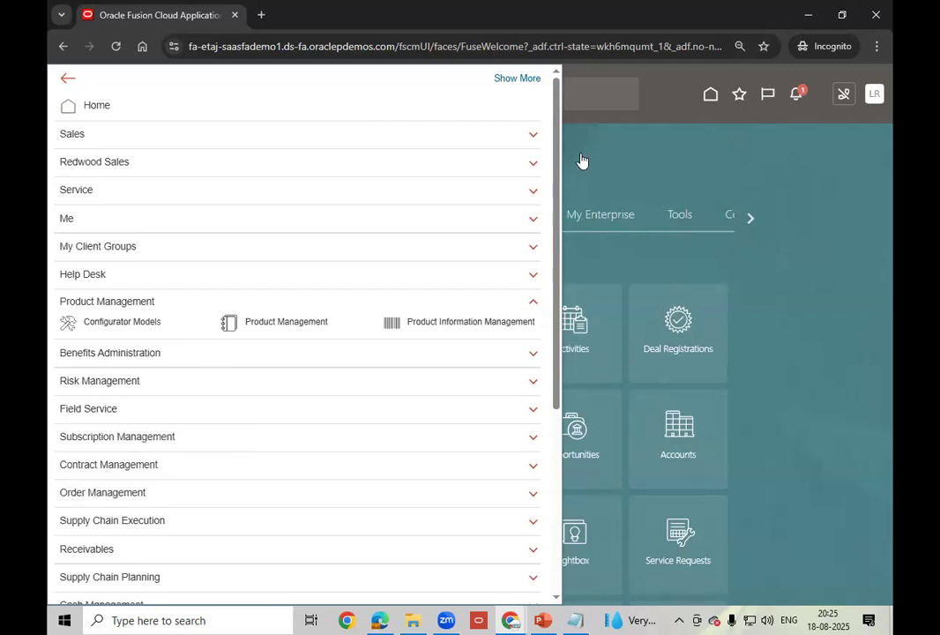
pyautogui.click(621, 153)
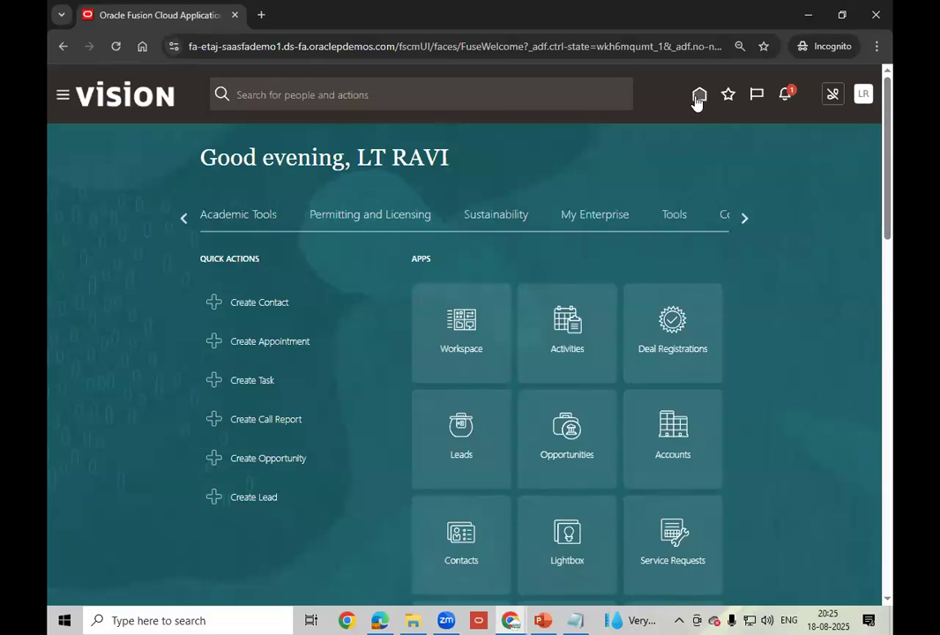
# - Return the area tabs to the beginning and bring up the Settings and Actions menu
pyautogui.click(746, 220)
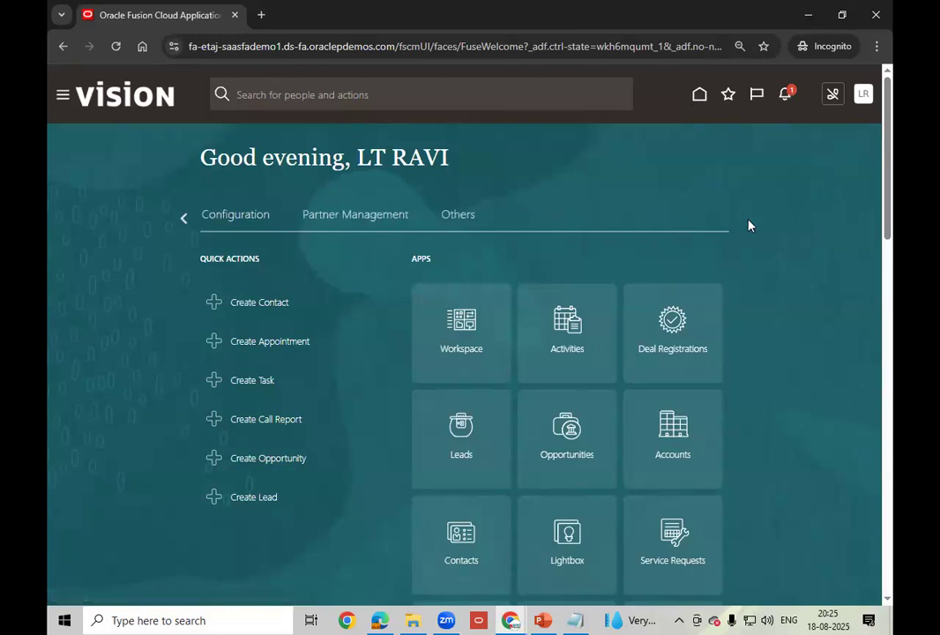
pyautogui.click(190, 219)
pyautogui.click(190, 220)
pyautogui.click(190, 220)
pyautogui.click(190, 221)
pyautogui.click(190, 221)
pyautogui.click(189, 220)
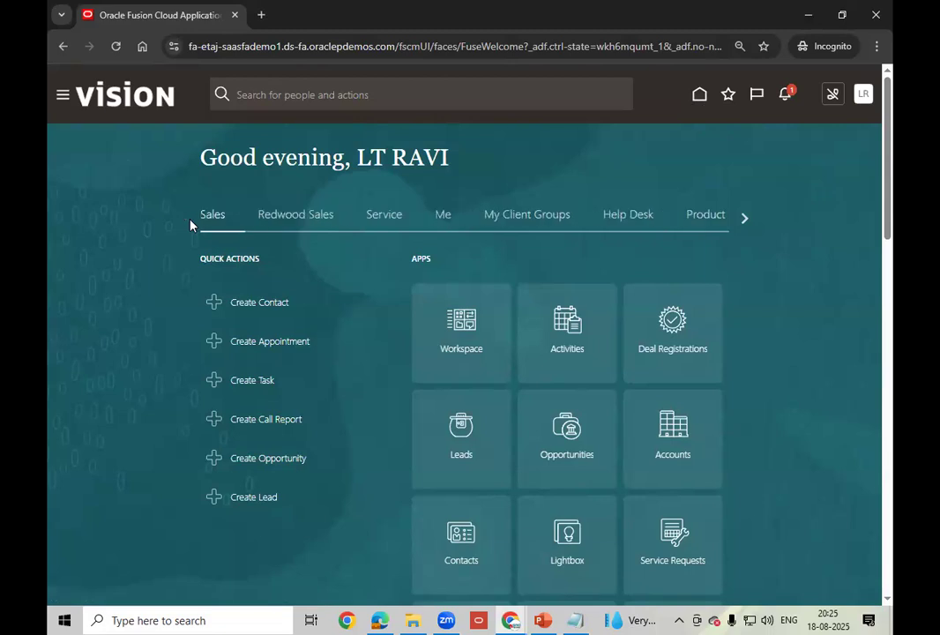
pyautogui.click(863, 98)
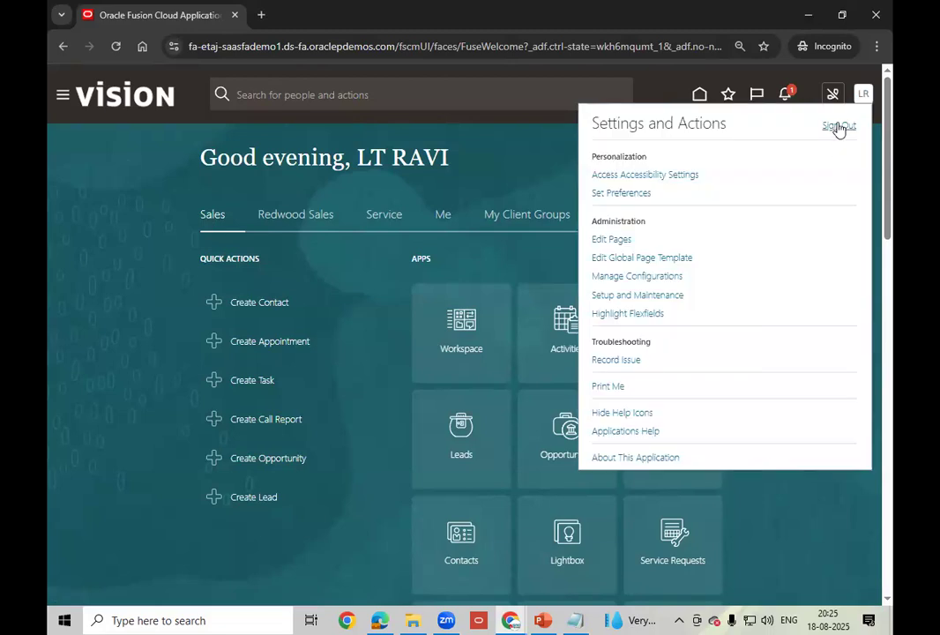
# - Sign out and sign back in as user lt.ravi with its password
pyautogui.click(840, 130)
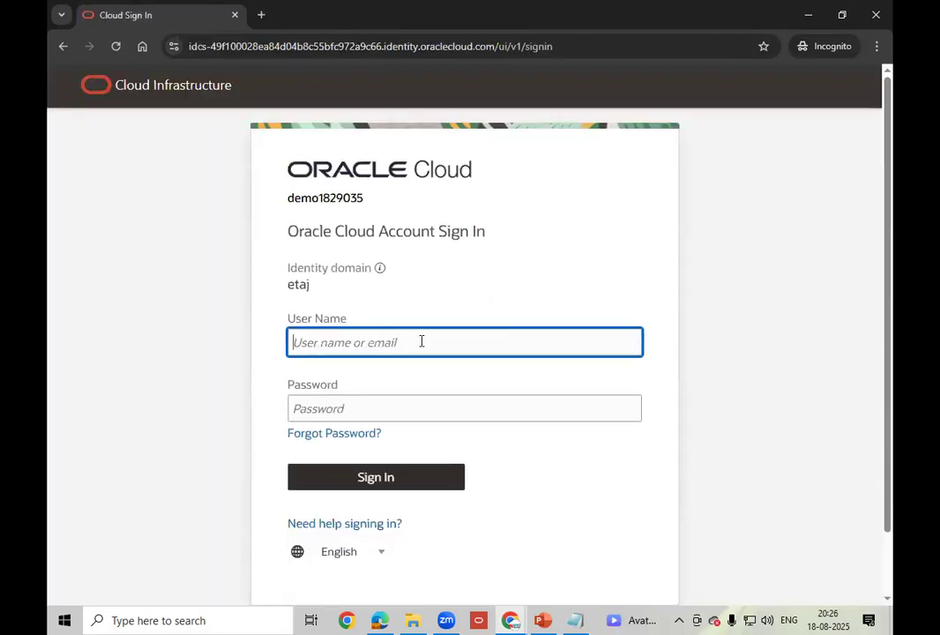
pyautogui.write('lt.ravi')
pyautogui.press('Tab')
pyautogui.write('•••••••')
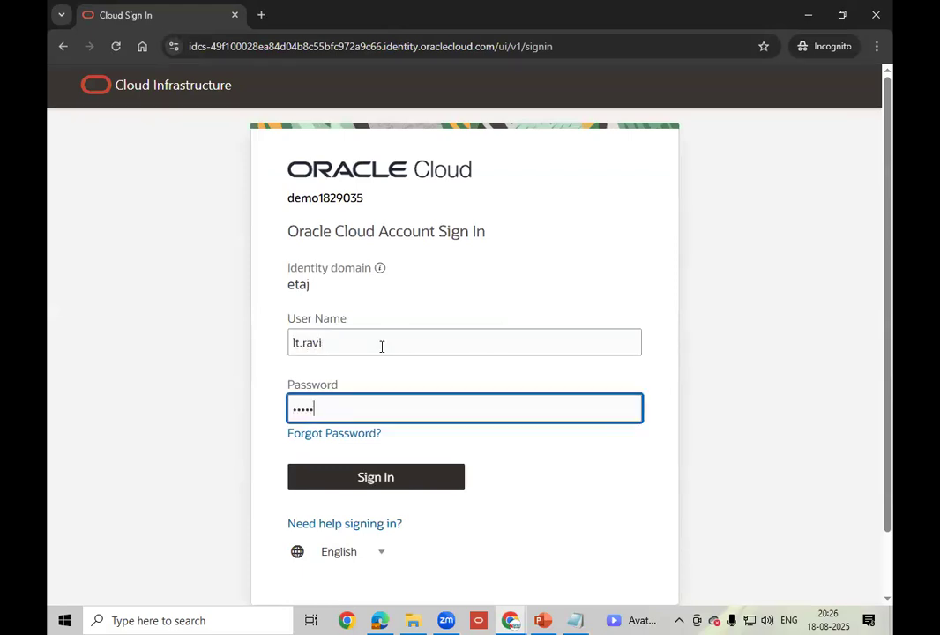
pyautogui.write('••••')
pyautogui.click(377, 483)
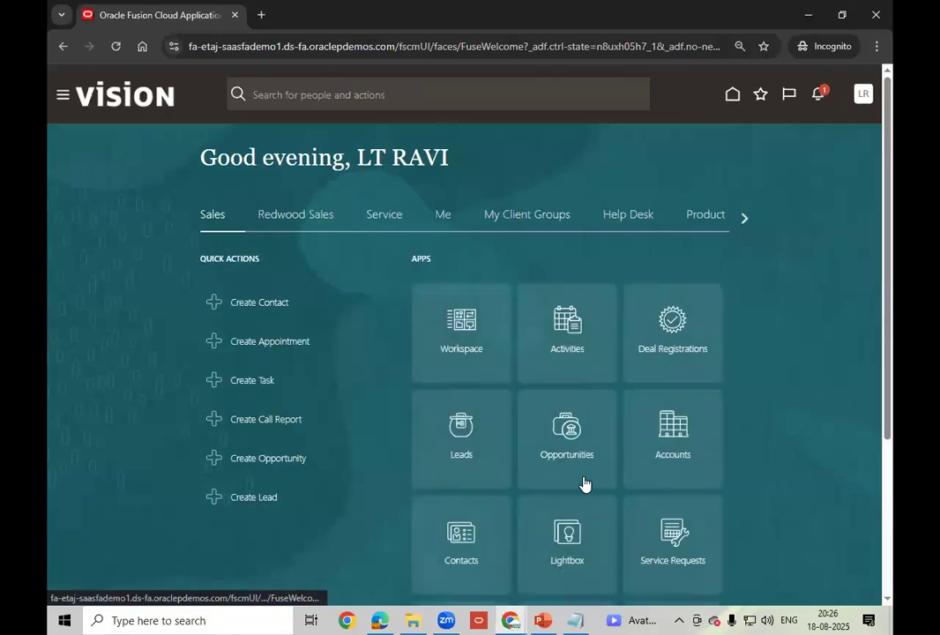
# - Page to the last area tabs and open the Apps customisation page
pyautogui.click(746, 219)
pyautogui.click(745, 220)
pyautogui.click(745, 220)
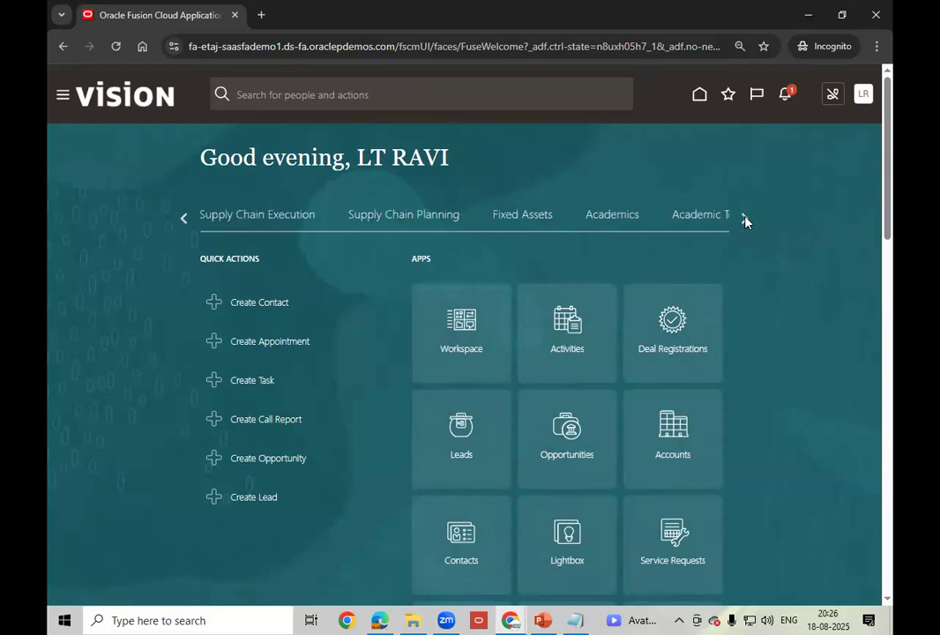
pyautogui.click(745, 220)
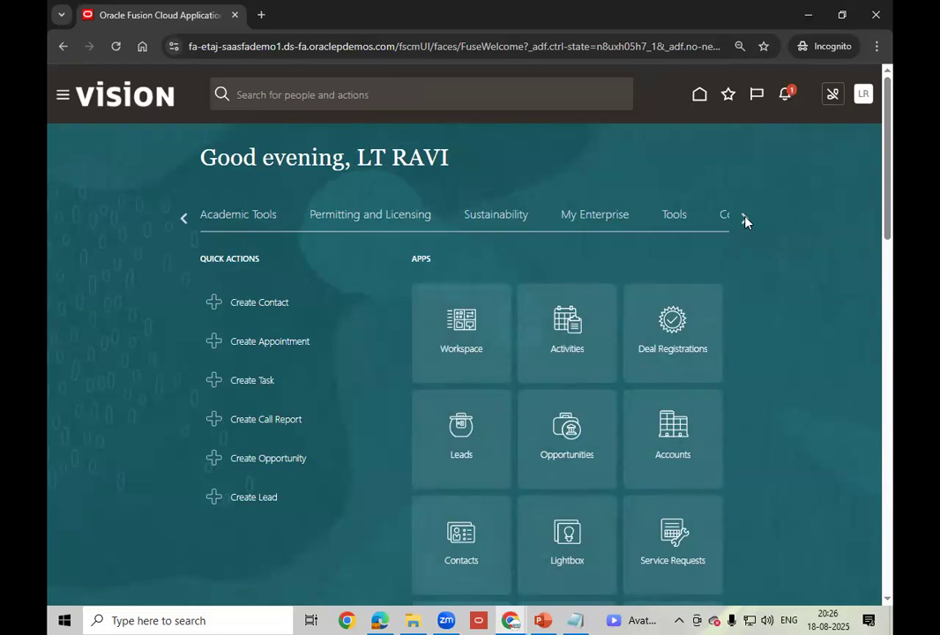
pyautogui.click(746, 220)
pyautogui.scroll(-5, 768, 266)
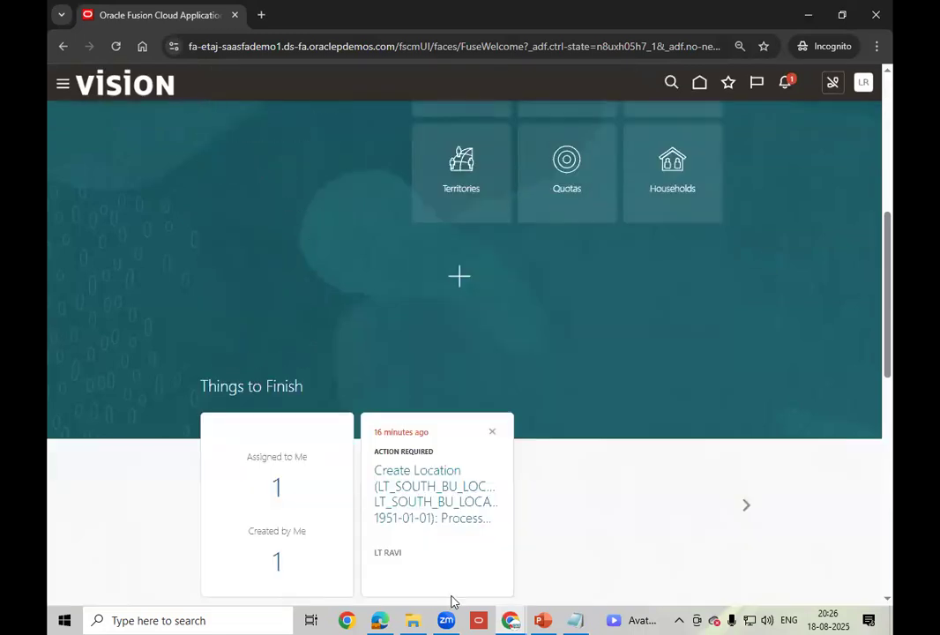
pyautogui.click(457, 278)
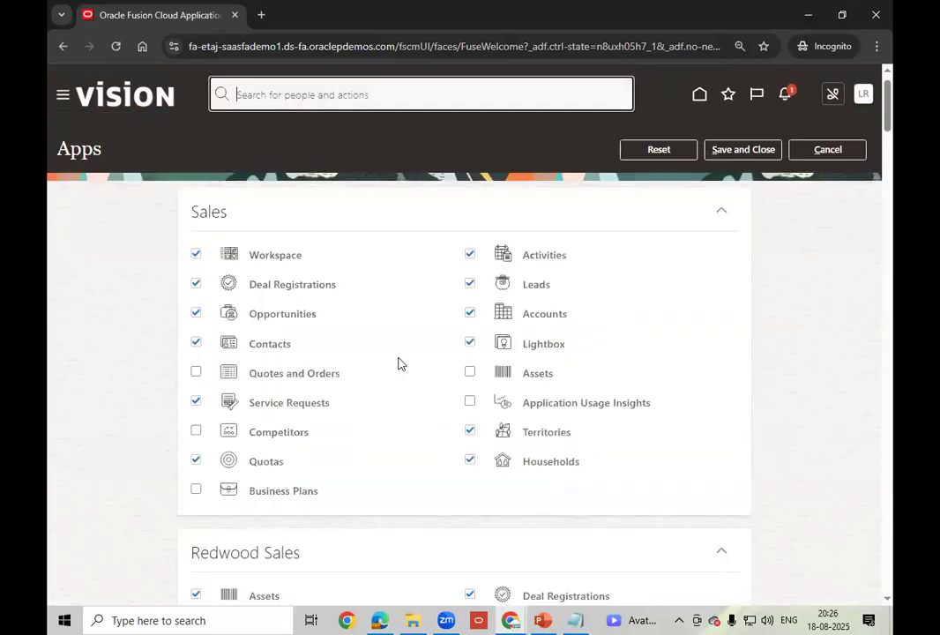
# - Scroll through the full app list, then cancel without saving any changes
pyautogui.scroll(-5, 399, 363)
pyautogui.scroll(-5, 399, 364)
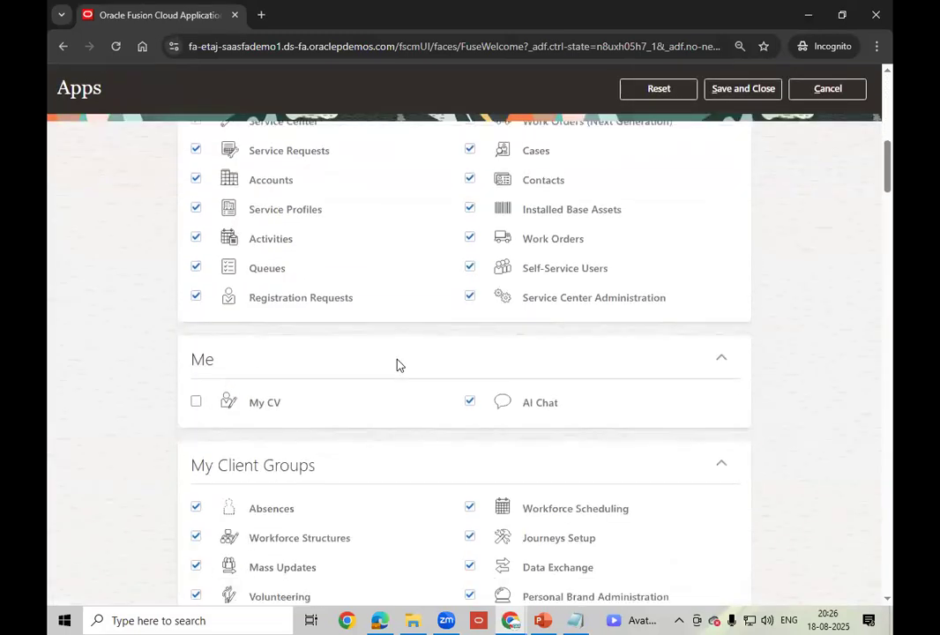
pyautogui.scroll(-5, 397, 364)
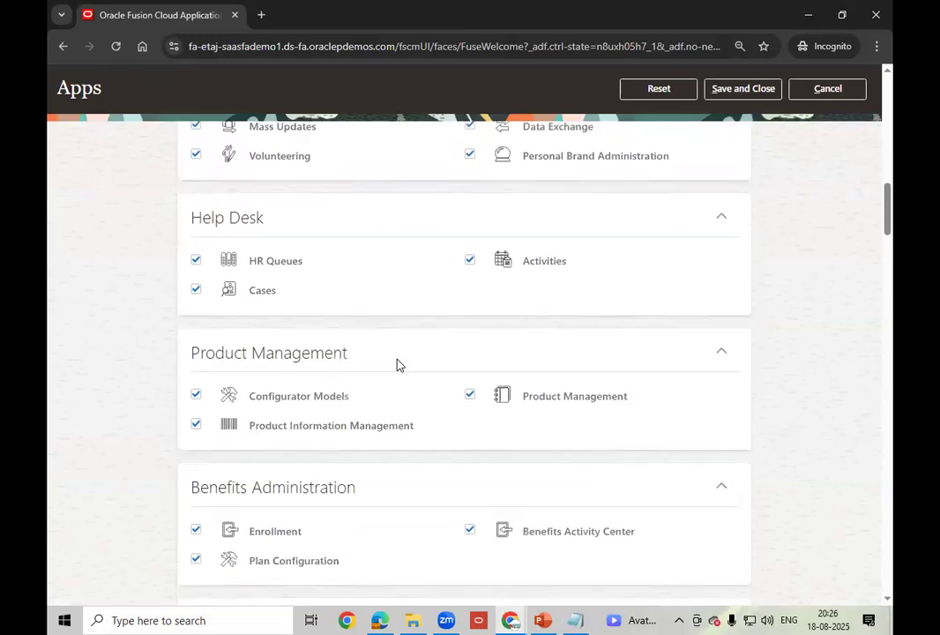
pyautogui.scroll(-3, 397, 364)
pyautogui.scroll(-3, 397, 365)
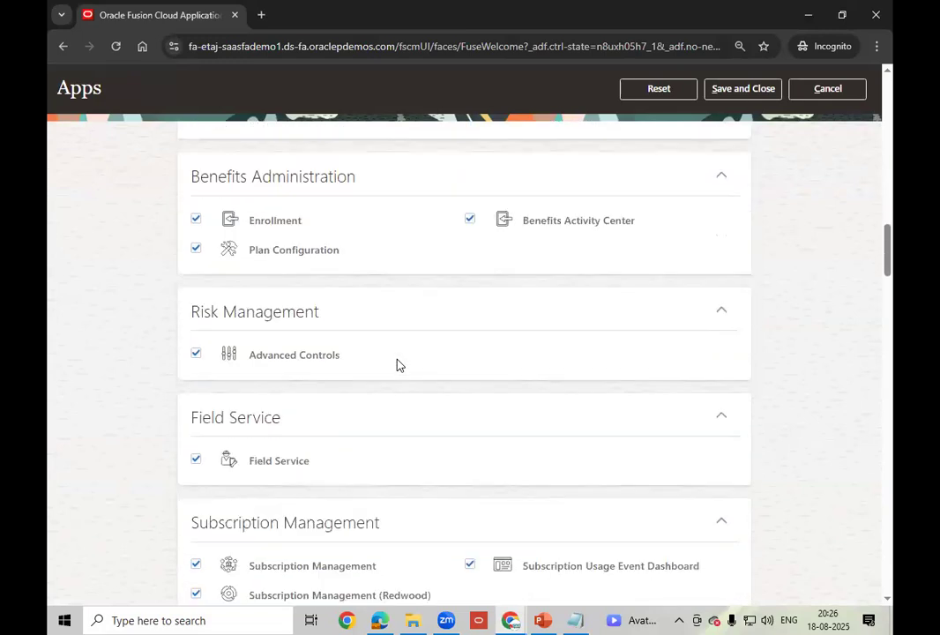
pyautogui.scroll(-3, 396, 365)
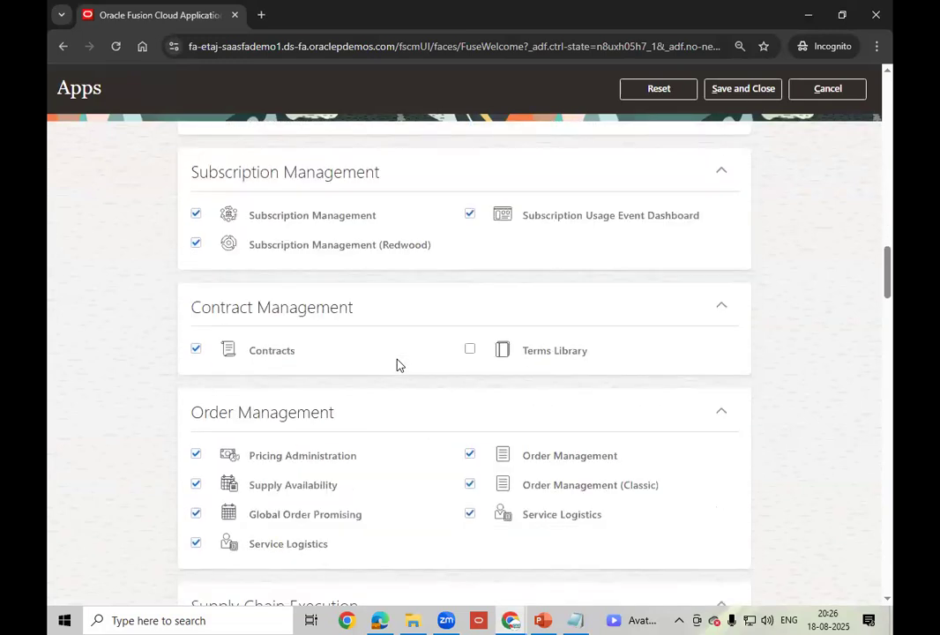
pyautogui.scroll(-3, 397, 364)
pyautogui.scroll(-2, 397, 364)
pyautogui.scroll(-2, 397, 364)
pyautogui.scroll(-3, 397, 365)
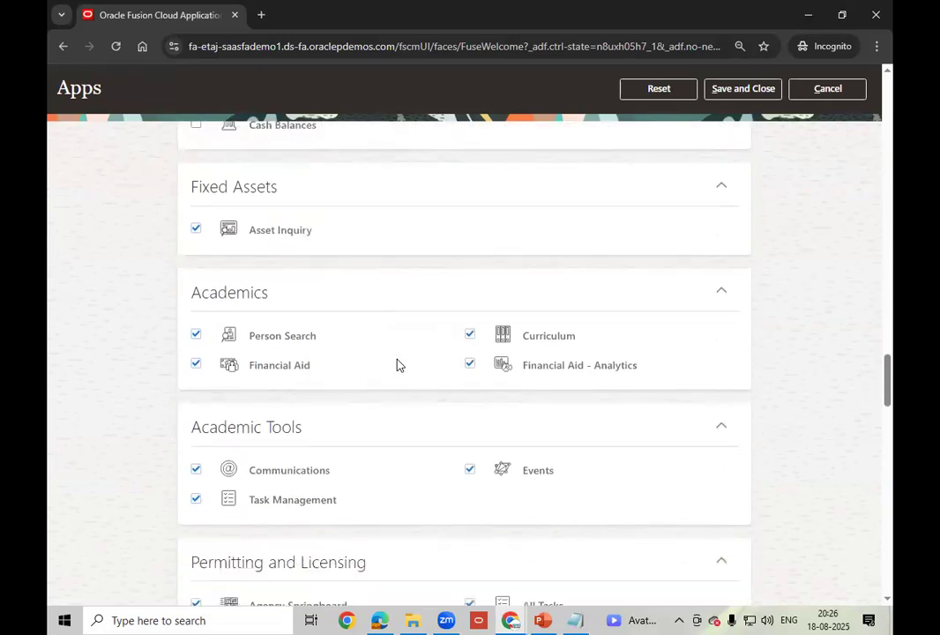
pyautogui.scroll(-3, 396, 364)
pyautogui.scroll(-5, 397, 364)
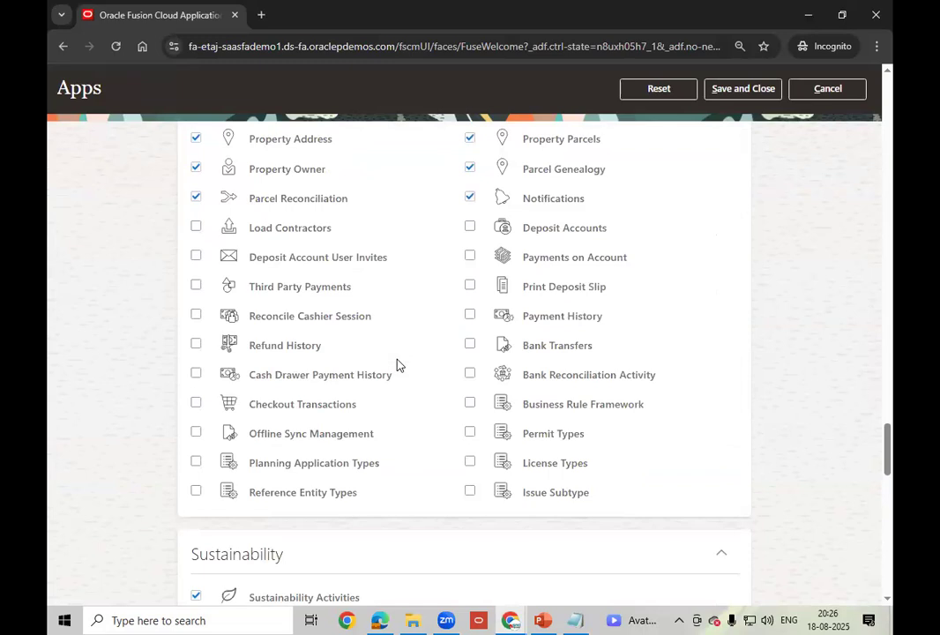
pyautogui.scroll(-3, 397, 365)
pyautogui.scroll(20, 397, 364)
pyautogui.scroll(15, 397, 364)
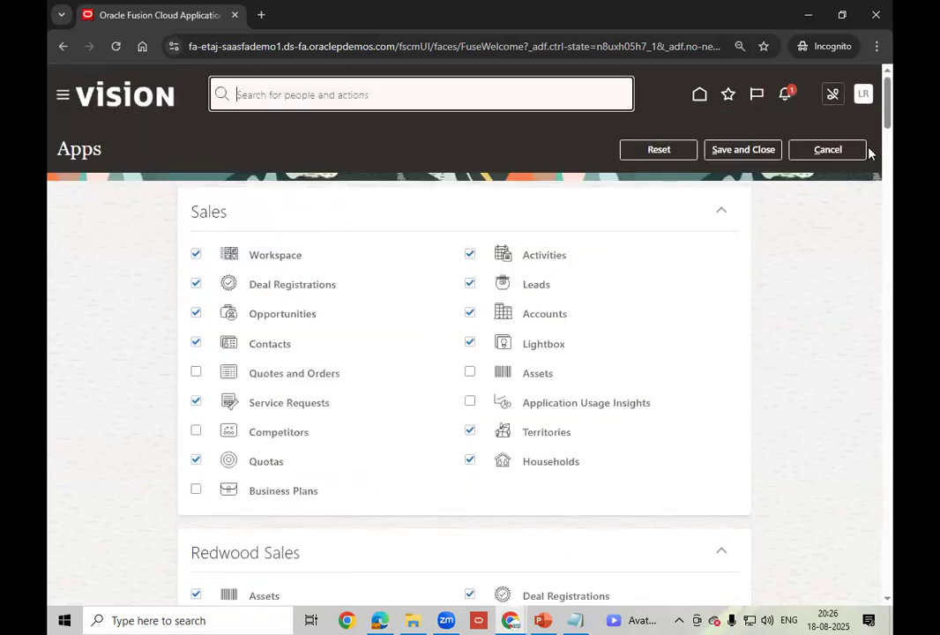
pyautogui.click(844, 150)
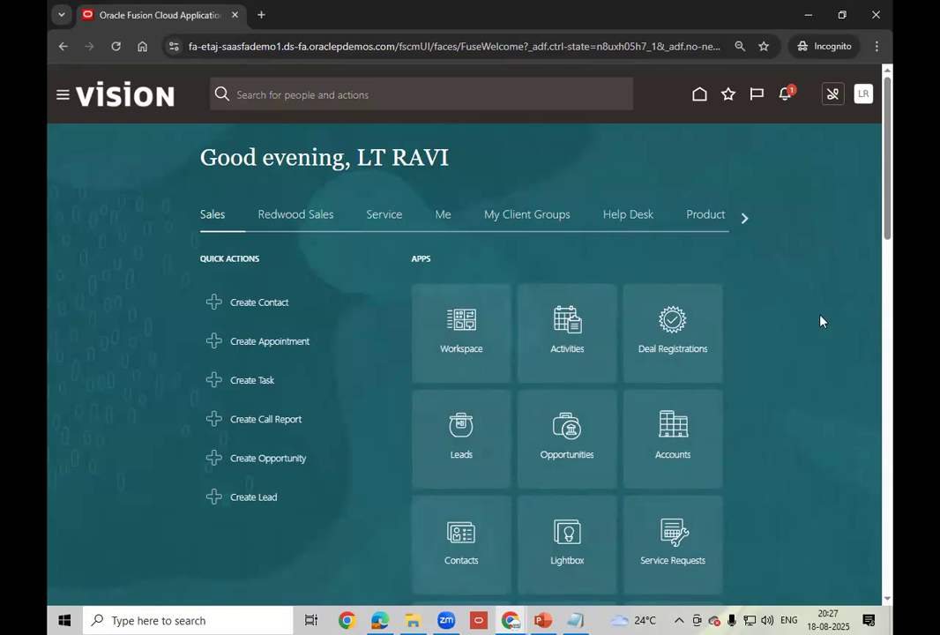
# - Go to Setup and Maintenance, choose Users and Security, and open Manage Users
pyautogui.click(865, 95)
pyautogui.click(660, 296)
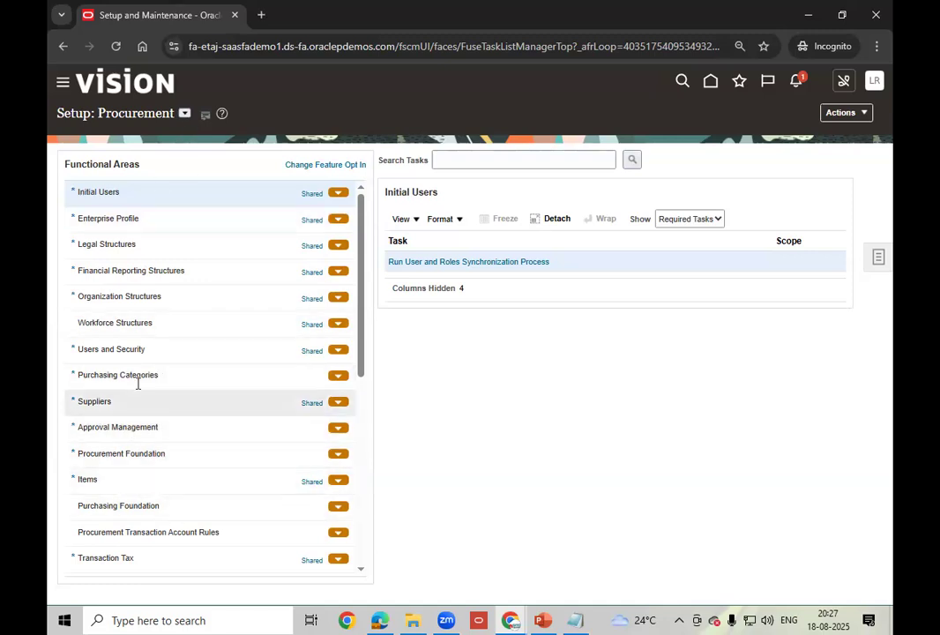
pyautogui.click(162, 341)
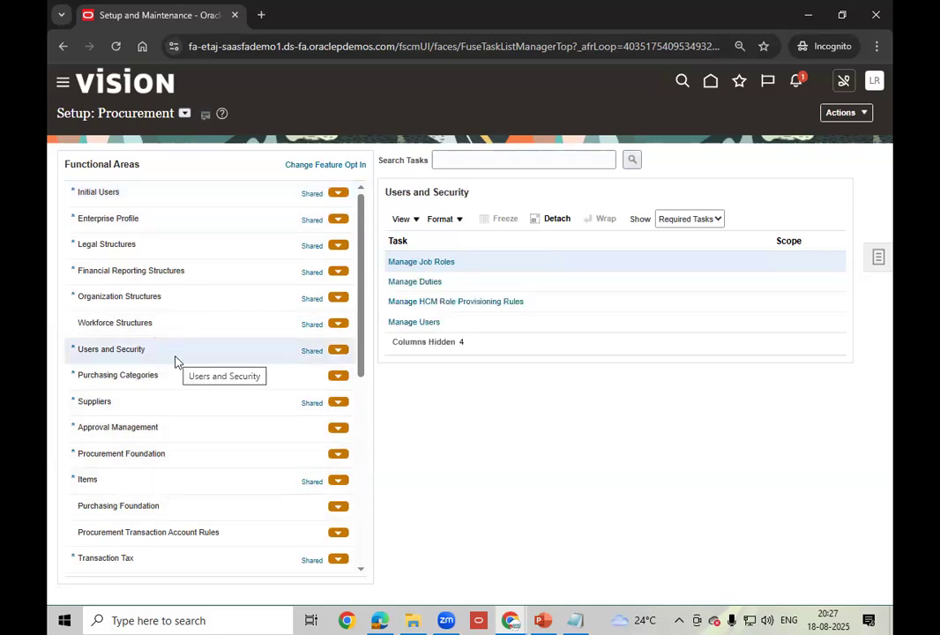
pyautogui.click(419, 322)
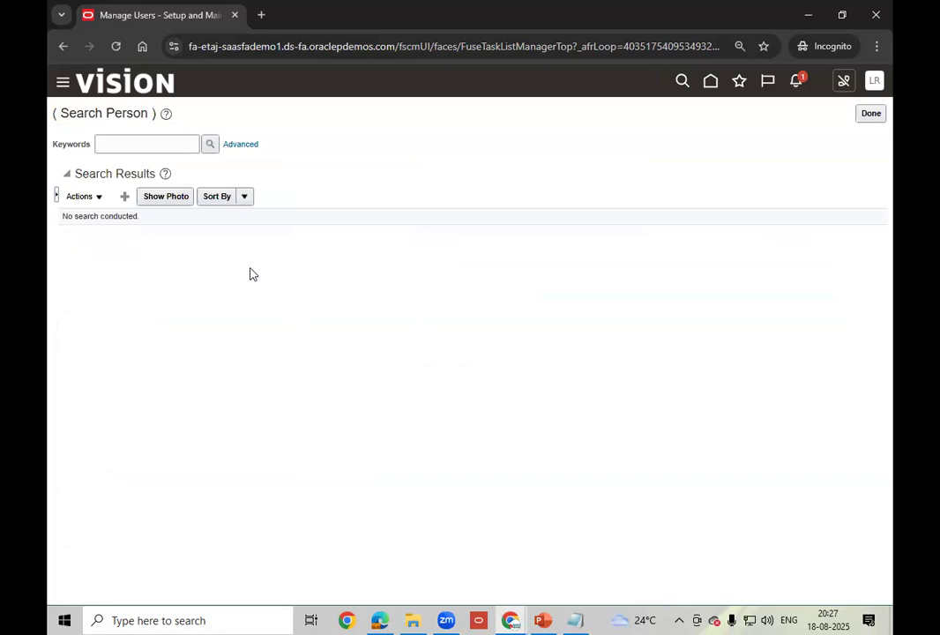
# - Start a new user record and enter the person's last name and first name
pyautogui.click(129, 197)
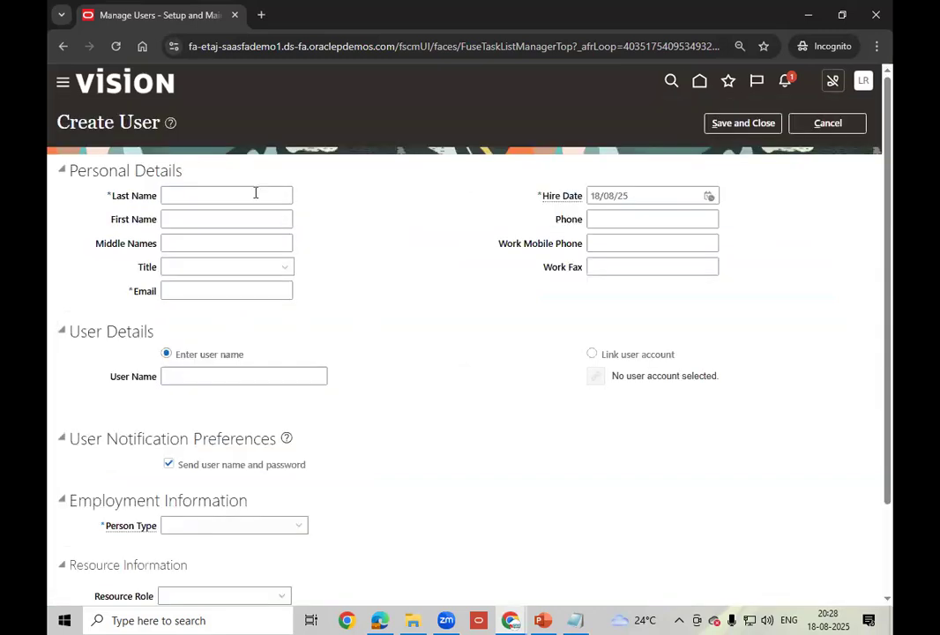
pyautogui.click(202, 200)
pyautogui.write('LT')
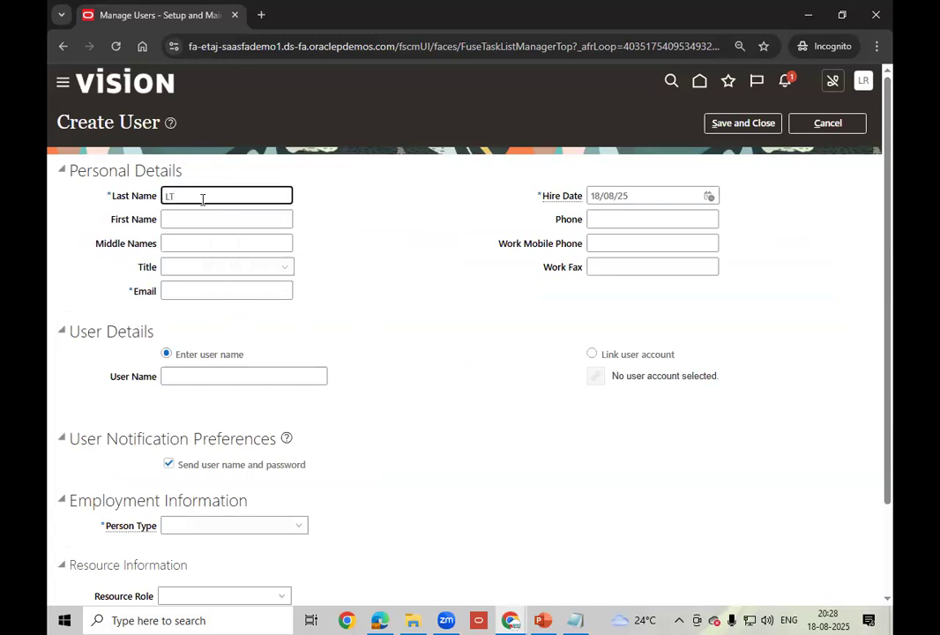
pyautogui.press('Tab')
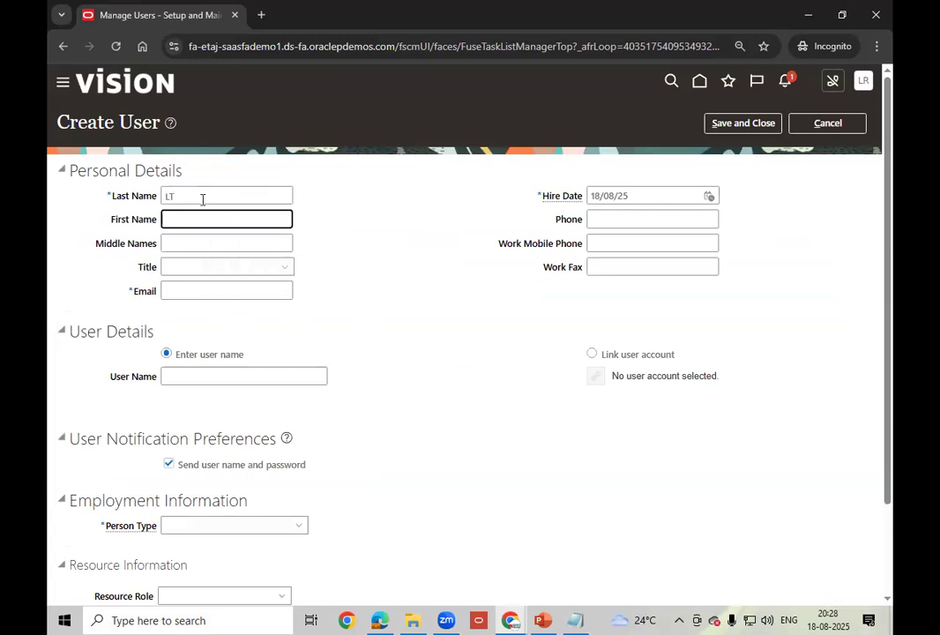
pyautogui.write('R')
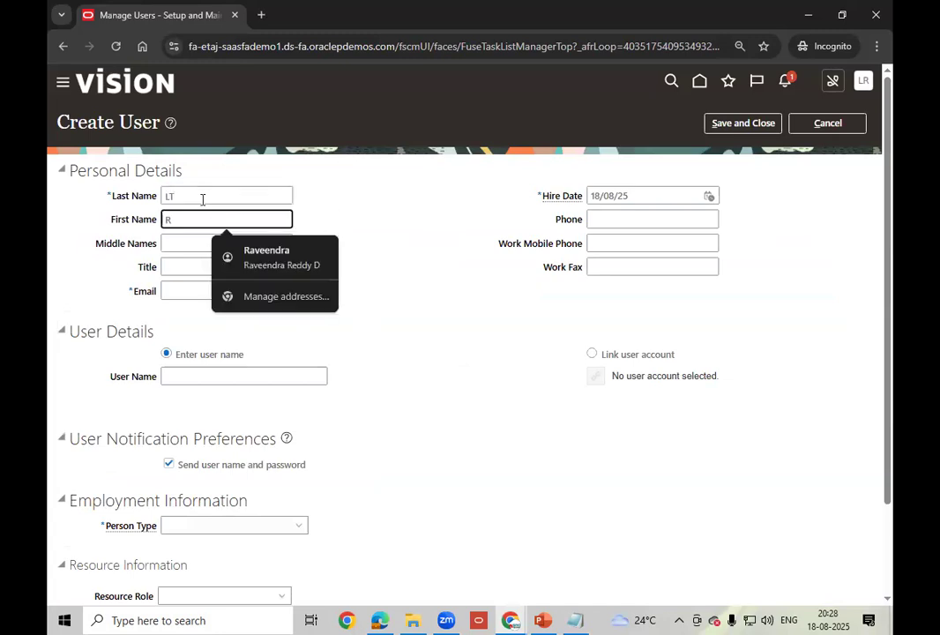
pyautogui.write('AVI')
pyautogui.press('Tab')
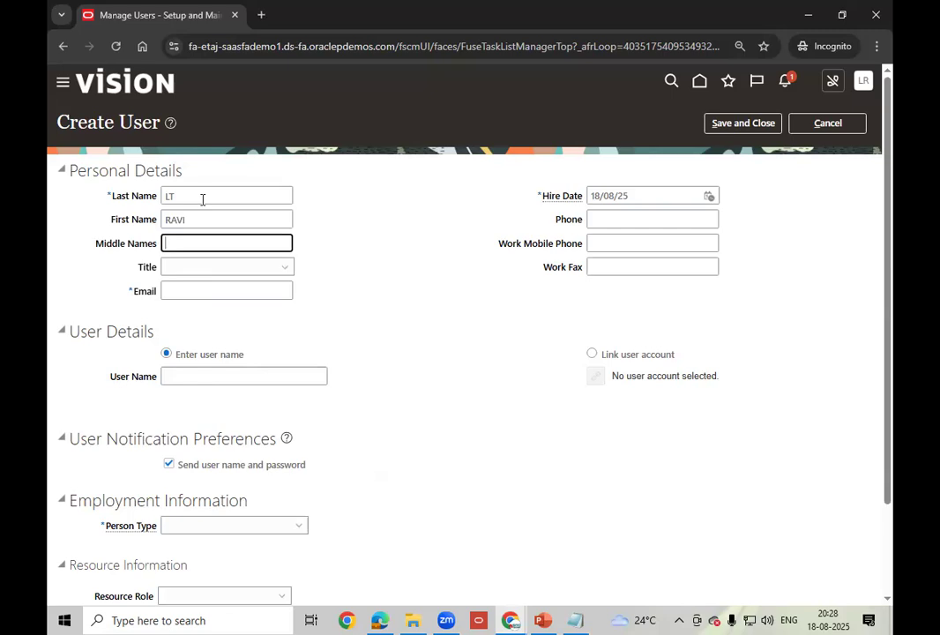
# - Enter the person's e-mail address and keep the default hire date 18/08/25
pyautogui.click(188, 292)
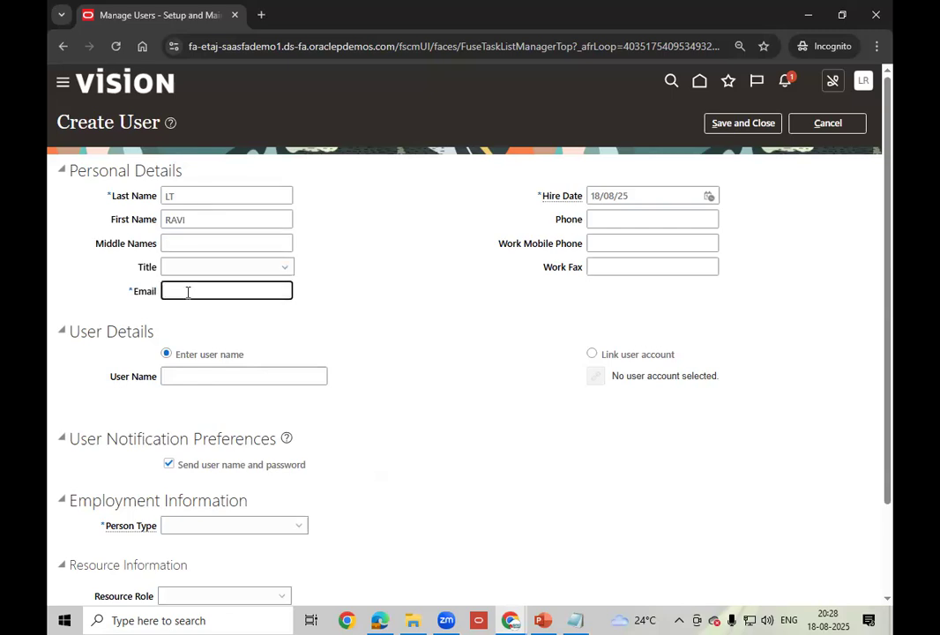
pyautogui.press('Tab')
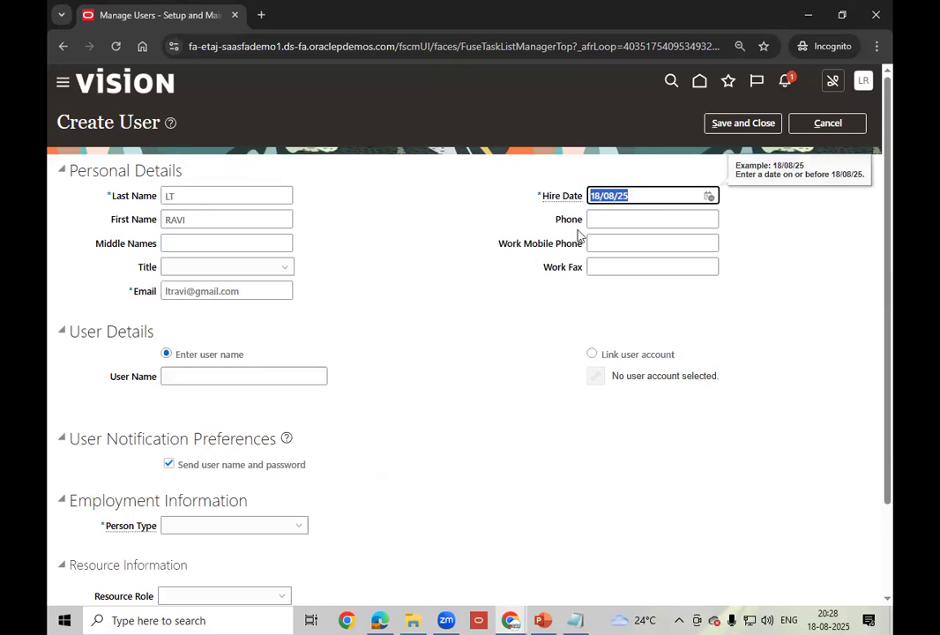
pyautogui.click(613, 219)
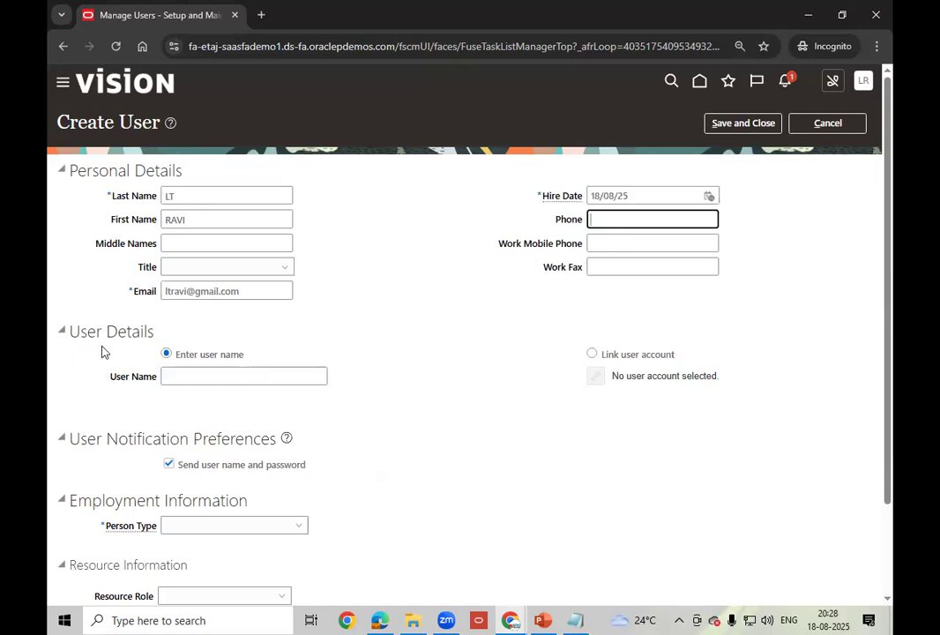
pyautogui.click(165, 378)
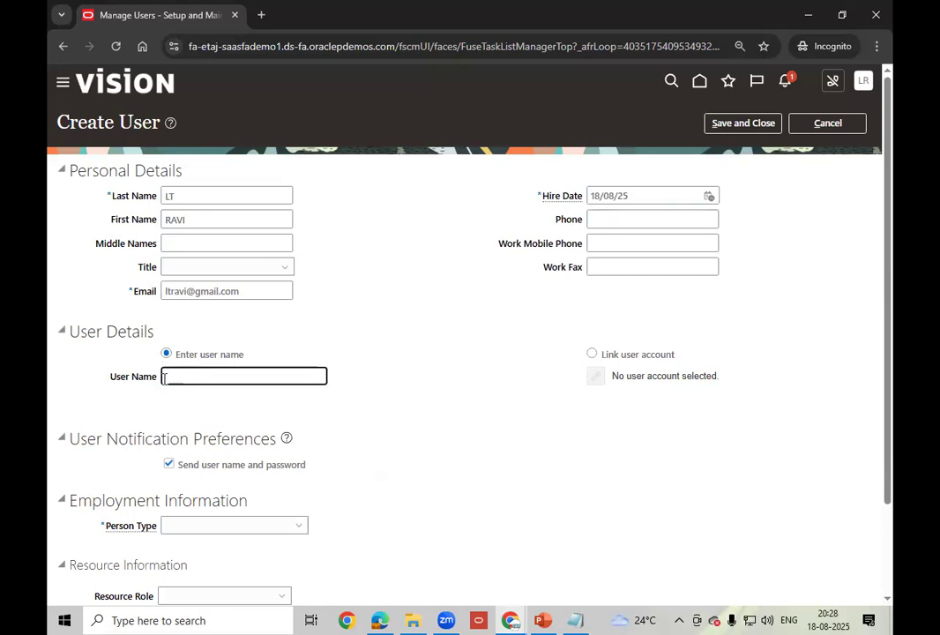
# - Link the new user to the person's existing active user login found by search
pyautogui.click(593, 355)
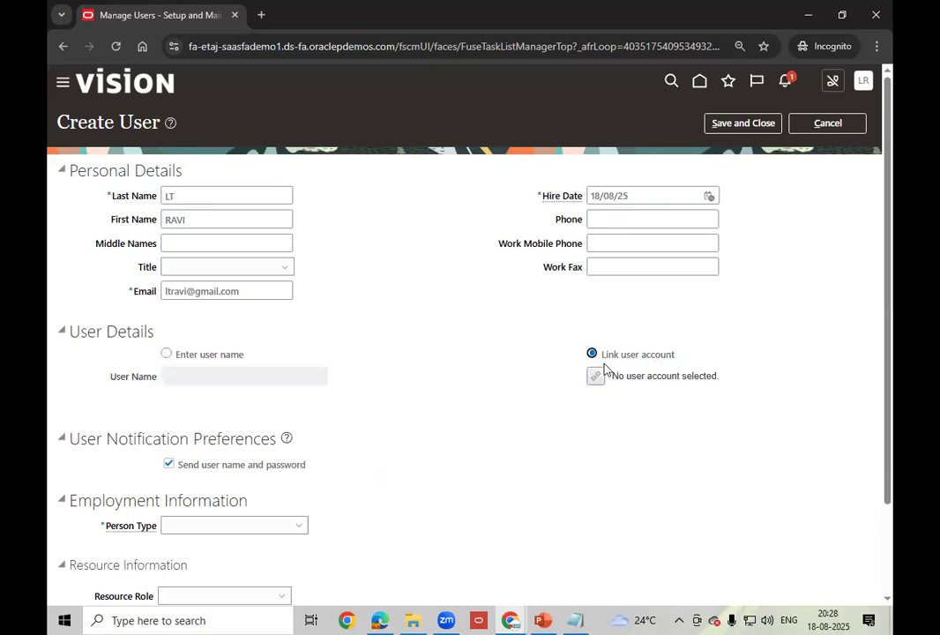
pyautogui.click(596, 378)
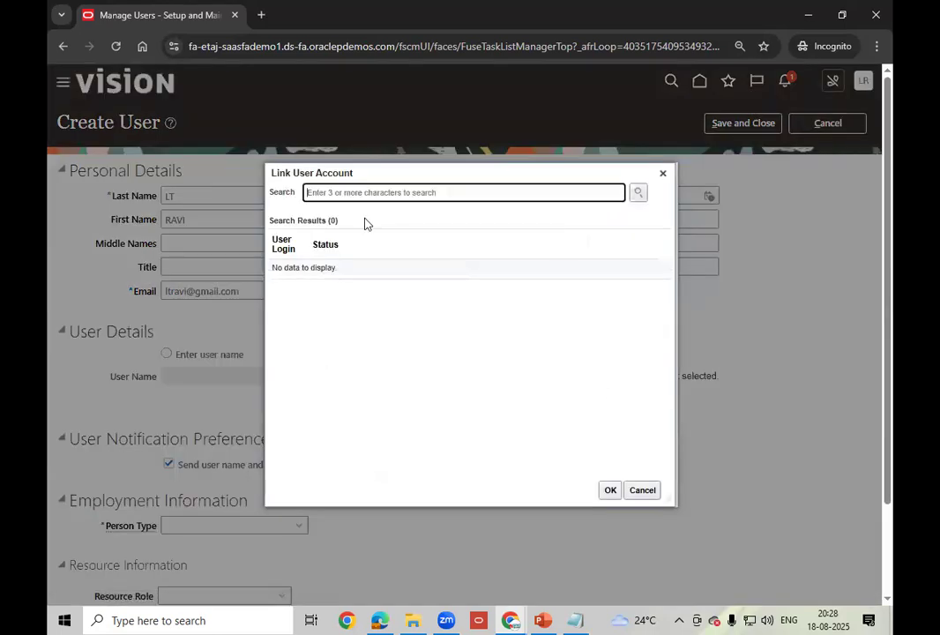
pyautogui.write('lt.ravi')
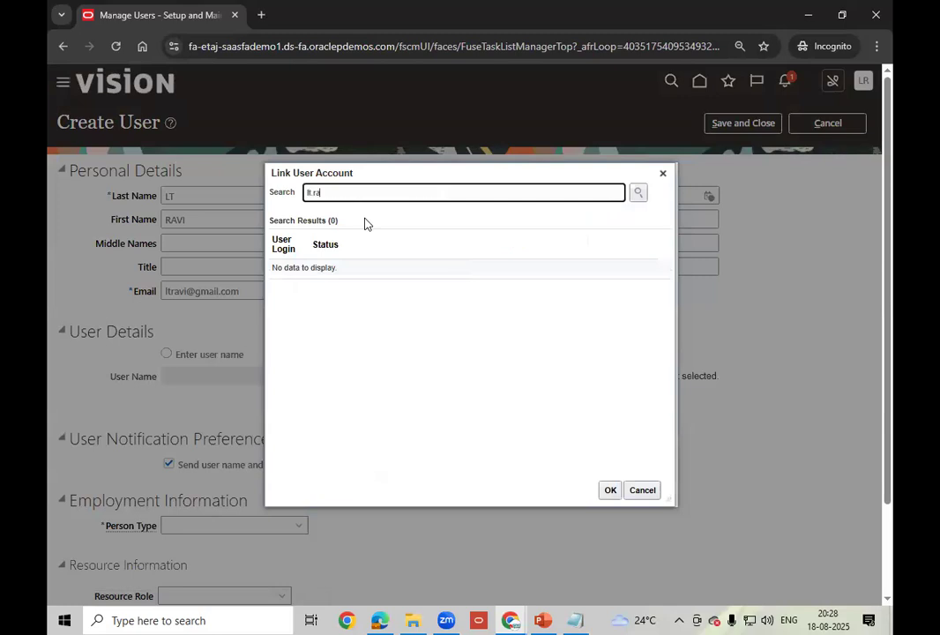
pyautogui.click(639, 192)
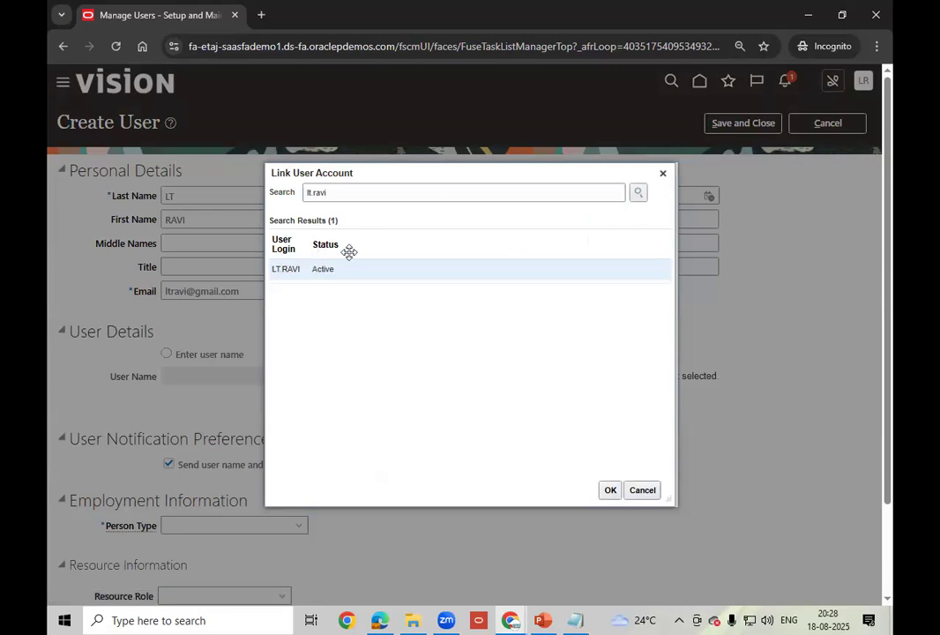
pyautogui.click(607, 491)
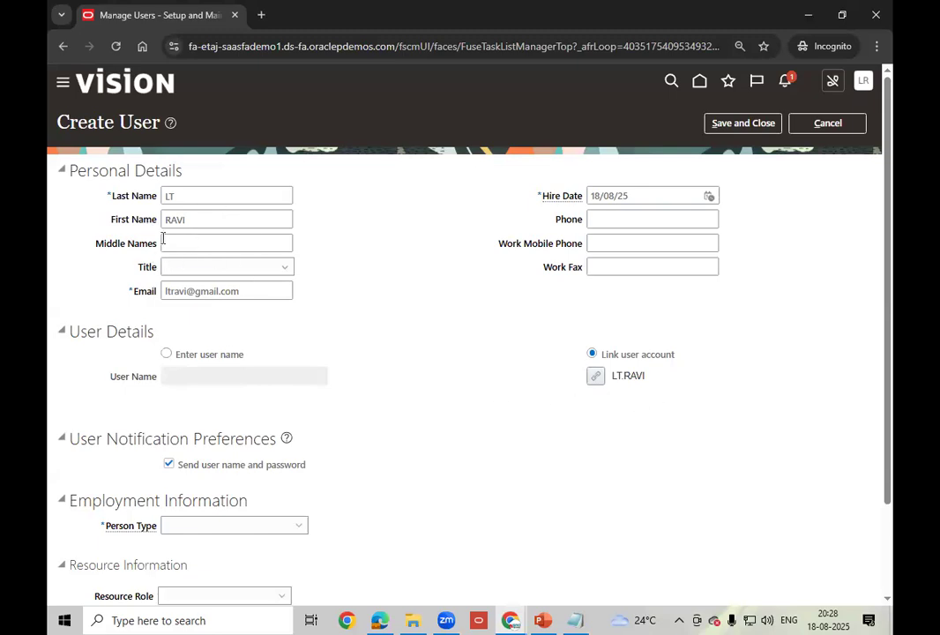
# - Turn off e-mailing the user name and password, and set Person Type to Employee
pyautogui.moveTo(88, 172); pyautogui.dragTo(183, 172)
pyautogui.click(400, 349)
pyautogui.scroll(-2, 399, 349)
pyautogui.click(205, 357)
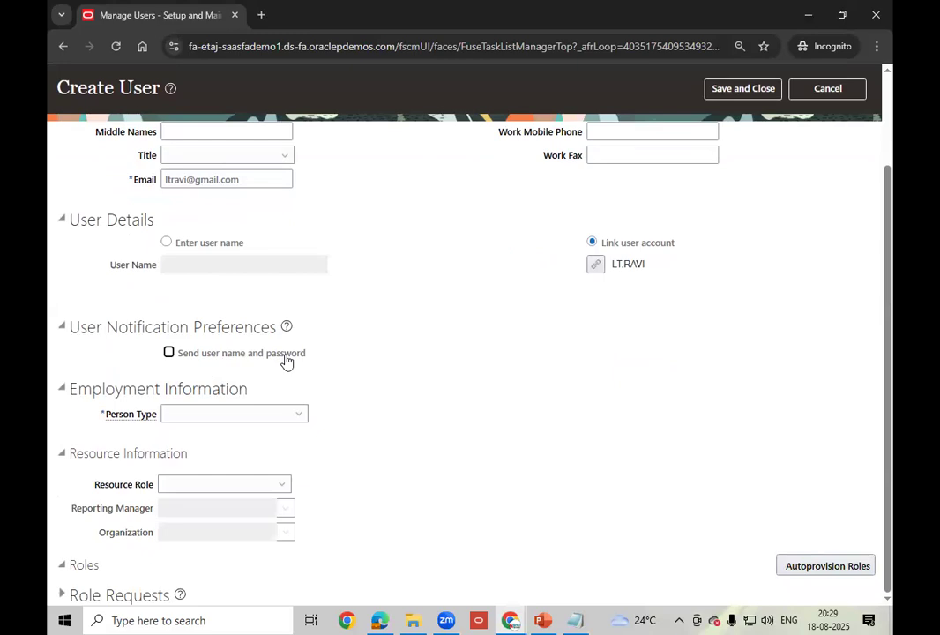
pyautogui.click(296, 425)
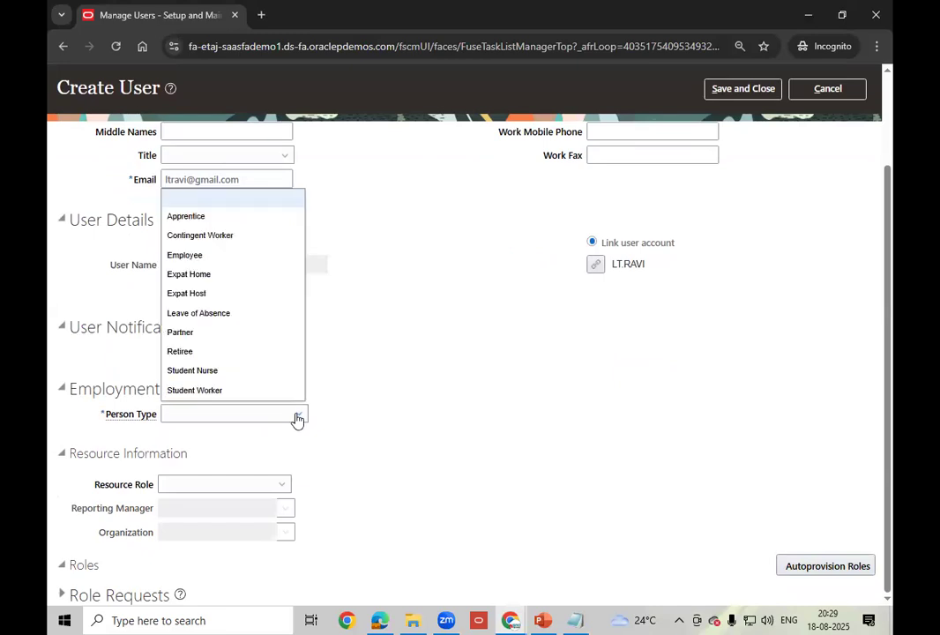
pyautogui.click(196, 255)
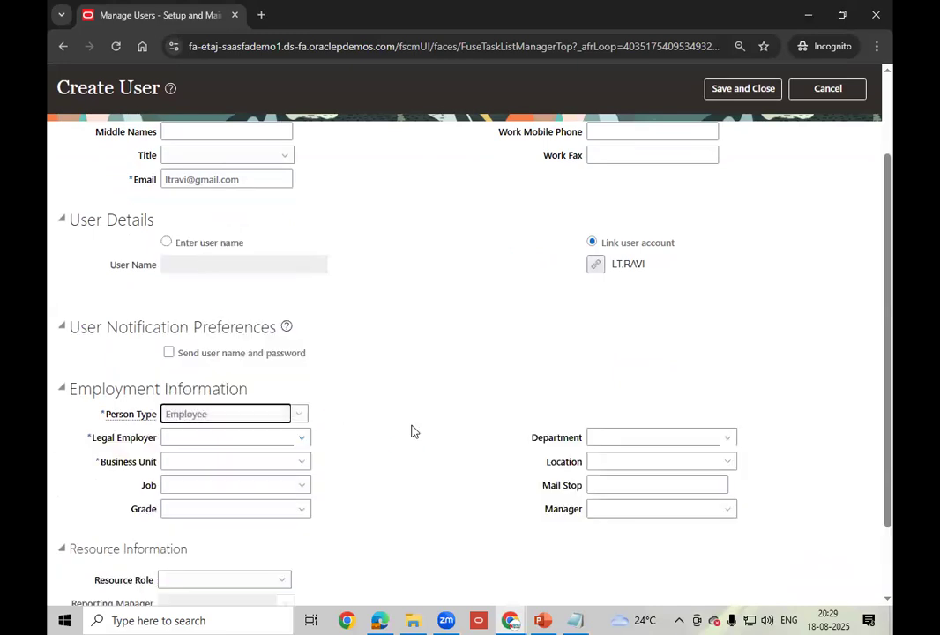
# - Set Legal Employer to India Legal Entity and Business Unit to LT_SOUTH_BU
pyautogui.click(215, 434)
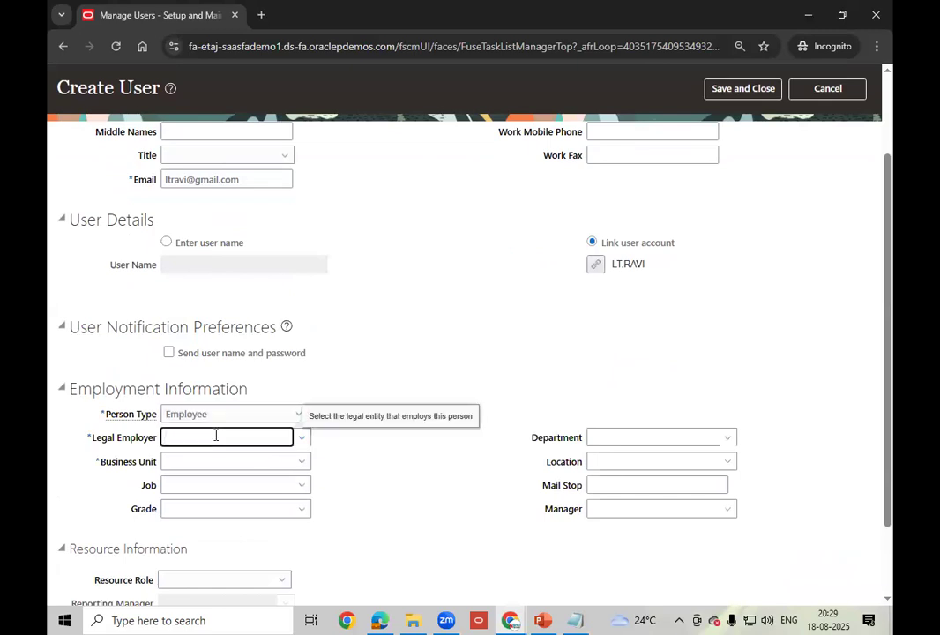
pyautogui.write('India')
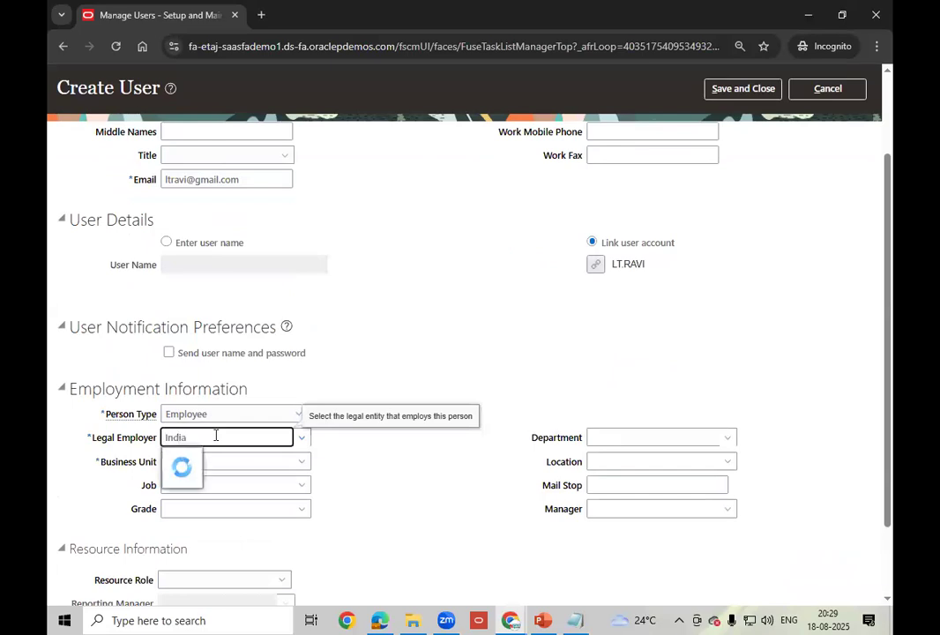
pyautogui.click(204, 457)
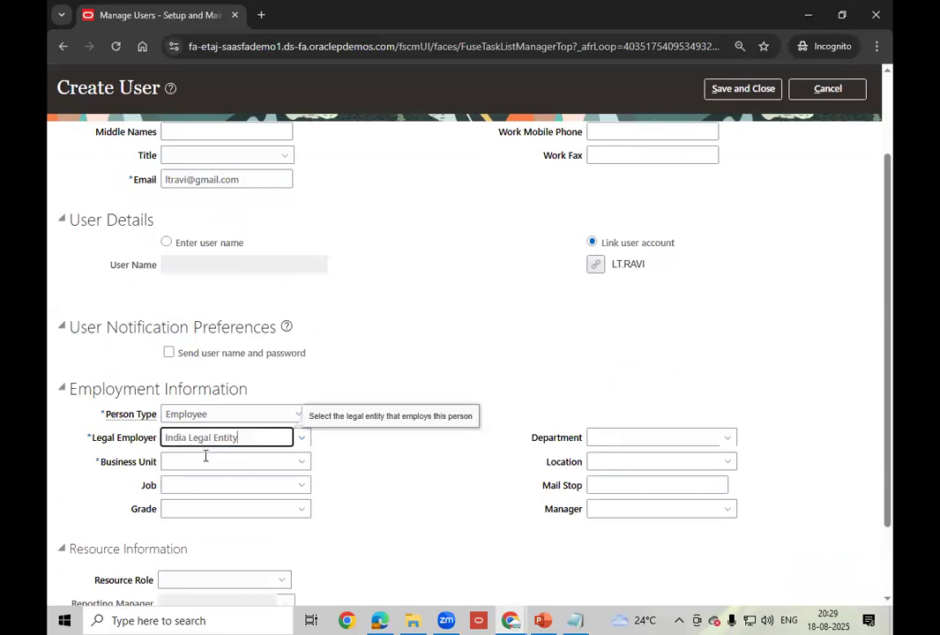
pyautogui.click(208, 458)
pyautogui.write('LT')
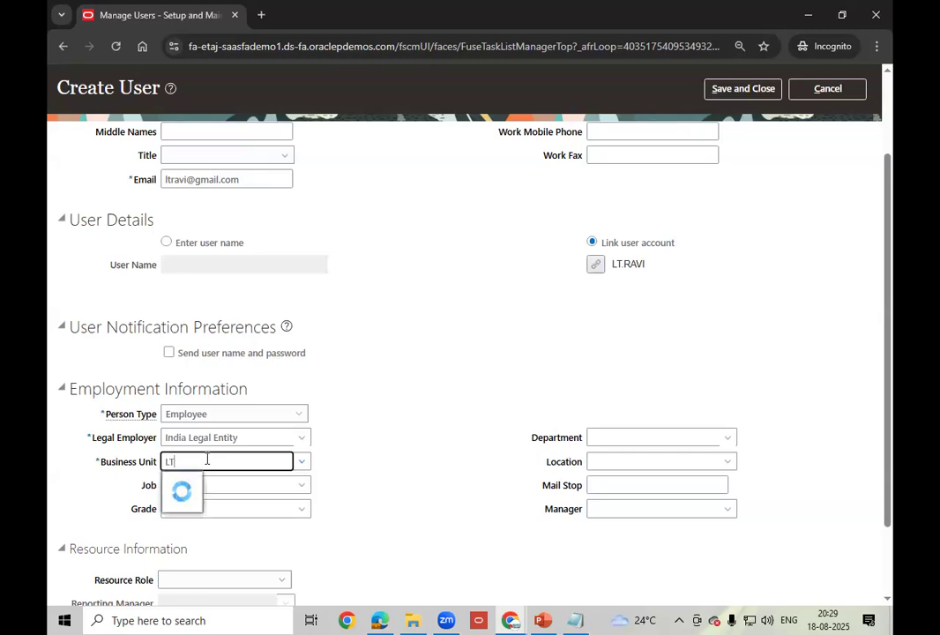
pyautogui.click(193, 480)
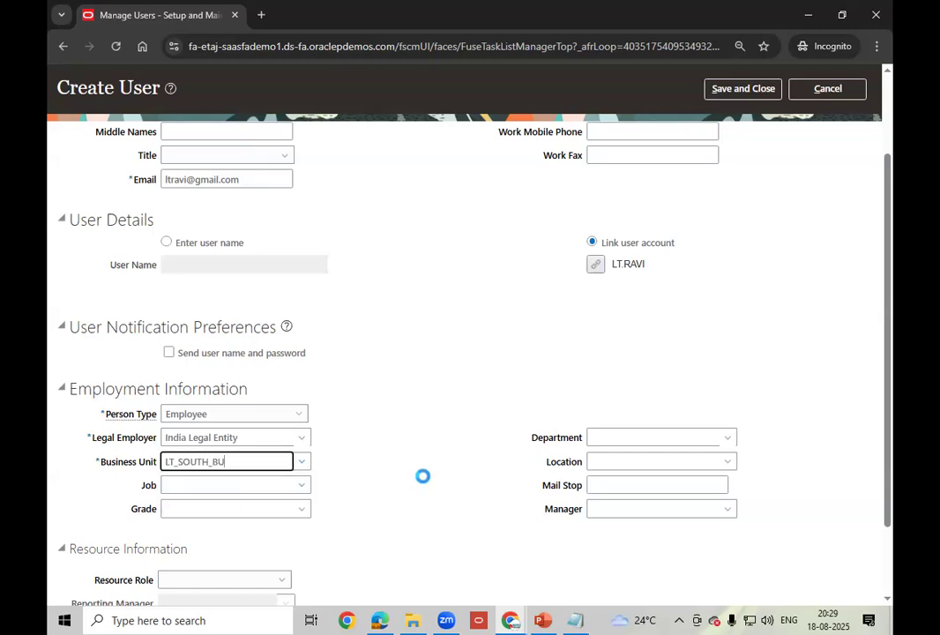
pyautogui.scroll(-2, 424, 475)
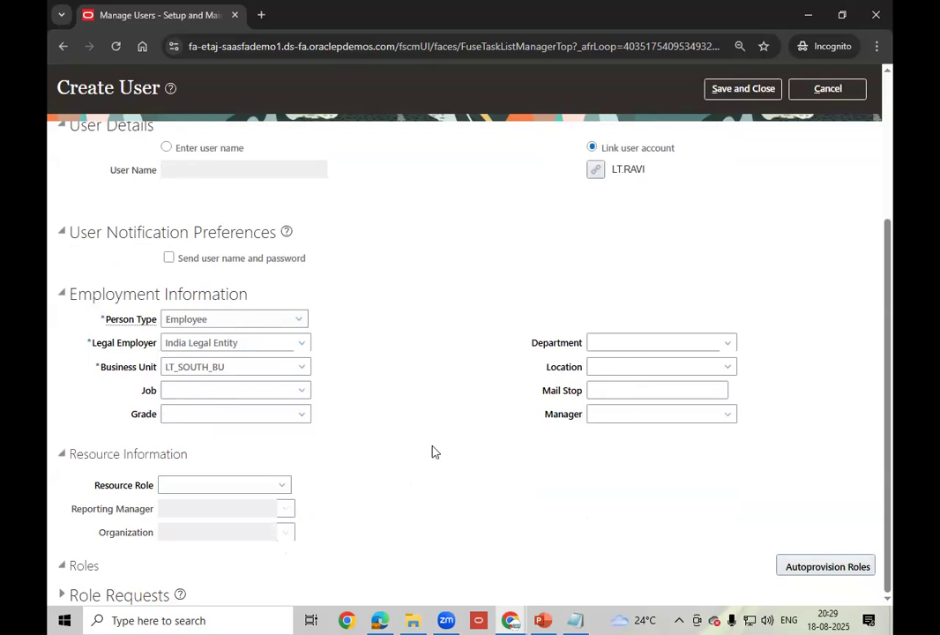
pyautogui.scroll(3, 432, 451)
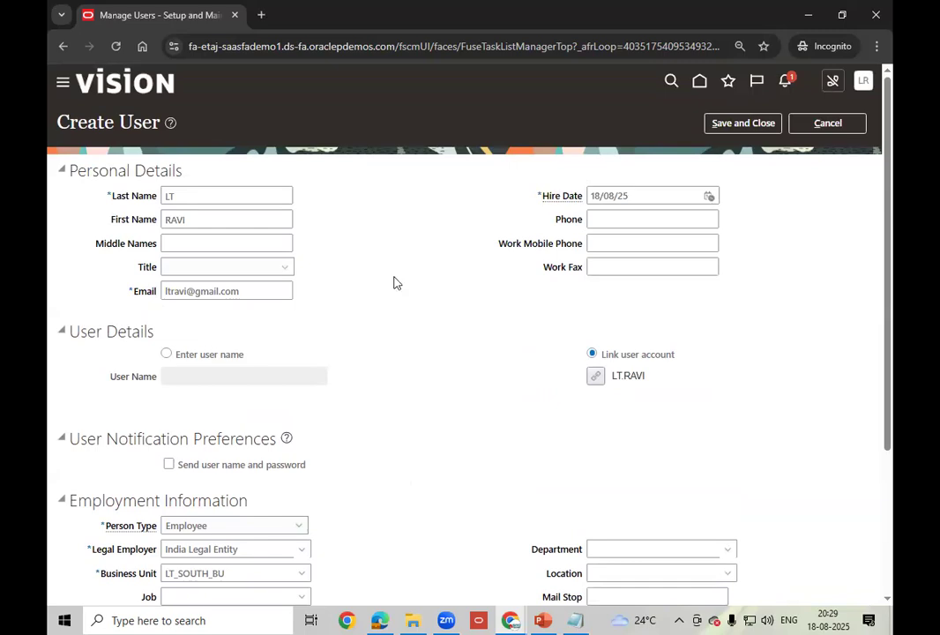
# - Save and close the new user, then finish the person search to return to Setup: Procurement
pyautogui.click(741, 125)
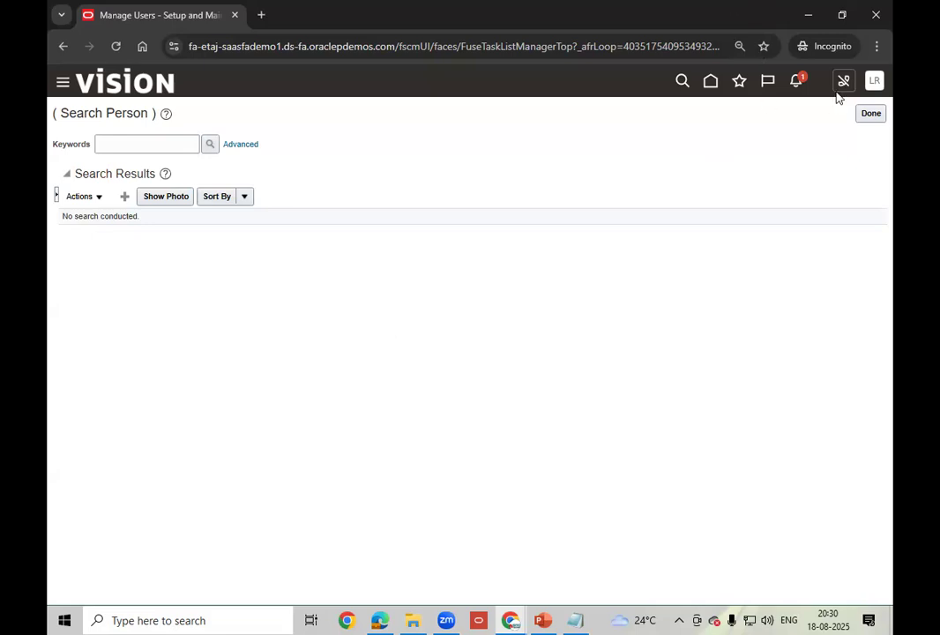
pyautogui.click(870, 114)
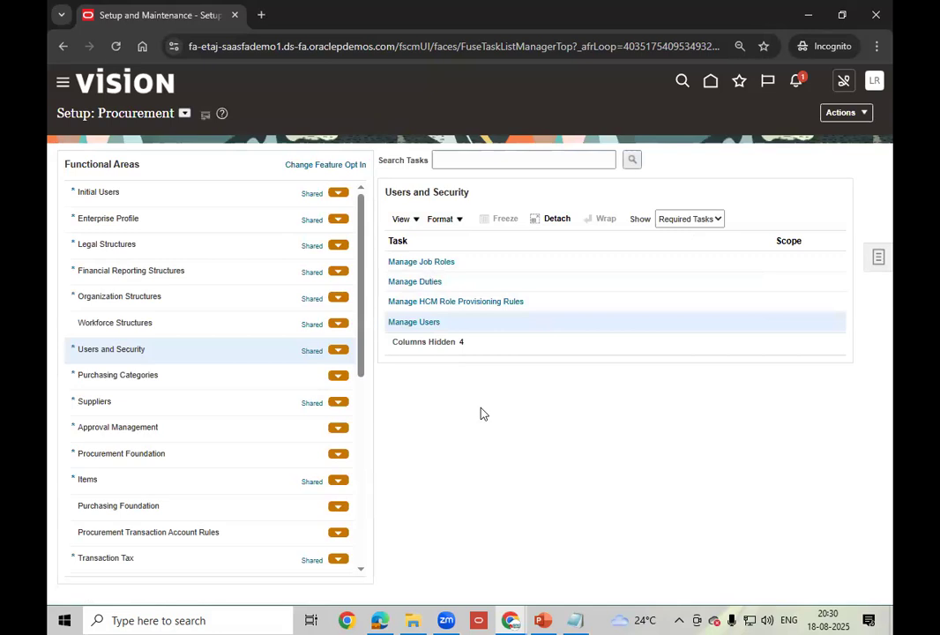
# - Return to the home page and sign out of the current session
pyautogui.click(709, 81)
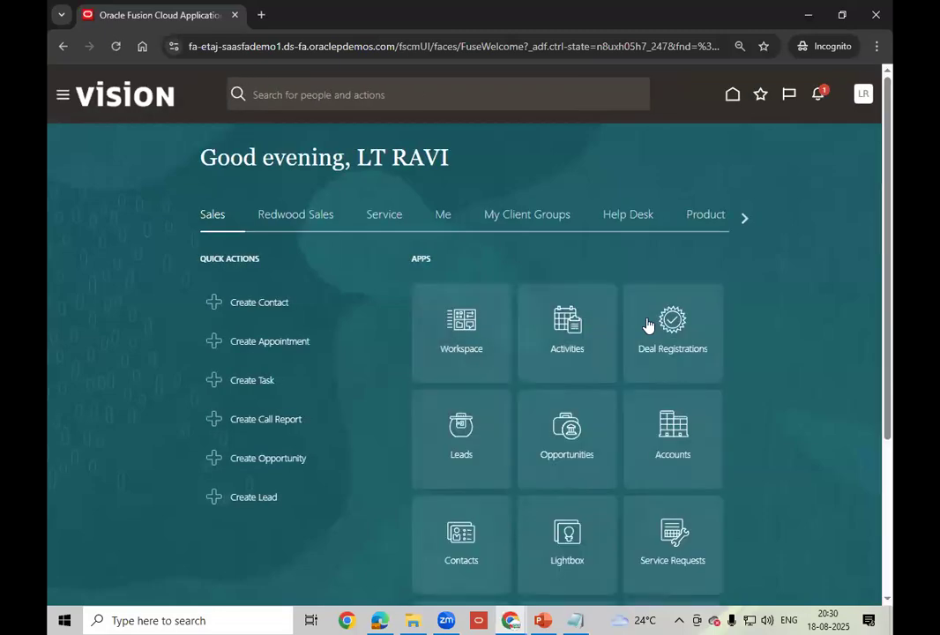
pyautogui.click(743, 216)
pyautogui.click(745, 218)
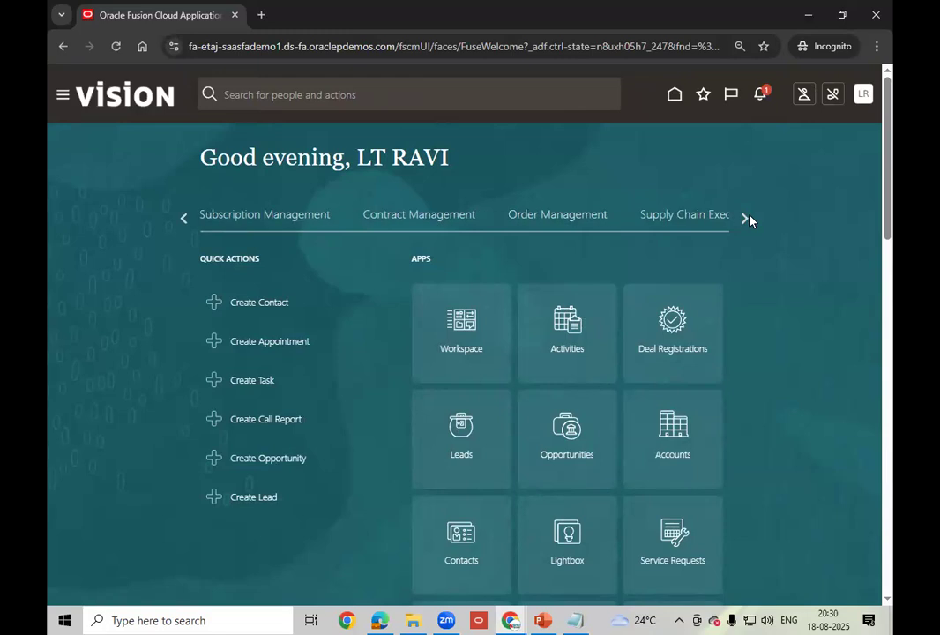
pyautogui.click(863, 95)
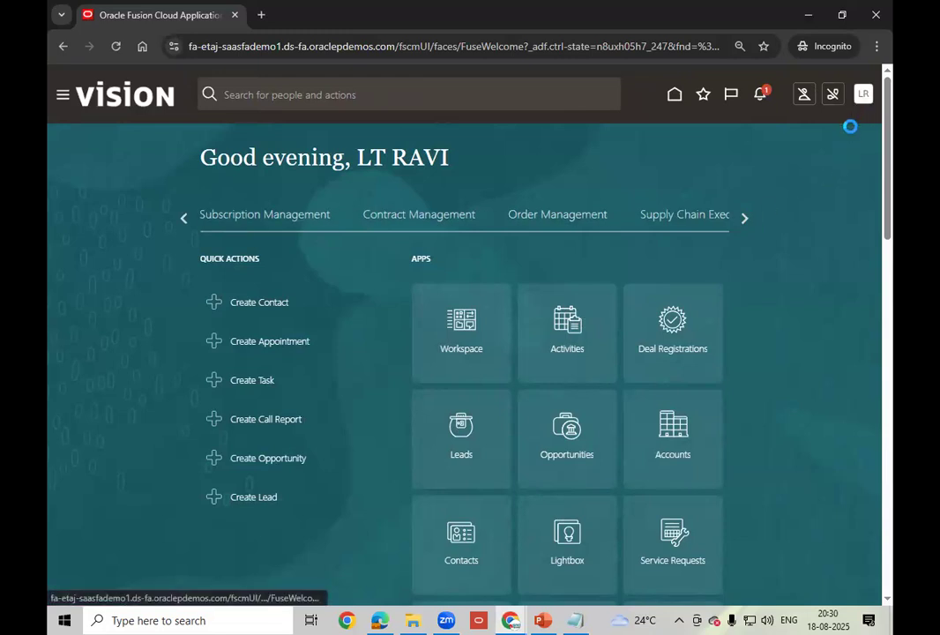
pyautogui.click(841, 128)
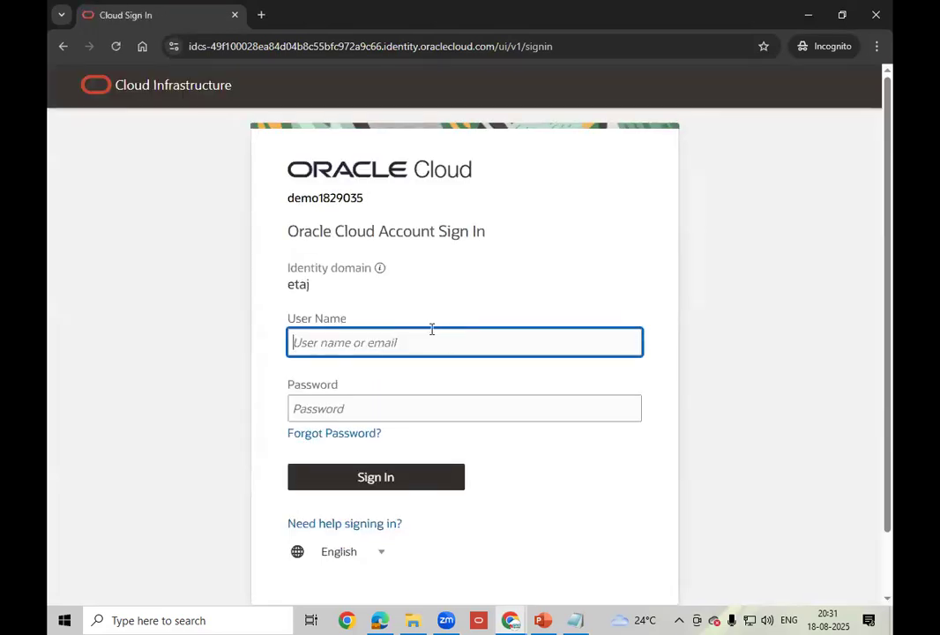
# - Sign back in with the new user's login name and password
pyautogui.write('lt')
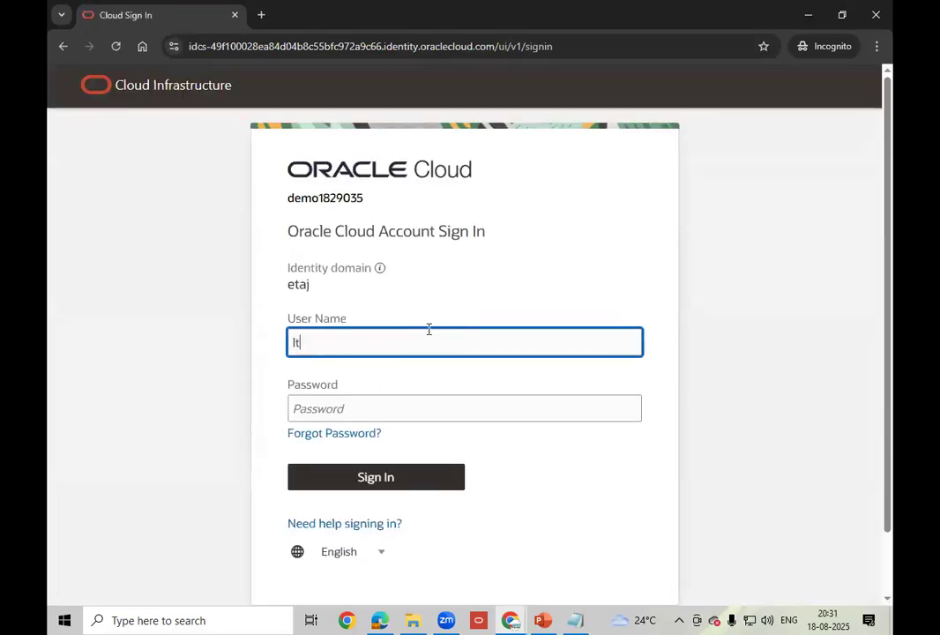
pyautogui.write('.ravi')
pyautogui.press('Tab')
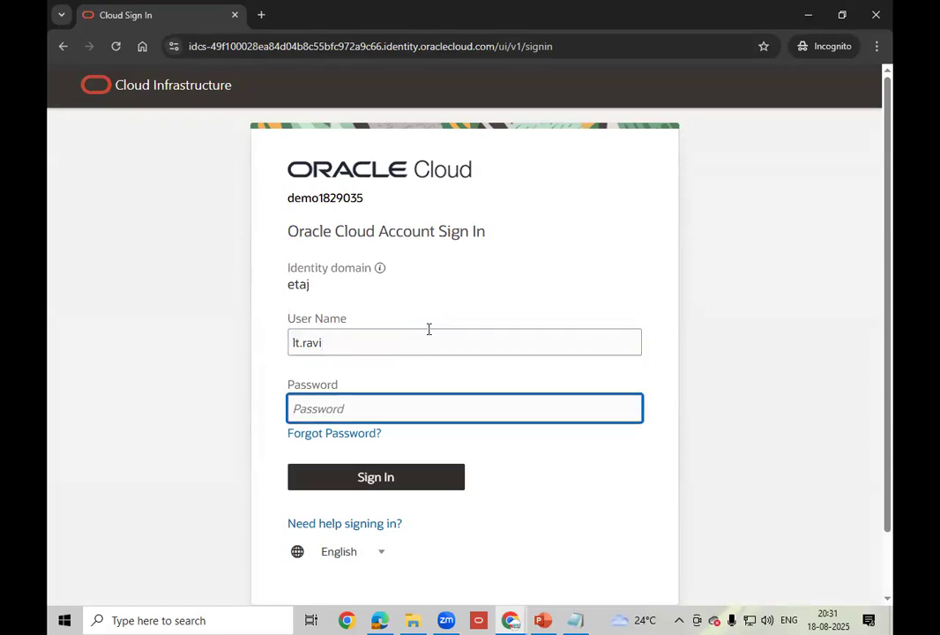
pyautogui.write('**********')
pyautogui.click(389, 481)
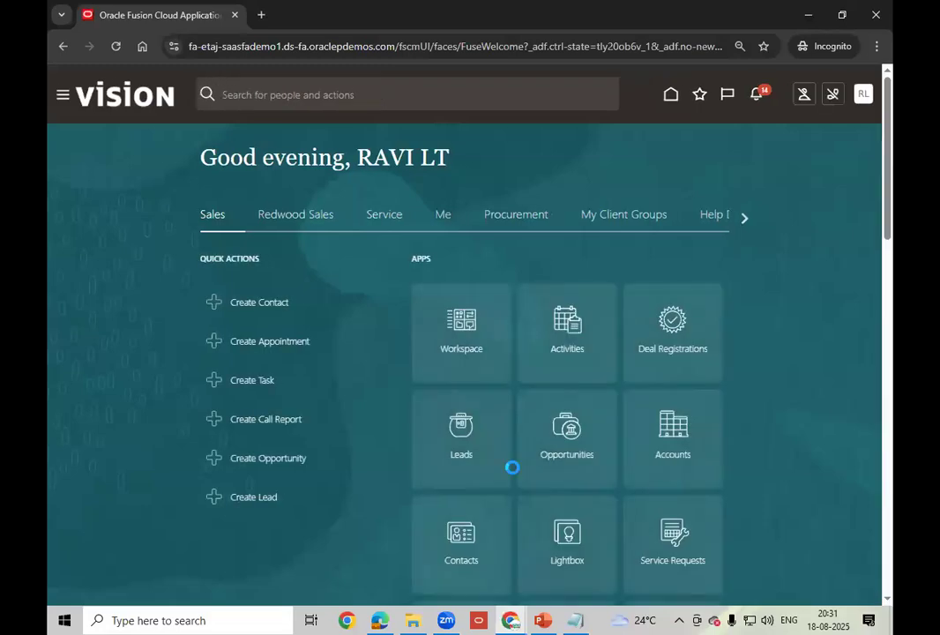
# - Open Purchase Requisitions from the Procurement springboard area
pyautogui.click(524, 221)
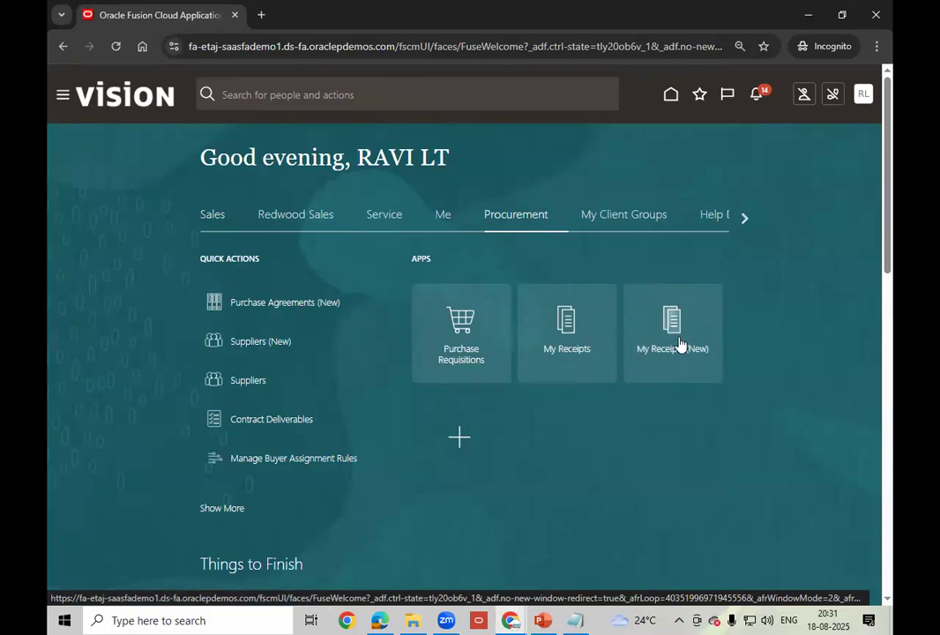
pyautogui.click(461, 357)
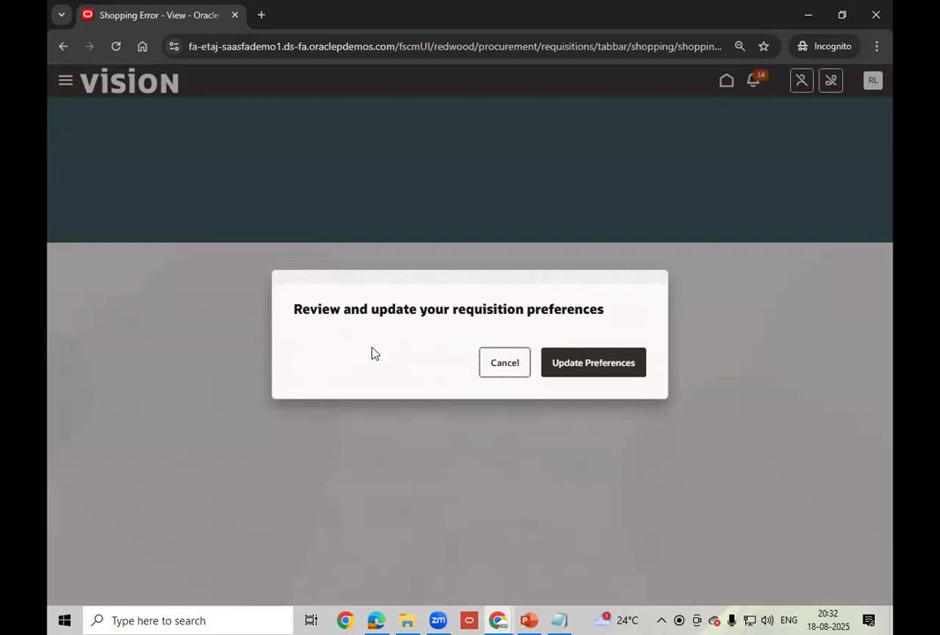
# - Open the requisition preferences, with Requisitioning BU LT_SOUTH_BU, and select the Requester and Deliver-to Location fields
pyautogui.click(592, 369)
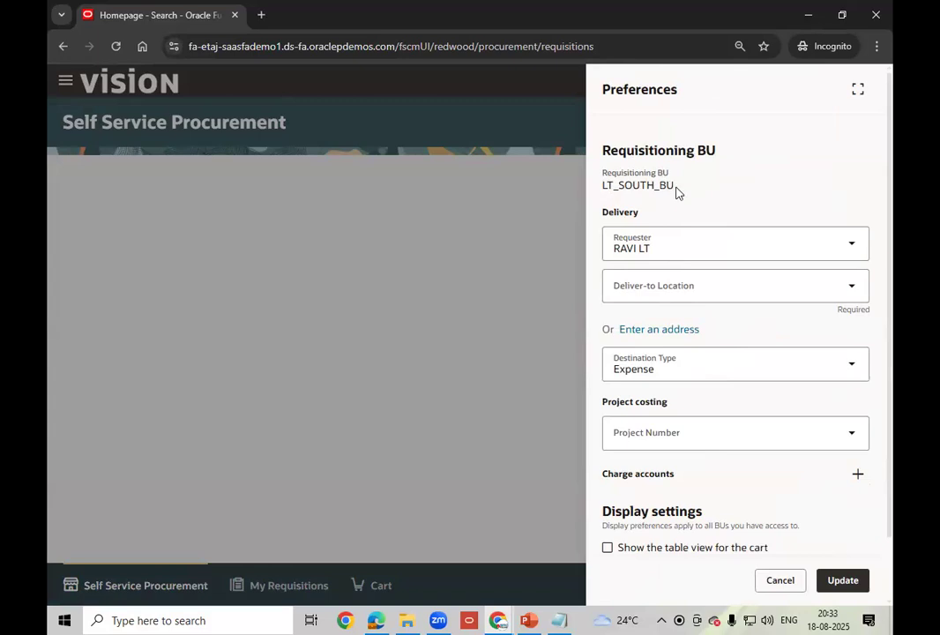
pyautogui.click(683, 249)
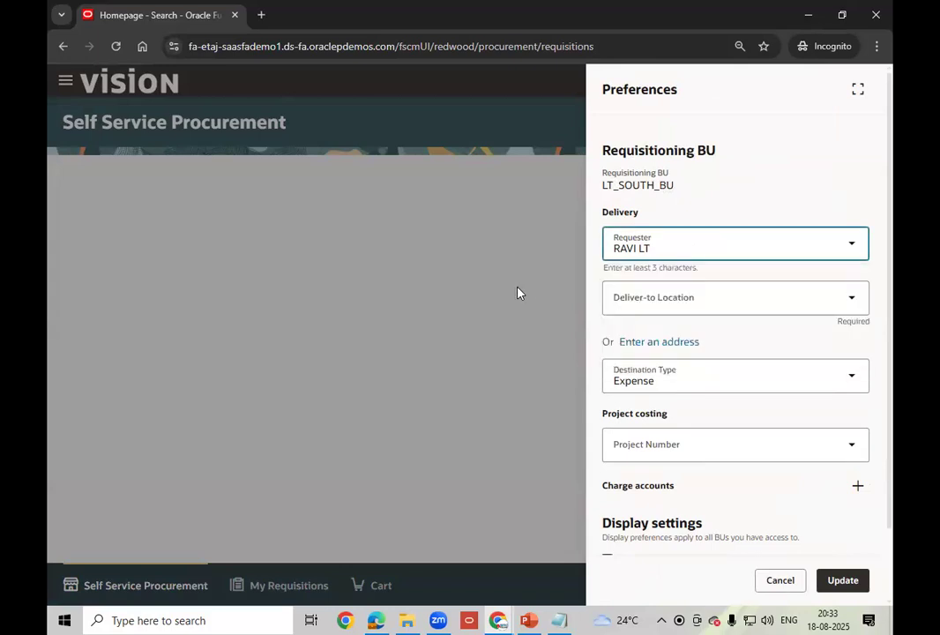
pyautogui.click(738, 293)
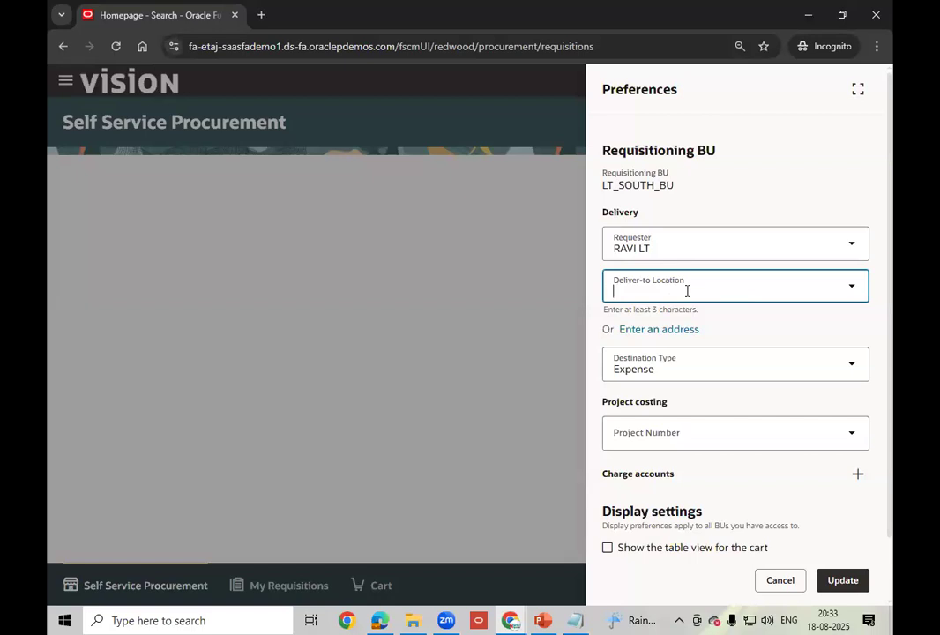
# - Set the deliver-to location to LT_SOUTH_BU_LOCATION, then switch to the Procure to Pay PowerPoint slide
pyautogui.write('LT')
pyautogui.press('Tab')
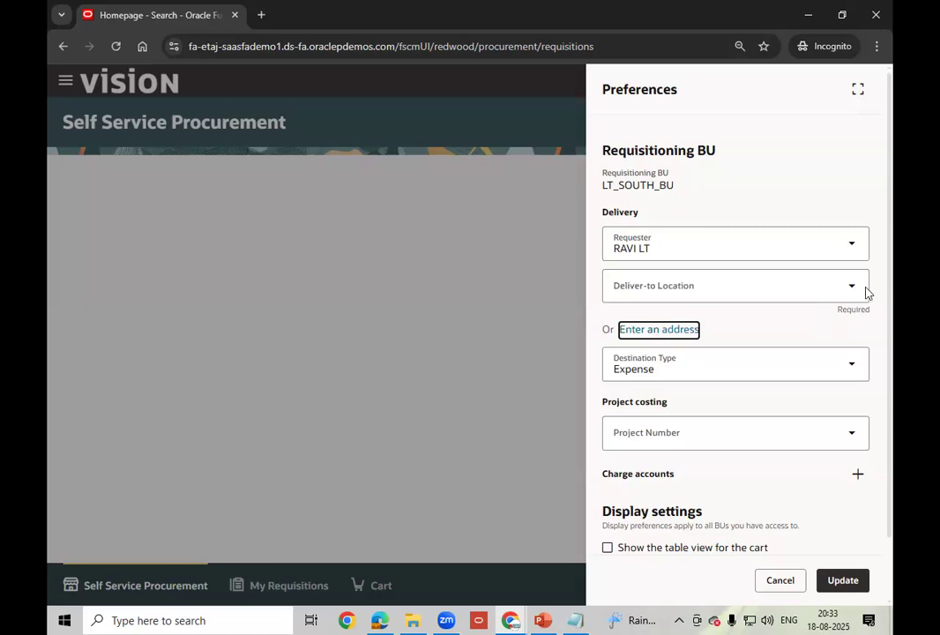
pyautogui.click(856, 289)
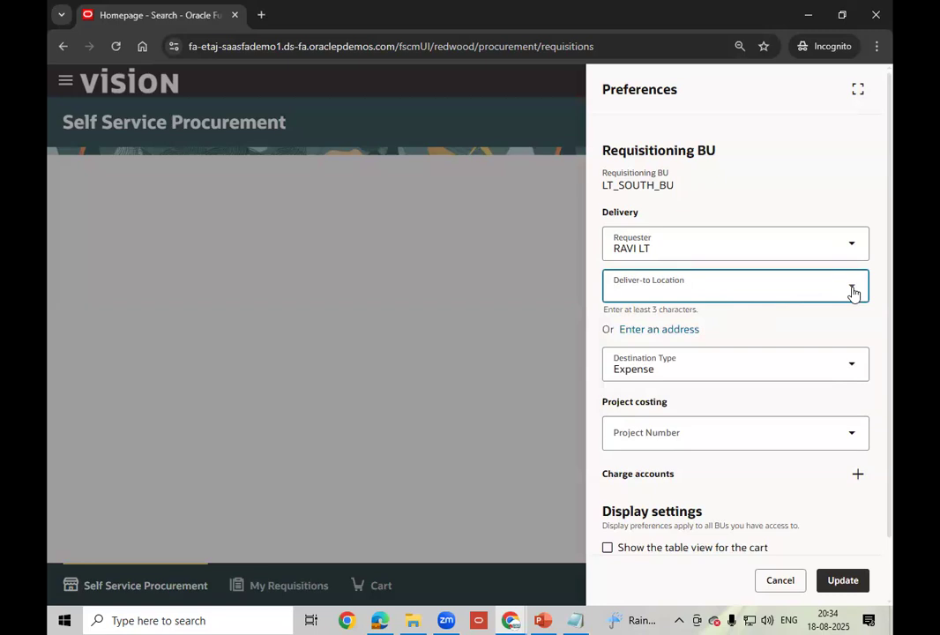
pyautogui.write('LT_')
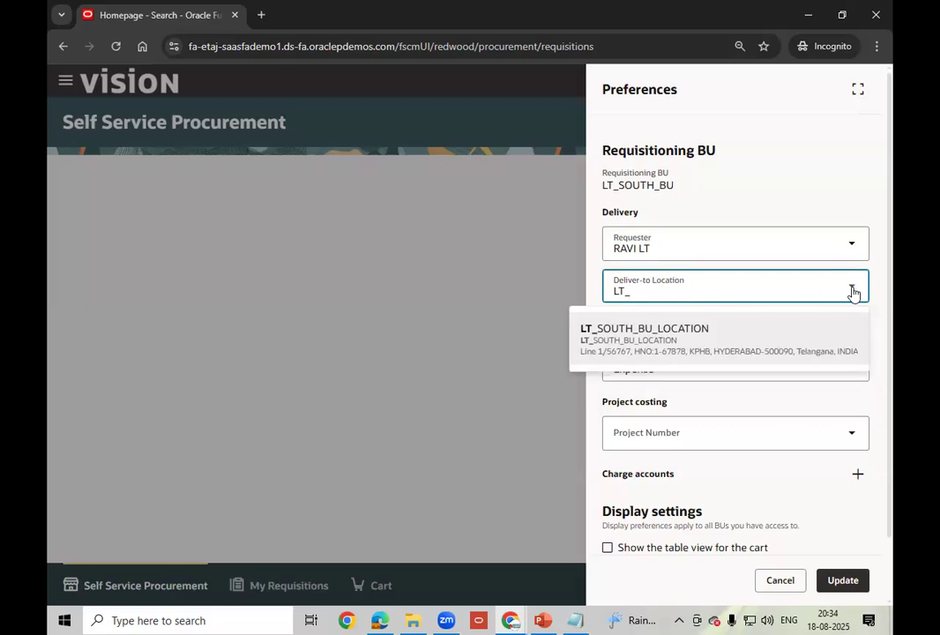
pyautogui.click(731, 340)
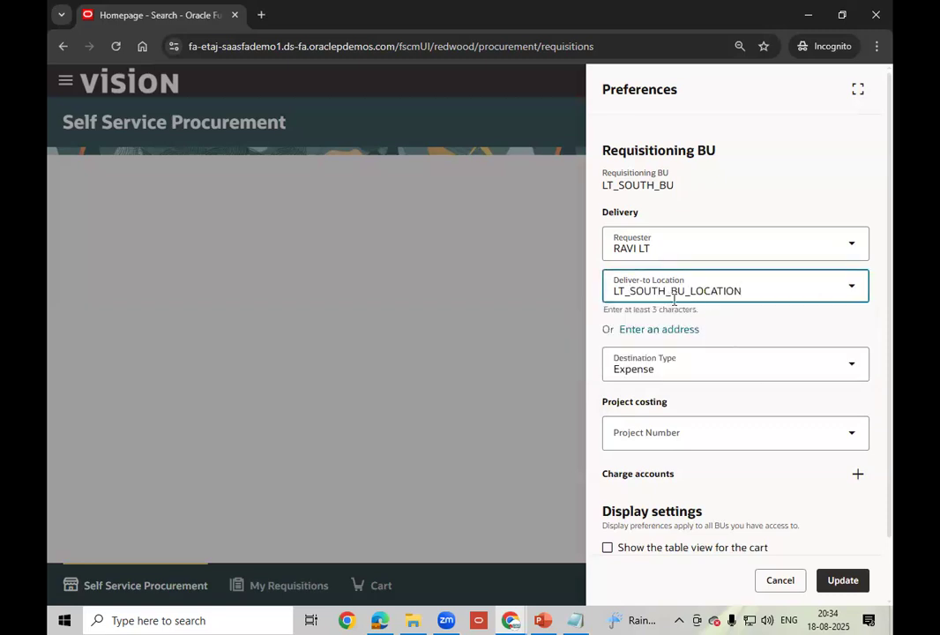
pyautogui.click(758, 318)
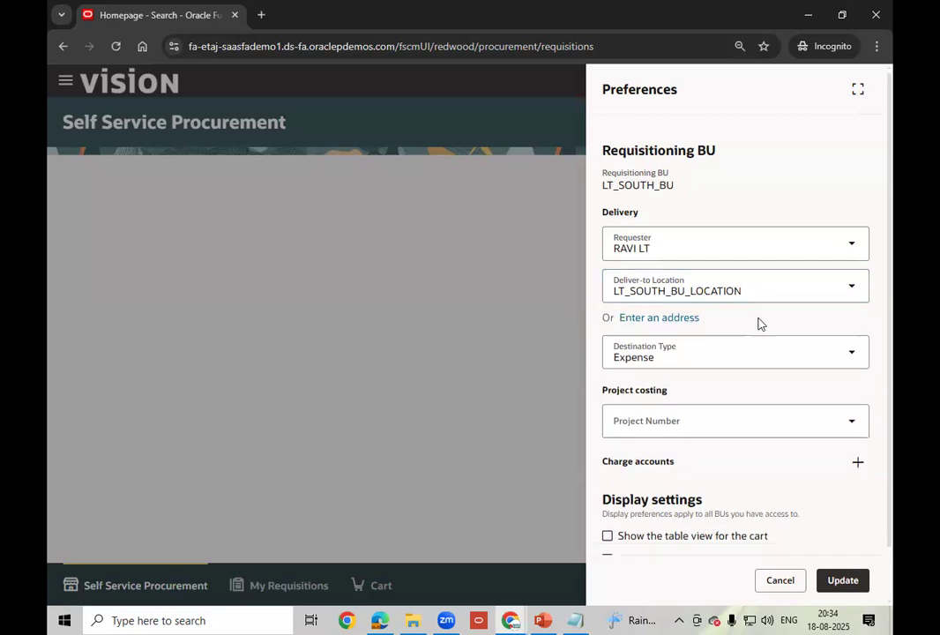
pyautogui.click(853, 361)
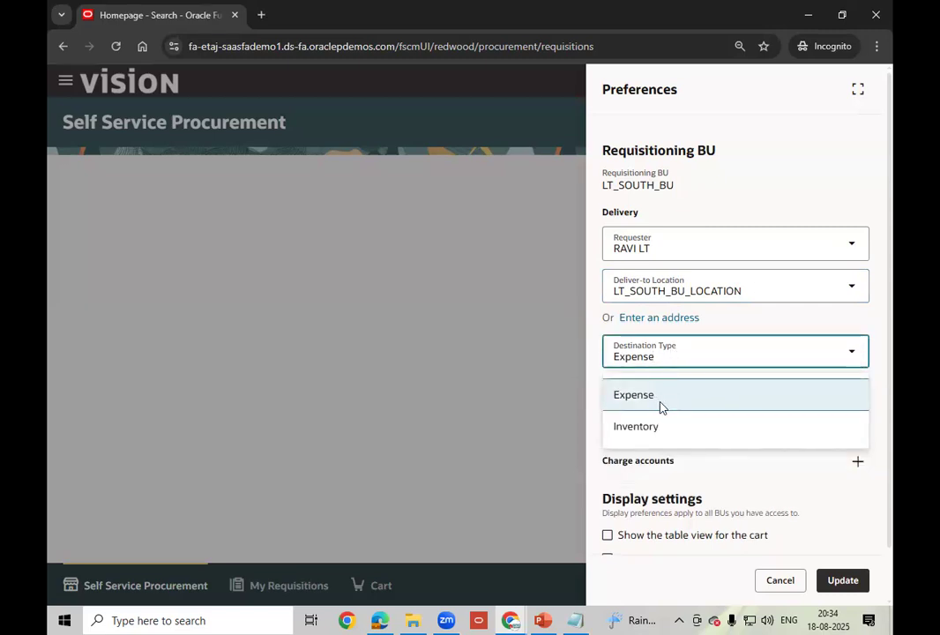
pyautogui.click(542, 620)
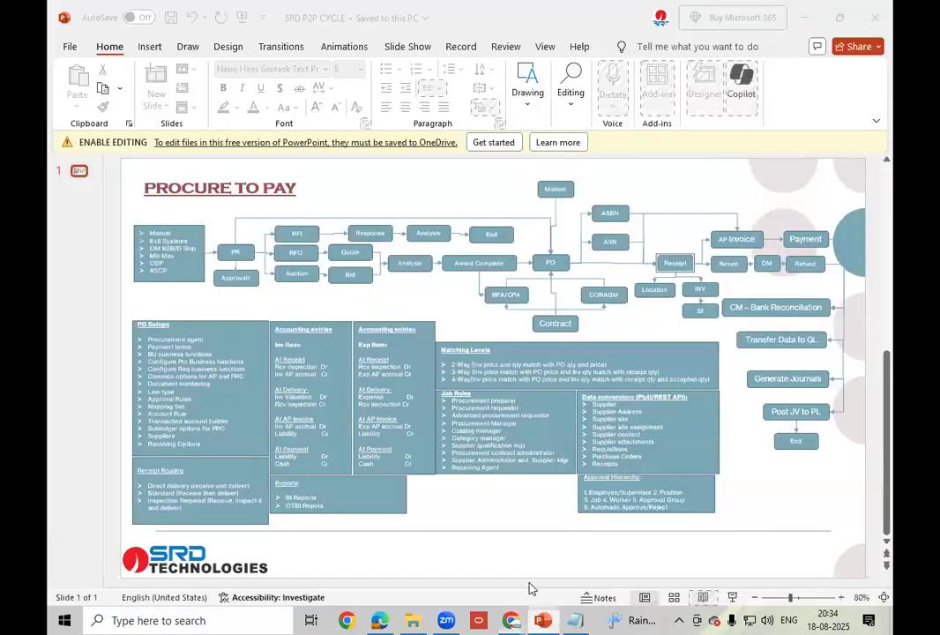
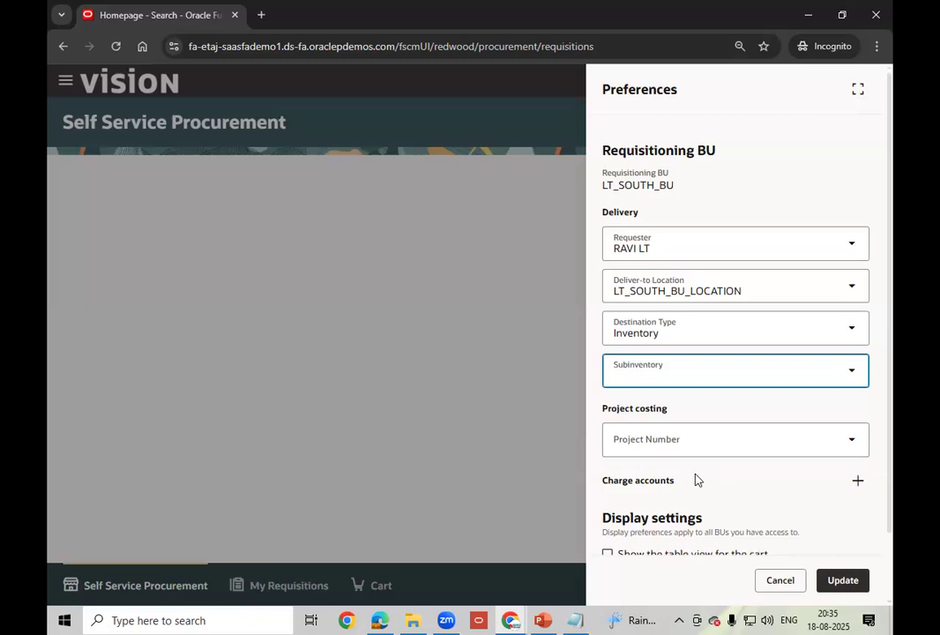
# - Check the project number choices, then begin adding a new charge account
pyautogui.click(721, 448)
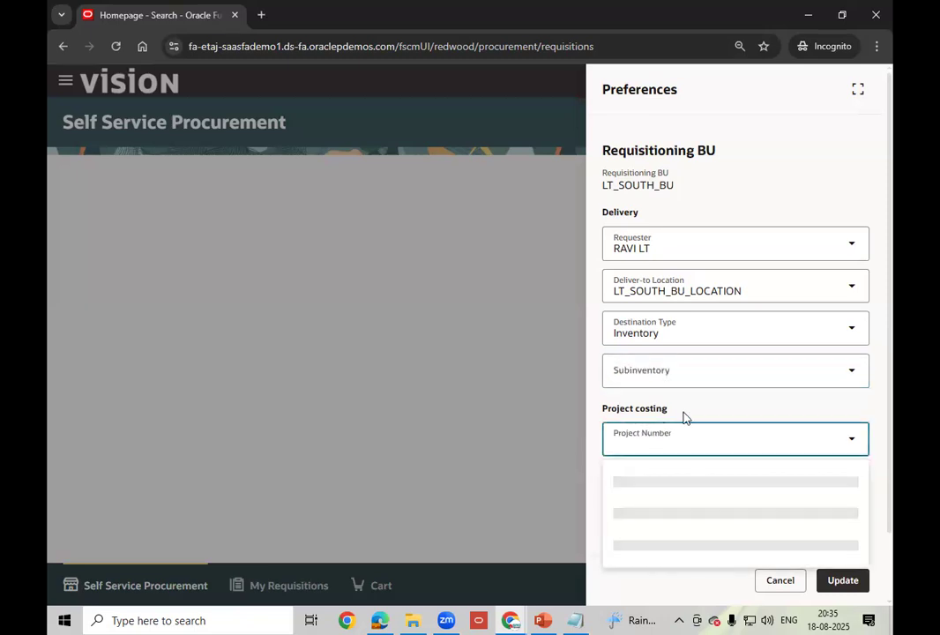
pyautogui.click(723, 412)
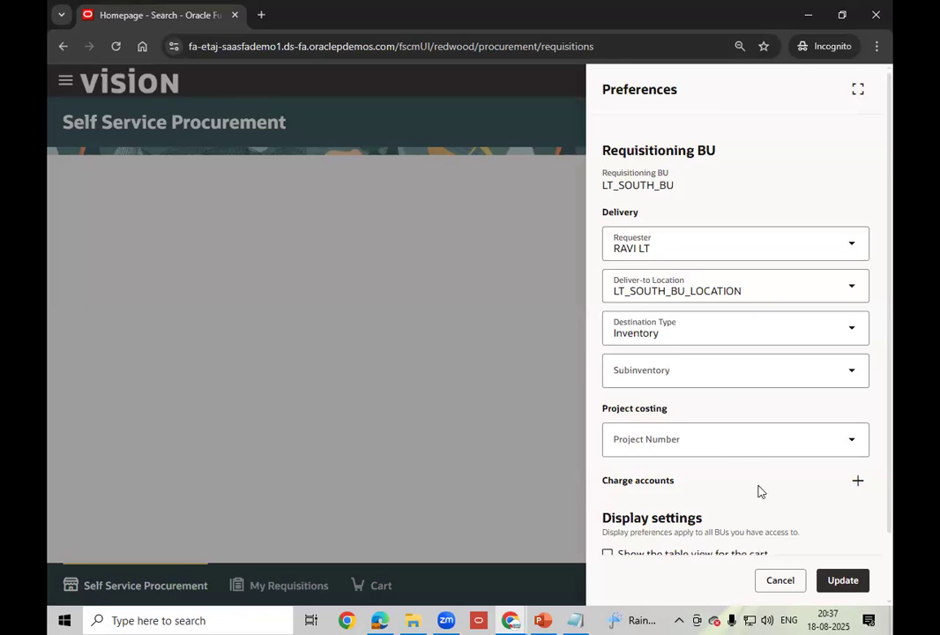
pyautogui.scroll(-2, 760, 492)
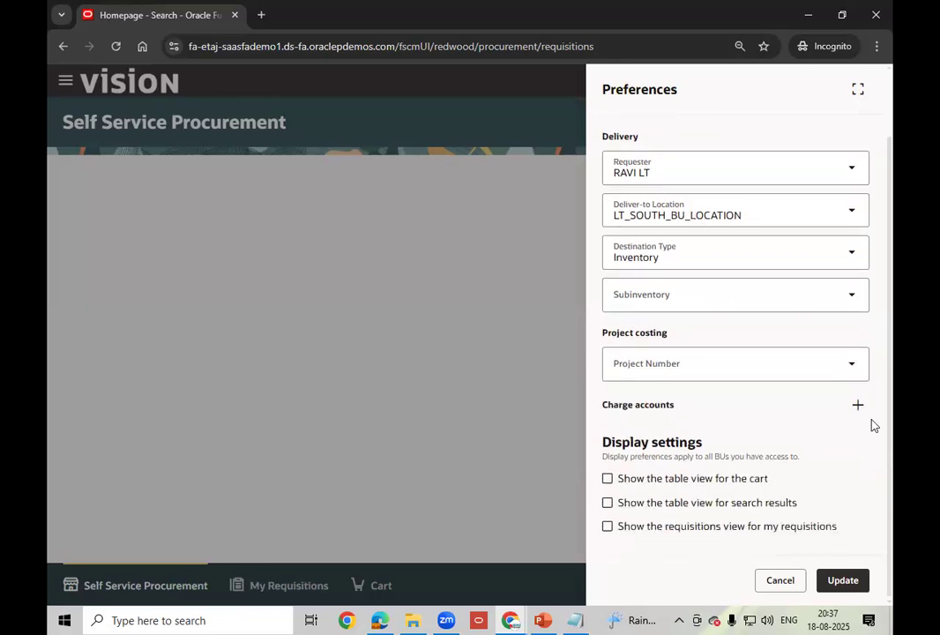
pyautogui.click(852, 411)
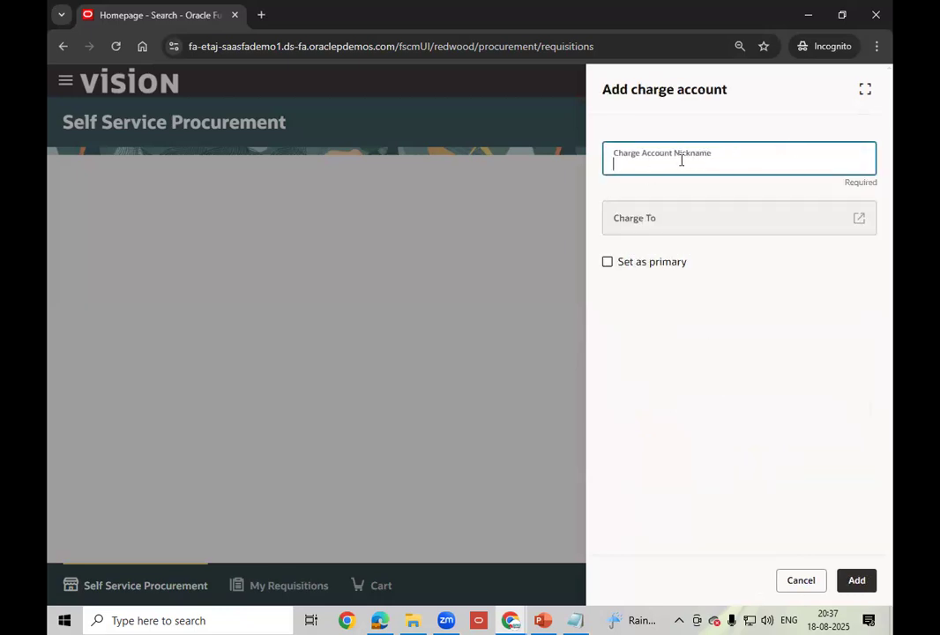
# - Open the Charge To combination search, browse the combinations, cancel it, and reopen it
pyautogui.click(816, 156)
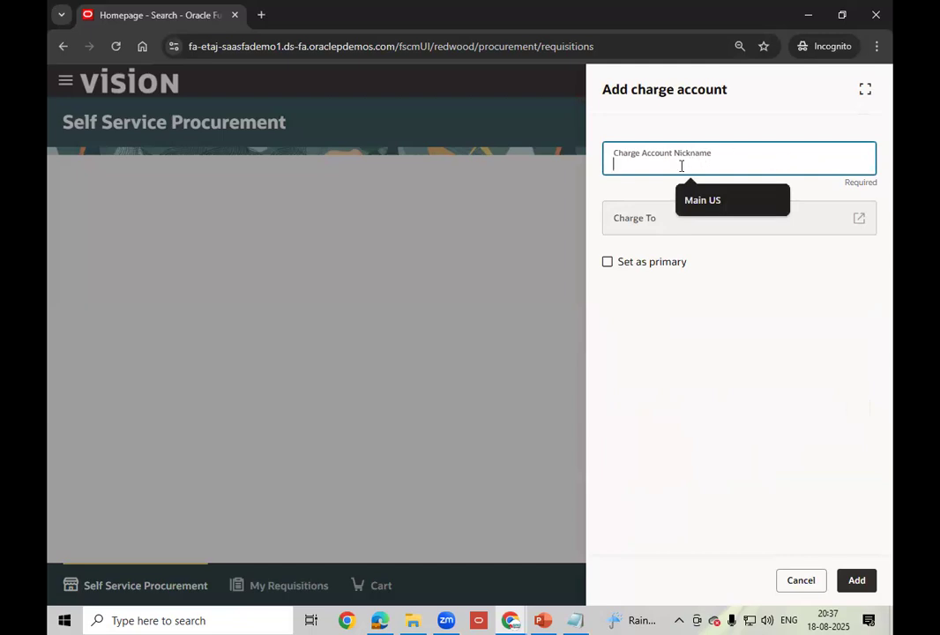
pyautogui.click(860, 221)
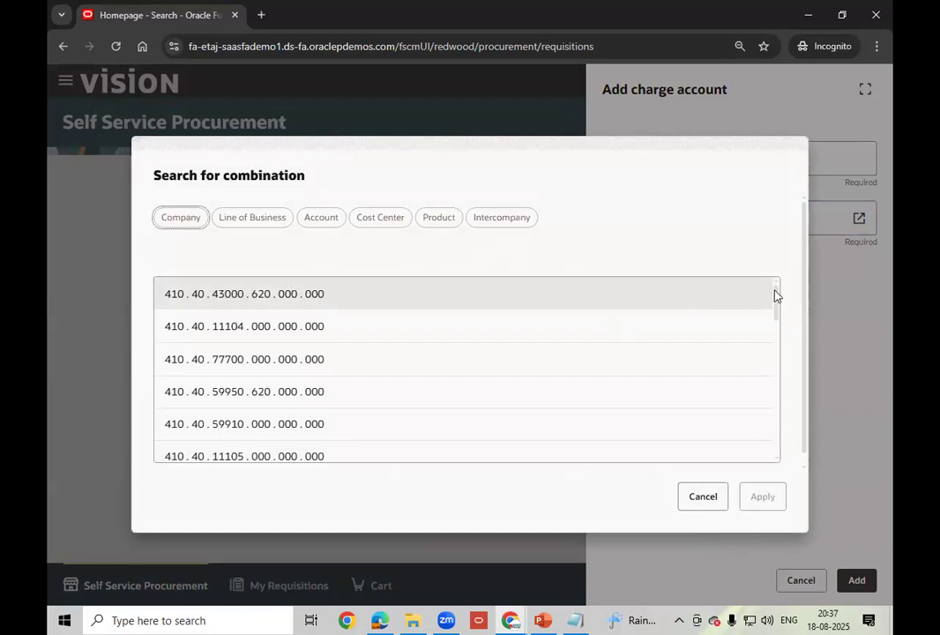
pyautogui.scroll(-10, 775, 357)
pyautogui.moveTo(767, 415); pyautogui.dragTo(769, 426)
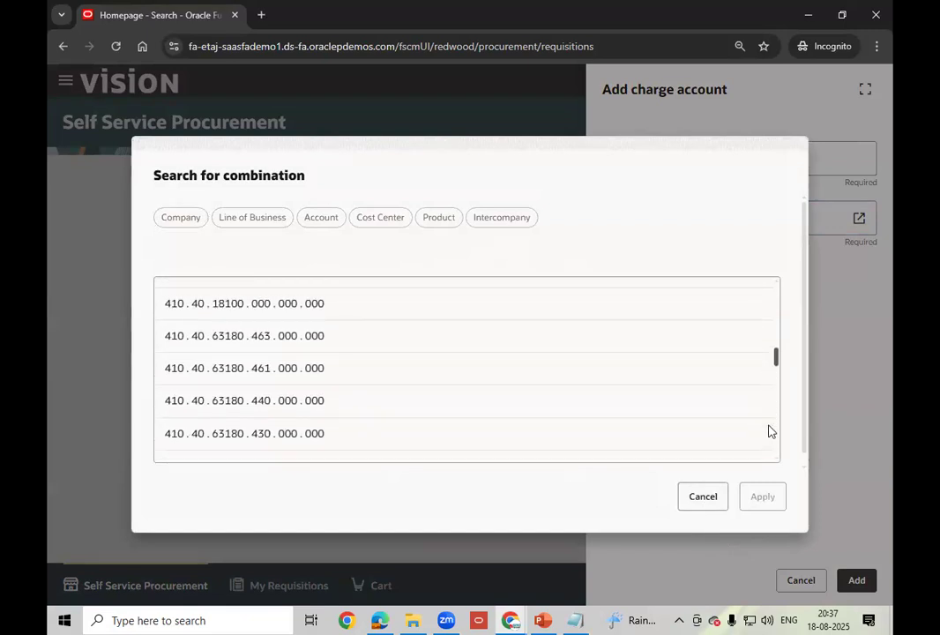
pyautogui.scroll(10, 774, 353)
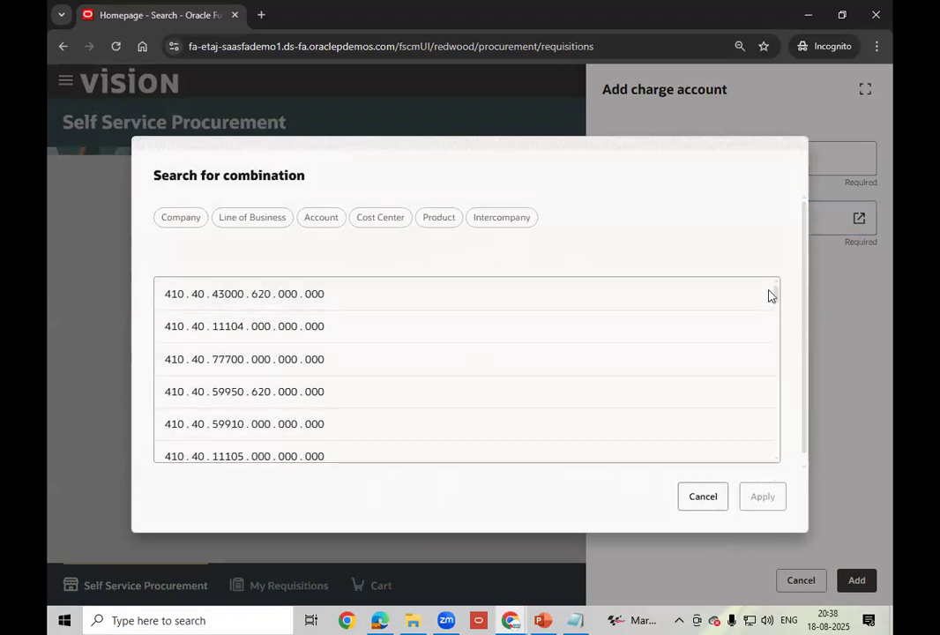
pyautogui.moveTo(774, 297); pyautogui.dragTo(769, 455)
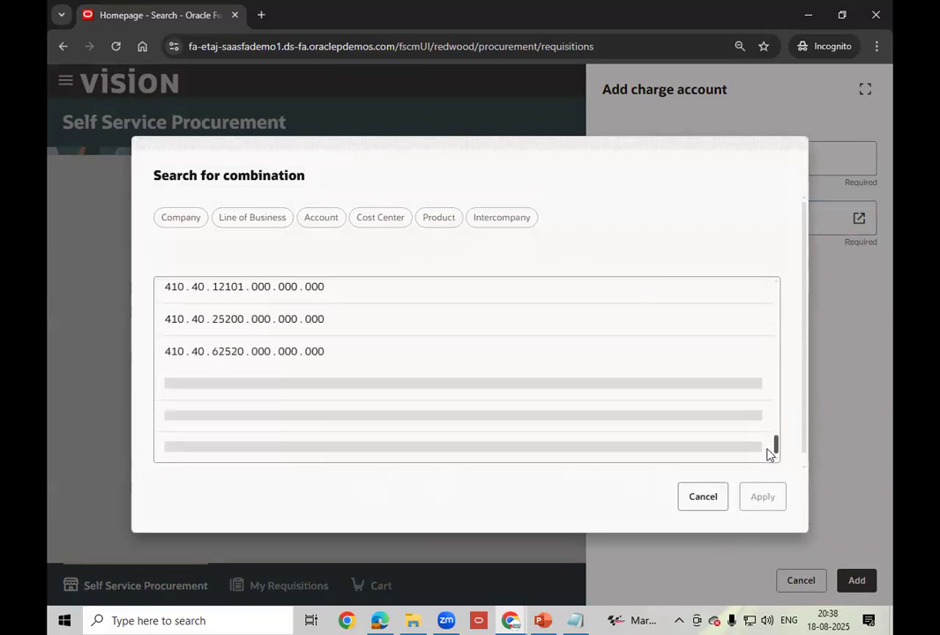
pyautogui.click(703, 497)
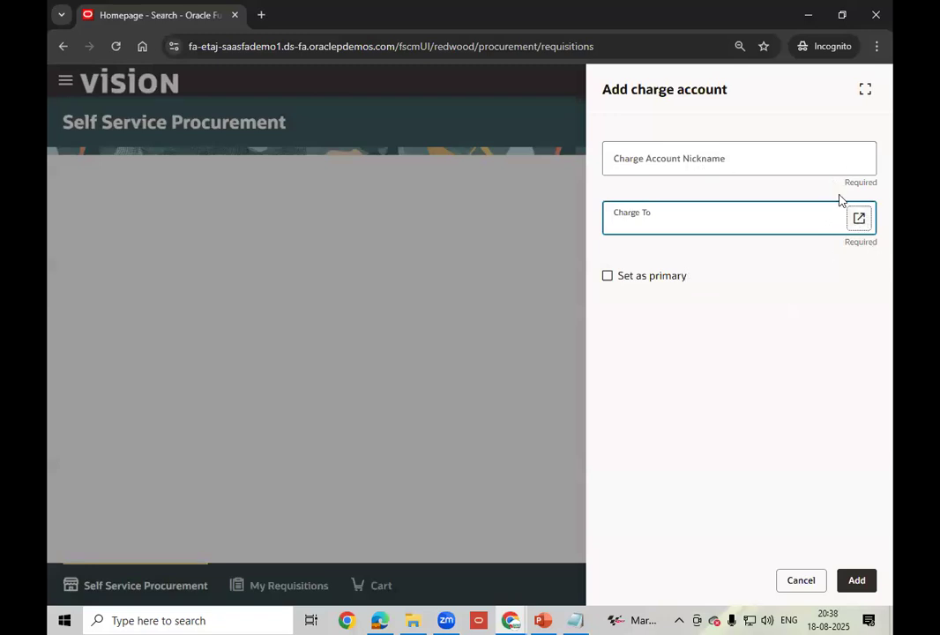
pyautogui.click(858, 219)
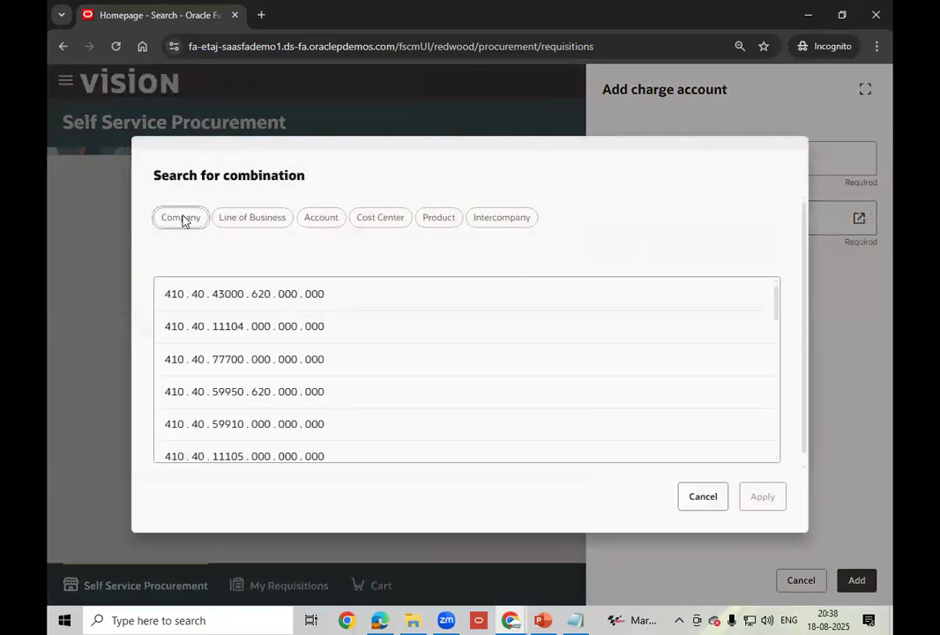
# - Filter the combinations to company 101 and line of business 10
pyautogui.click(175, 219)
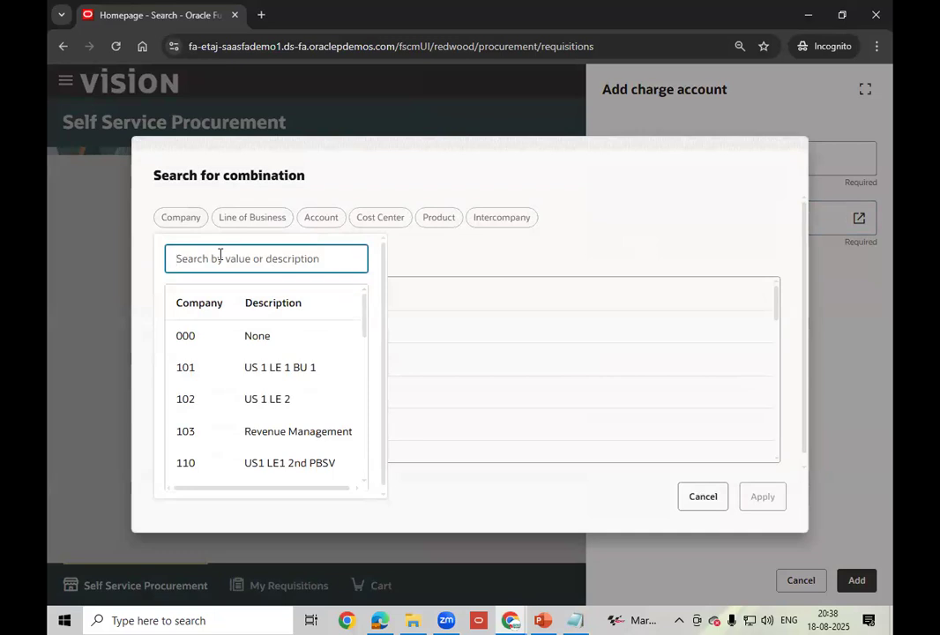
pyautogui.write('101')
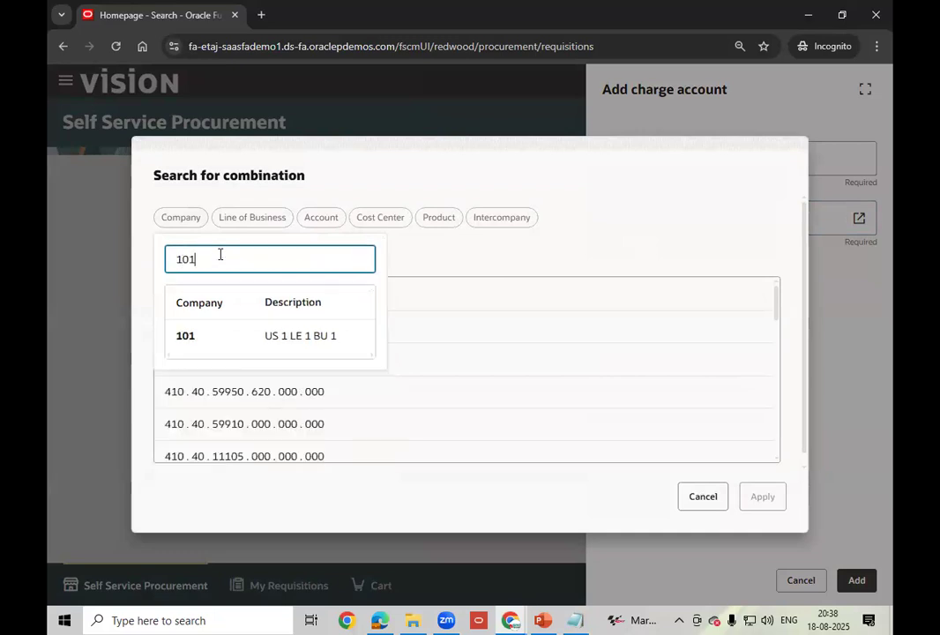
pyautogui.click(214, 339)
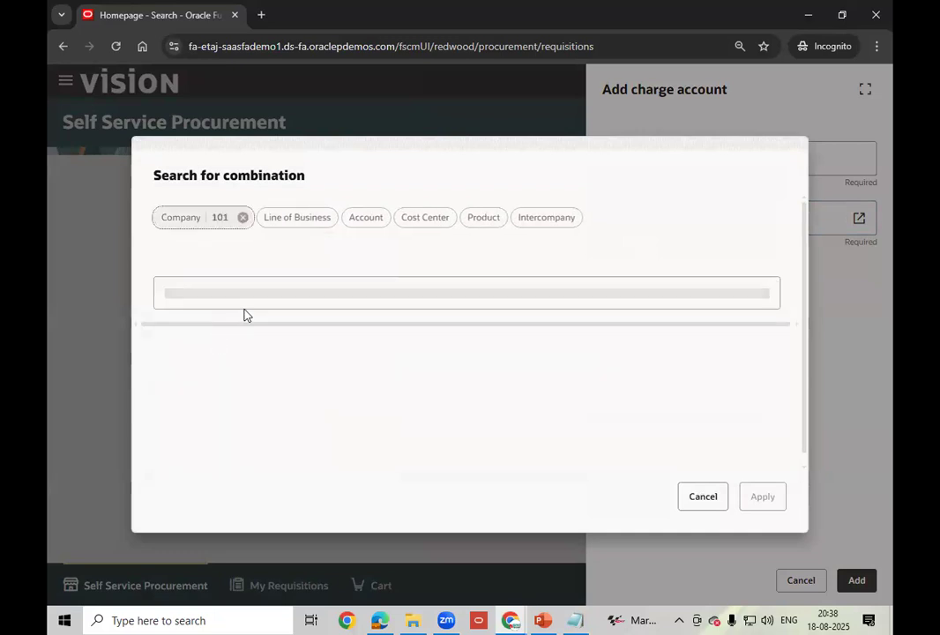
pyautogui.click(301, 219)
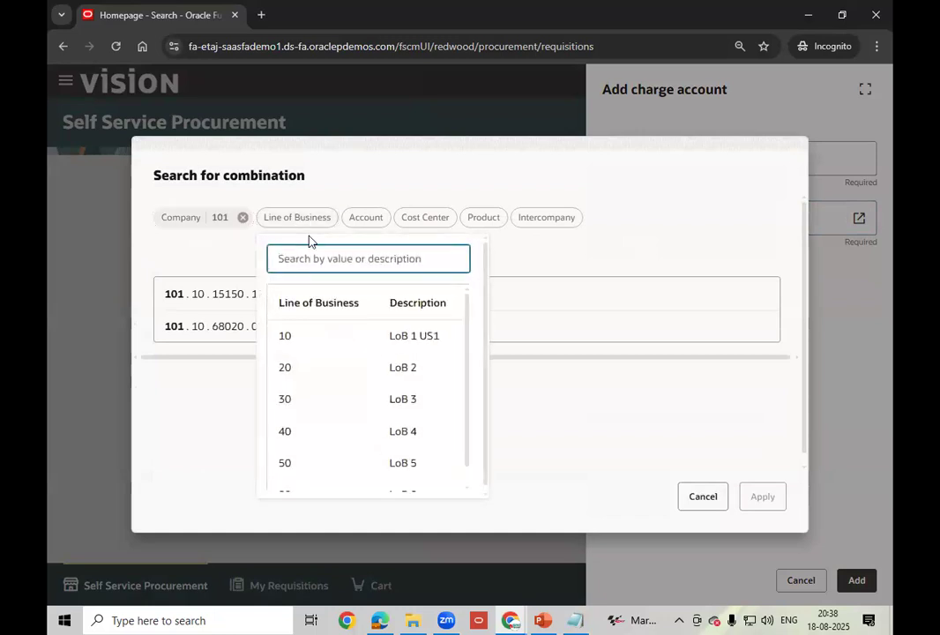
pyautogui.write('10')
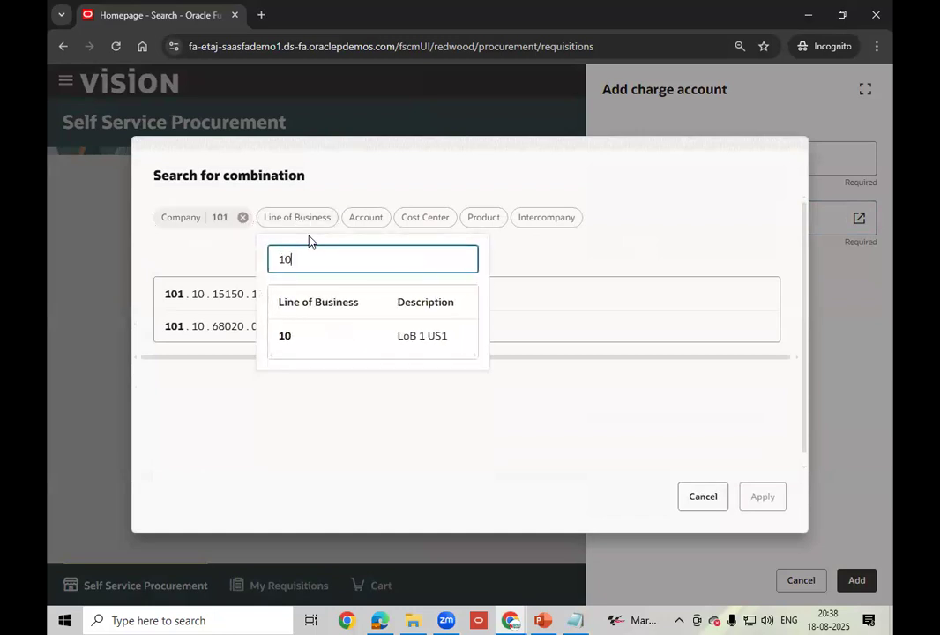
pyautogui.click(315, 340)
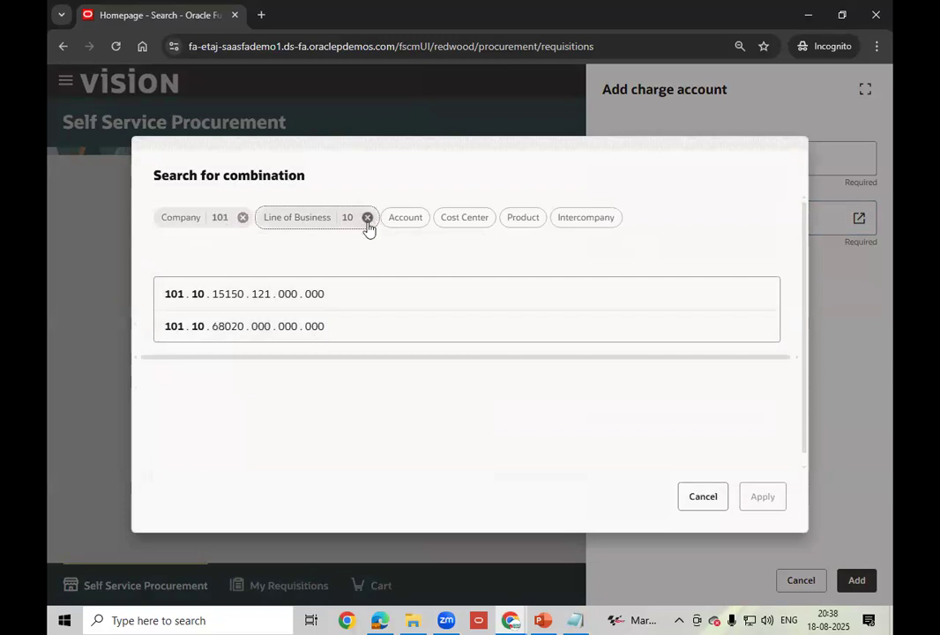
# - Clear the line of business and company searches to browse all company values
pyautogui.click(309, 220)
pyautogui.press('BackSpace')
pyautogui.press('BackSpace')
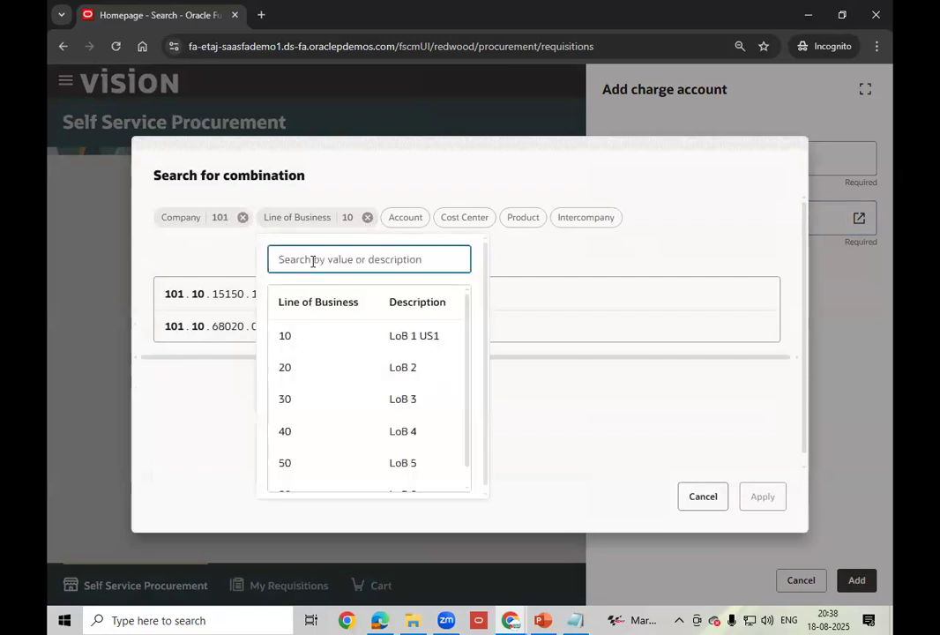
pyautogui.click(223, 224)
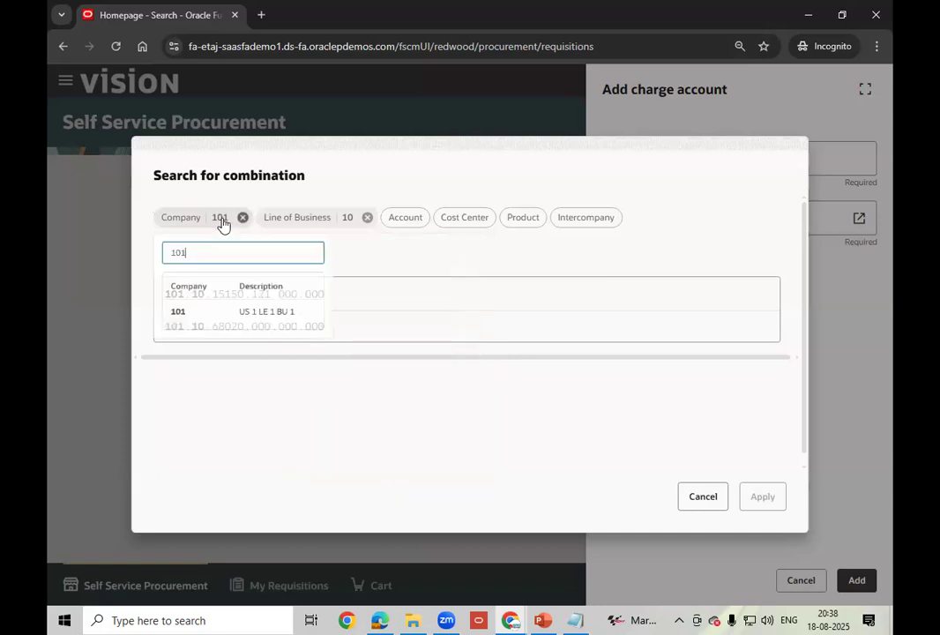
pyautogui.press('BackSpace')
pyautogui.press('BackSpace')
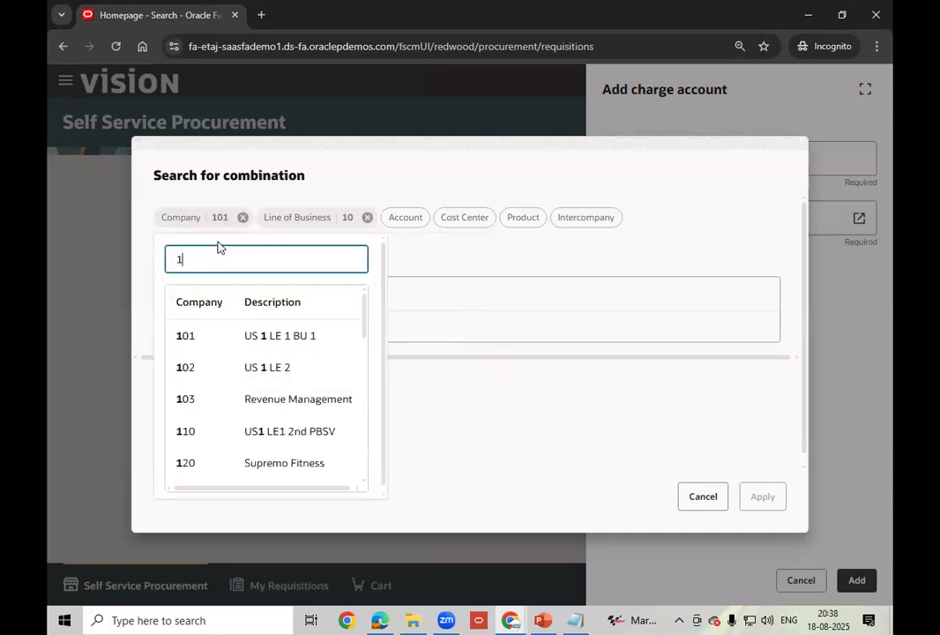
pyautogui.press('BackSpace')
pyautogui.moveTo(366, 315); pyautogui.dragTo(353, 428)
pyautogui.scroll(-5, 353, 431)
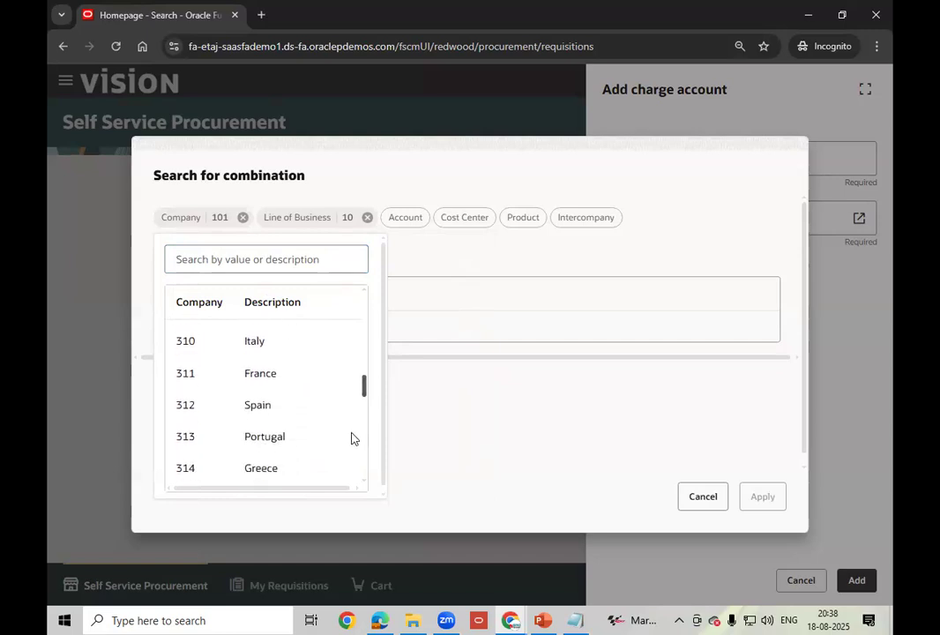
pyautogui.scroll(-6, 352, 459)
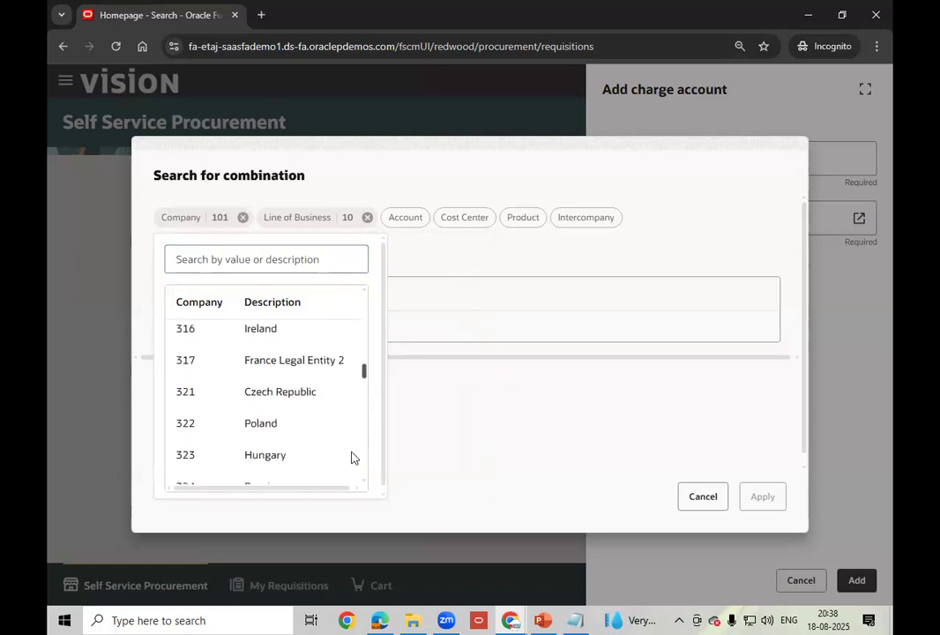
pyautogui.scroll(-5, 354, 468)
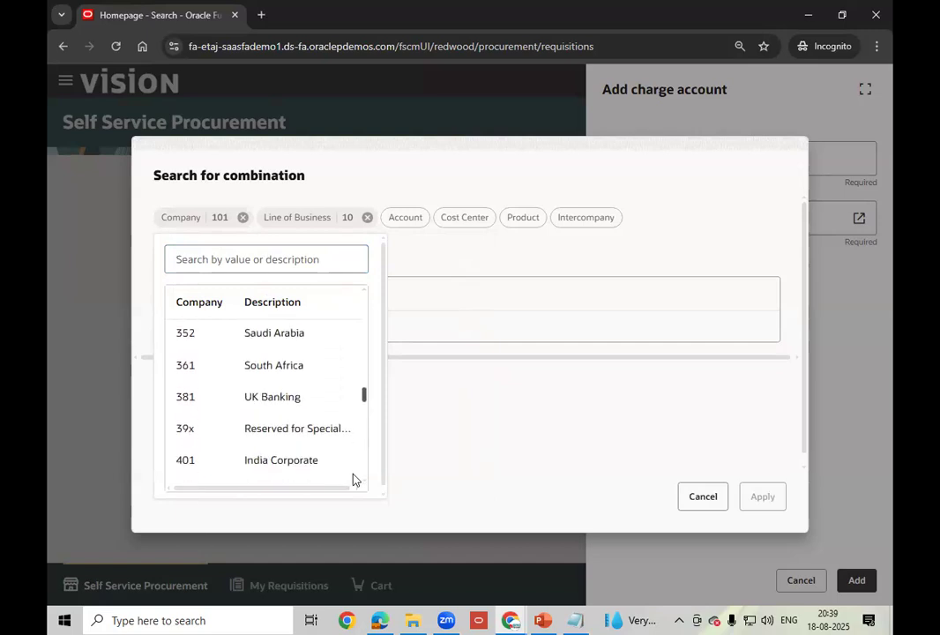
# - Change the company filter to 401 India Corporate and line of business to 90
pyautogui.click(295, 468)
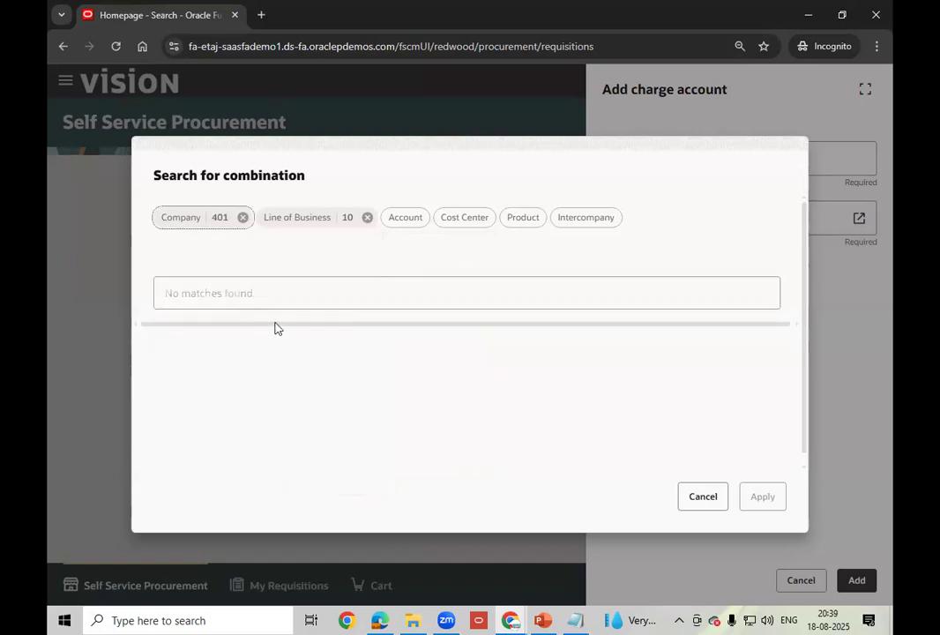
pyautogui.click(347, 219)
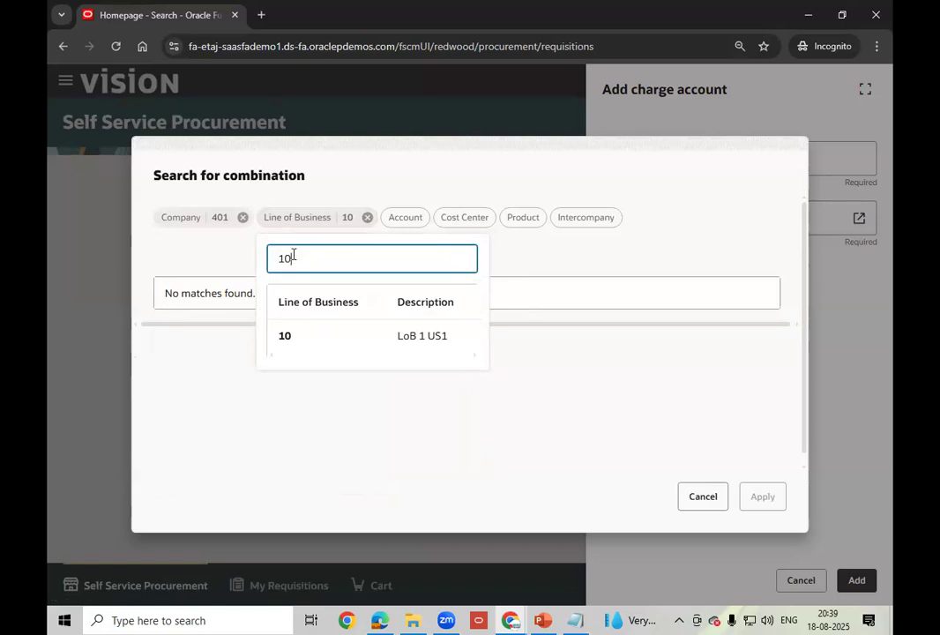
pyautogui.press('BackSpace')
pyautogui.press('BackSpace')
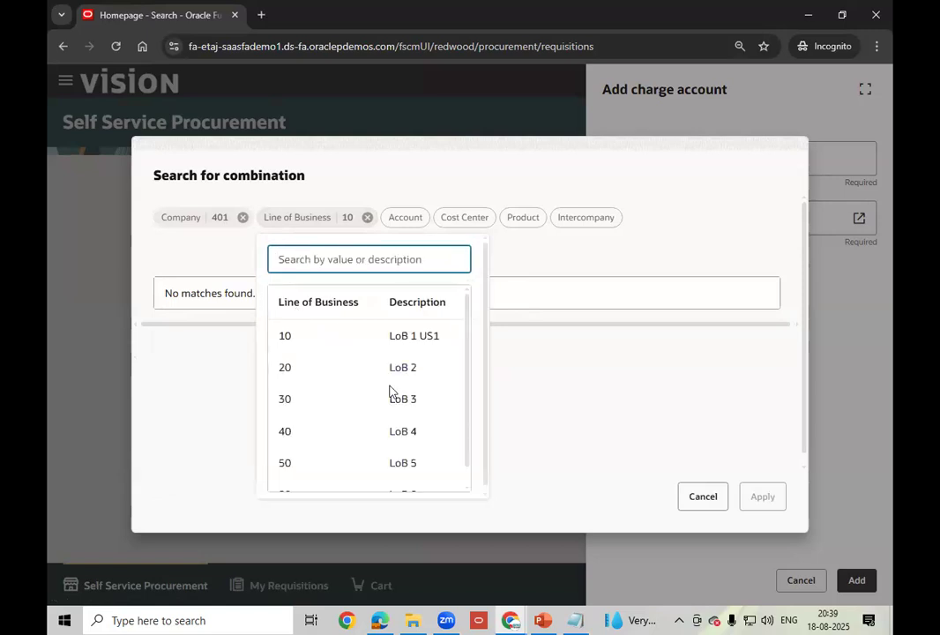
pyautogui.scroll(-1, 474, 414)
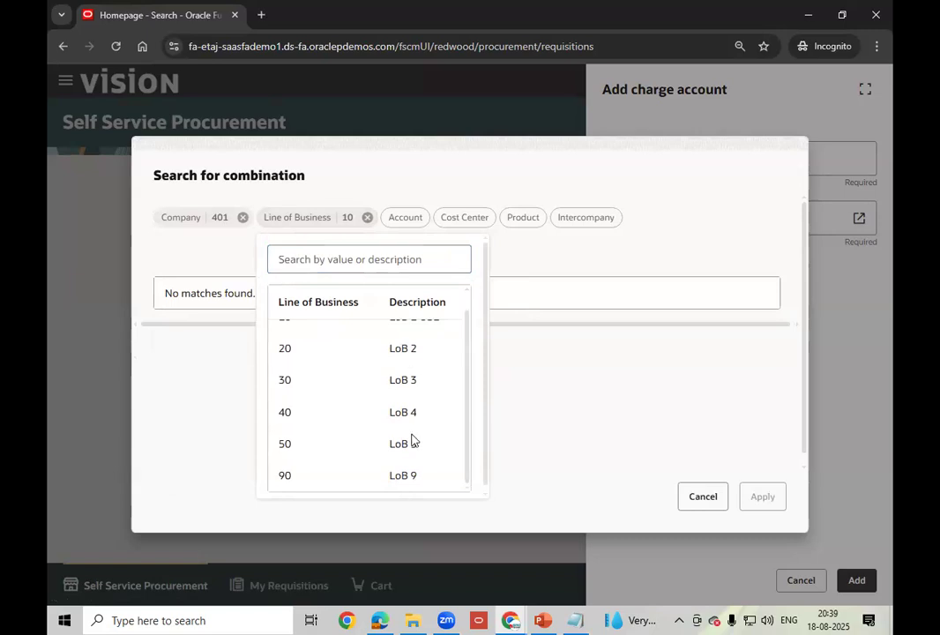
pyautogui.click(413, 478)
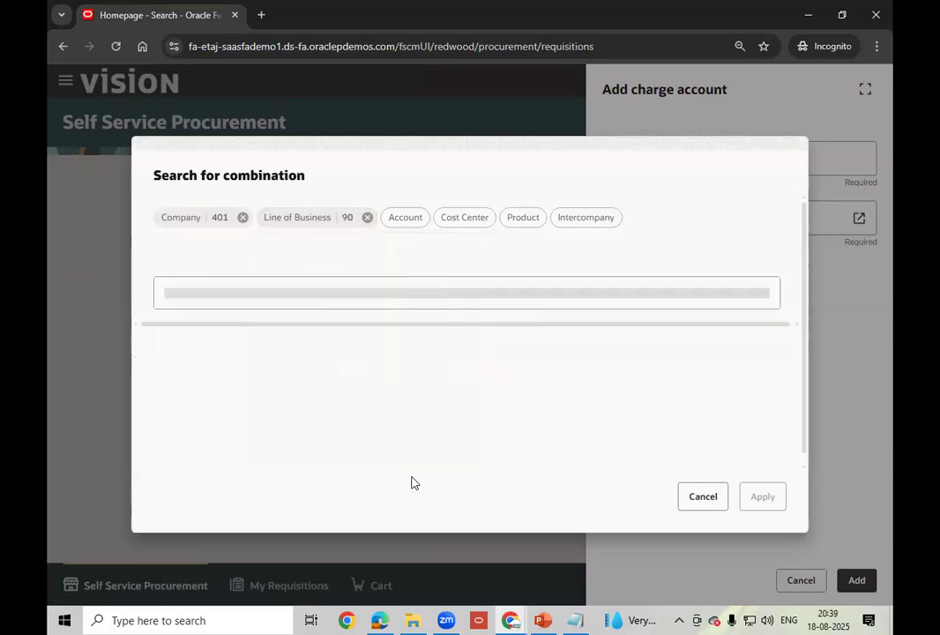
# - Filter by account 14100 Inventory Material Value with cost center, product and intercompany 000
pyautogui.click(405, 219)
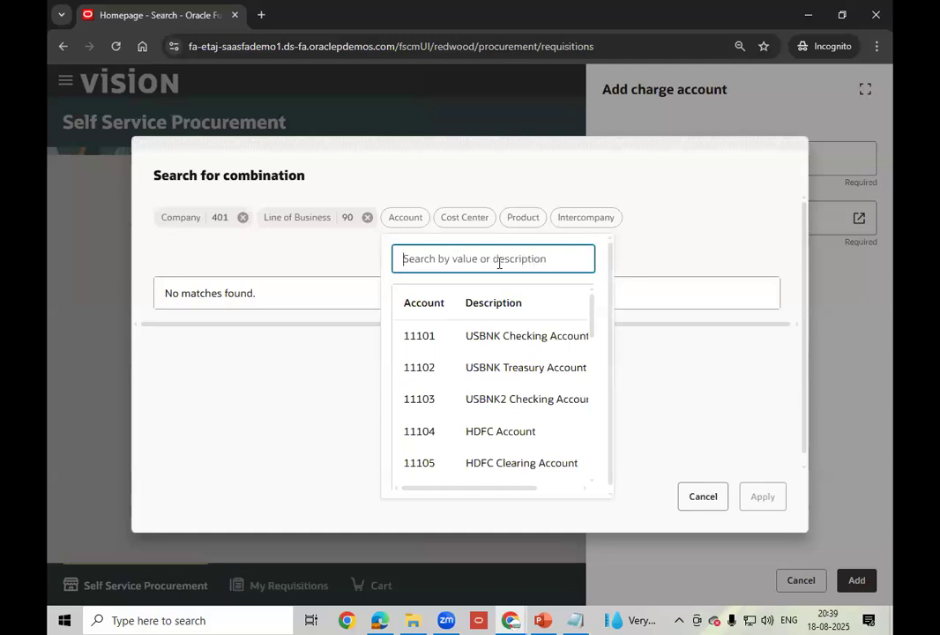
pyautogui.write('in')
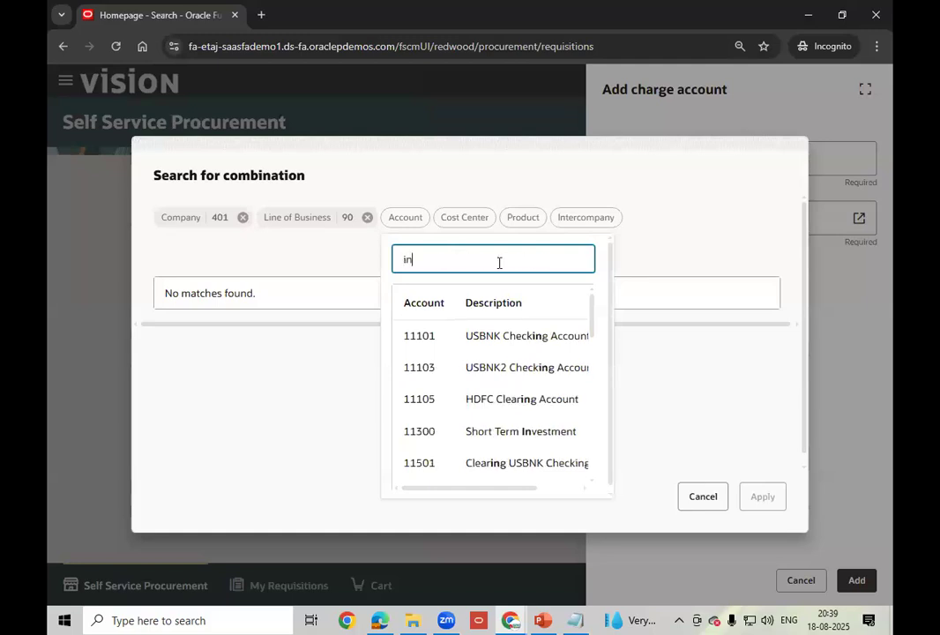
pyautogui.write('ve')
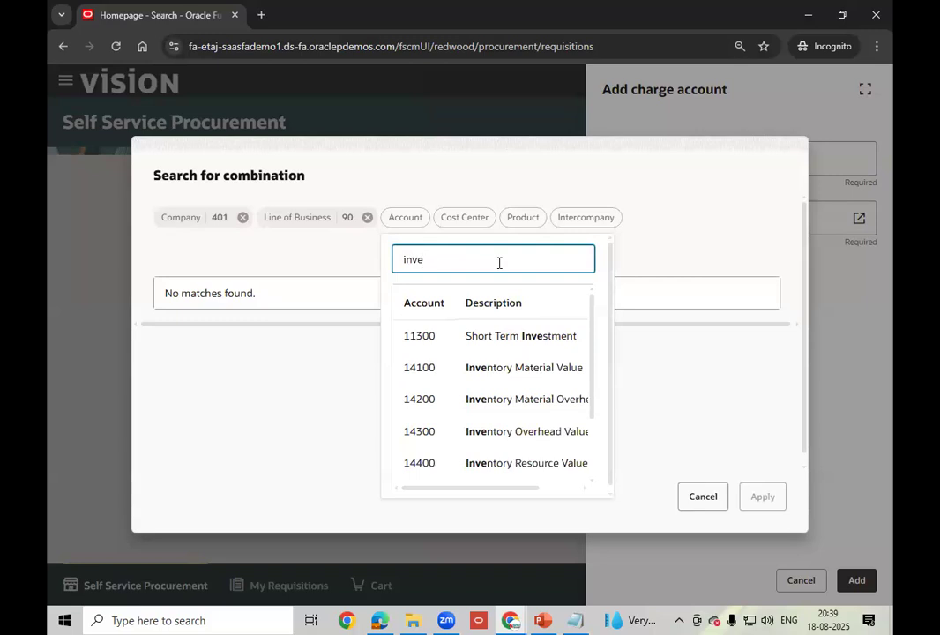
pyautogui.click(501, 366)
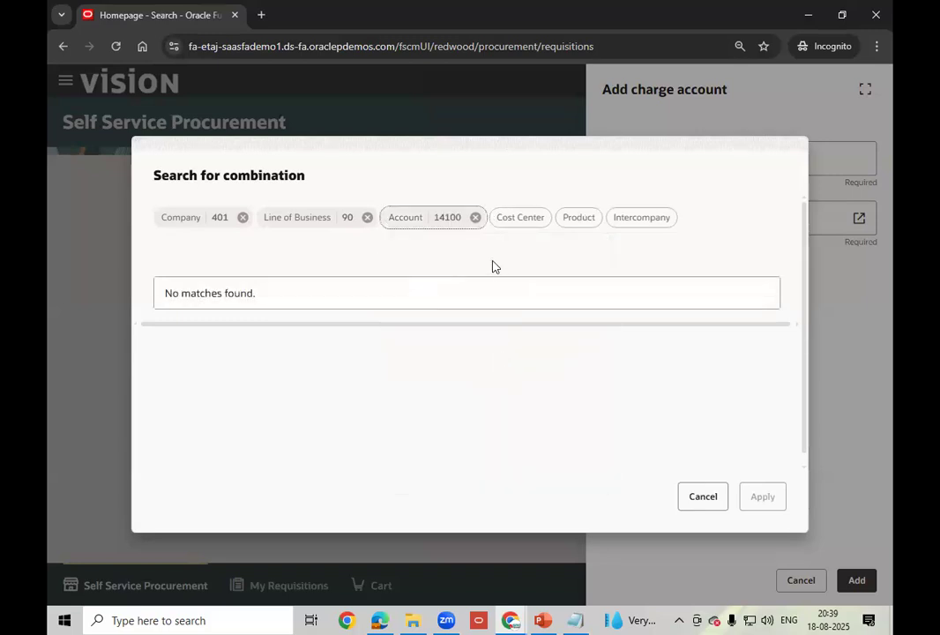
pyautogui.click(520, 217)
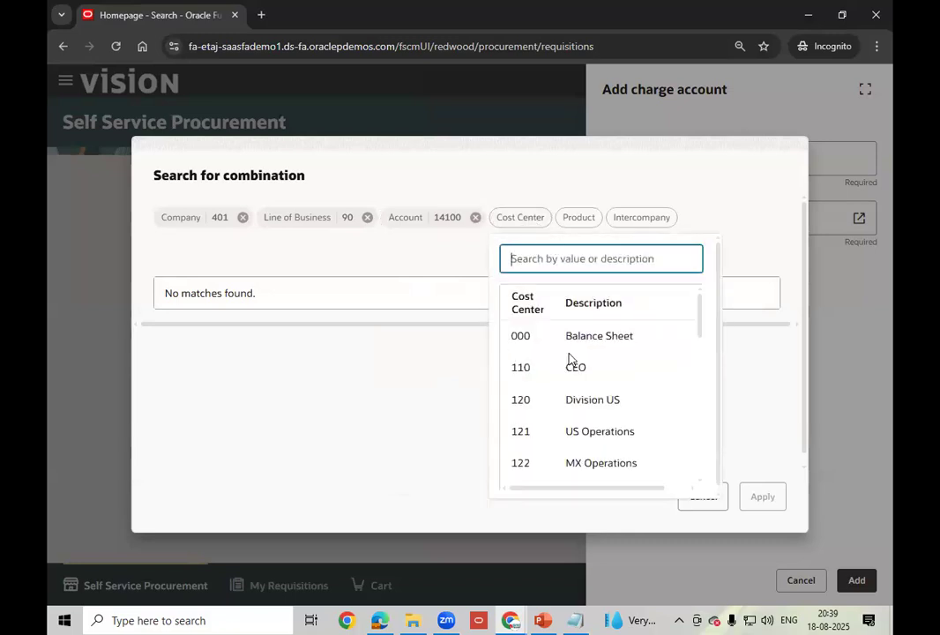
pyautogui.click(521, 336)
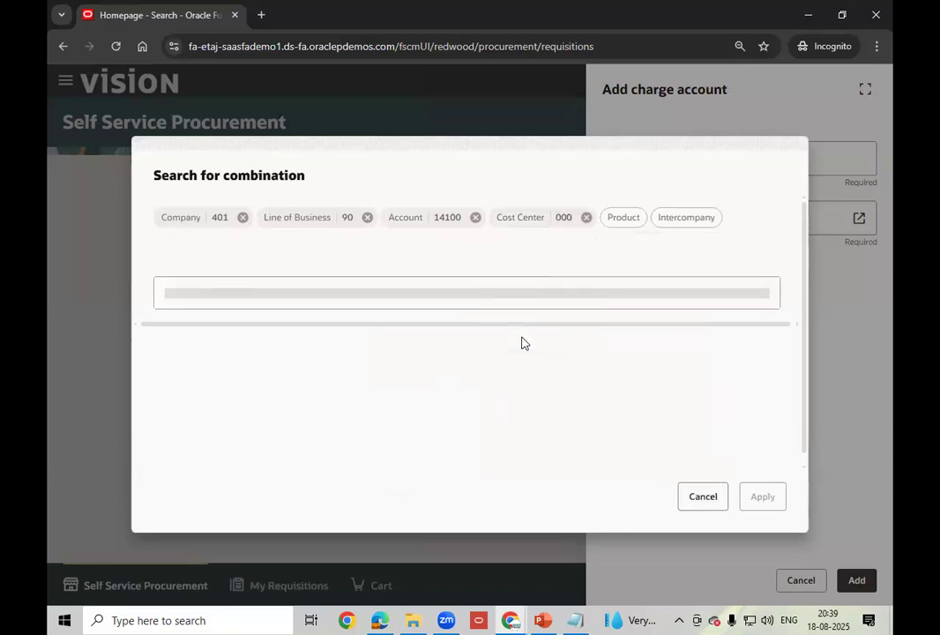
pyautogui.click(634, 221)
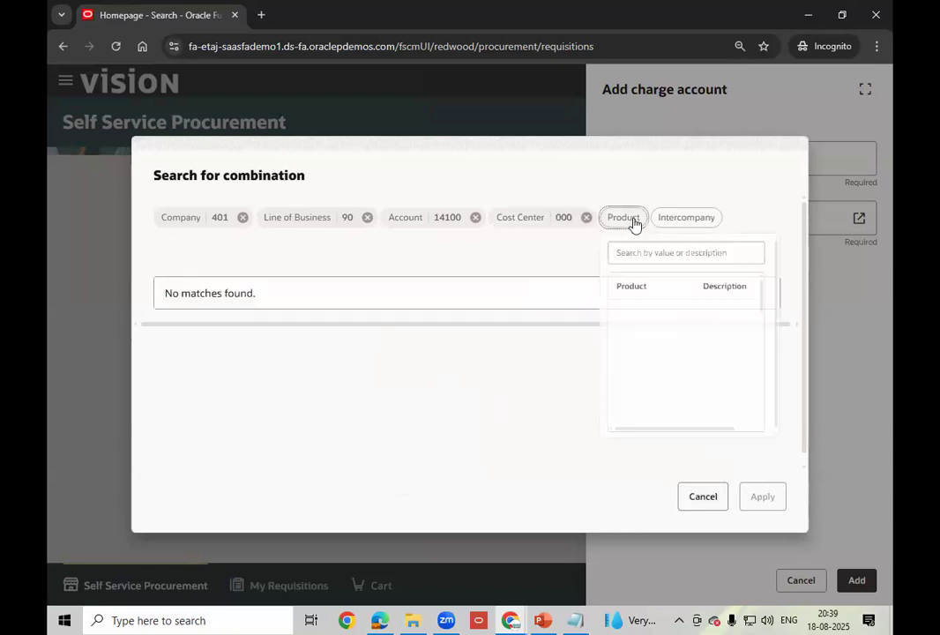
pyautogui.click(644, 343)
pyautogui.click(751, 218)
pyautogui.click(605, 340)
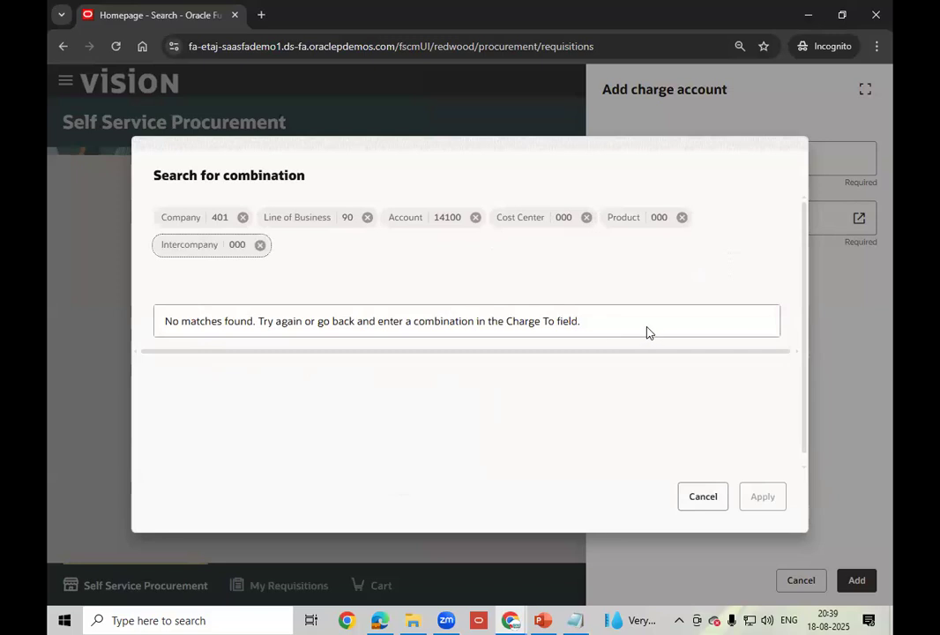
pyautogui.click(591, 325)
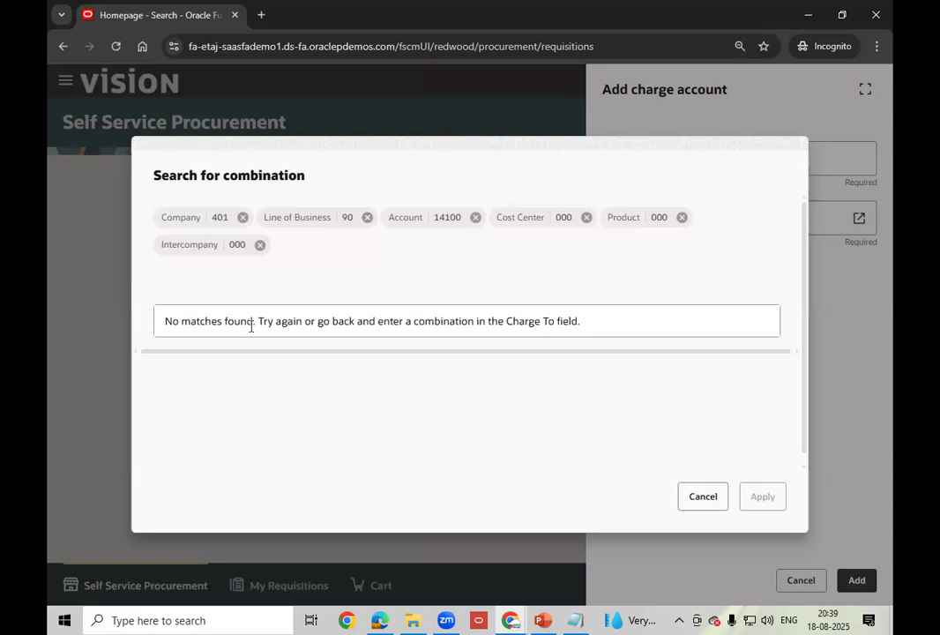
pyautogui.click(404, 276)
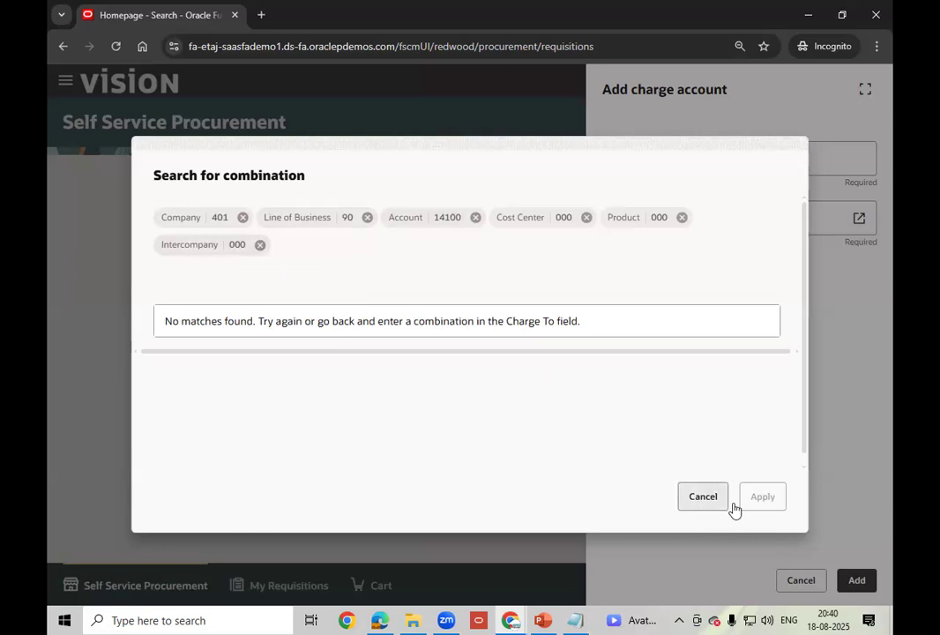
# - Cancel the combination search and the Add charge account panel, returning to Preferences
pyautogui.click(703, 498)
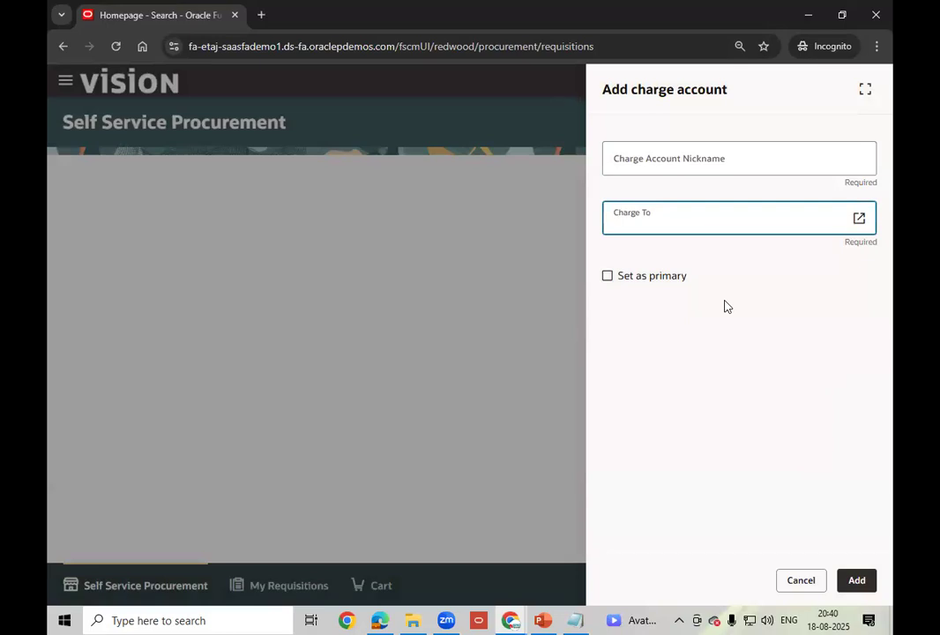
pyautogui.click(774, 338)
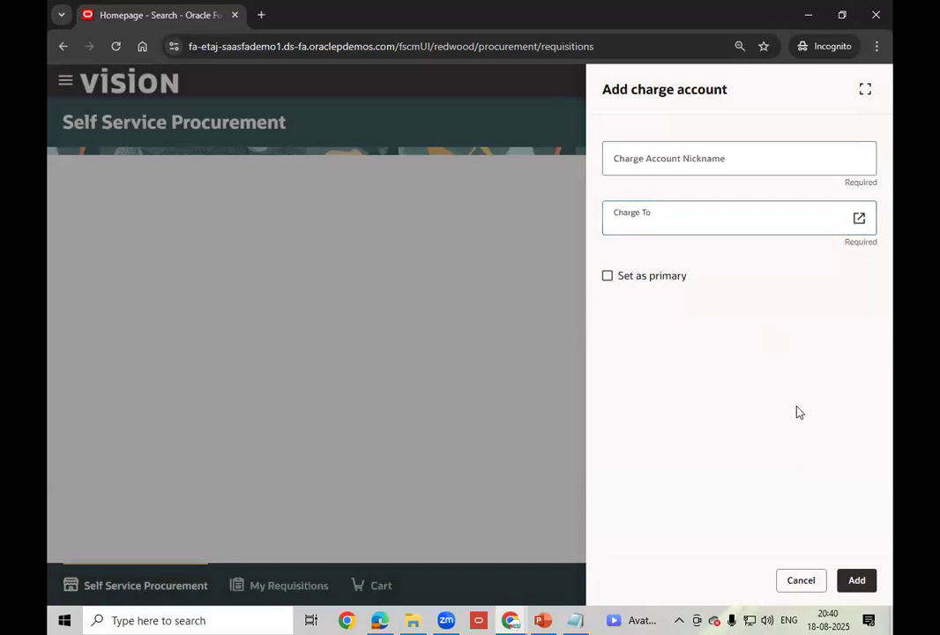
pyautogui.click(801, 580)
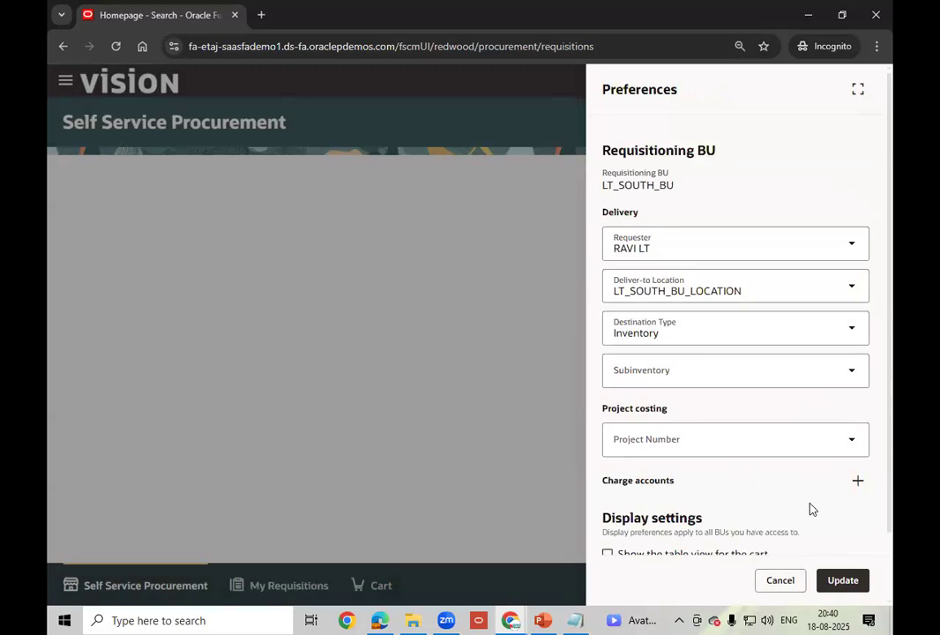
pyautogui.scroll(-2, 812, 509)
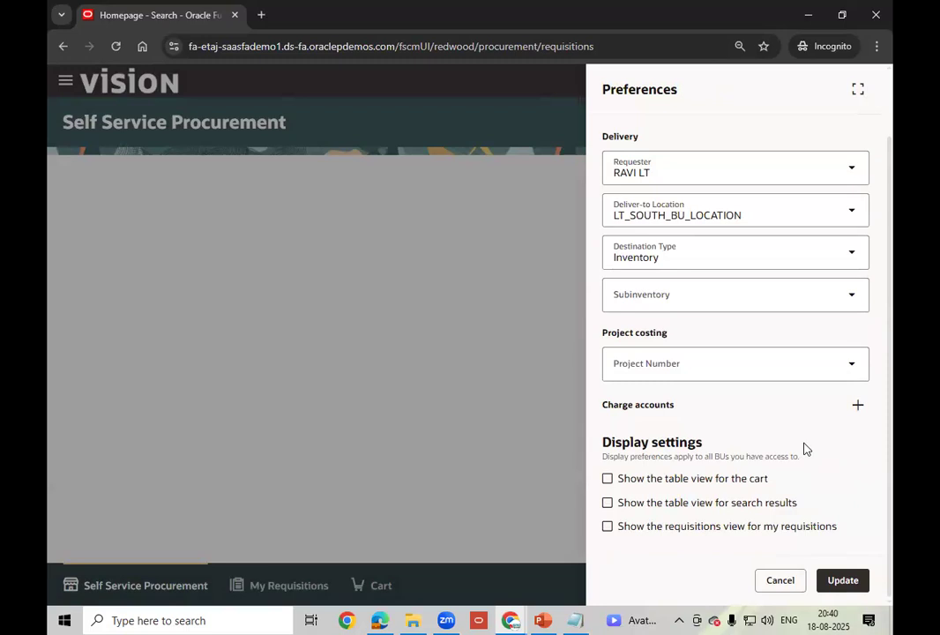
# - Attempt to update the LT_SOUTH_BU preferences, expand the requisitioning configuration error, then cancel
pyautogui.click(852, 584)
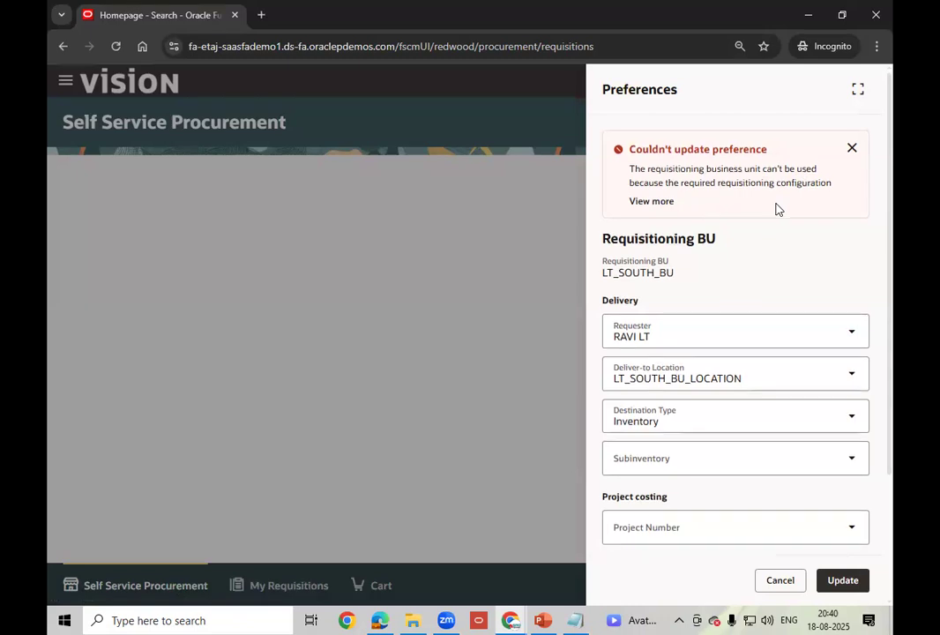
pyautogui.scroll(-3, 735, 203)
pyautogui.scroll(1, 736, 216)
pyautogui.scroll(1, 736, 221)
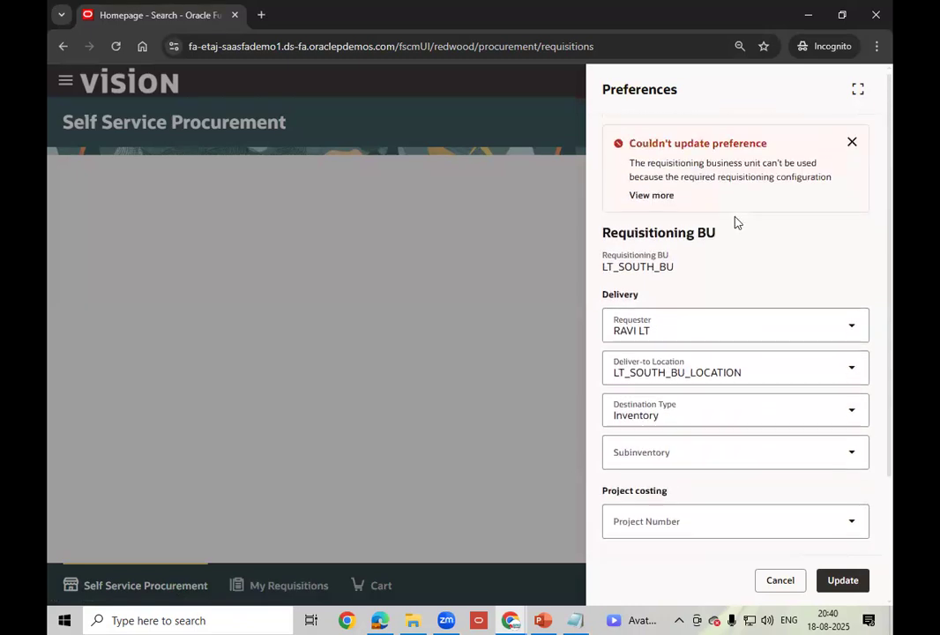
pyautogui.click(664, 207)
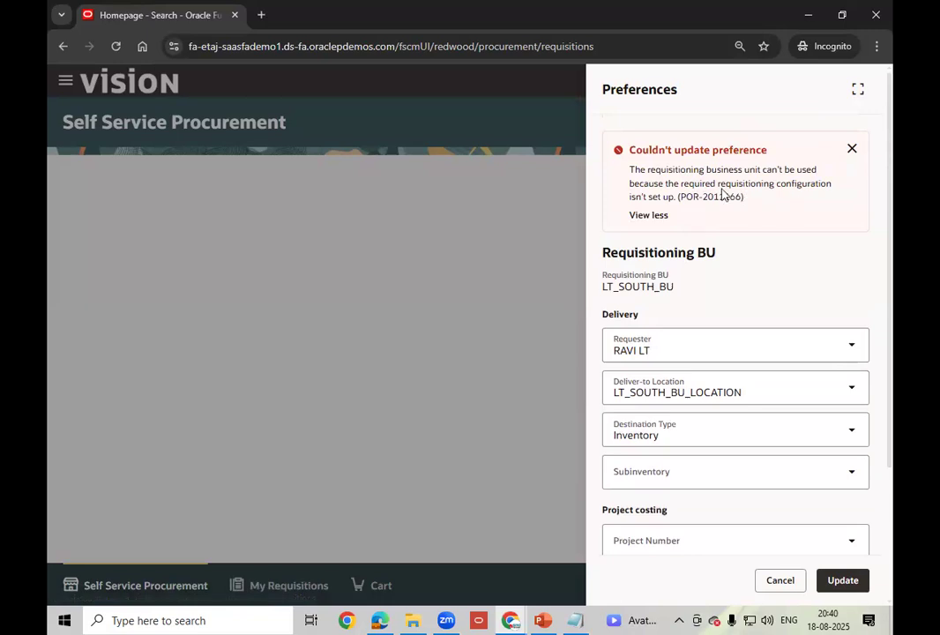
pyautogui.moveTo(716, 184); pyautogui.dragTo(831, 184)
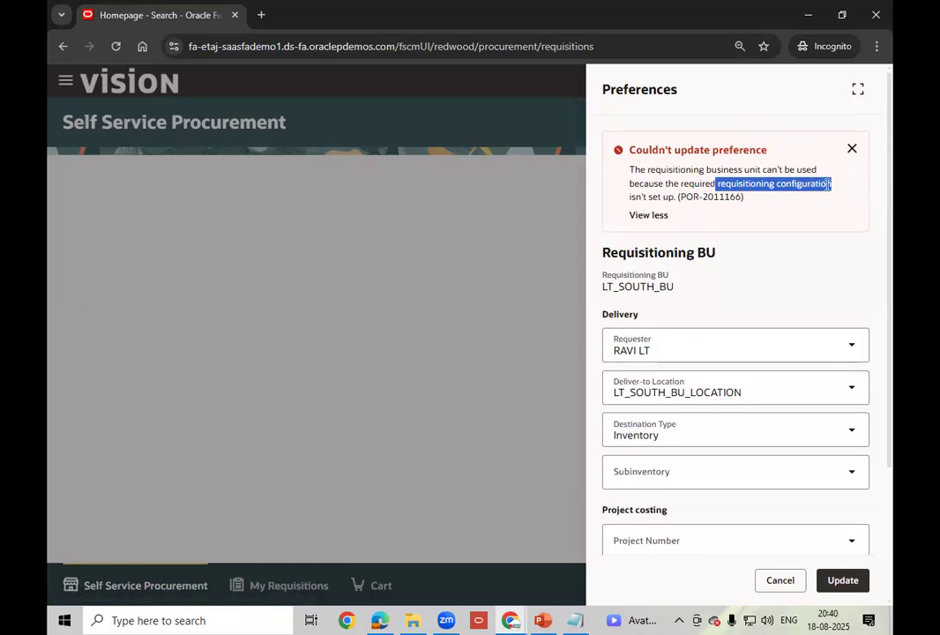
pyautogui.click(780, 581)
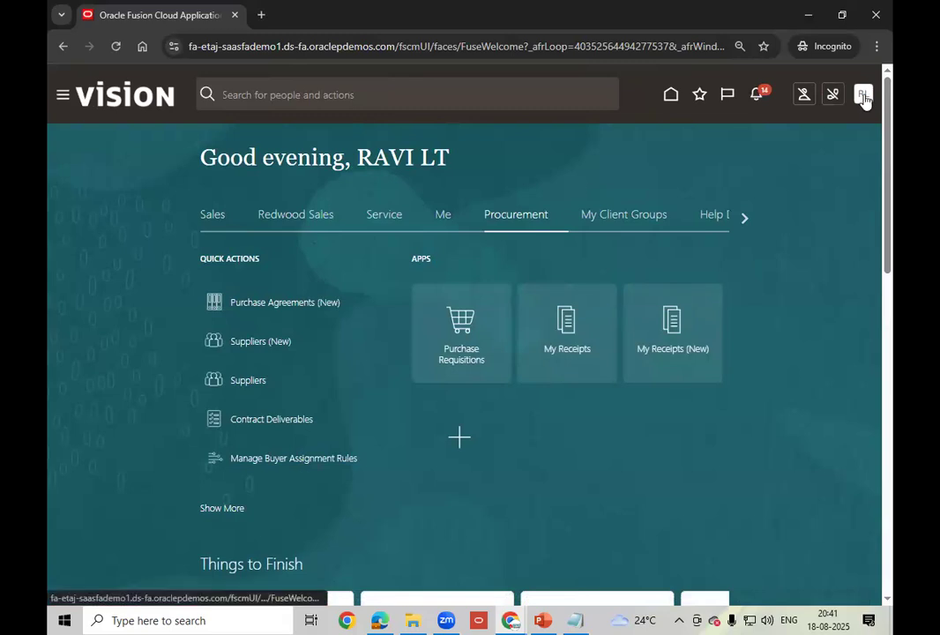
# - Launch Configure Requisitioning Business Function from Setup and Maintenance > Procurement > Procurement Foundation
pyautogui.click(864, 97)
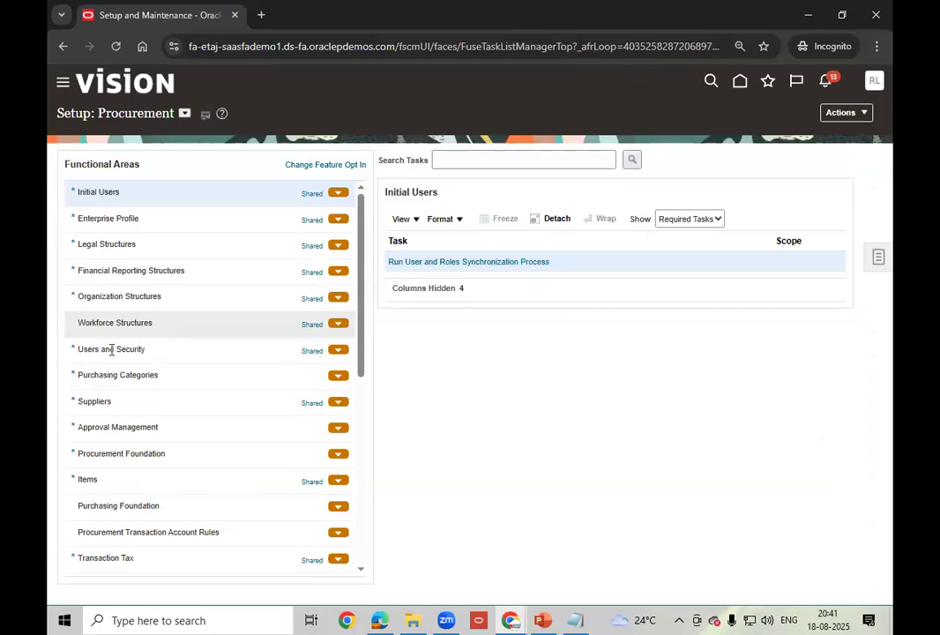
pyautogui.click(182, 376)
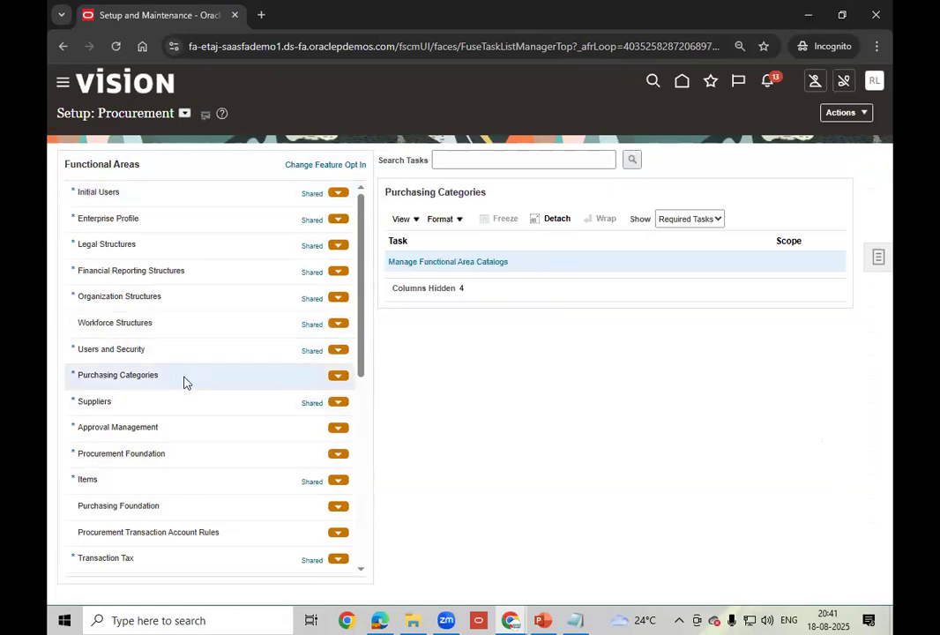
pyautogui.click(180, 452)
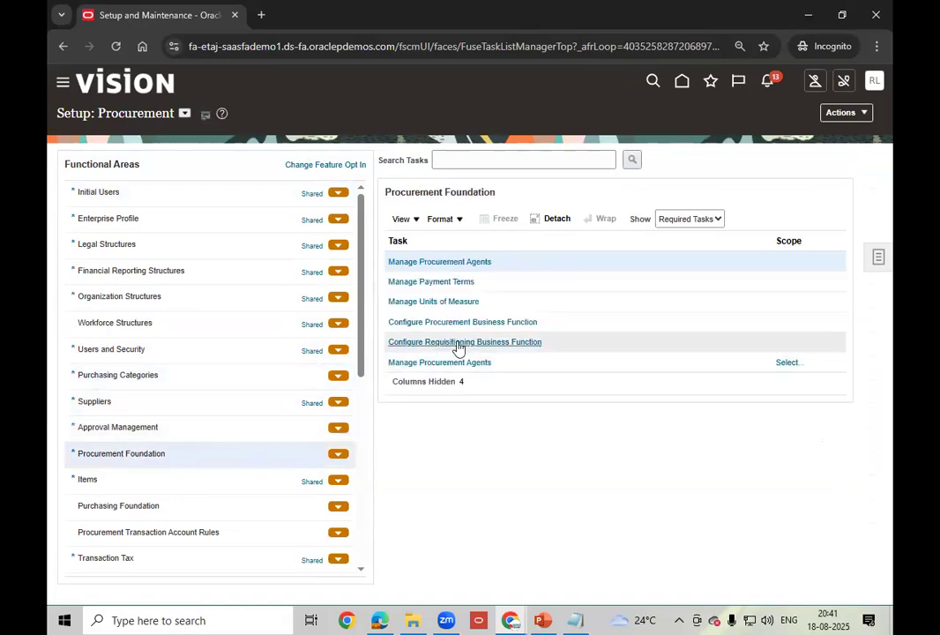
pyautogui.click(512, 344)
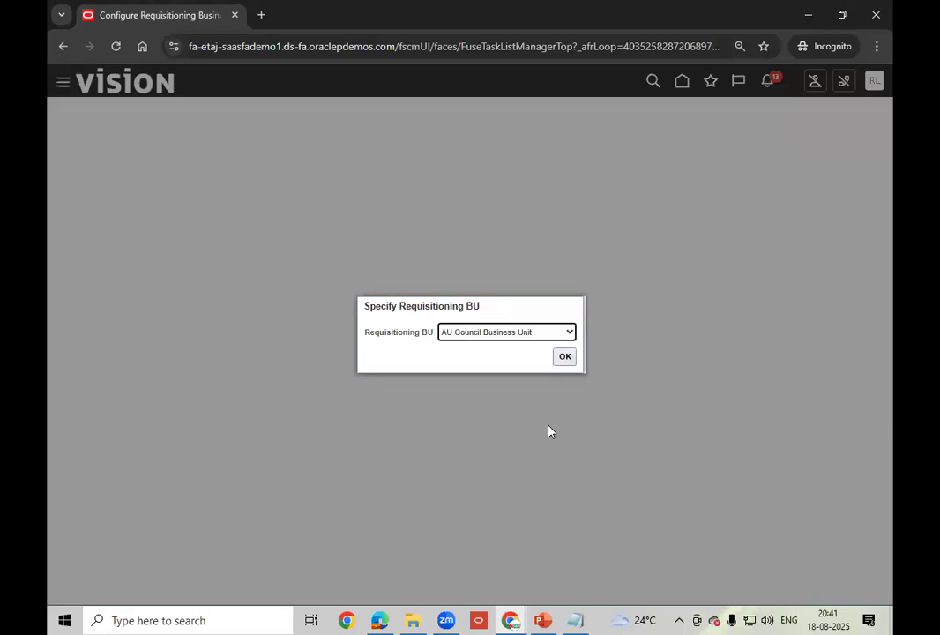
# - Choose LT_SOUTH_BU as the requisitioning BU and confirm with OK
pyautogui.click(569, 332)
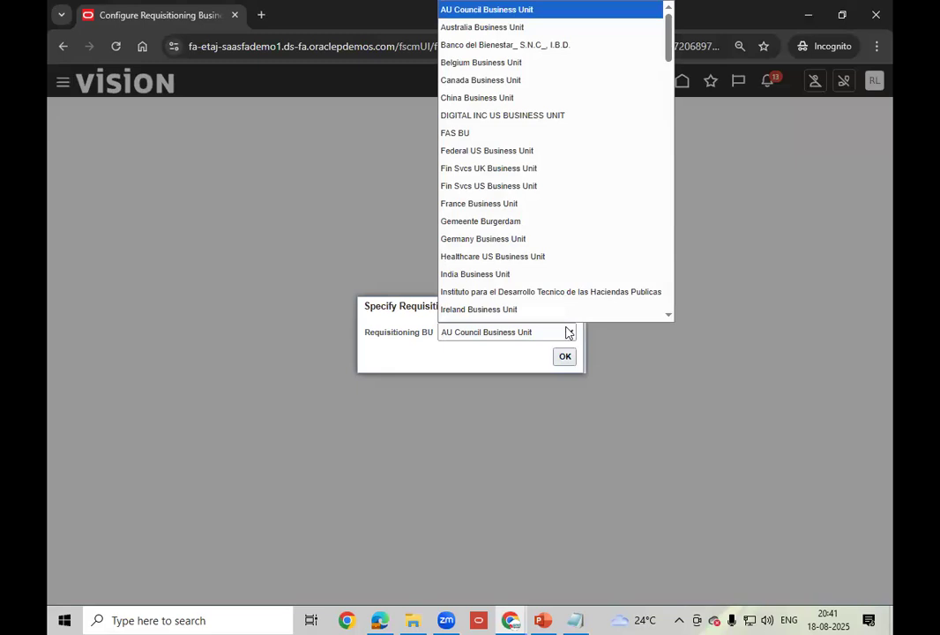
pyautogui.press('l')
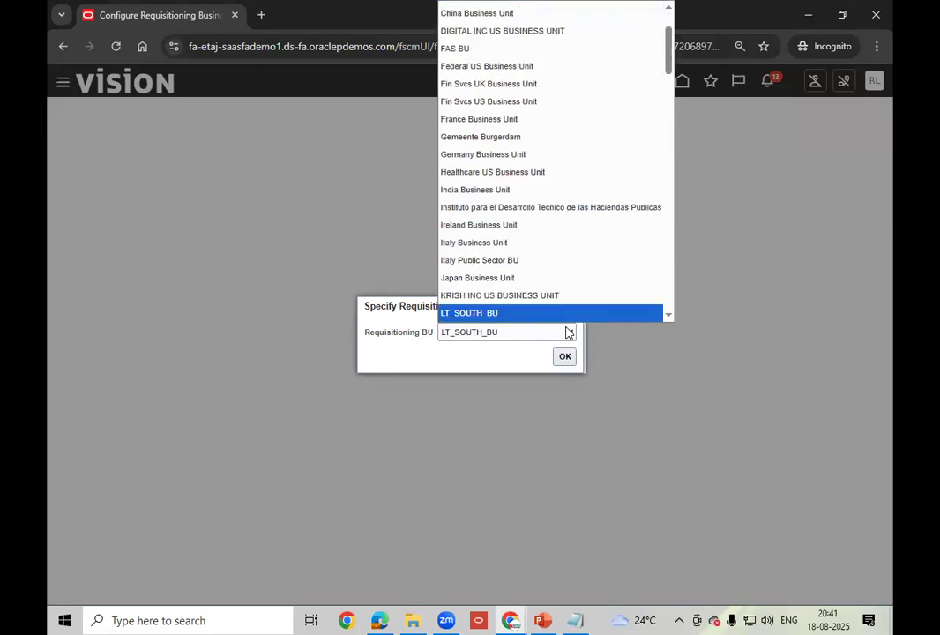
pyautogui.click(525, 314)
pyautogui.click(563, 358)
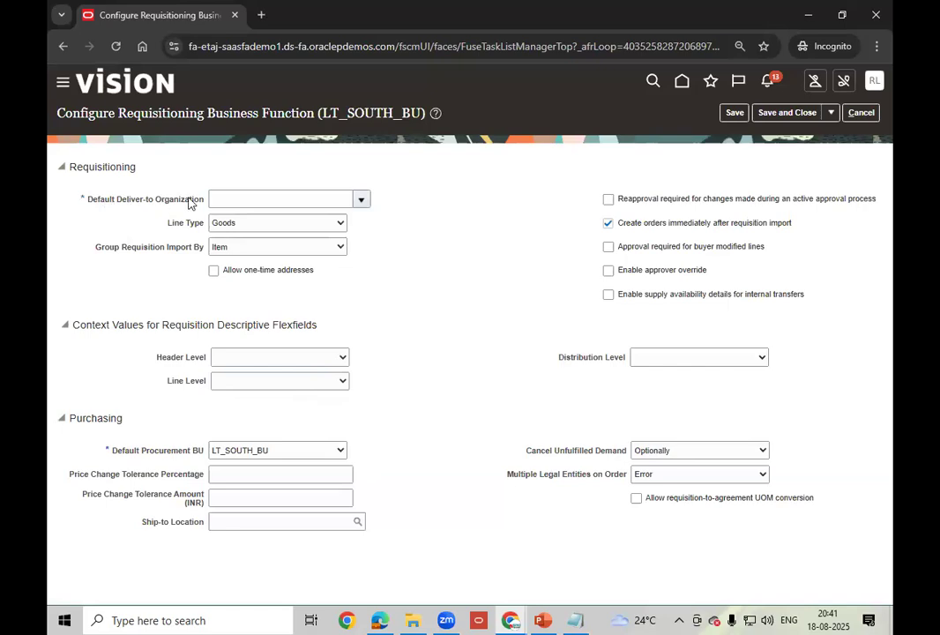
pyautogui.moveTo(155, 207); pyautogui.dragTo(91, 202)
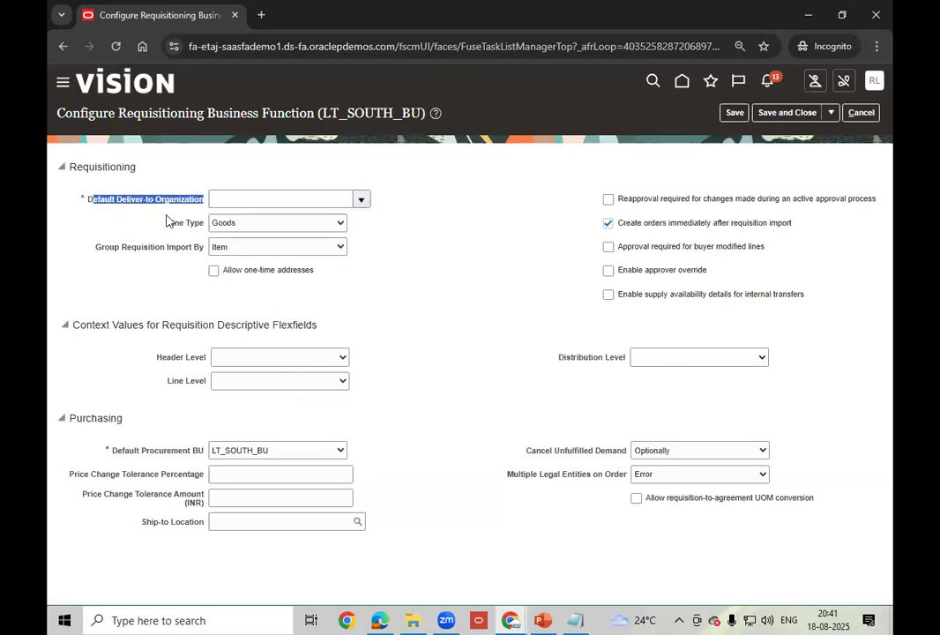
pyautogui.click(363, 200)
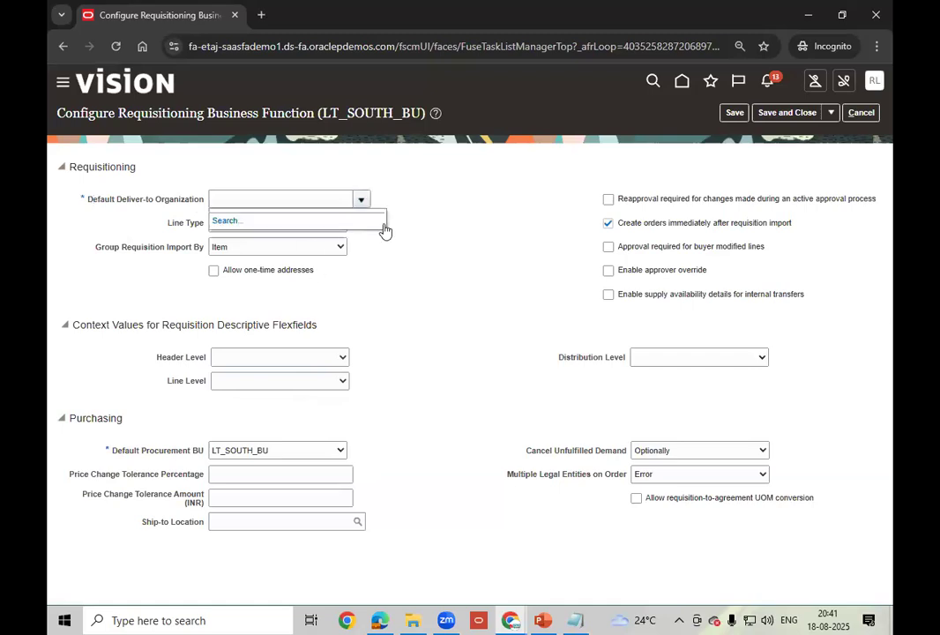
pyautogui.moveTo(323, 114); pyautogui.dragTo(430, 115)
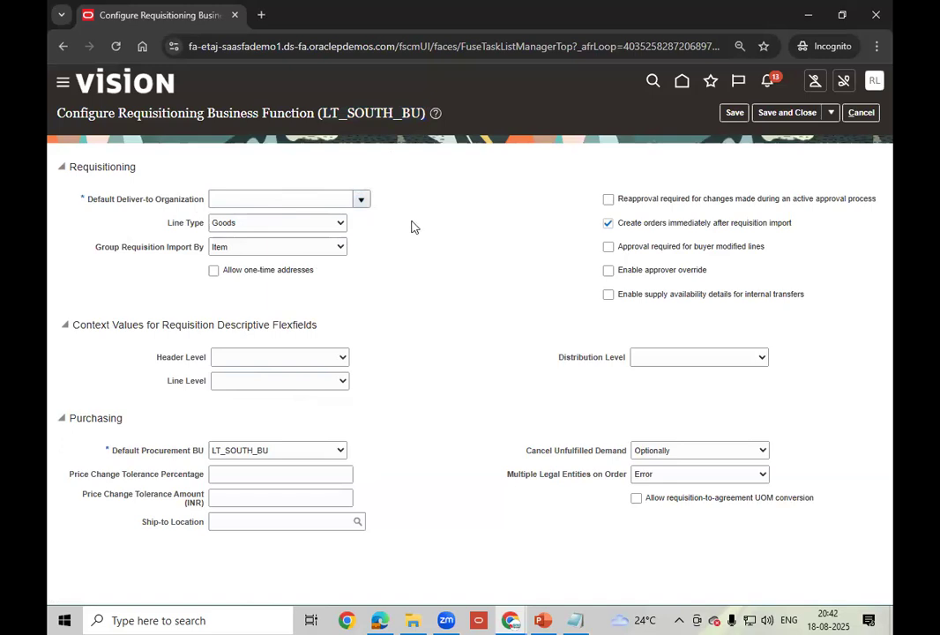
pyautogui.moveTo(62, 113); pyautogui.dragTo(204, 113)
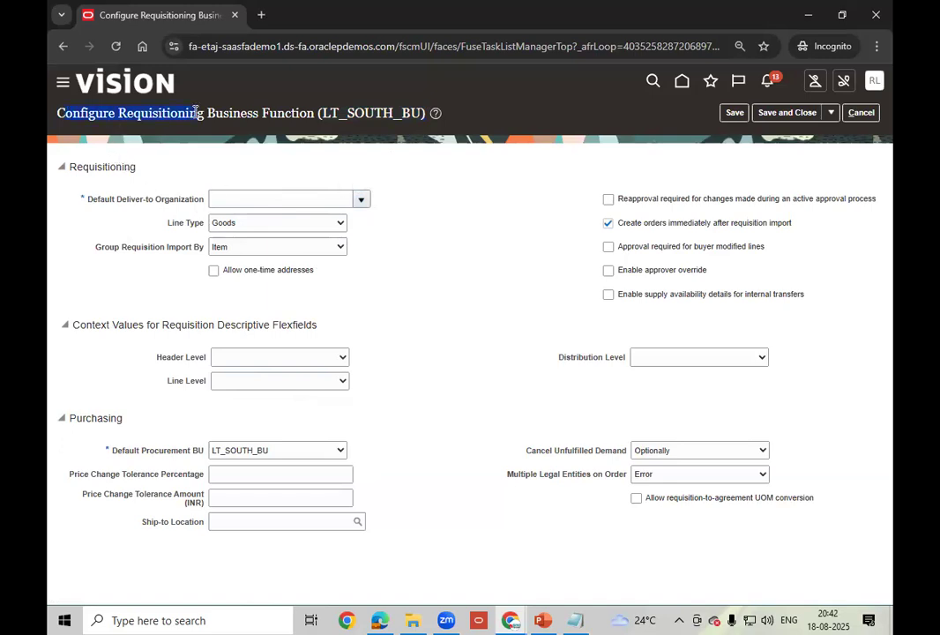
pyautogui.moveTo(111, 199); pyautogui.dragTo(197, 205)
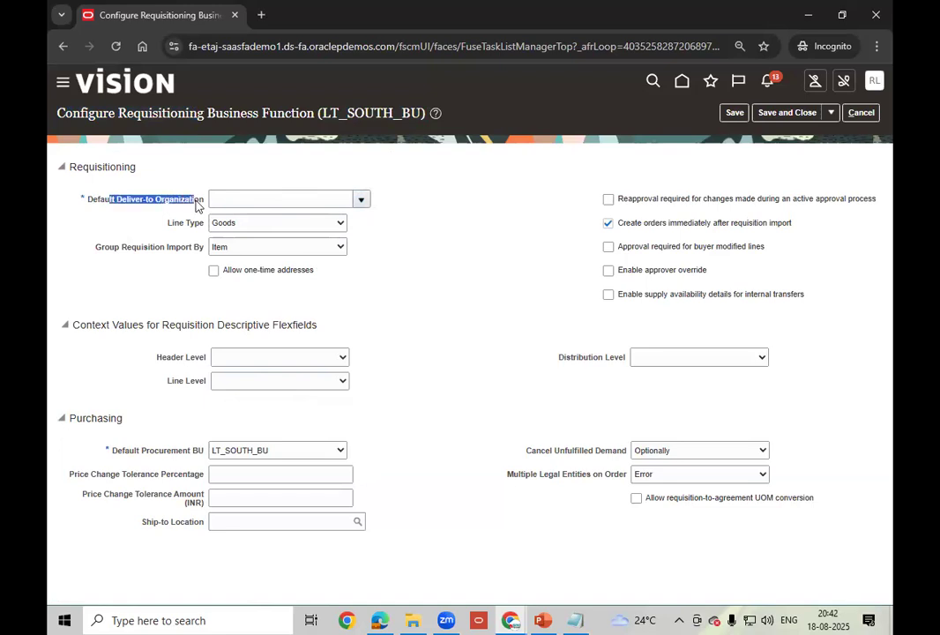